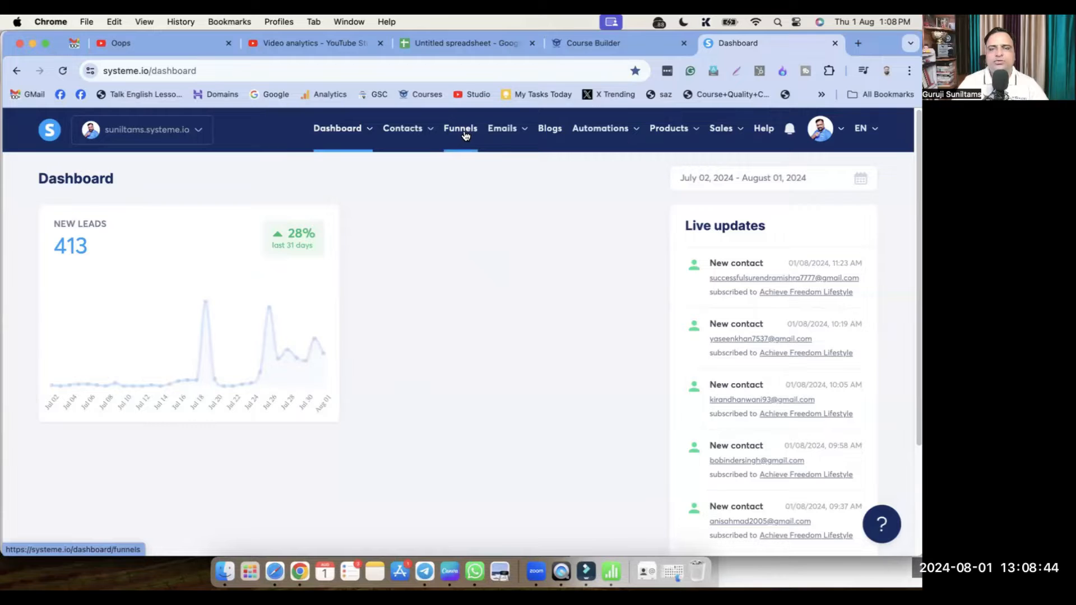
Go to the Funnels list of 31 funnels and start creating a new funnel
click(464, 134)
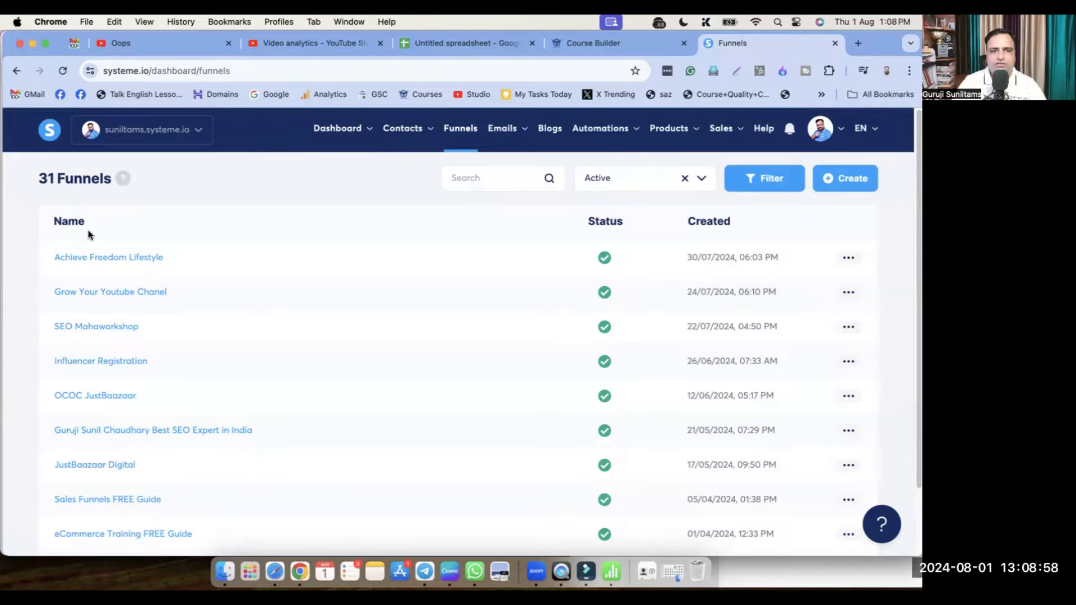
scroll(115, 280, down, 3)
scroll(134, 336, up, 3)
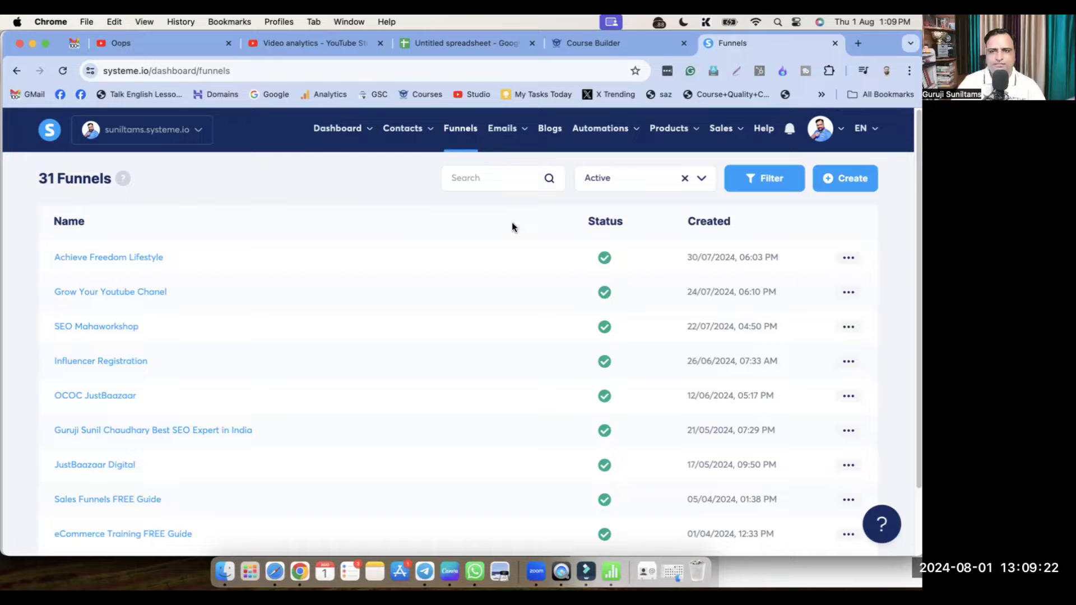
click(856, 186)
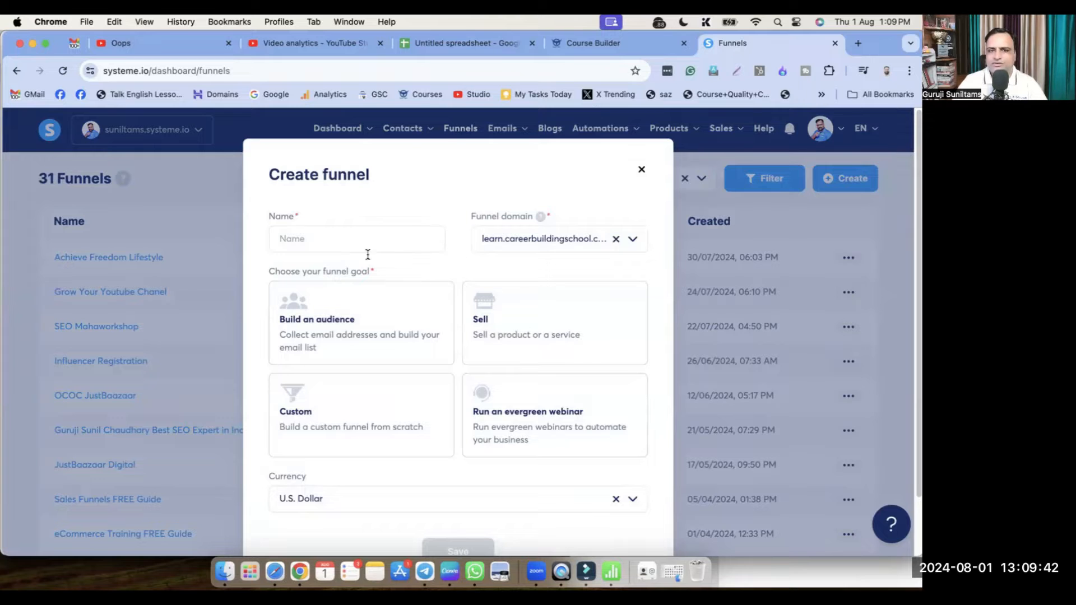
Keep learn.careerbuildingschool.com as the domain and name the funnel 'Digital Business Card For Business Owners - Simple Yet Powerful Step'
click(507, 240)
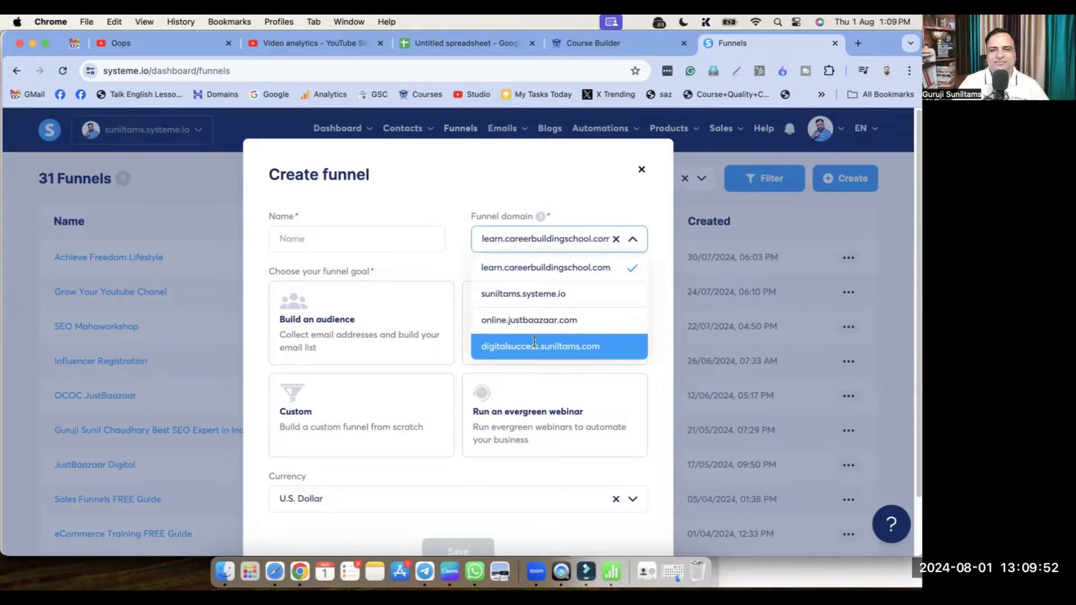
click(532, 271)
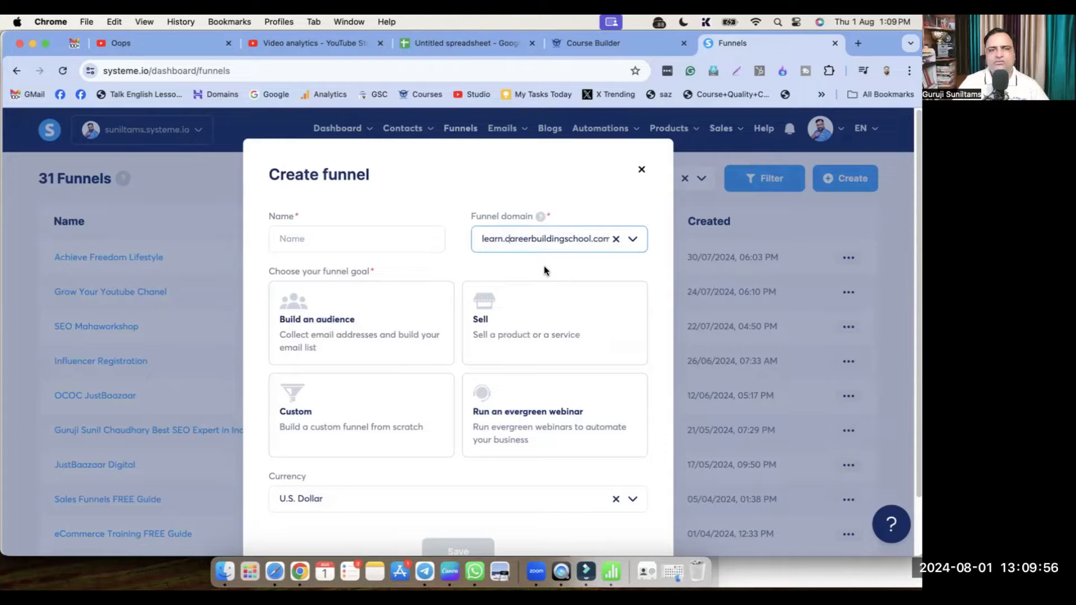
click(316, 240)
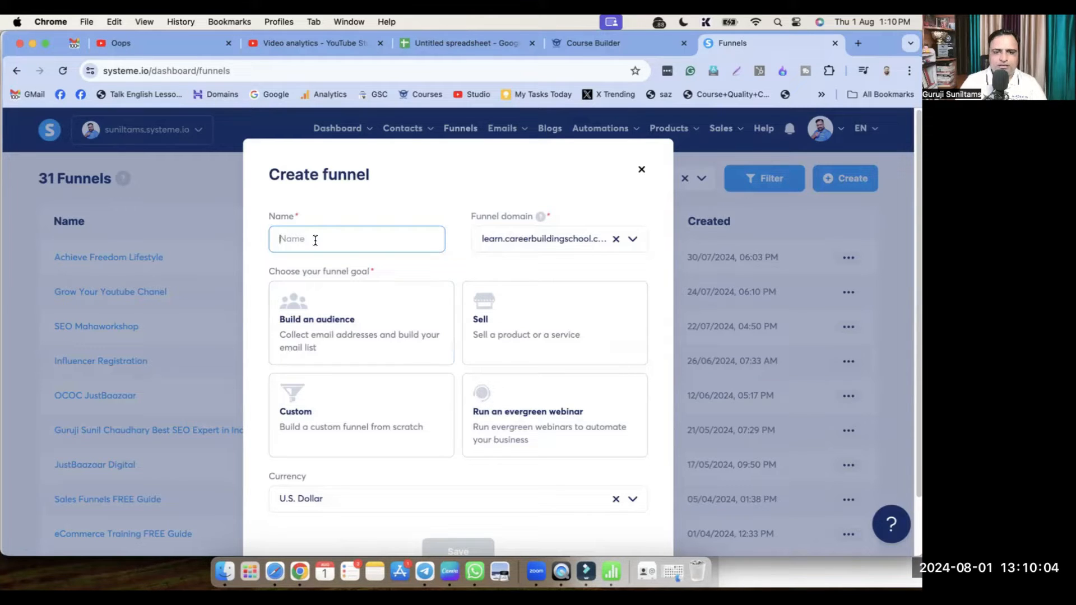
text(Digit)
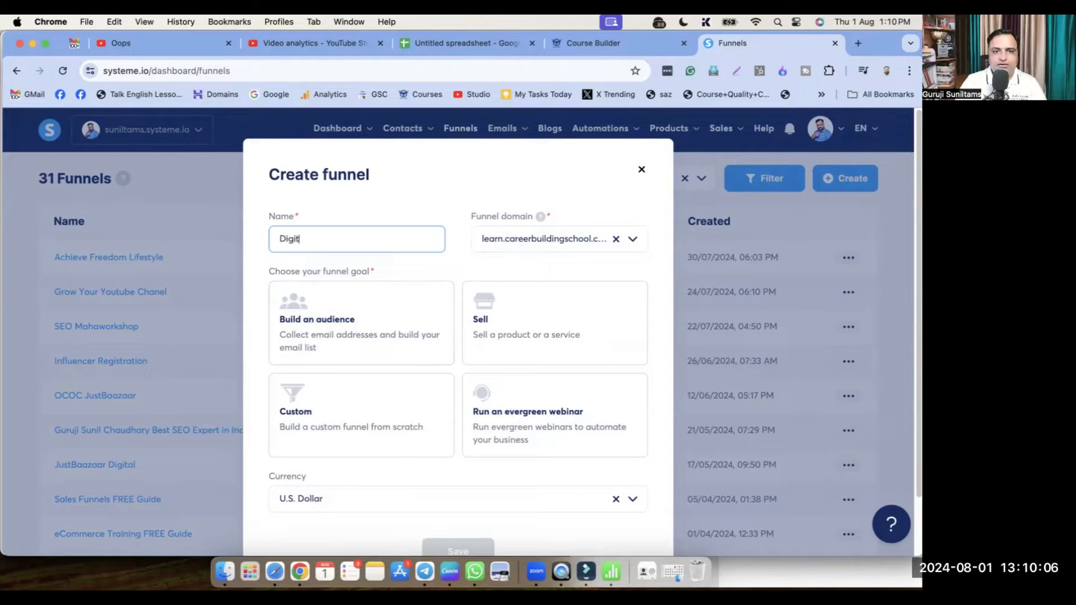
text(al Business)
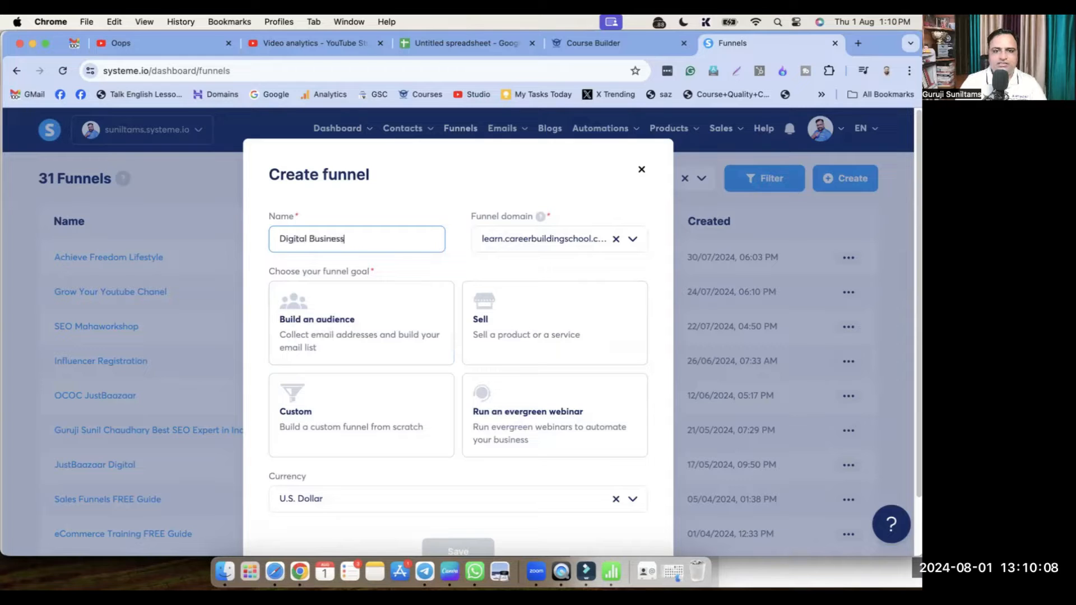
text( Cord For B)
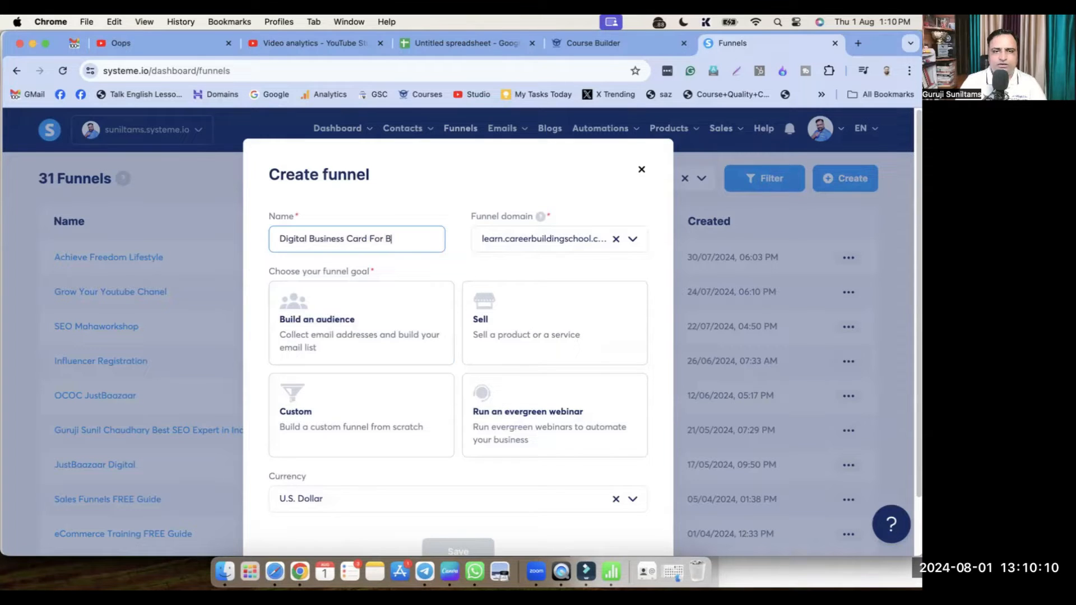
text(usiness Owner)
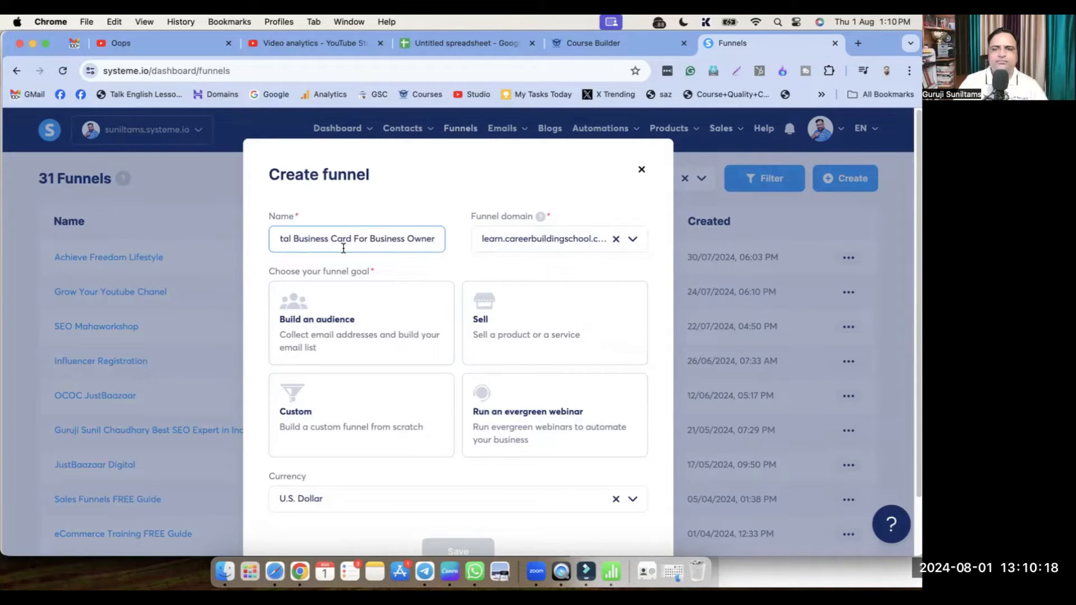
text(s)
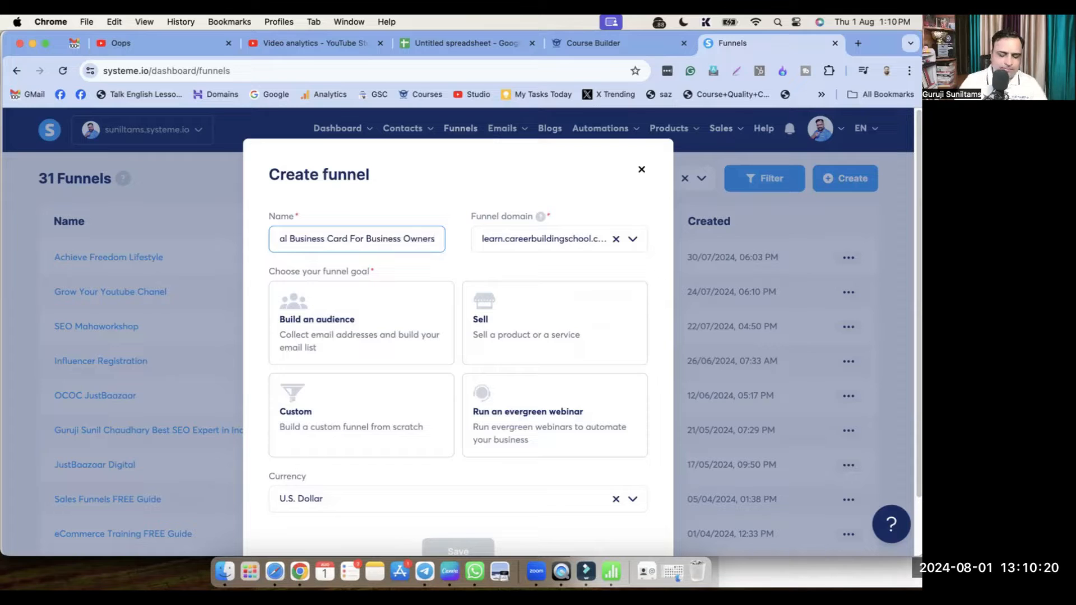
text( - Simple)
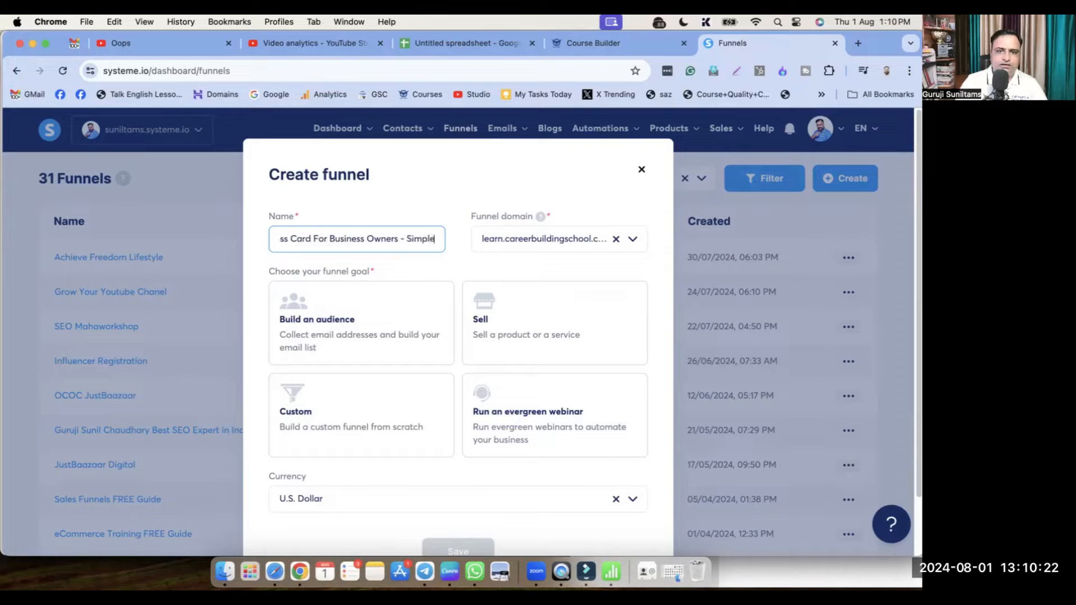
text( Yet Power)
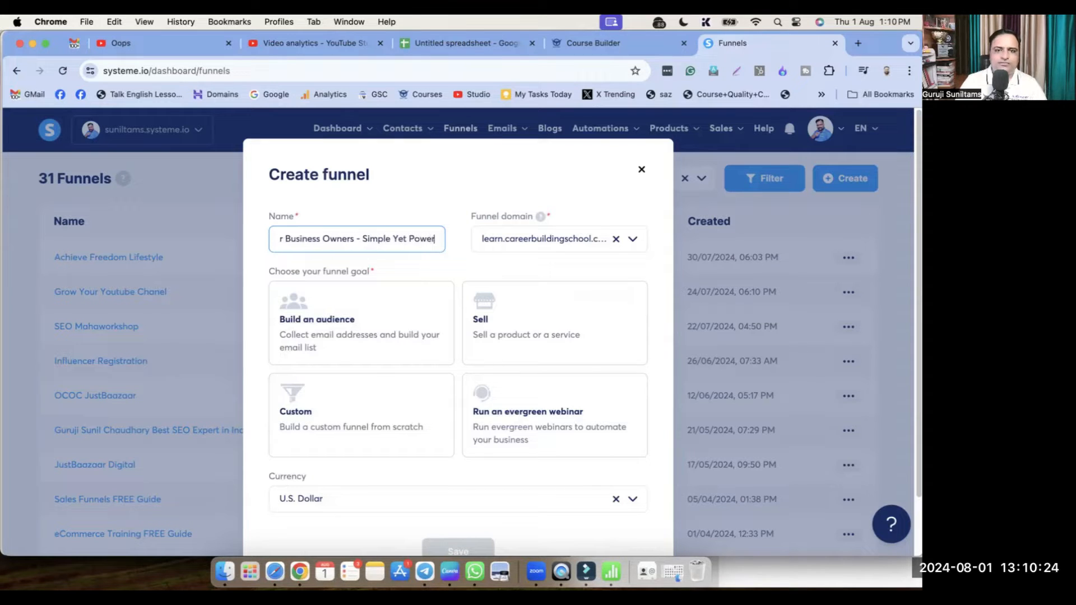
text(ful St)
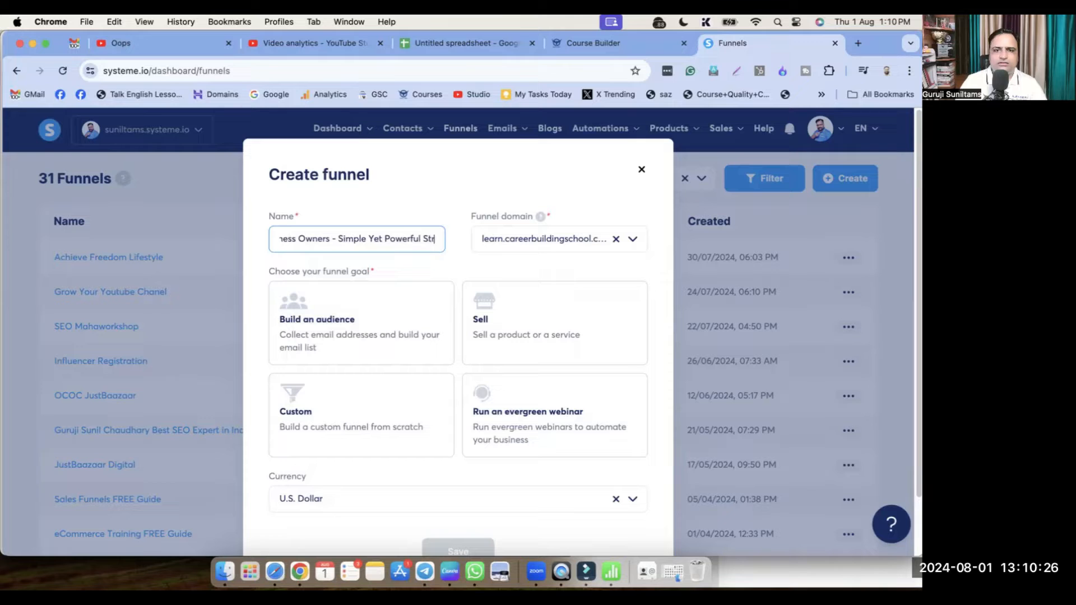
text(ep)
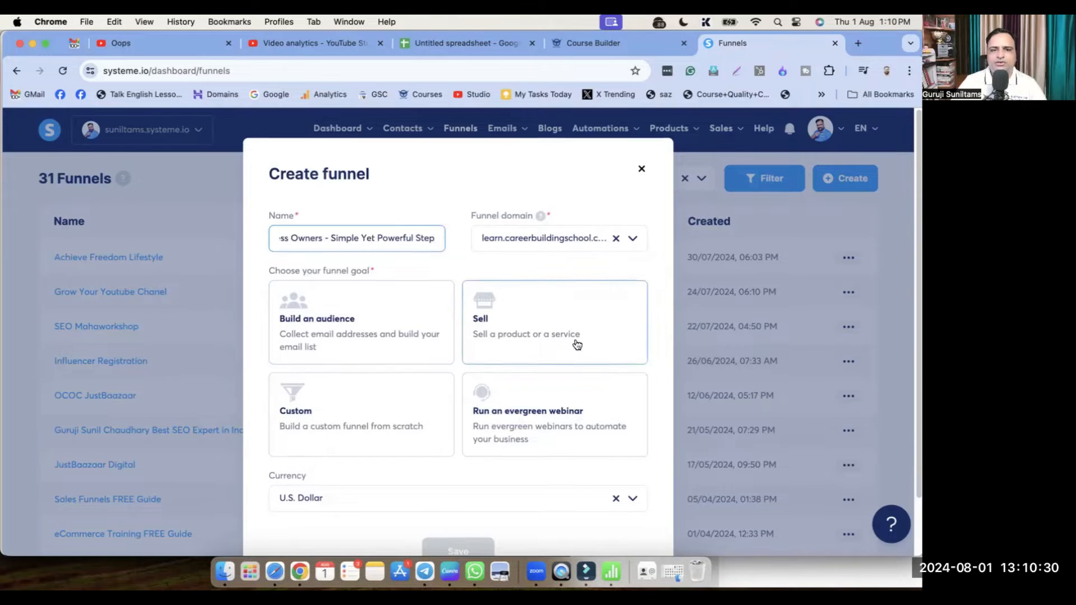
Set the new funnel's currency to Indian rupee
scroll(521, 345, down, 2)
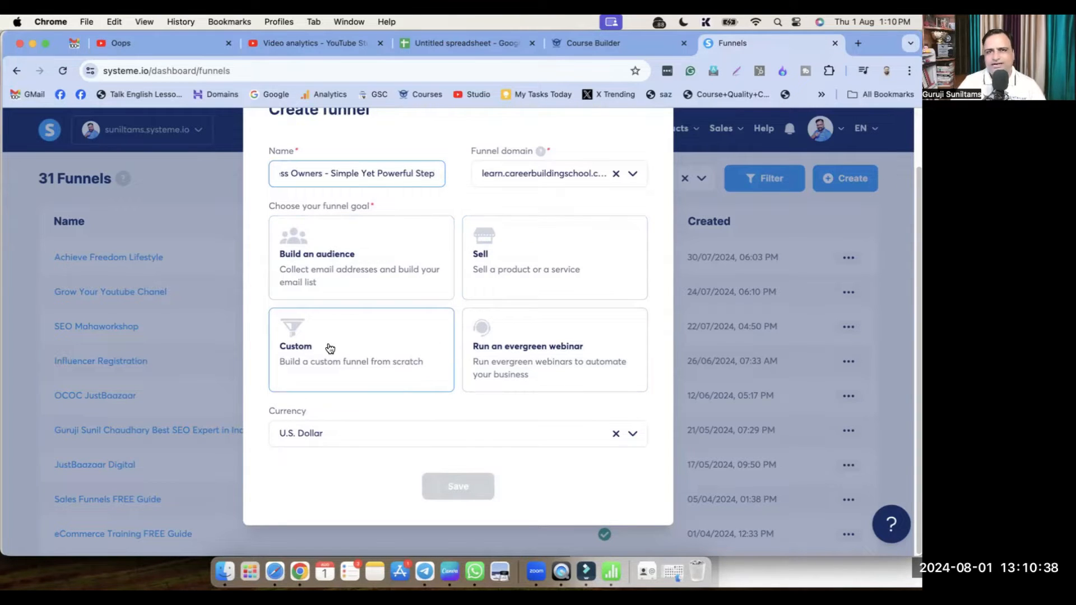
click(597, 362)
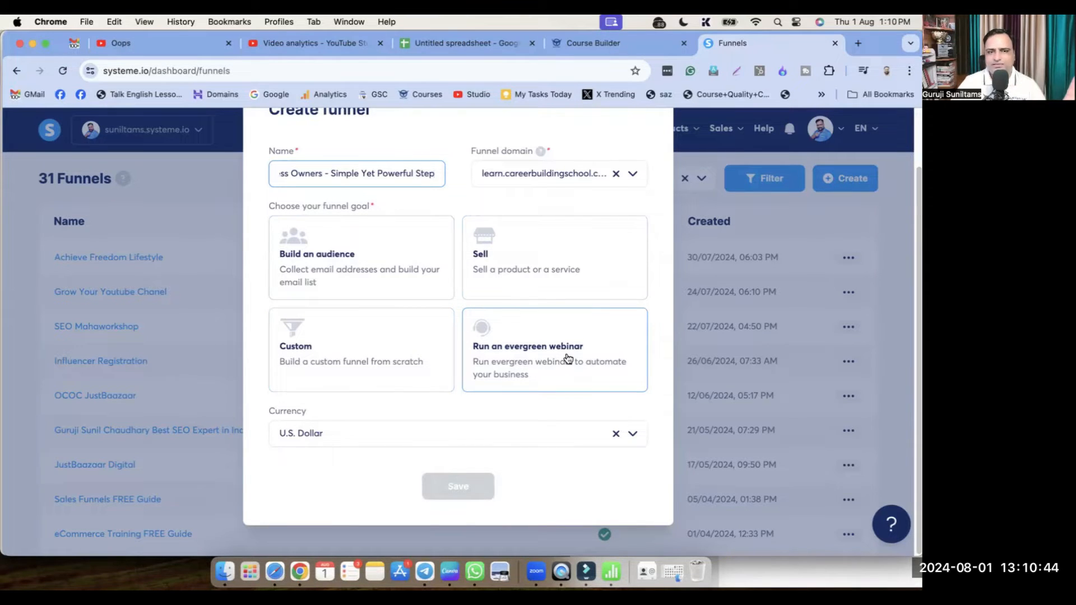
click(471, 434)
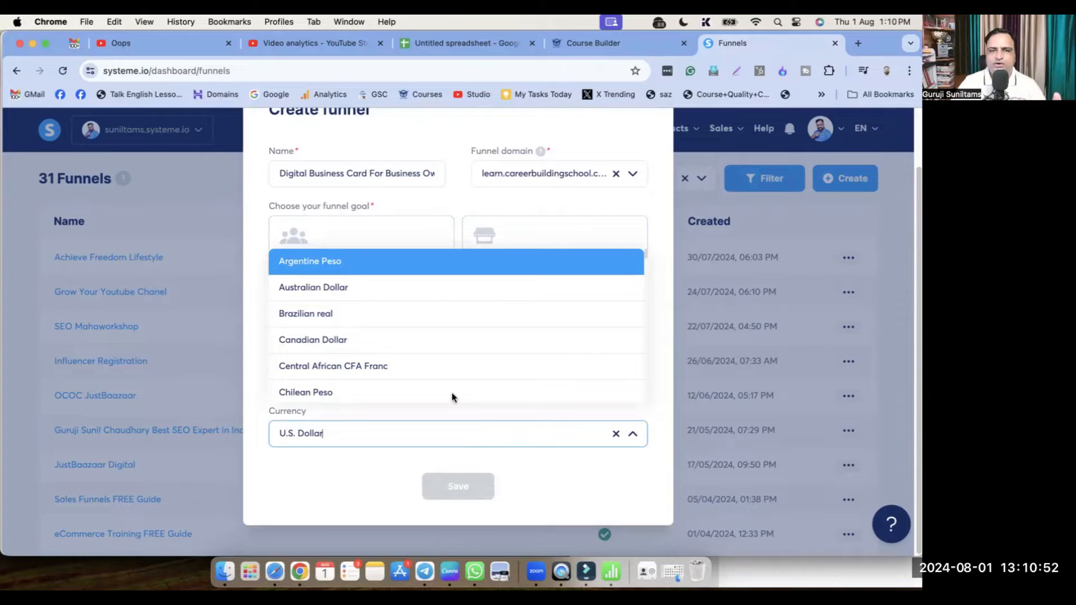
triple_click(449, 434)
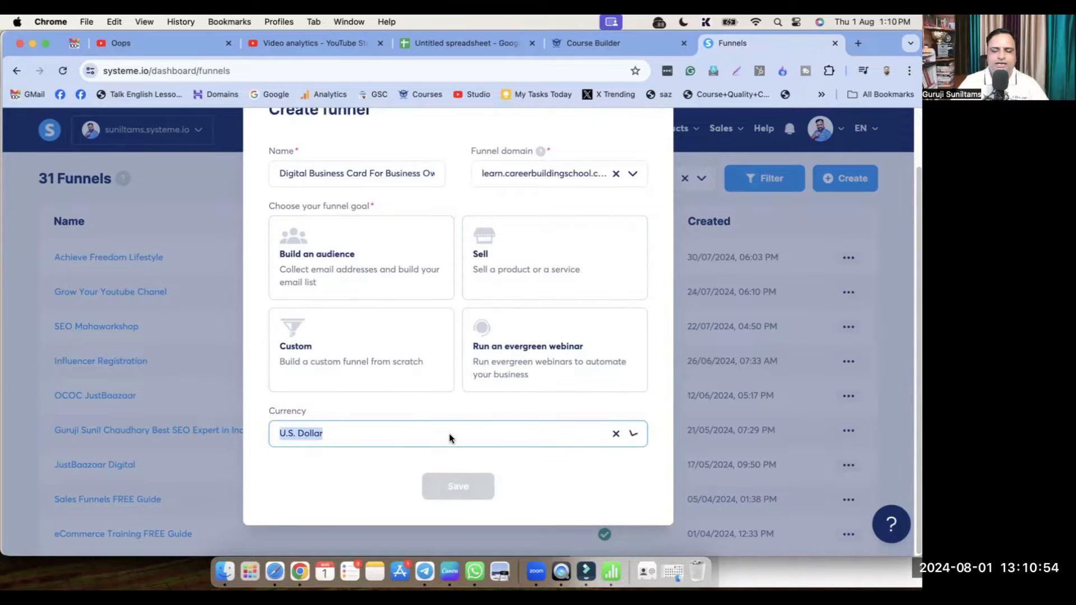
text(India)
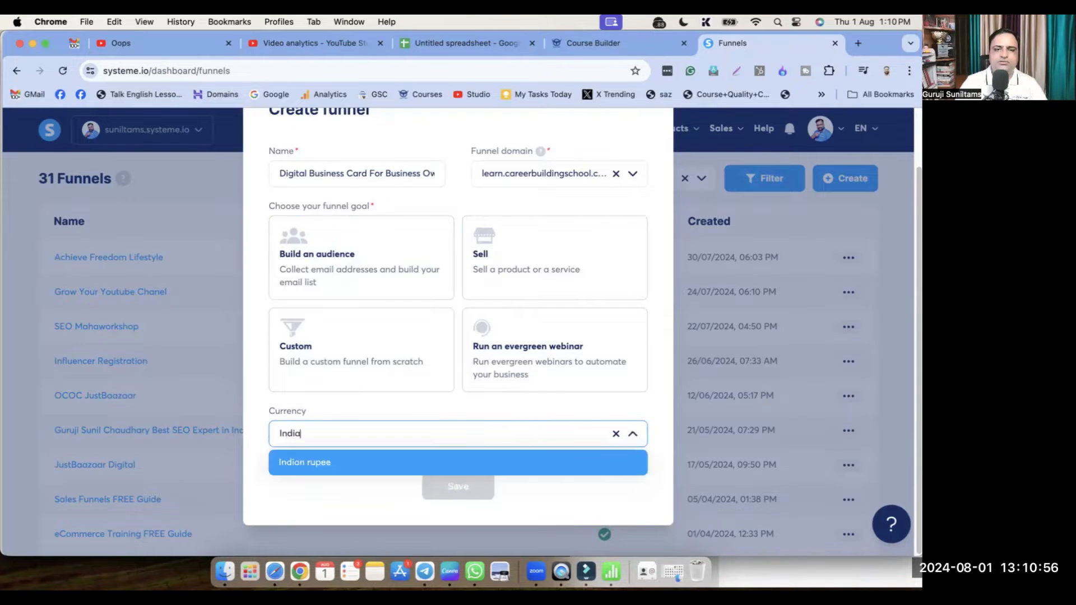
click(326, 467)
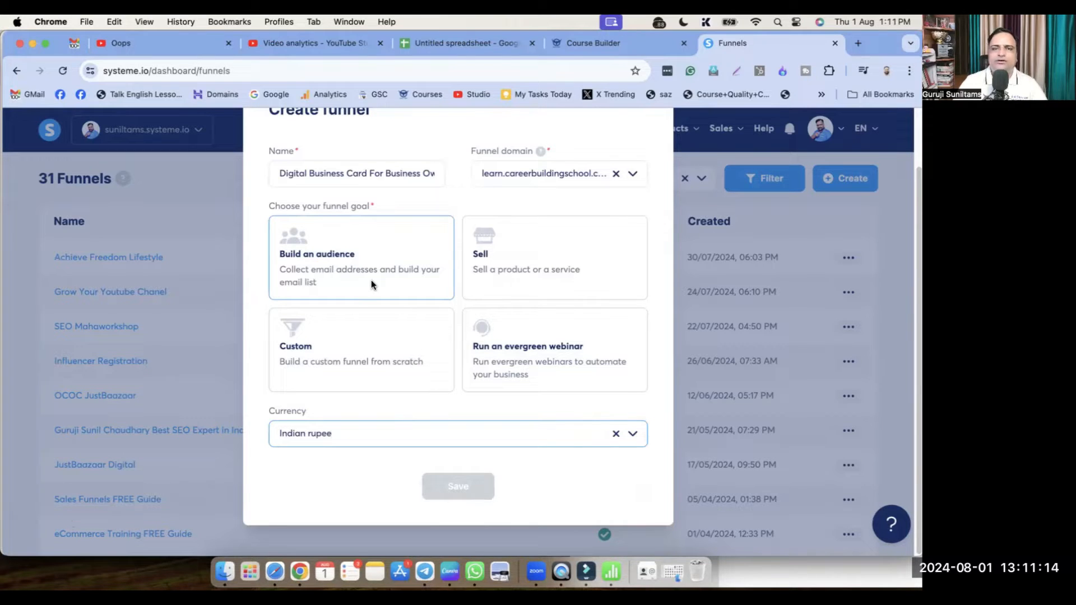
Choose Build an audience as the funnel goal, save the funnel and open it
click(401, 251)
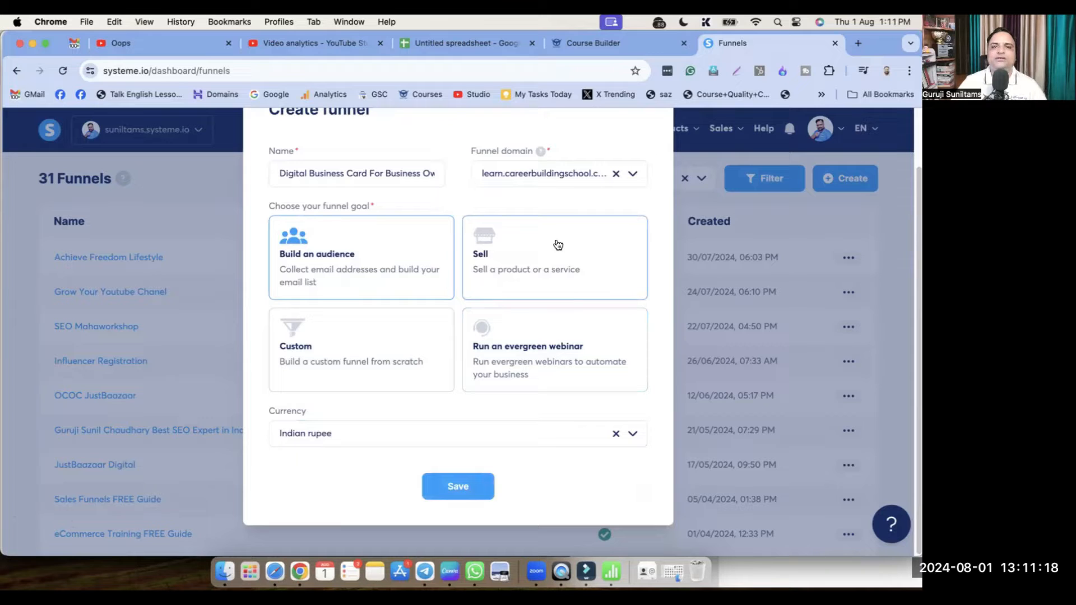
click(537, 252)
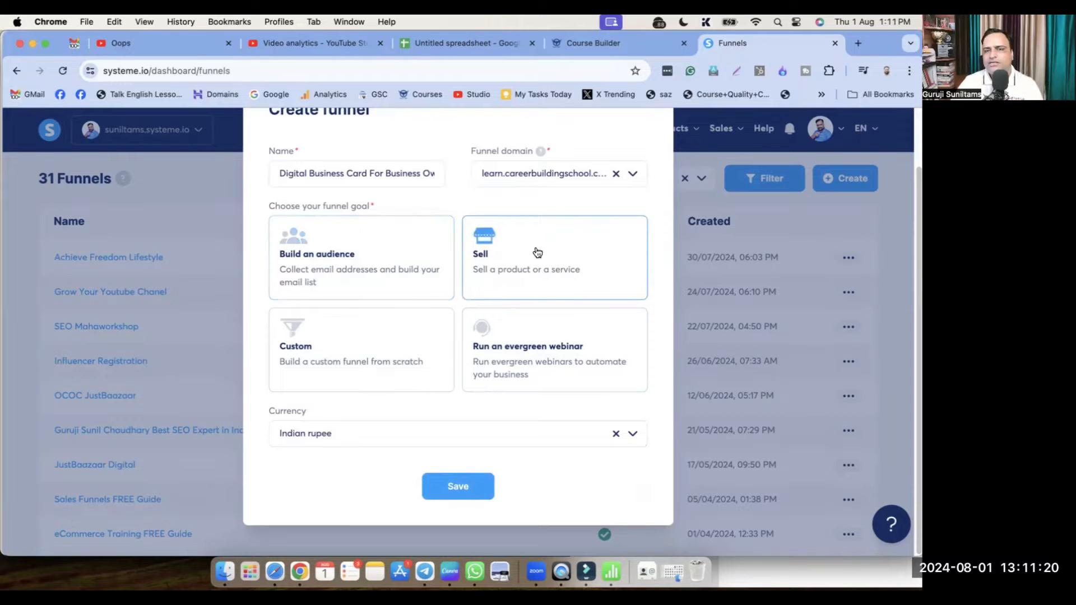
click(562, 340)
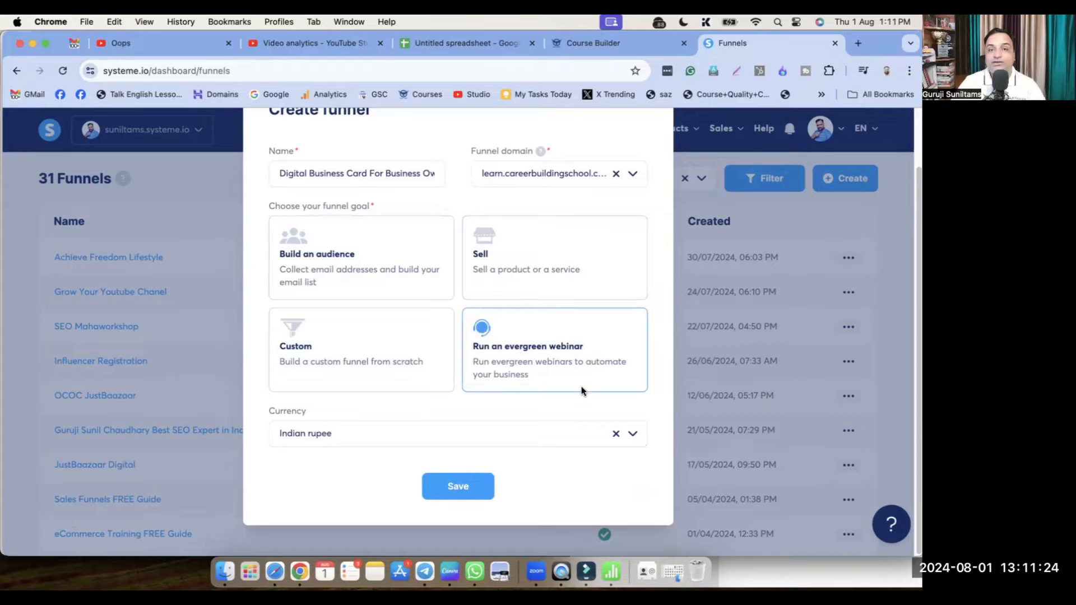
click(314, 264)
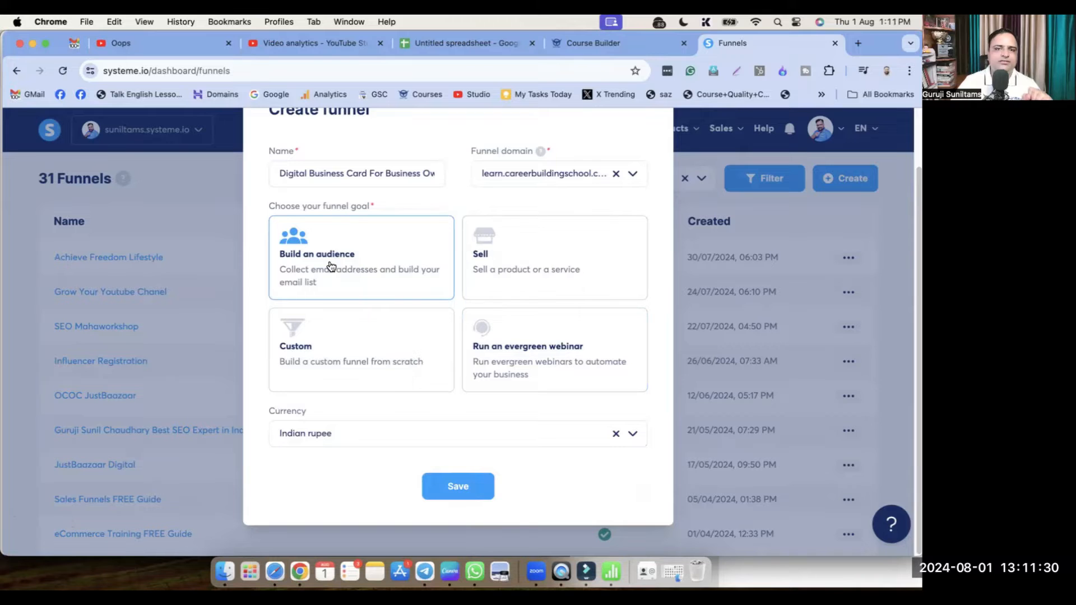
click(461, 488)
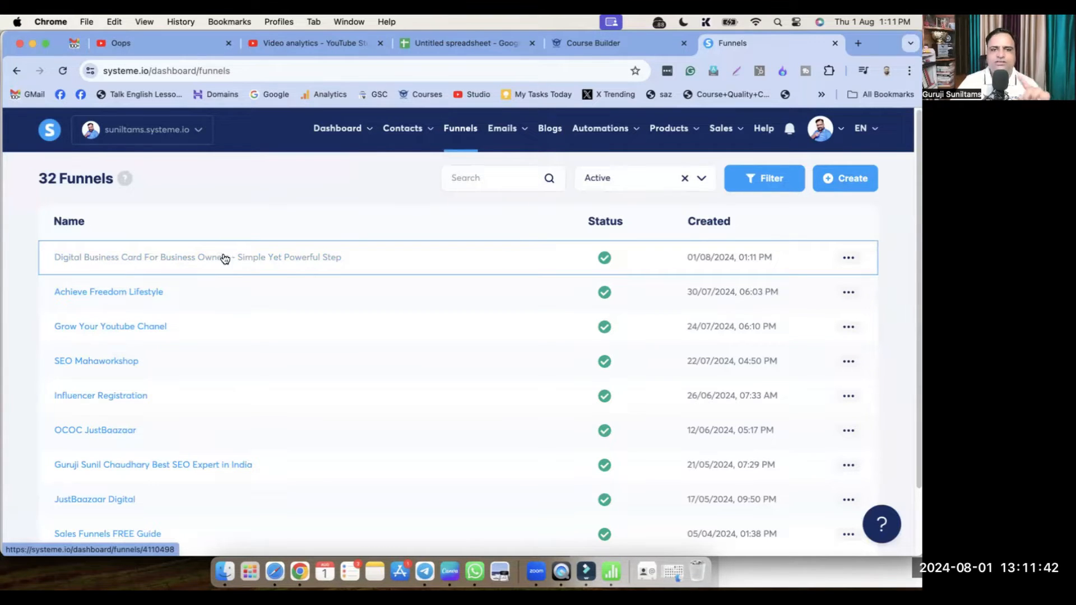
click(281, 264)
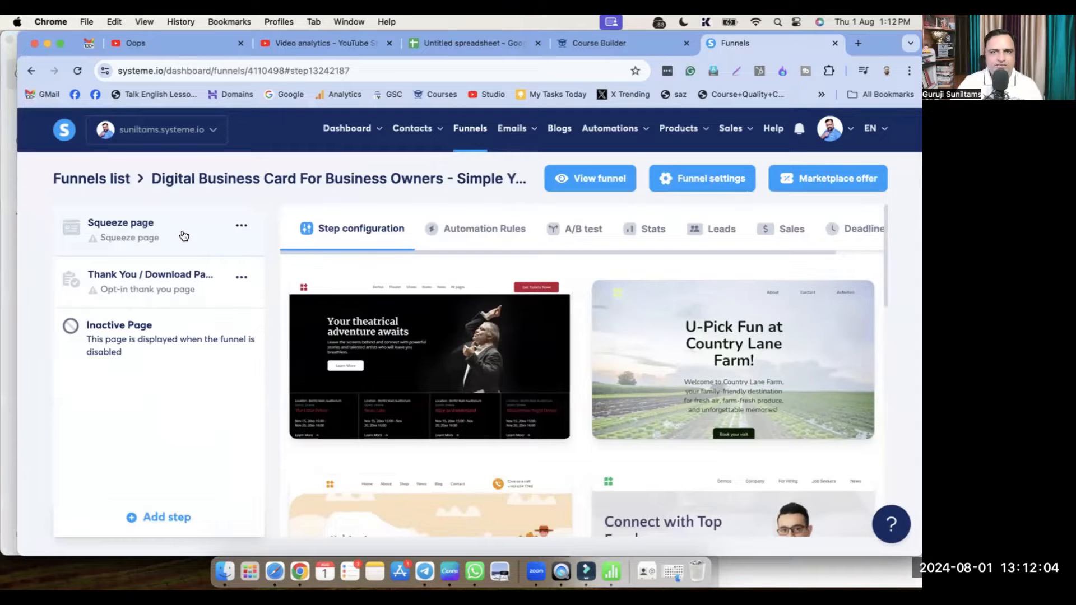
Review the funnel's Squeeze page and Thank You / Download Page steps and template options
mouse_move(310, 321)
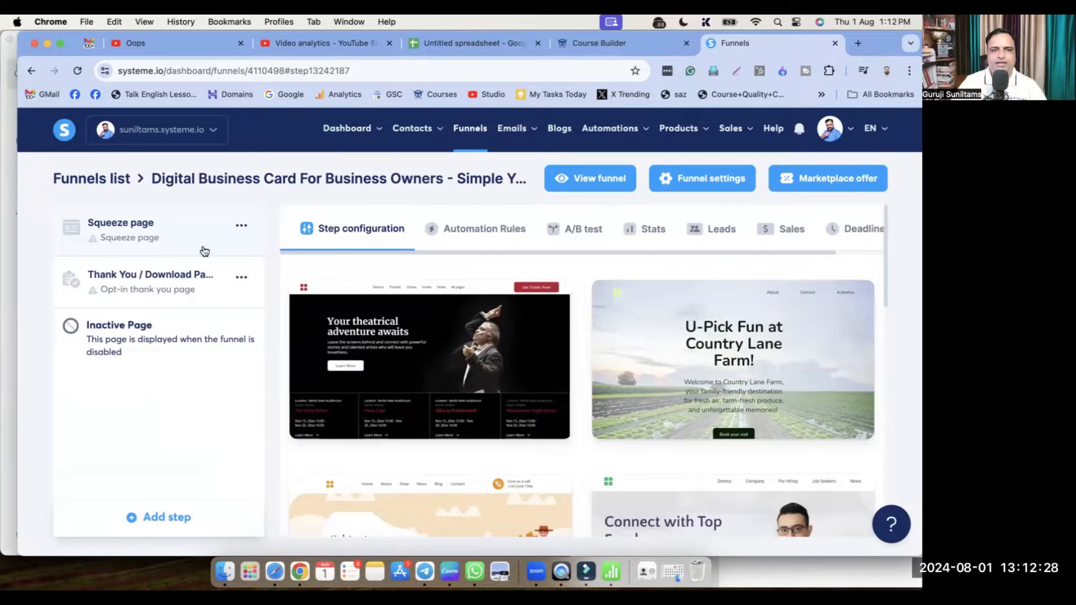
click(143, 285)
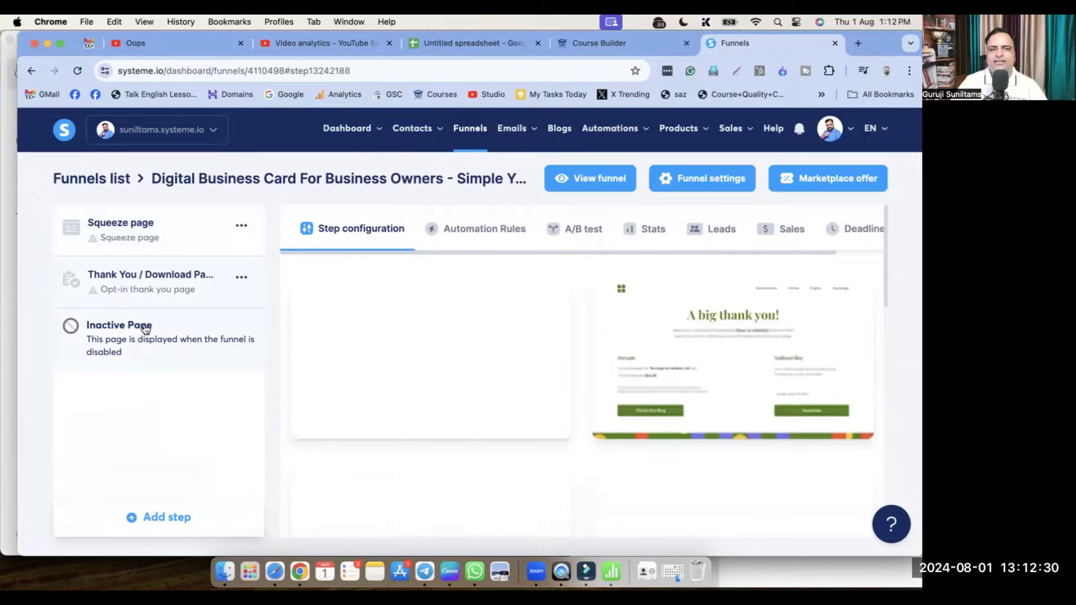
click(145, 332)
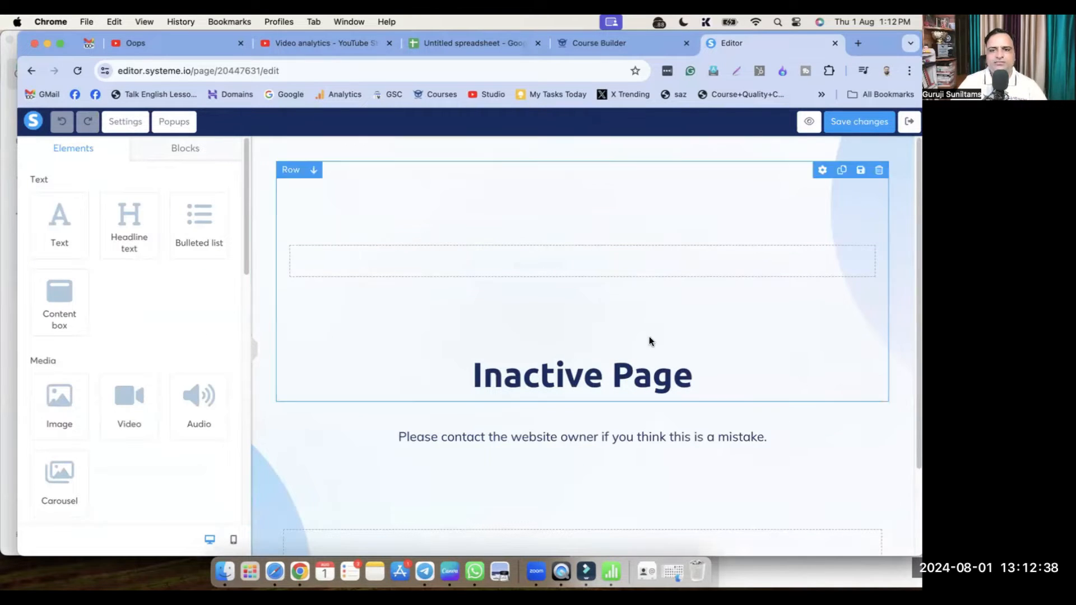
click(909, 130)
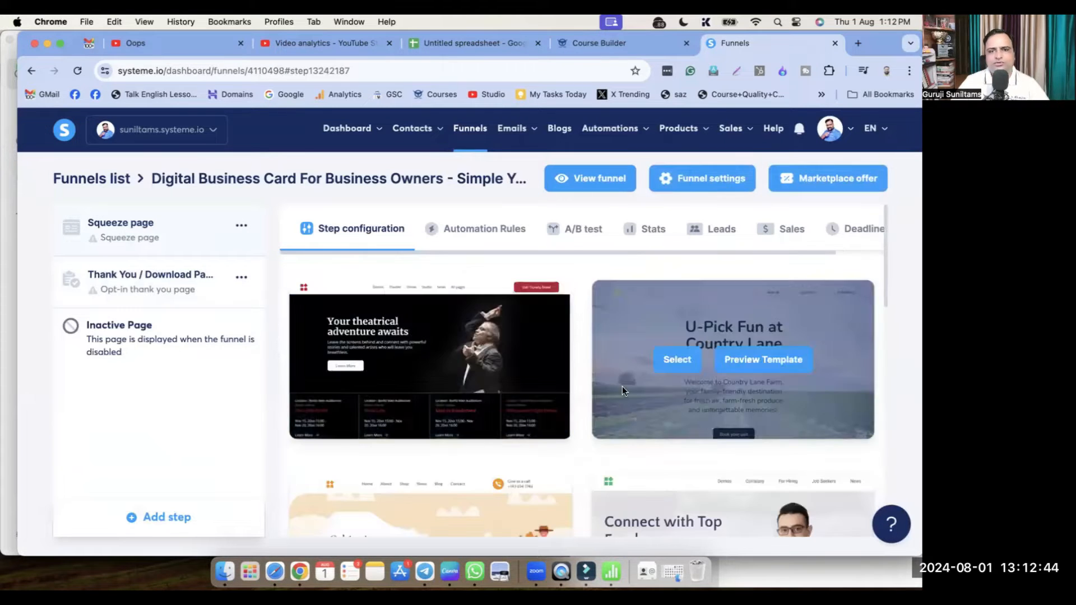
Browse the template gallery and select The first Notion consultancy template for the squeeze page
scroll(652, 481, down, 10)
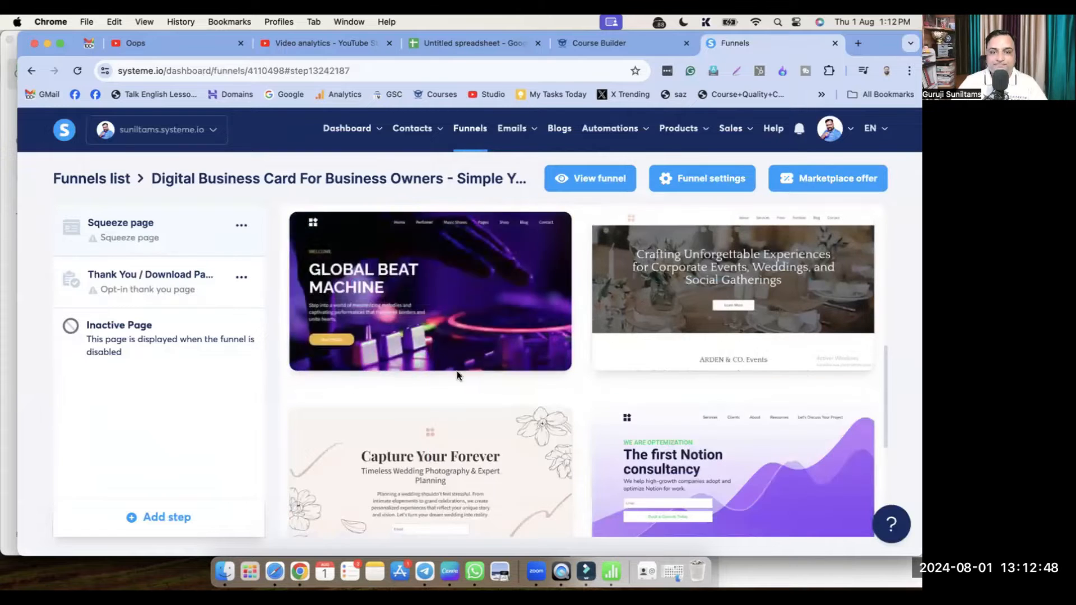
mouse_move(356, 301)
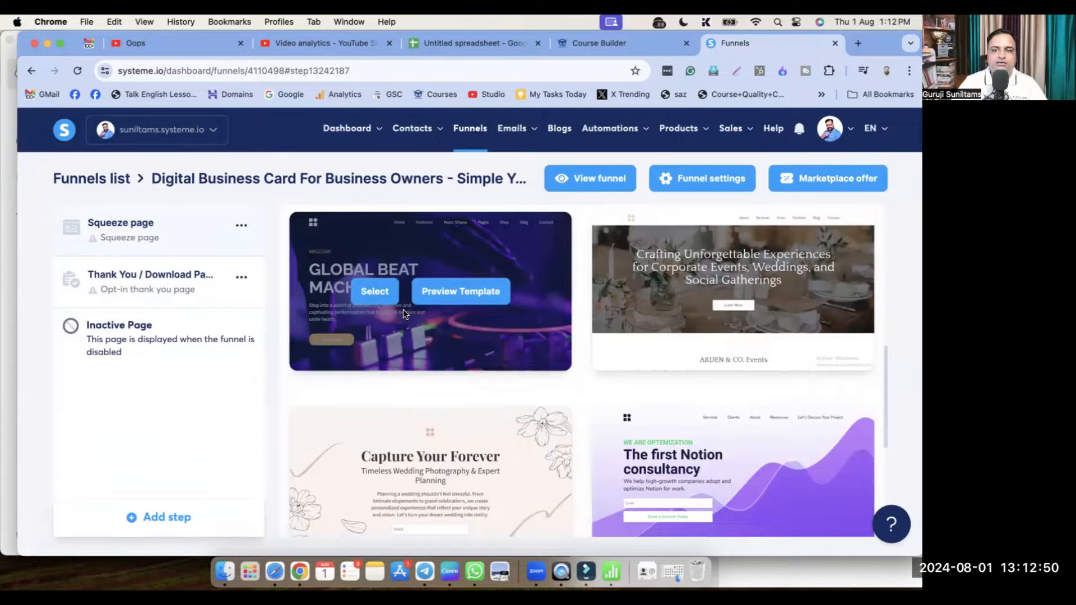
scroll(408, 354, down, 5)
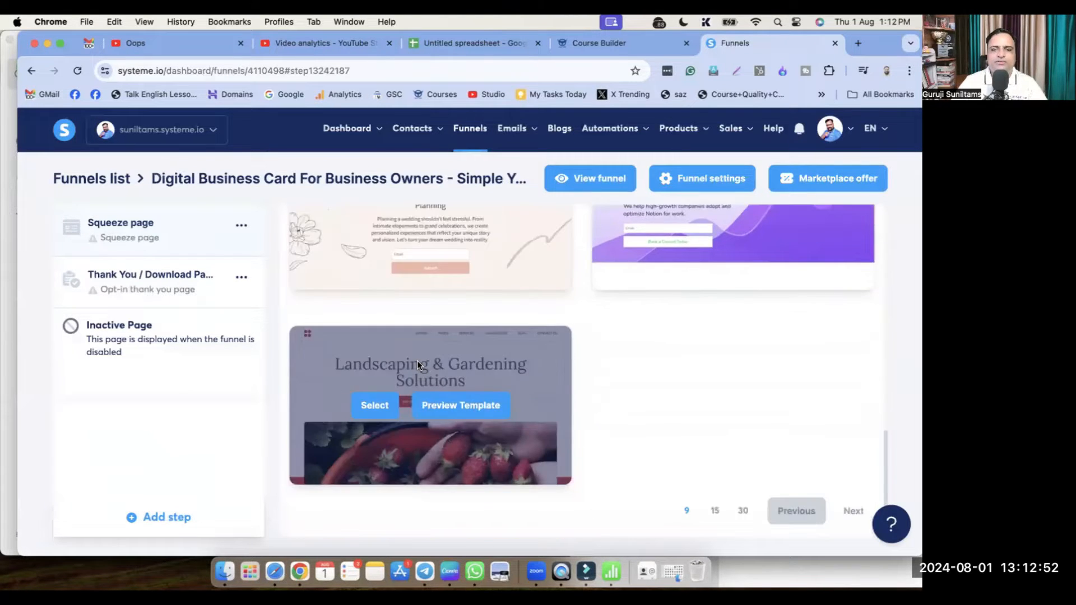
scroll(420, 363, up, 3)
mouse_move(862, 351)
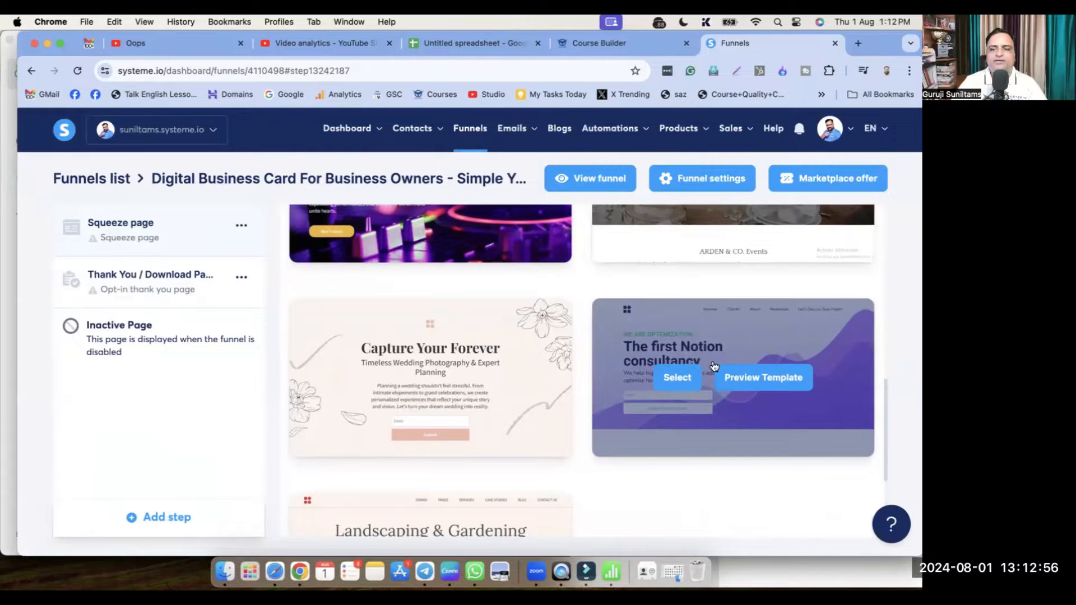
scroll(711, 392, down, 3)
scroll(717, 392, up, 4)
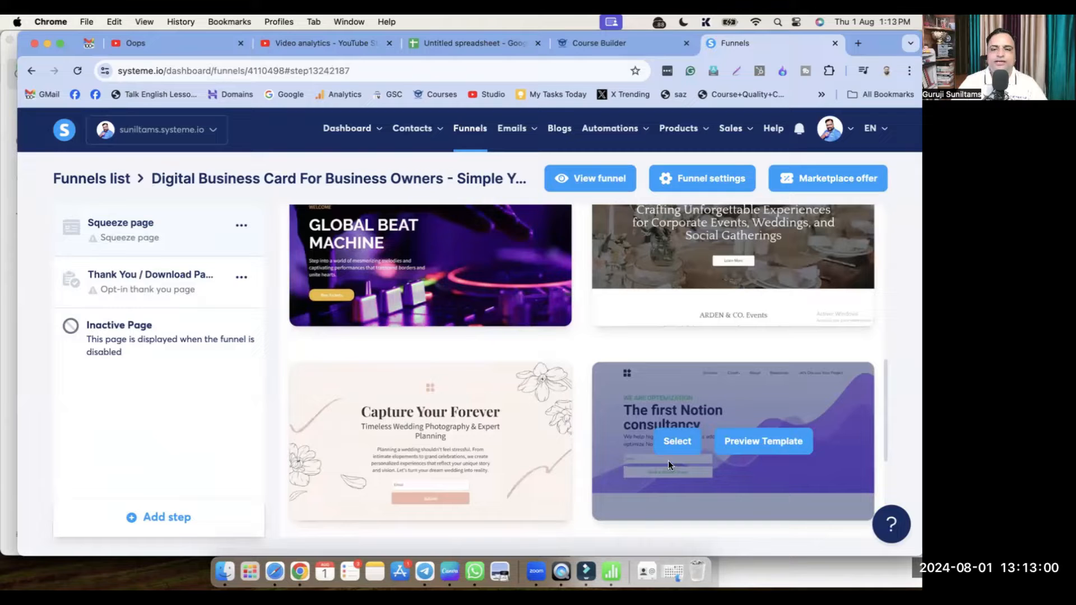
click(684, 444)
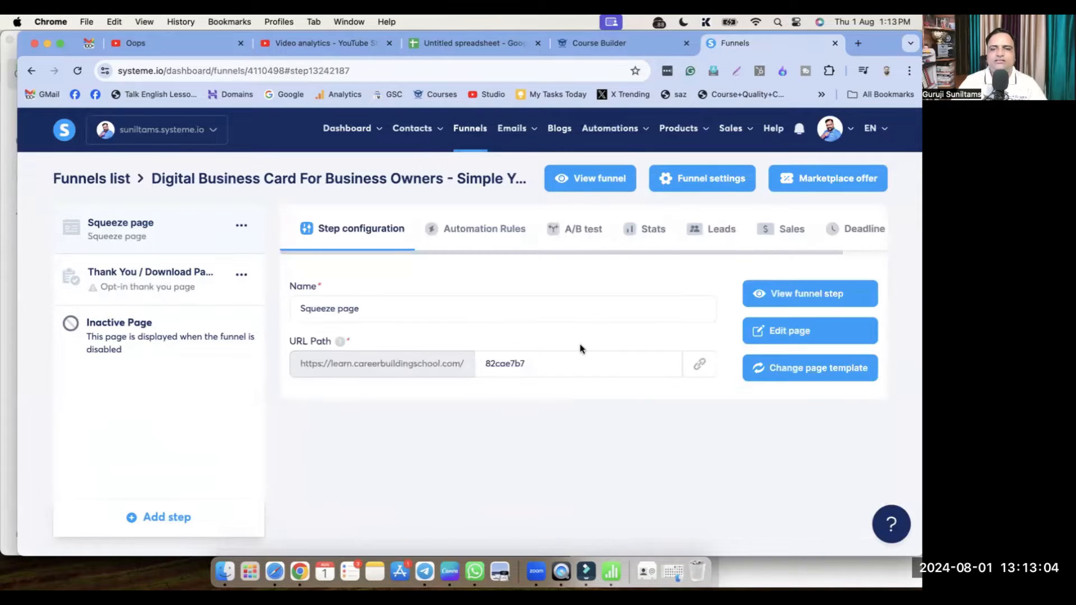
Rename the squeeze page step to 'Digital Business Card for Business Owners'
double_click(387, 304)
triple_click(387, 304)
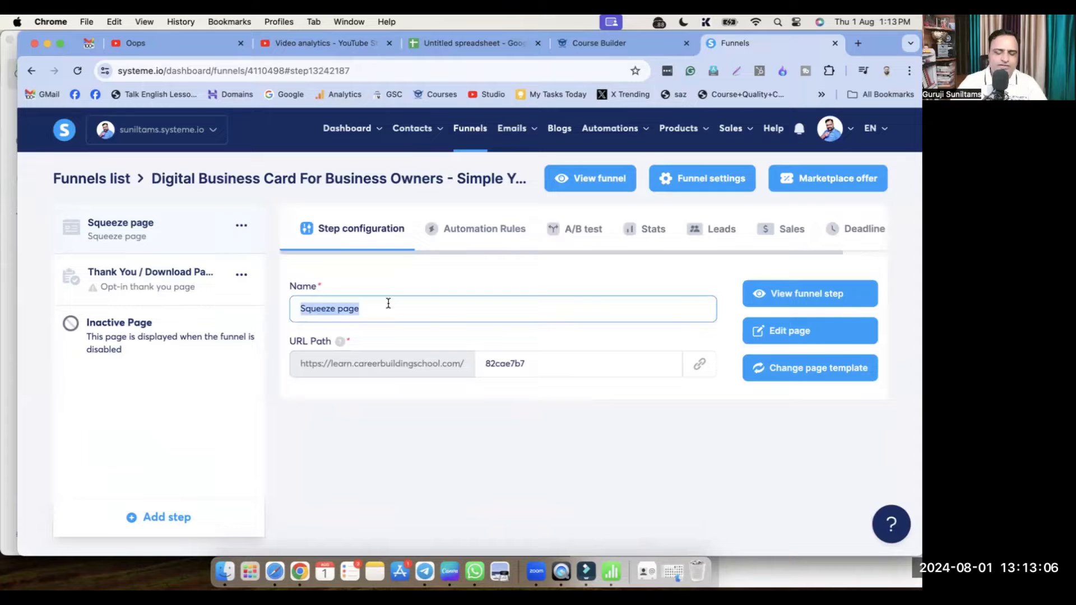
text(Digital)
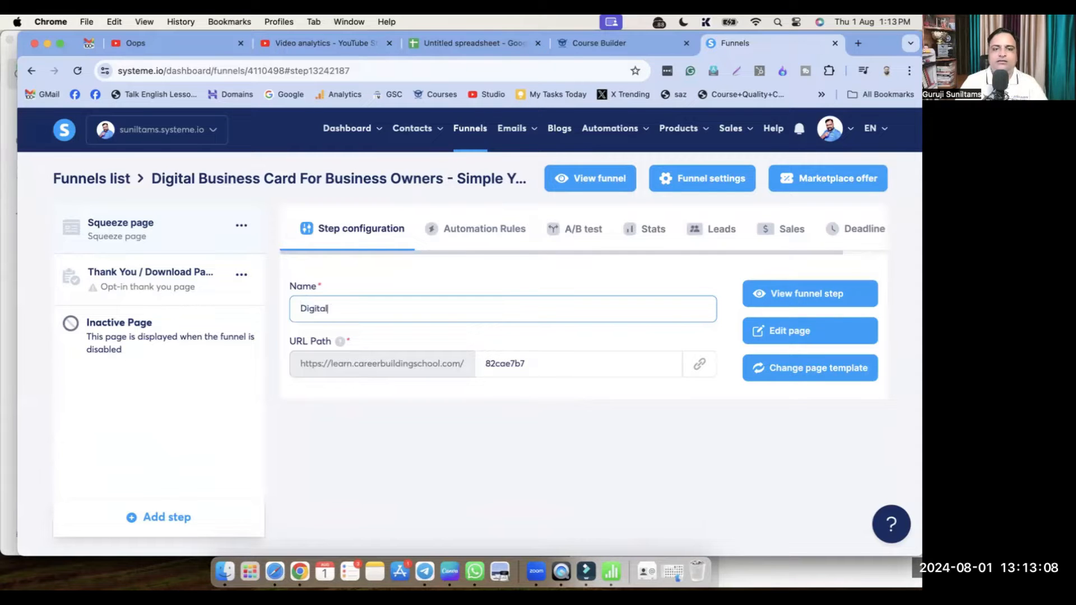
text( Business Card f)
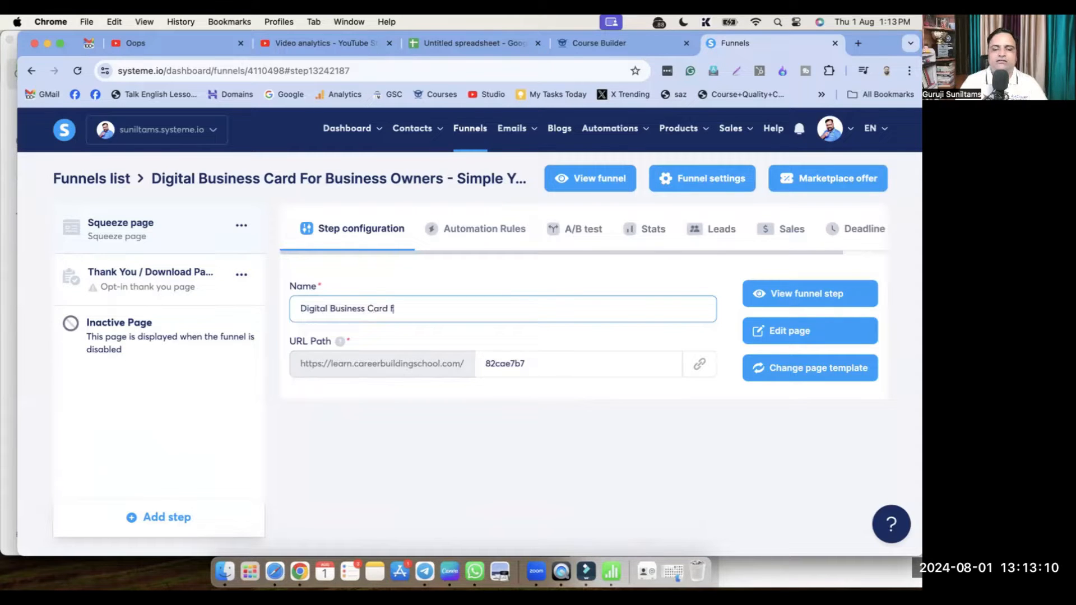
text(or Business Ownwers)
key(BackSpace)
key(BackSpace)
key(BackSpace)
key(BackSpace)
text(ers)
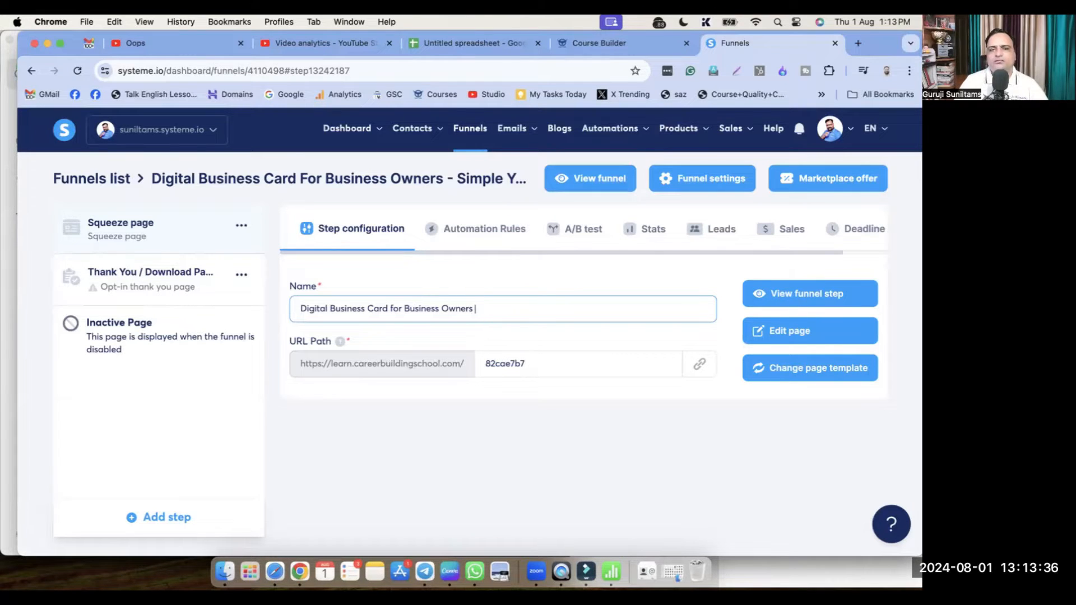
drag(473, 308, 310, 297)
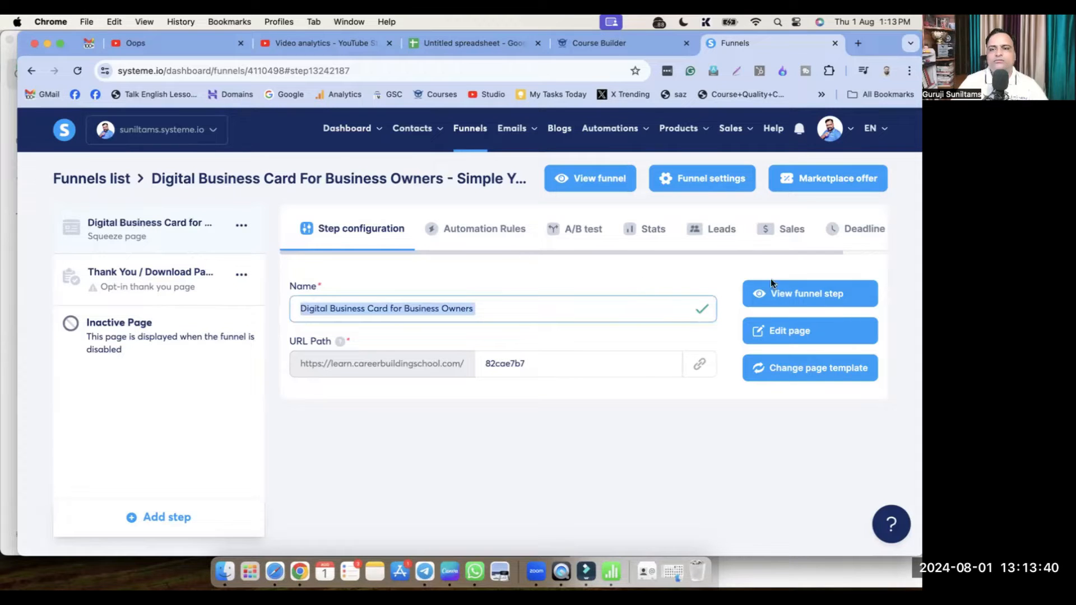
click(751, 440)
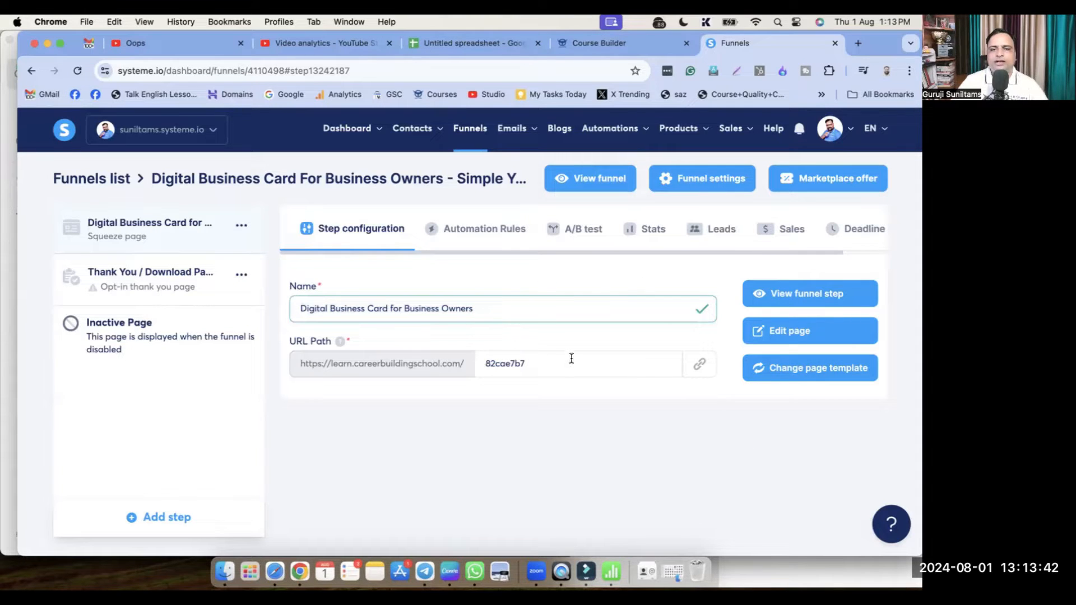
Copy the page's full web address with URL path 82cae7b7
click(566, 337)
double_click(505, 365)
click(520, 364)
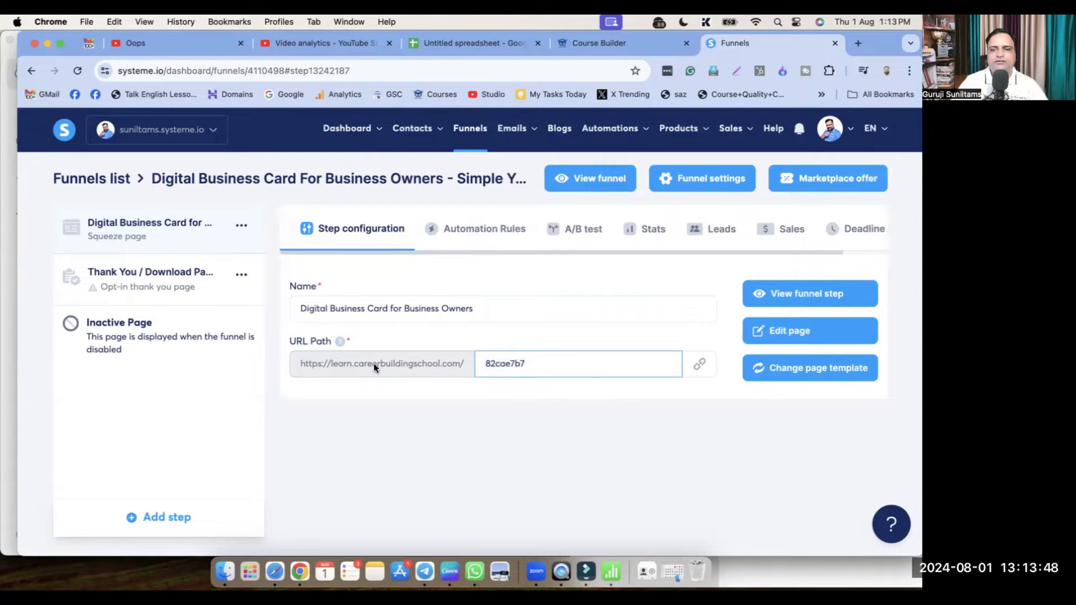
click(505, 401)
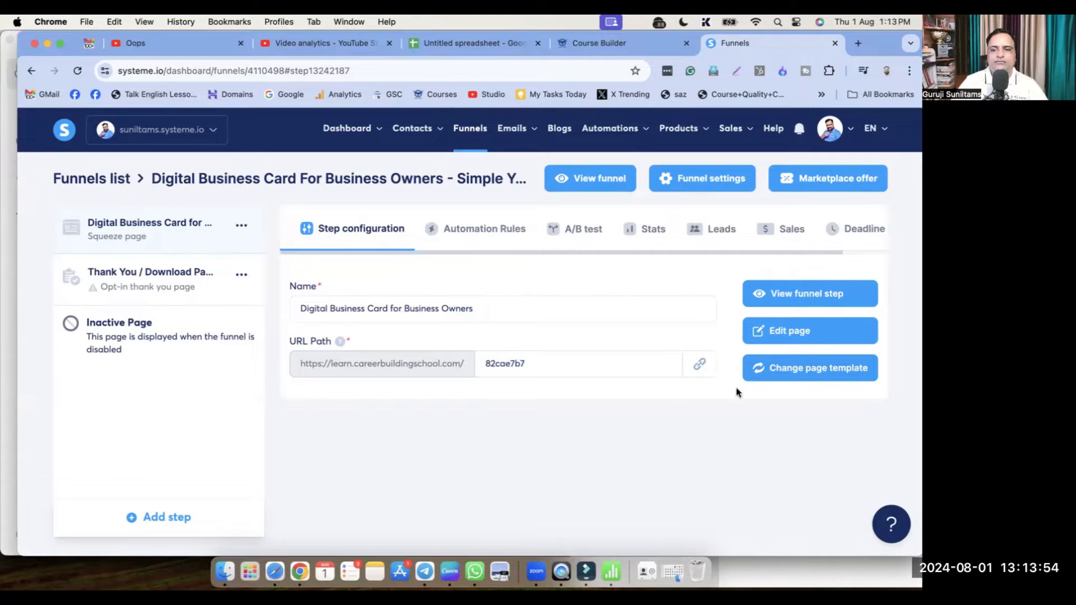
click(519, 368)
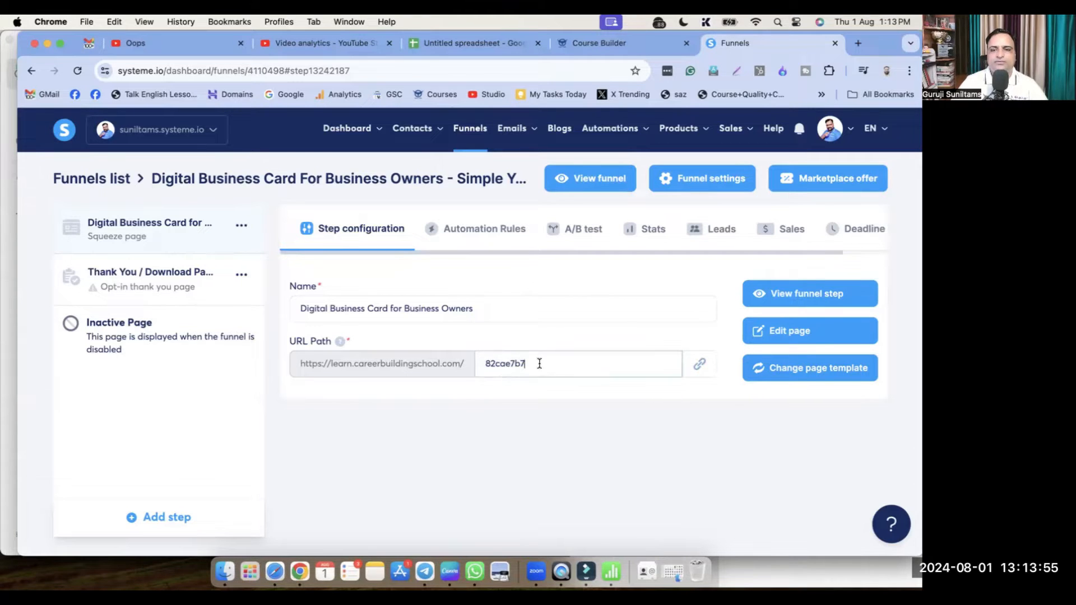
click(700, 367)
Load learn.careerbuildingschool.com/82cae7b7 in a new tab and scroll through the live template page
click(860, 42)
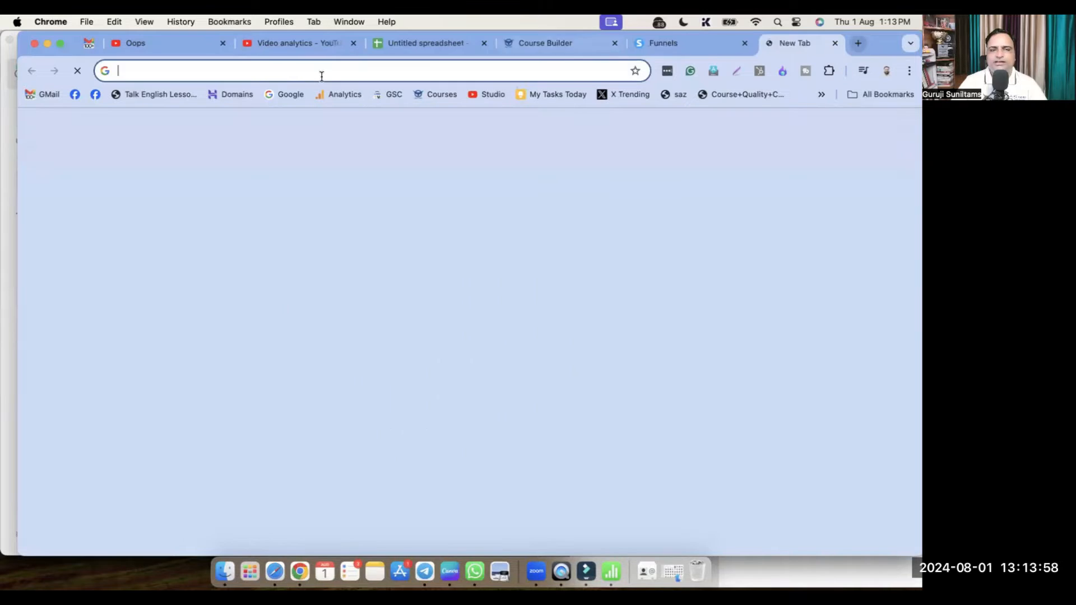
key(super+v)
key(Return)
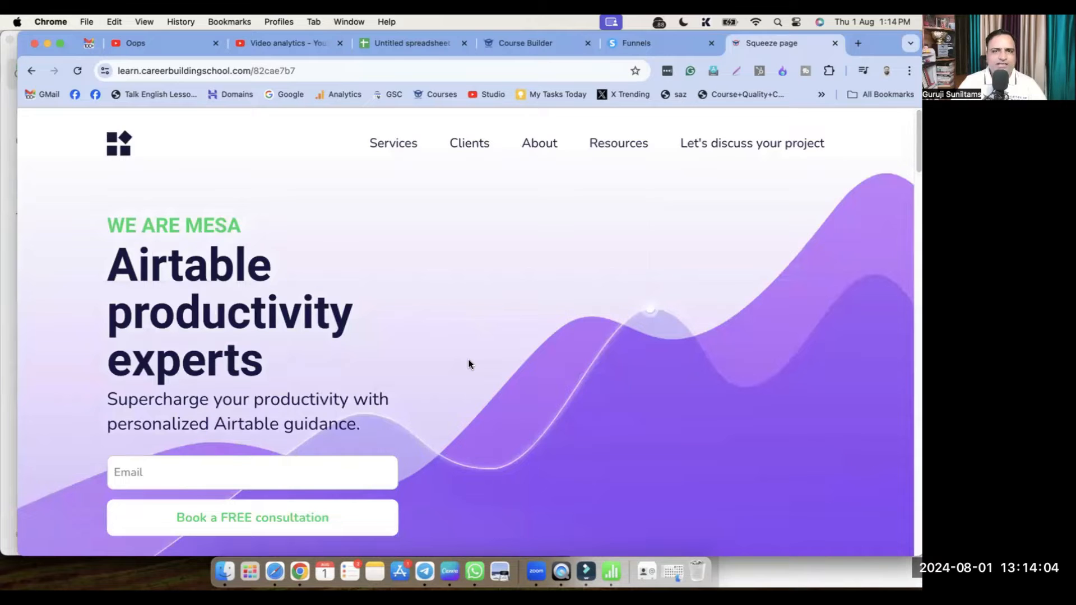
scroll(470, 363, down, 4)
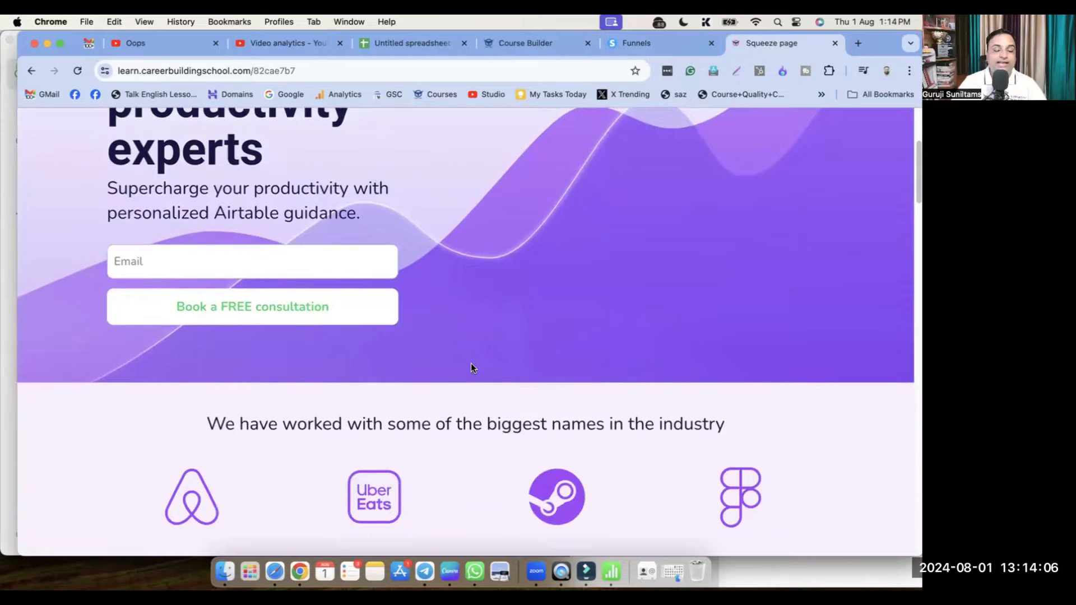
scroll(471, 363, down, 4)
scroll(499, 387, down, 10)
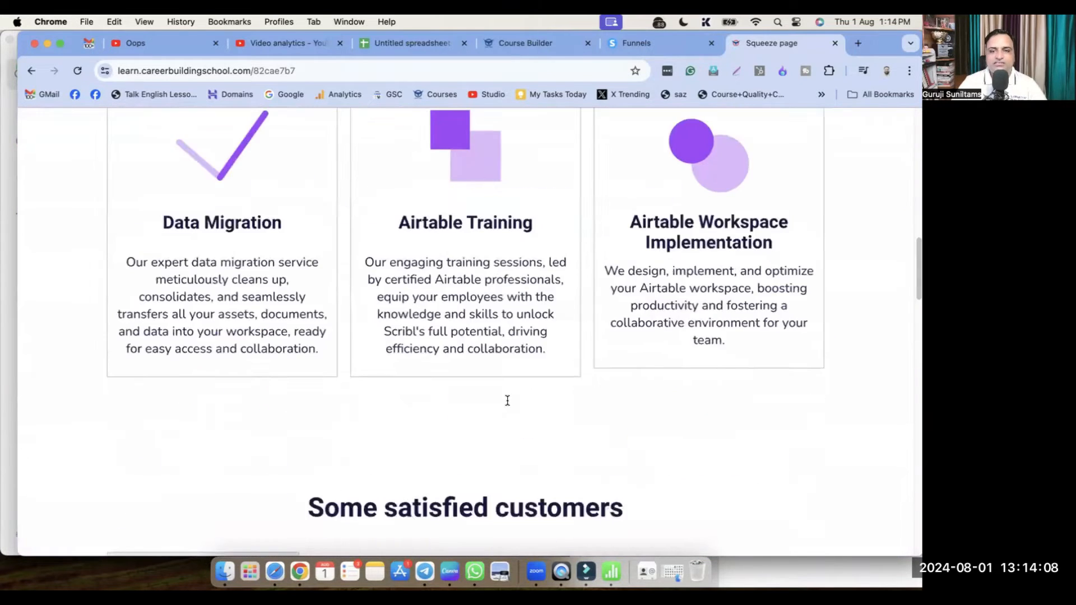
scroll(513, 404, down, 5)
scroll(541, 405, down, 10)
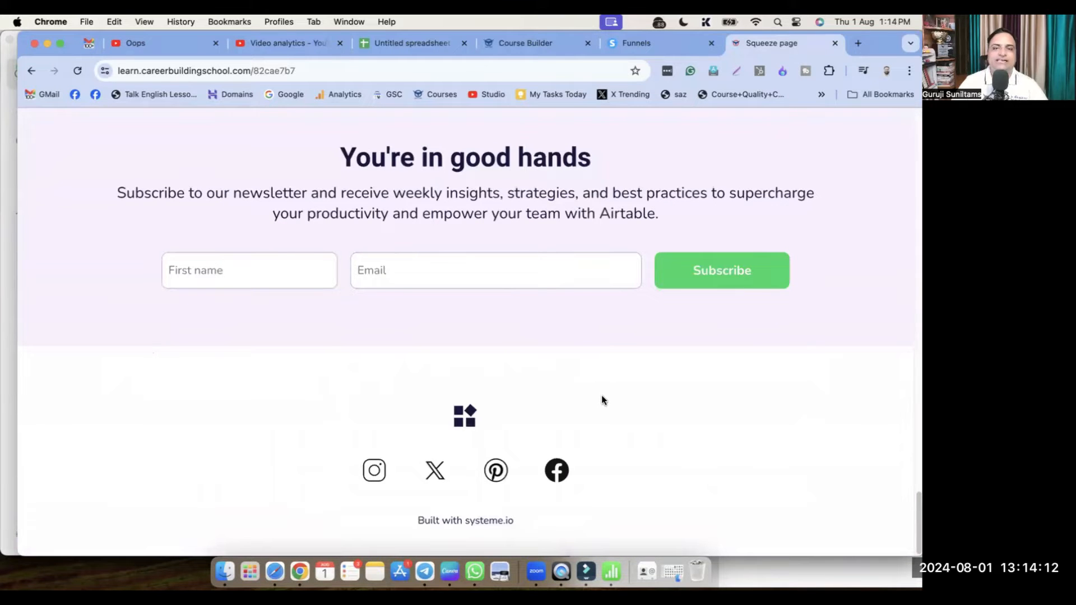
scroll(632, 387, up, 1)
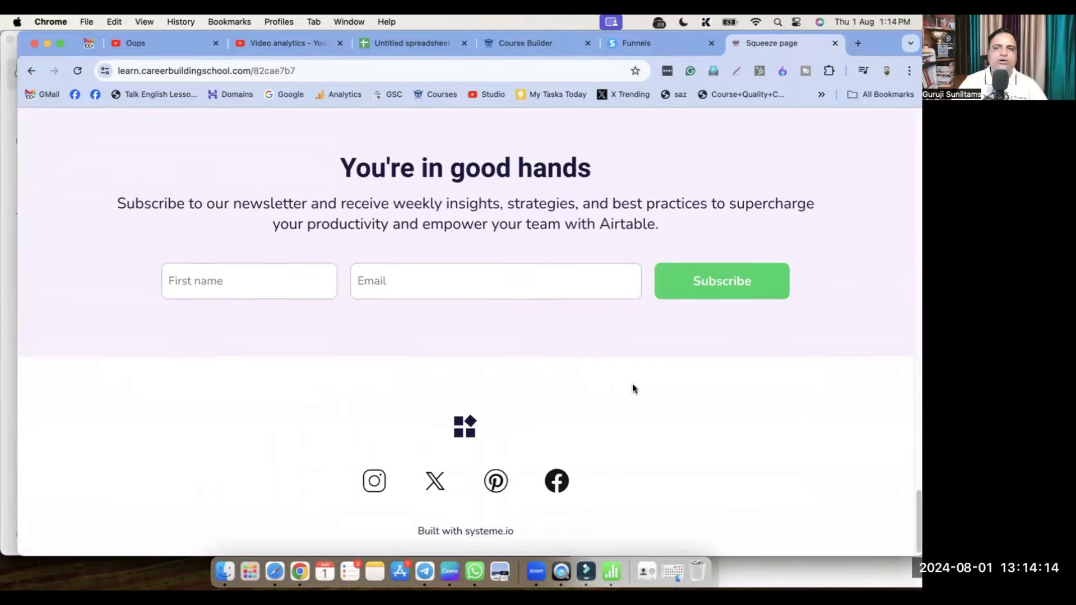
scroll(642, 395, up, 20)
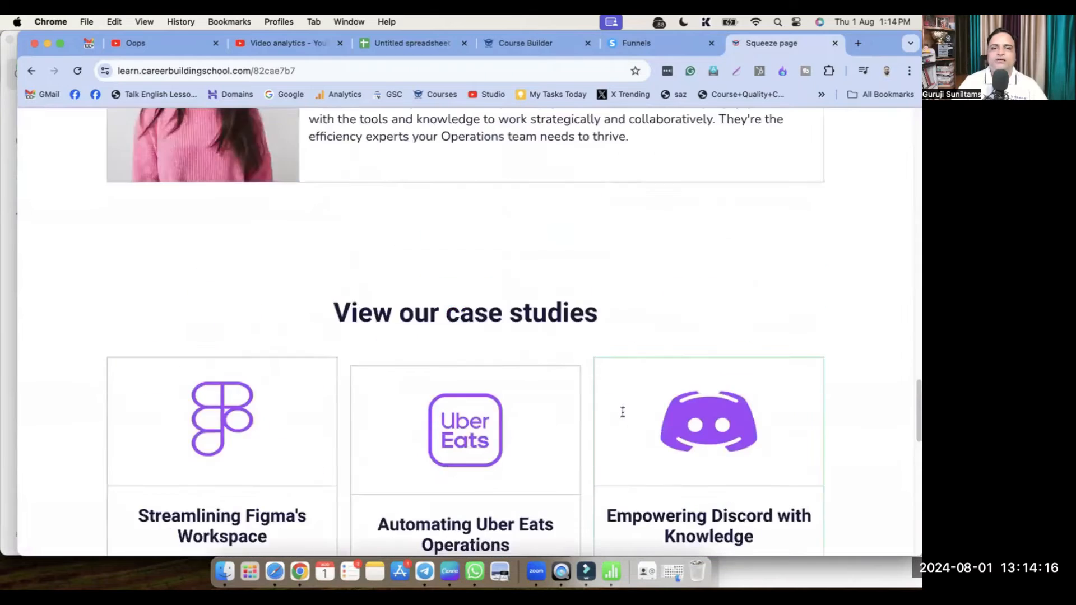
scroll(634, 413, up, 10)
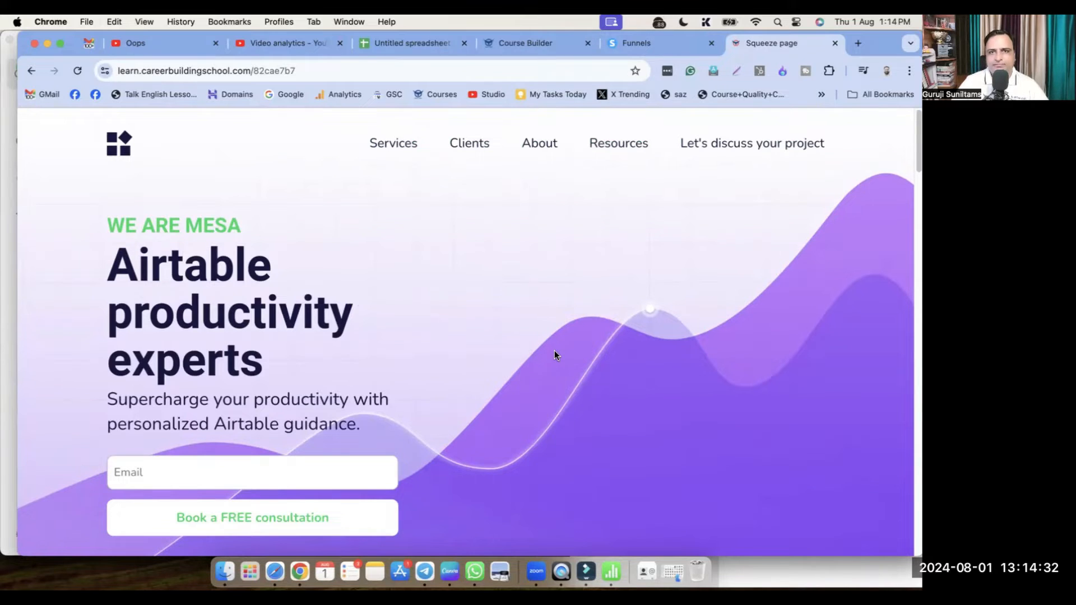
Close the preview, open the squeeze page in the editor and delete its navigation menu
click(835, 43)
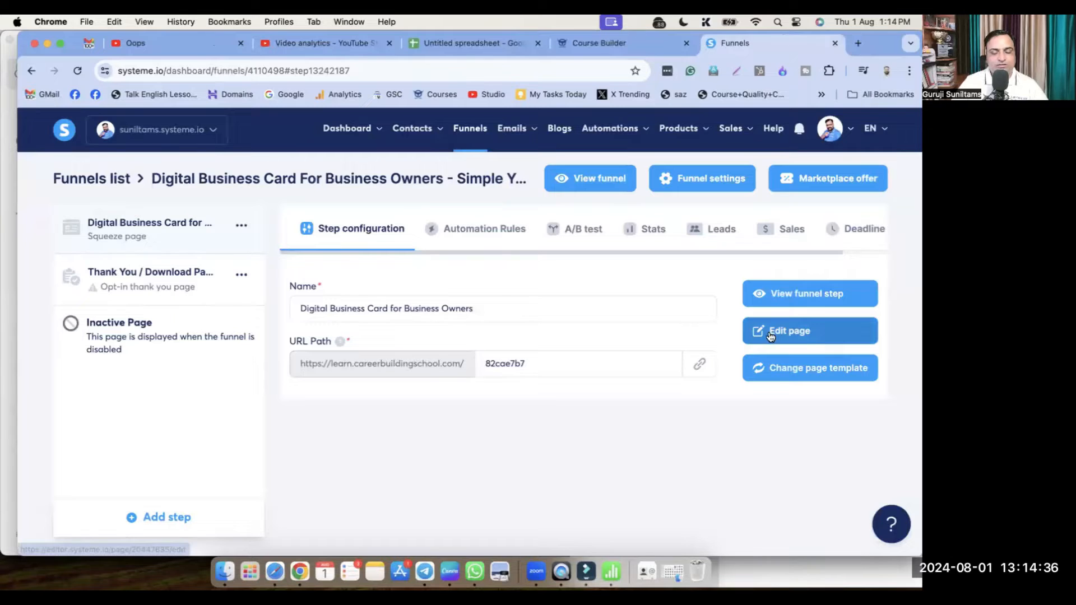
click(812, 334)
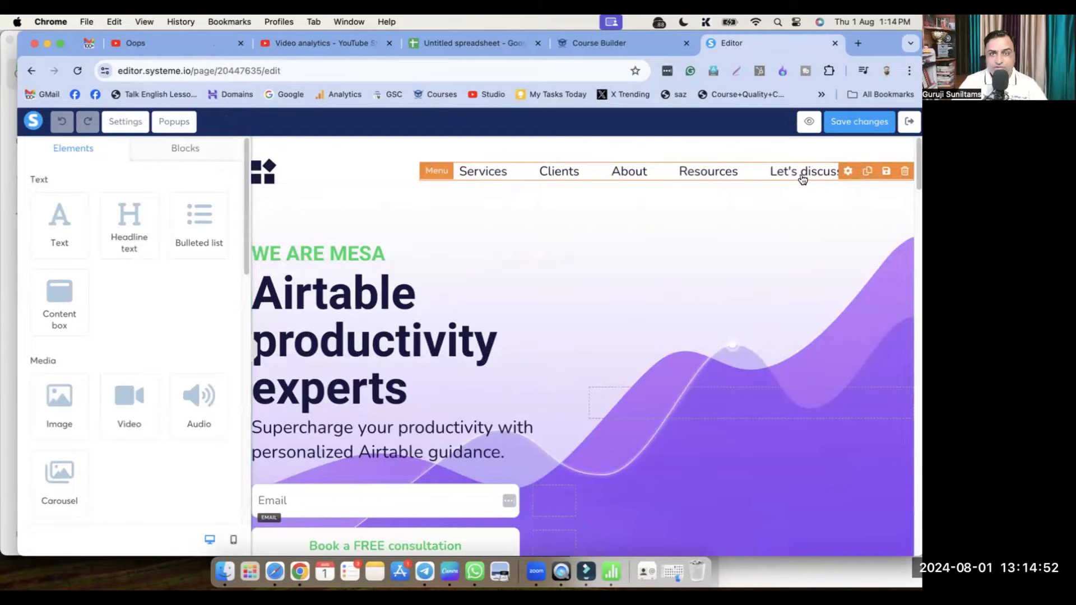
click(905, 172)
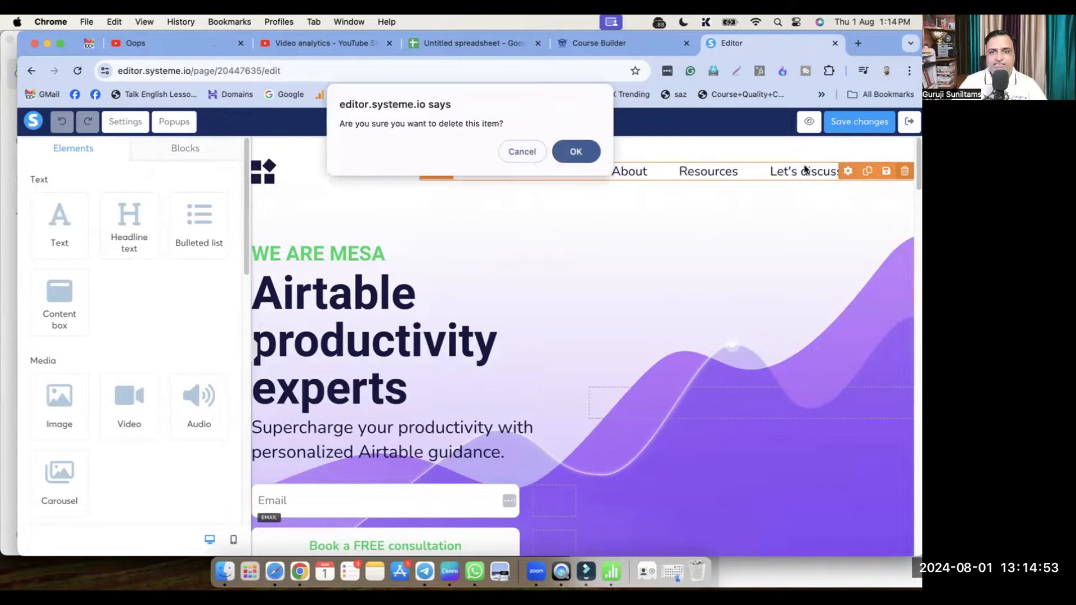
click(577, 153)
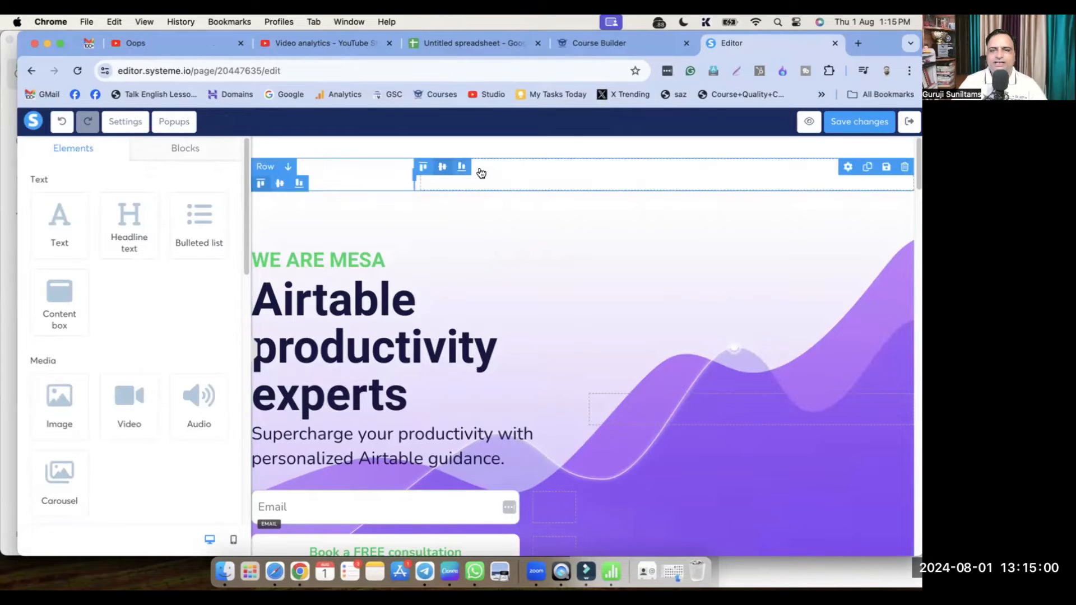
Delete the now-empty top row of the page
click(904, 167)
click(584, 158)
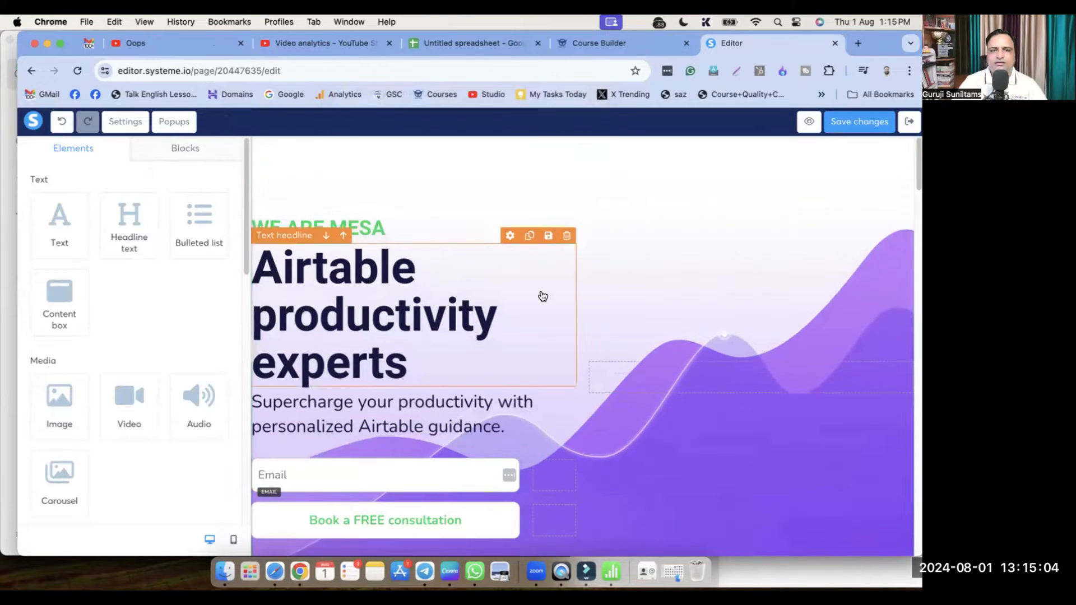
scroll(536, 406, down, 3)
scroll(536, 413, up, 3)
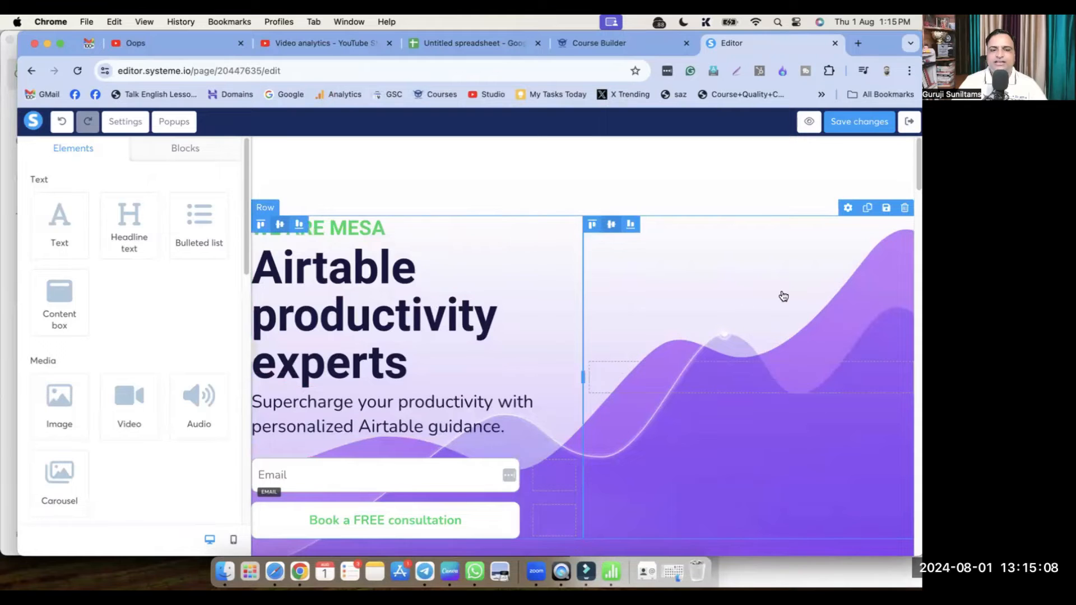
Replace the WE ARE MESA tagline with 'Welcome to Digital Success World'
click(361, 227)
double_click(361, 225)
click(362, 226)
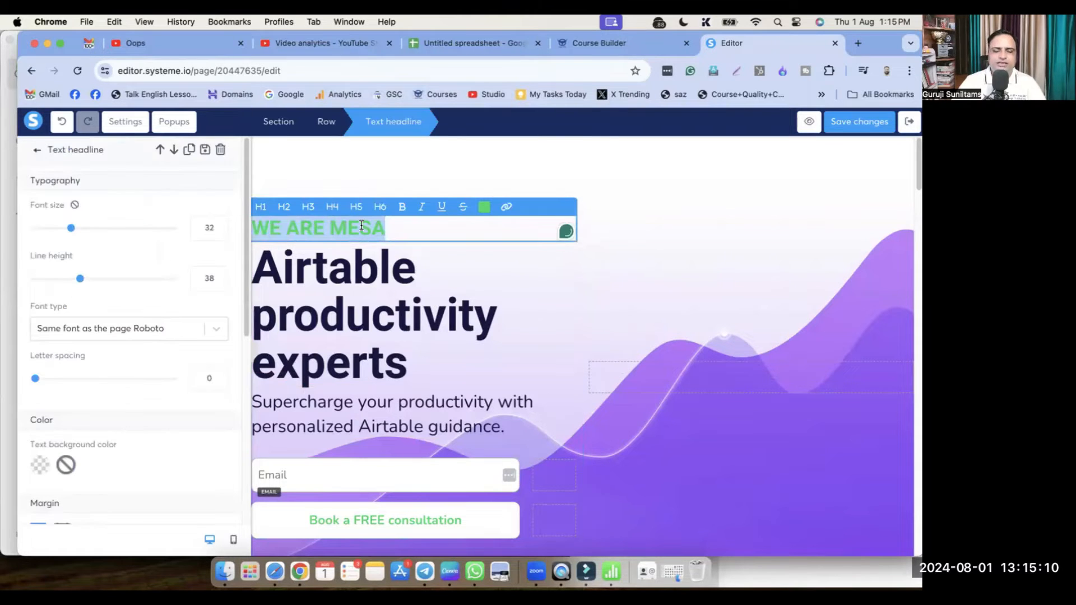
text(Welcome to )
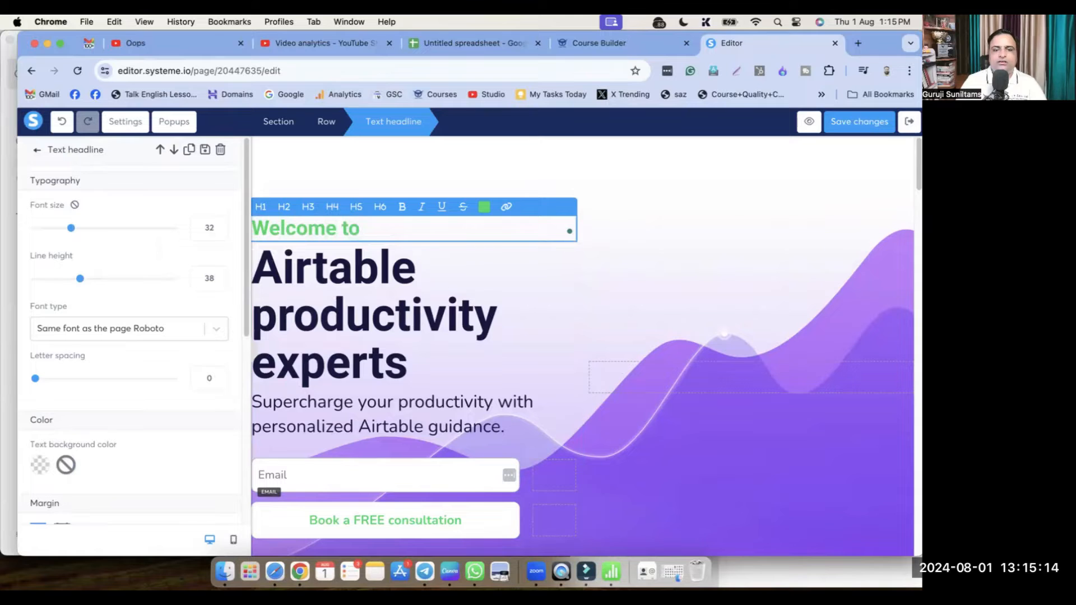
text(D)
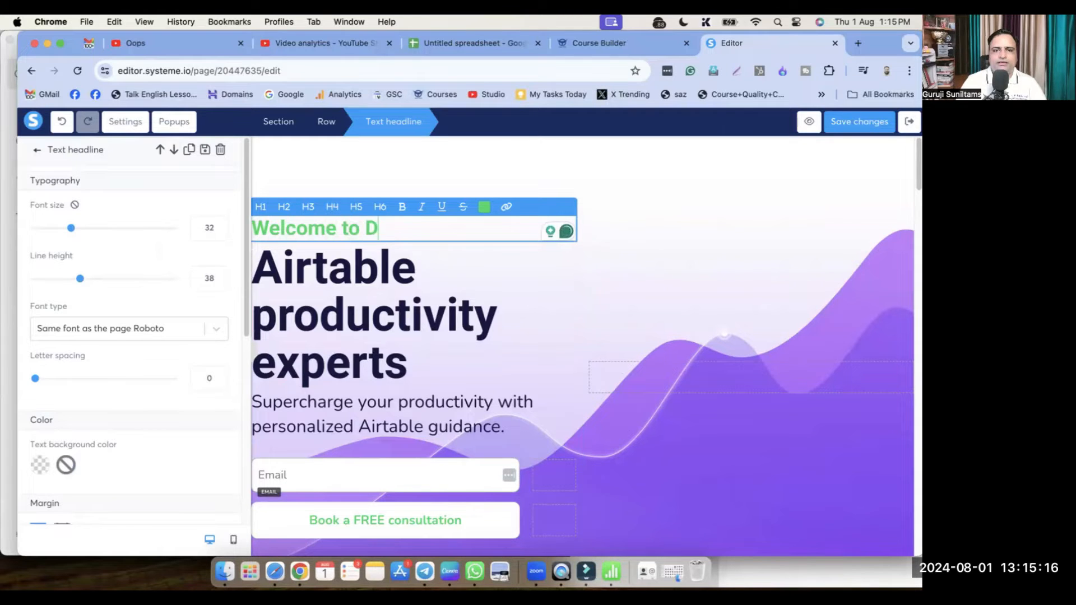
text(igital Success World)
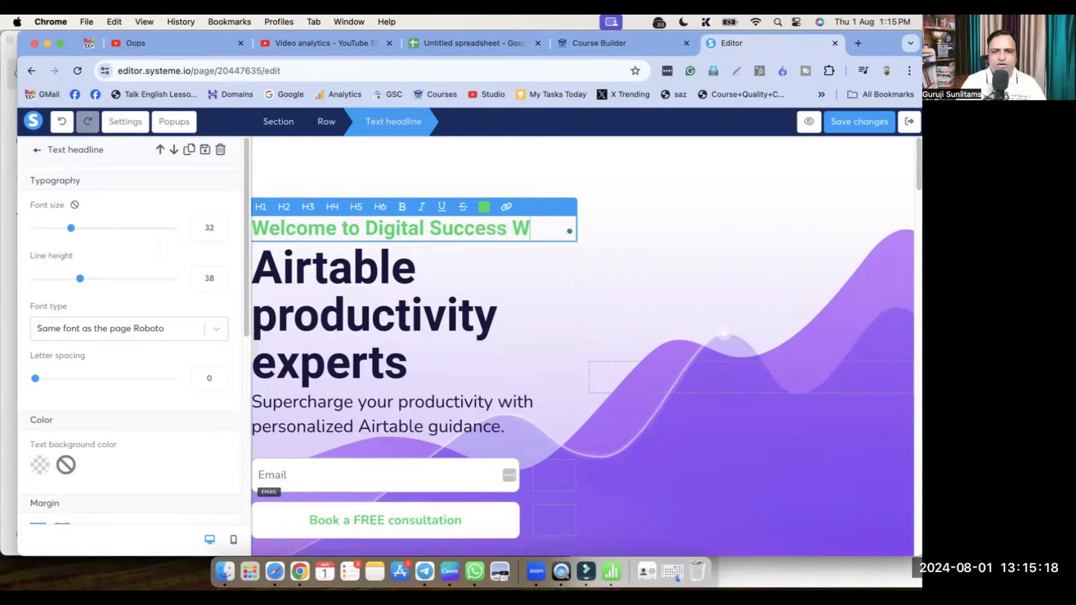
key(BackSpace)
key(BackSpace)
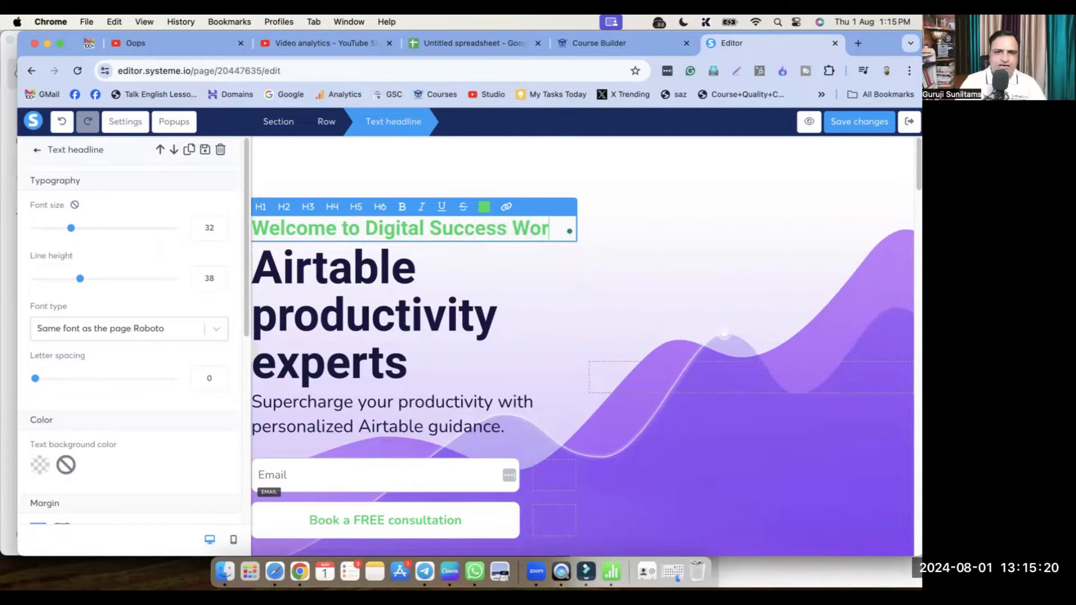
text(ld)
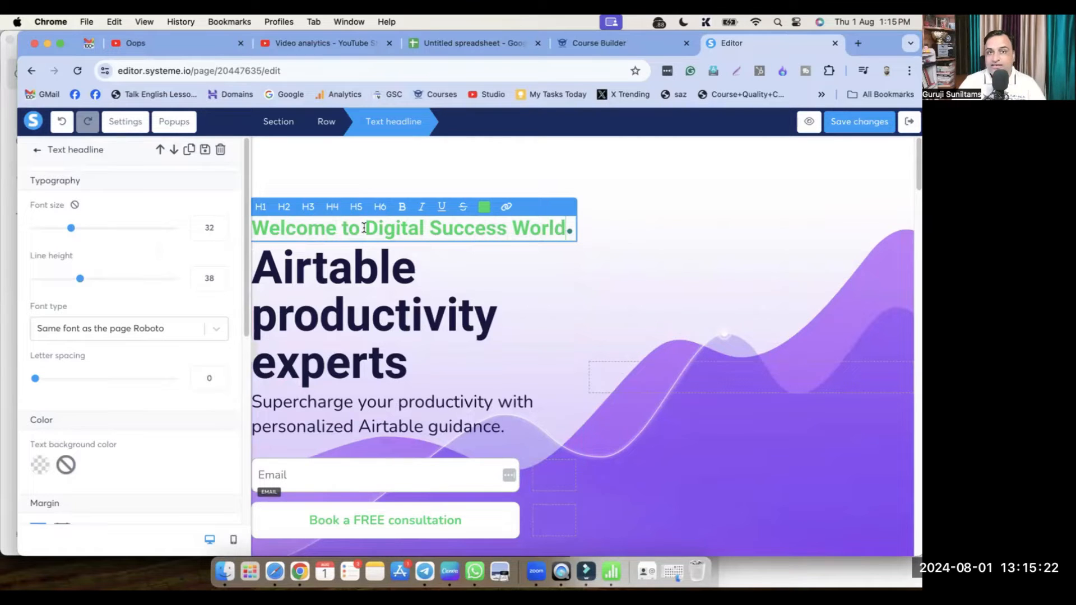
Change the headline to 'Learn How to Create Digital Business Card That Increases Your Business'
triple_click(358, 289)
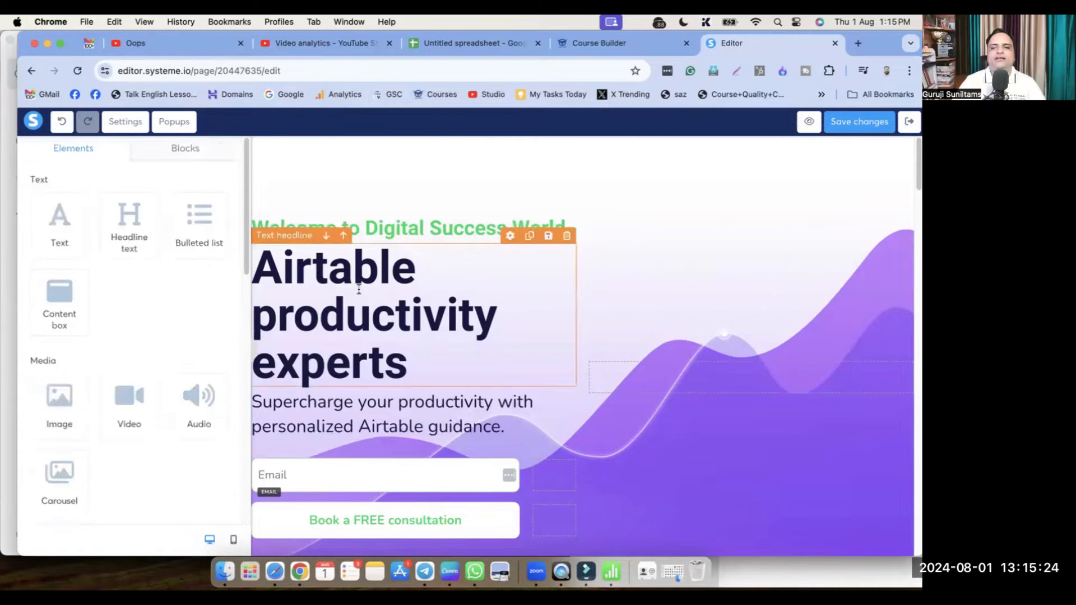
text(Learn)
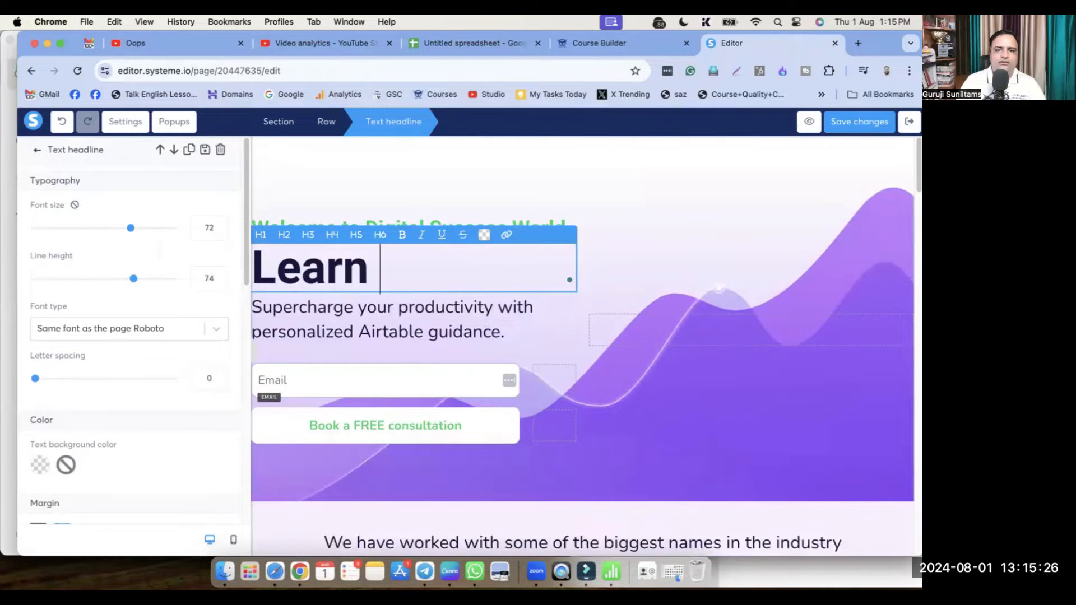
text( How to Creat)
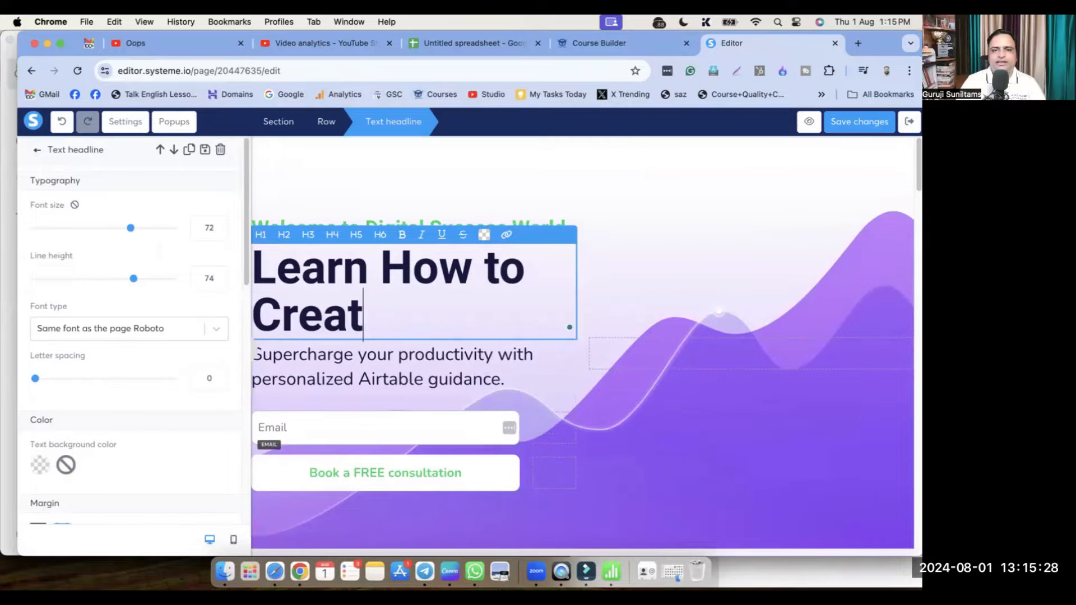
text(e Digital )
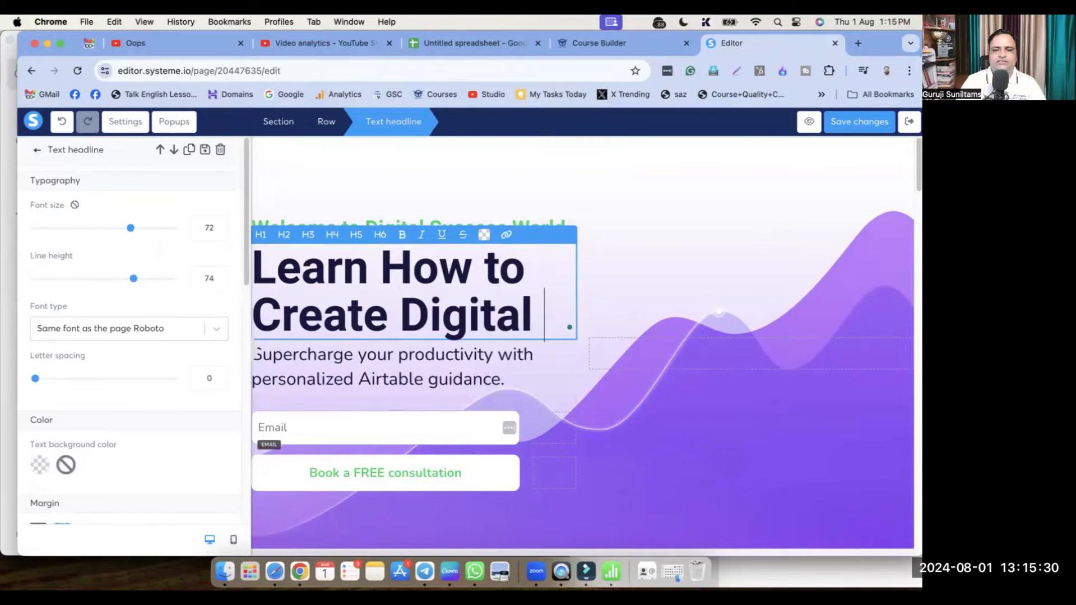
text(Business Car)
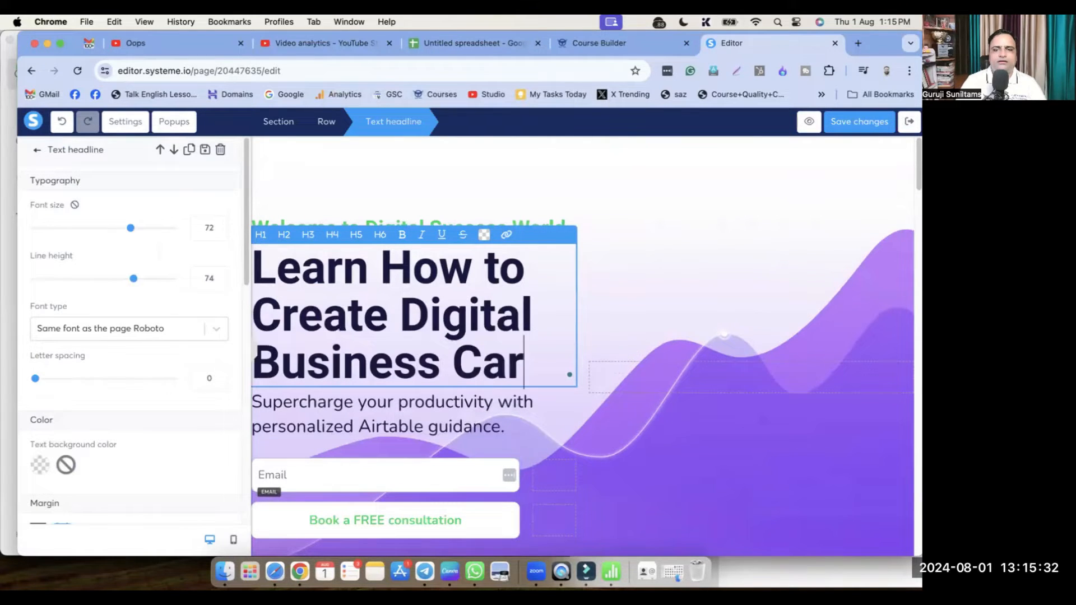
text(d Th)
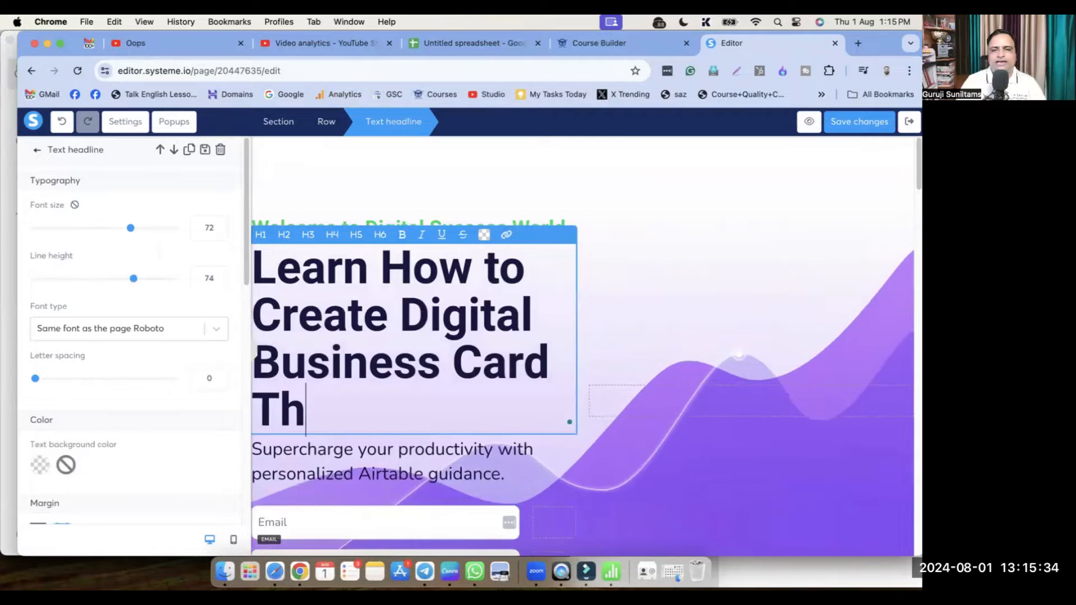
text(at Incre)
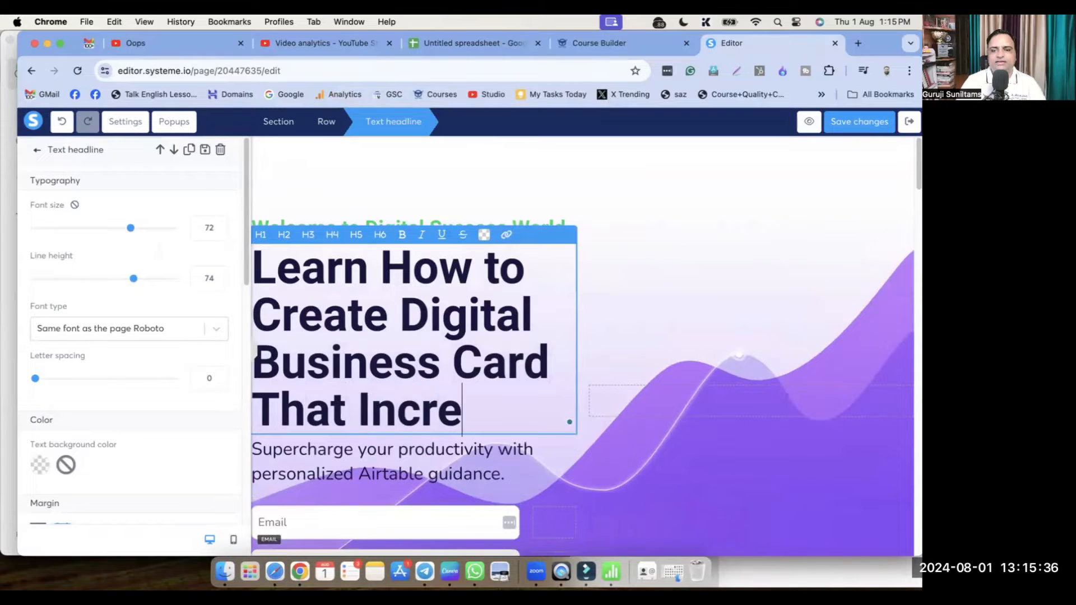
text(ases Your busines)
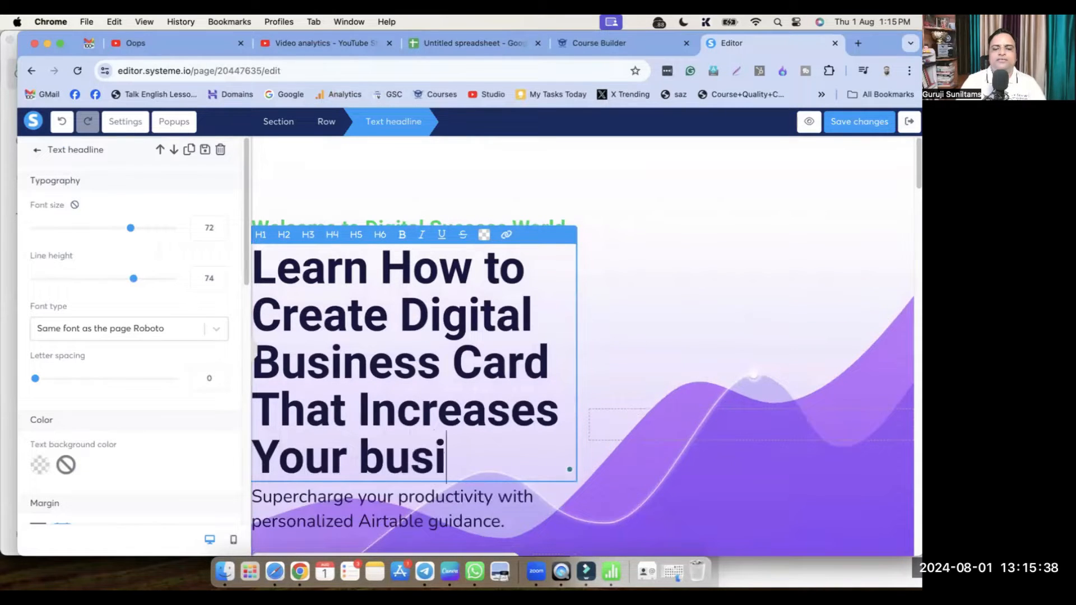
key(BackSpace)
key(BackSpace)
key(BackSpace)
key(BackSpace)
key(BackSpace)
key(BackSpace)
key(BackSpace)
text(Business)
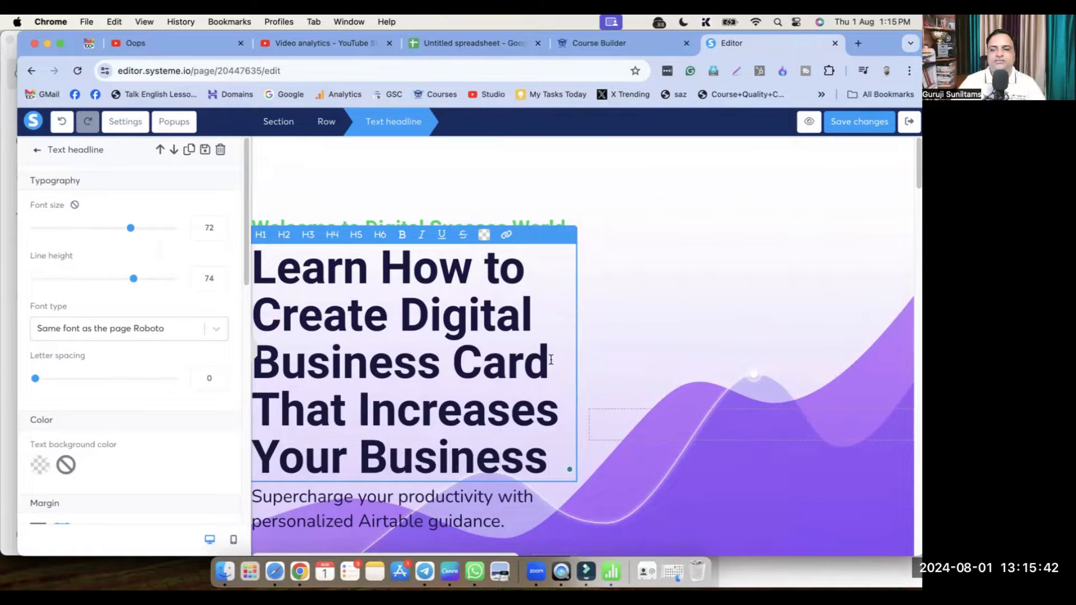
triple_click(448, 339)
Reduce headline font size and line height; rewrite the subheading about a simple yet beneficial step
drag(129, 229, 85, 243)
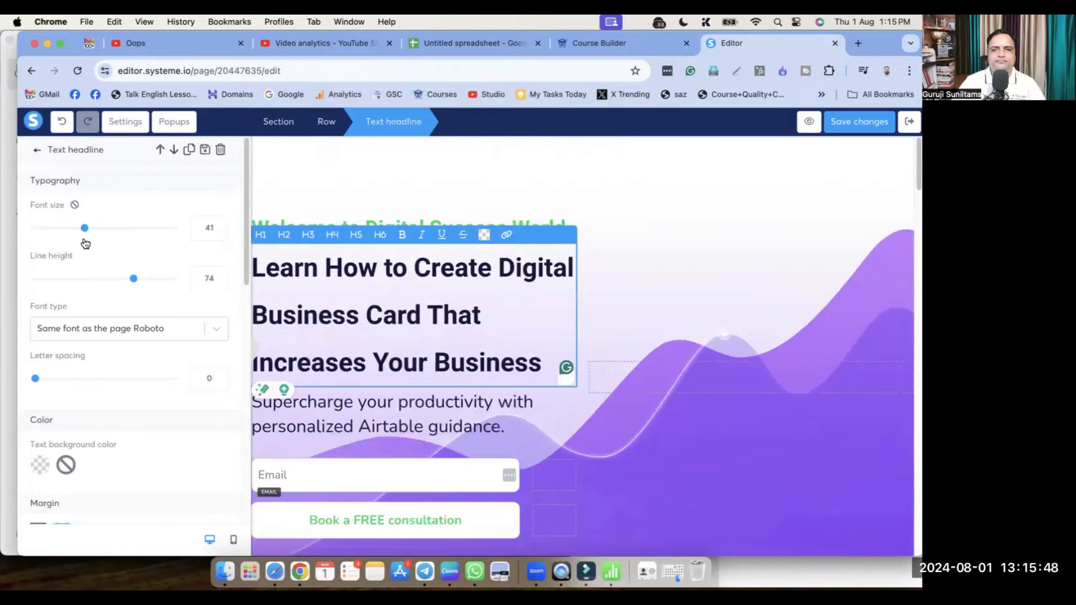
drag(120, 280, 93, 282)
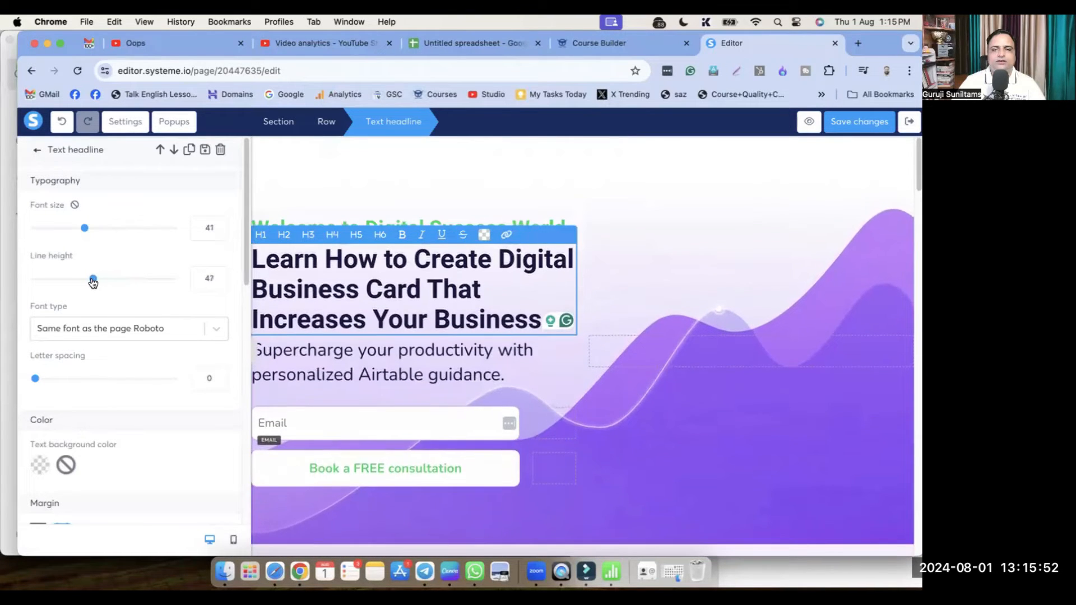
triple_click(384, 361)
text(This)
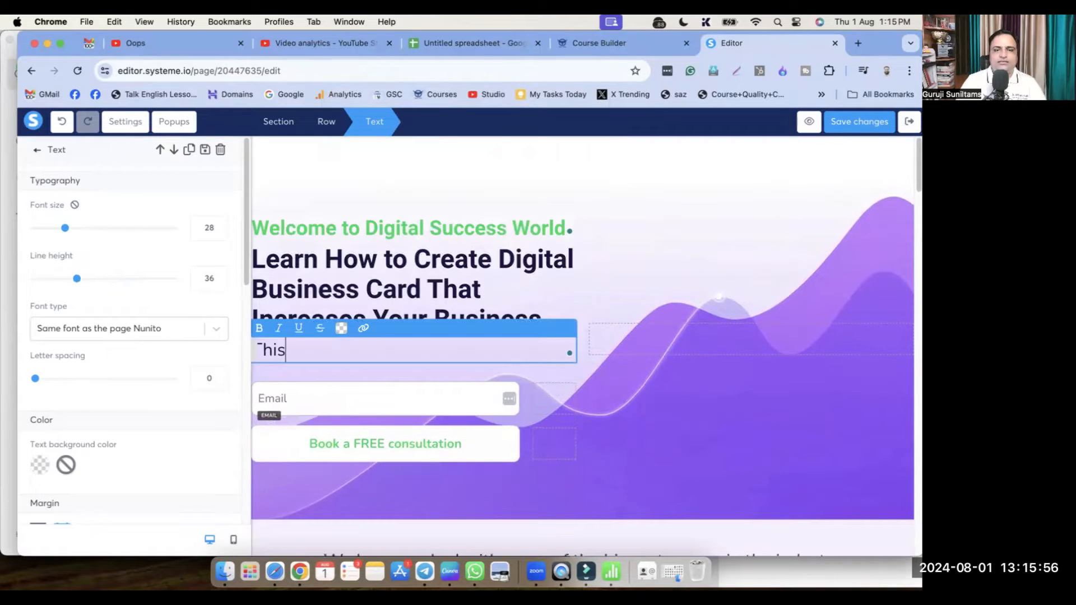
text( is a very simpl)
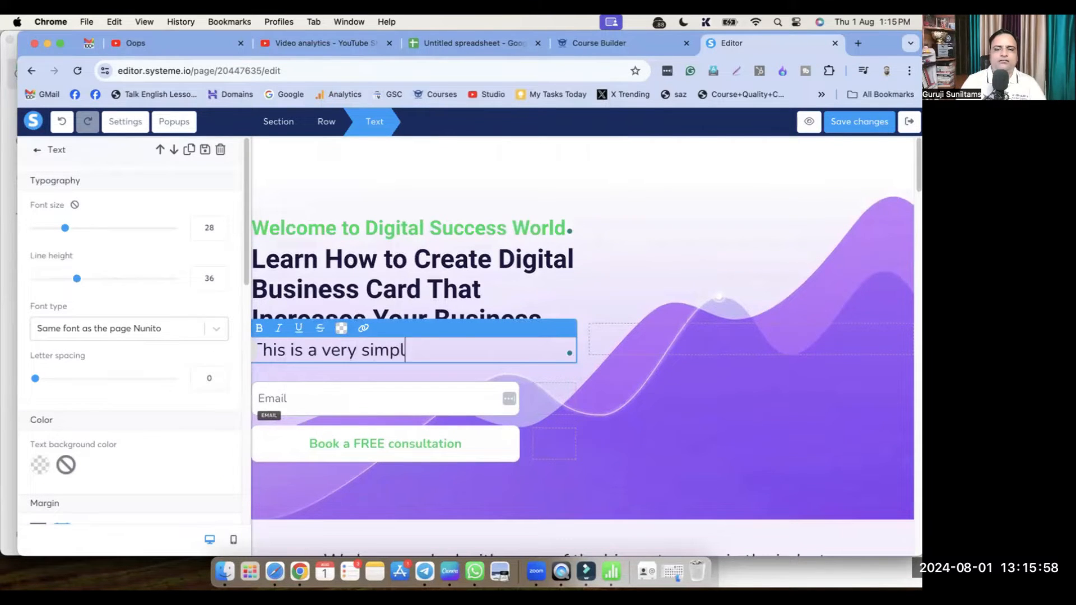
text(e yet )
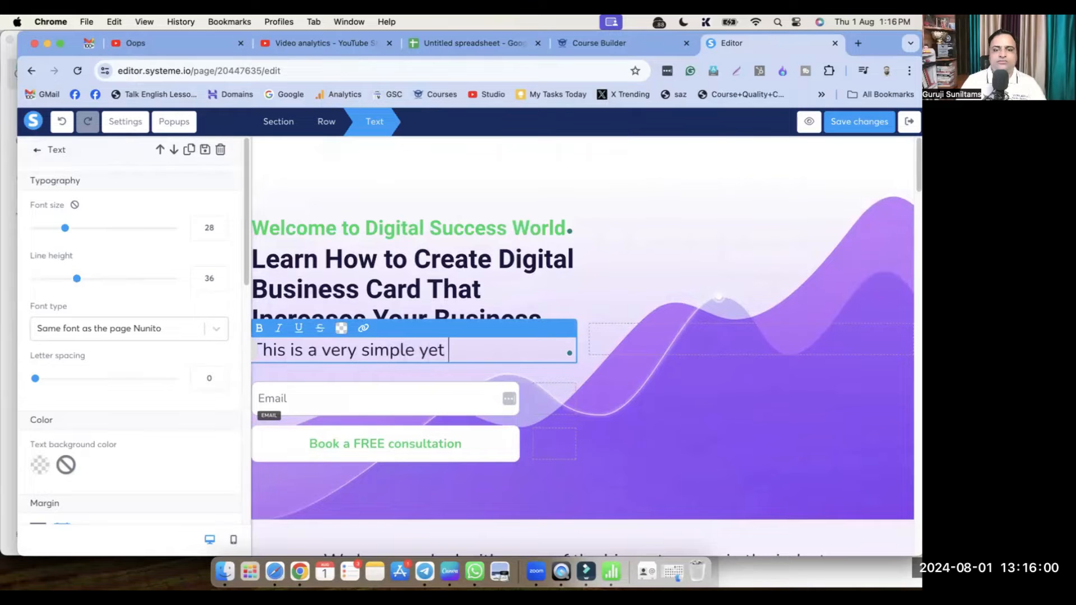
text(Super Benefit)
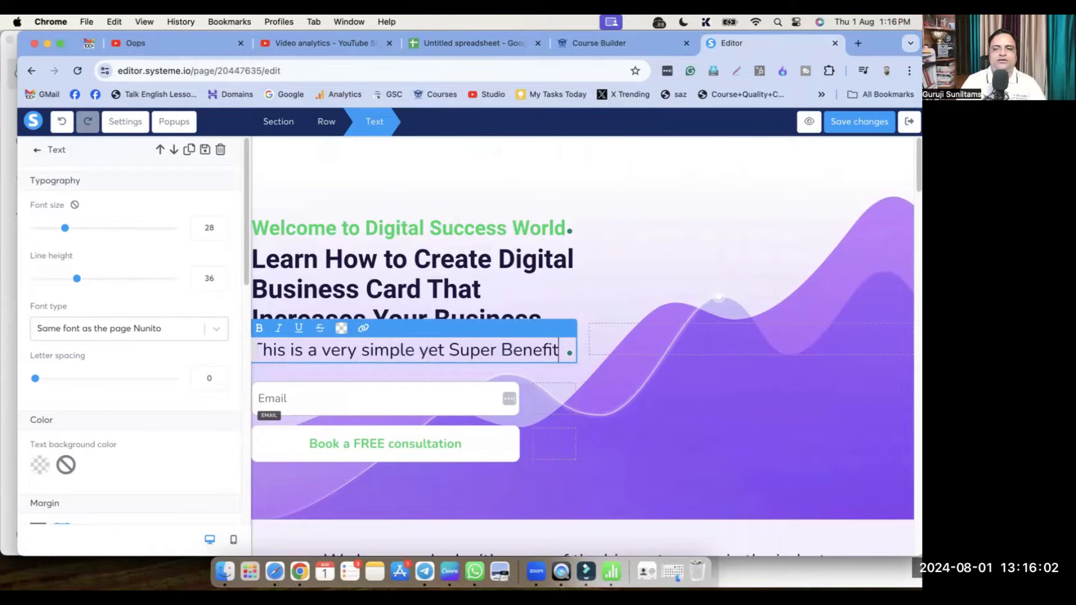
text(ial ste)
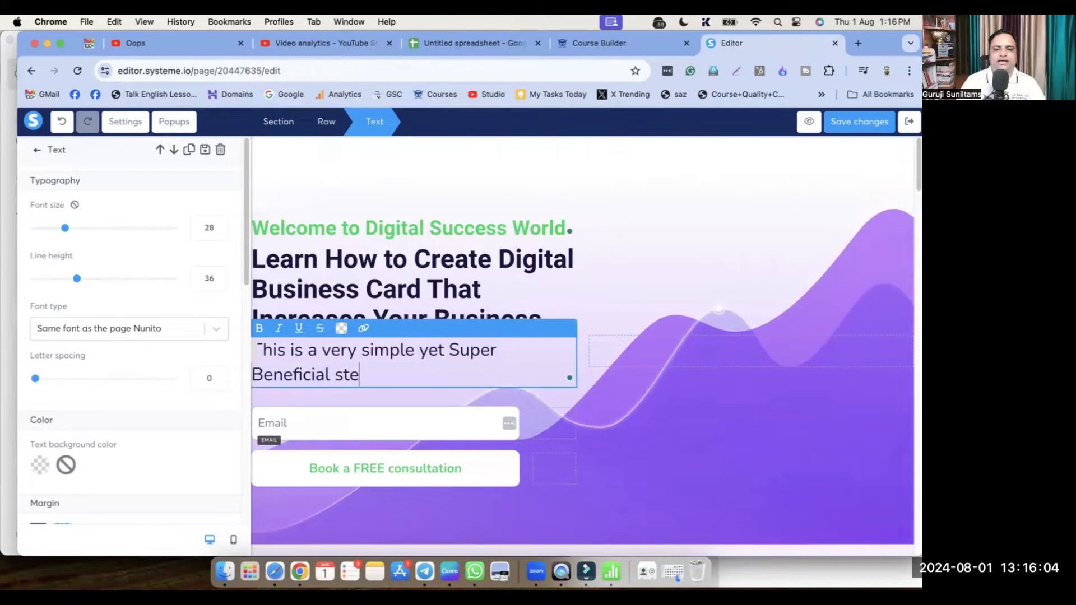
text(p for your Business.)
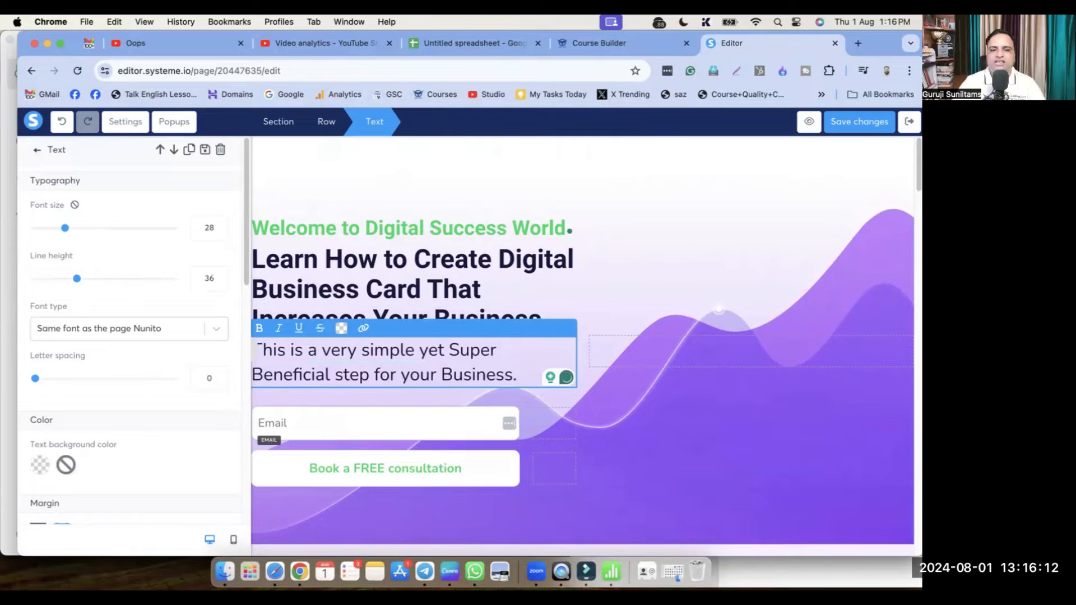
Duplicate the Email form field and open the new field's type list
click(391, 427)
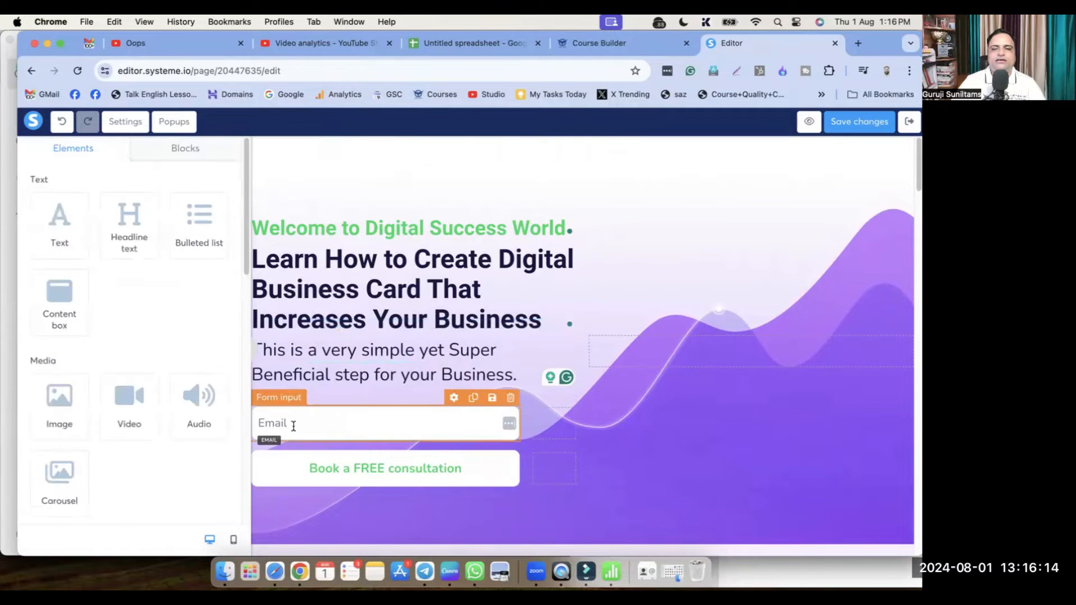
click(472, 398)
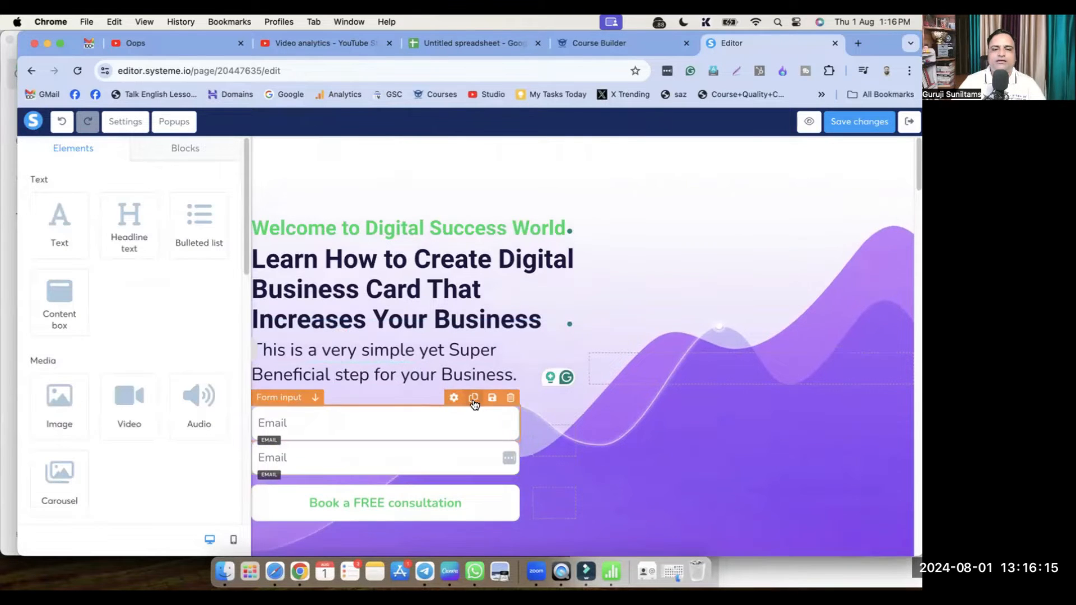
click(343, 420)
click(85, 206)
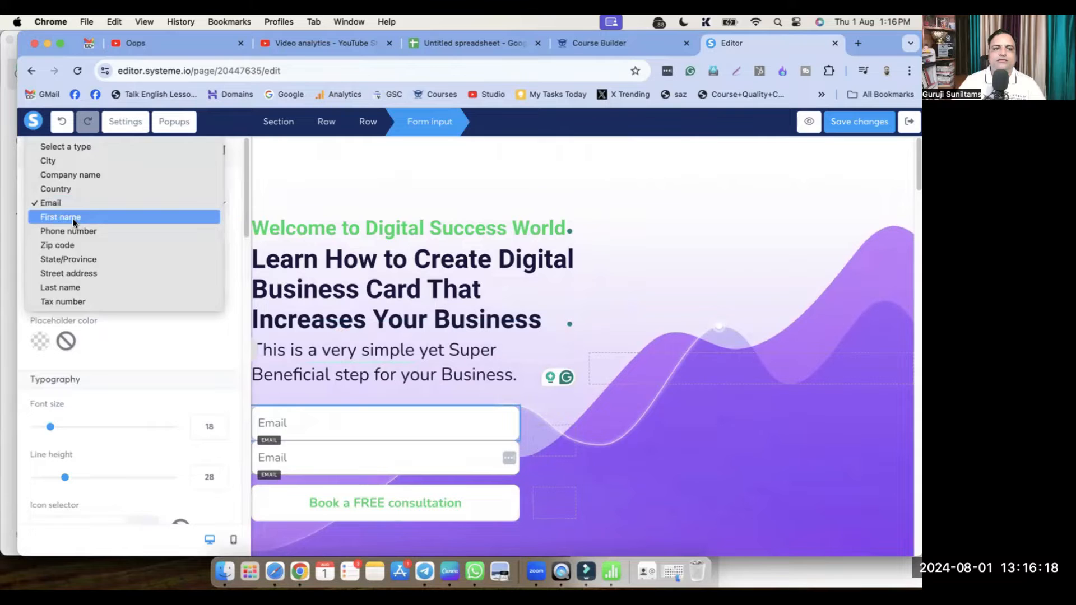
Set the duplicated form field's type to First name
click(72, 218)
click(665, 445)
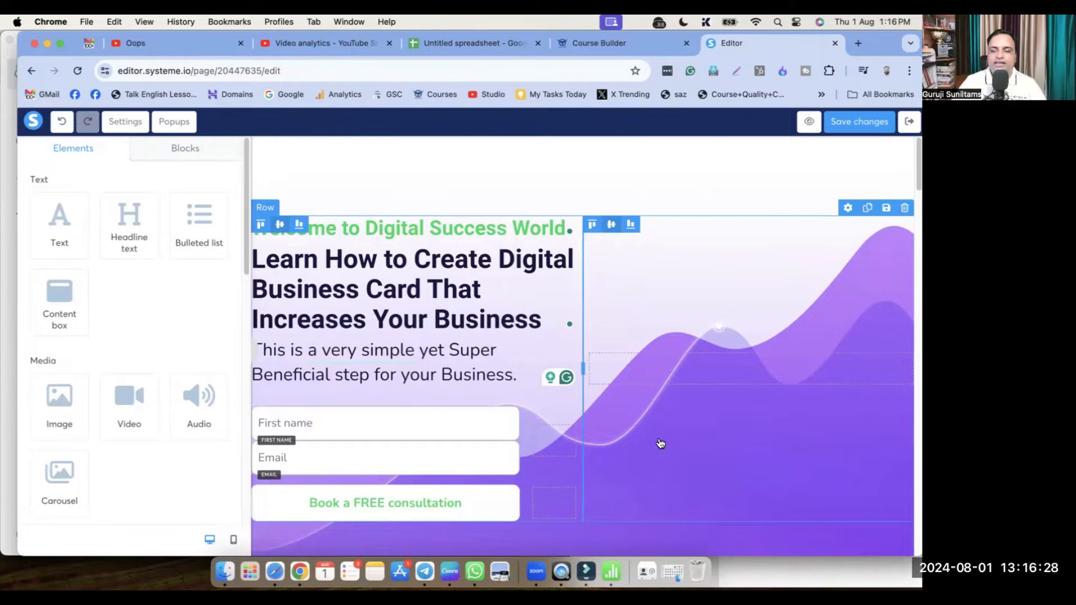
scroll(659, 444, down, 2)
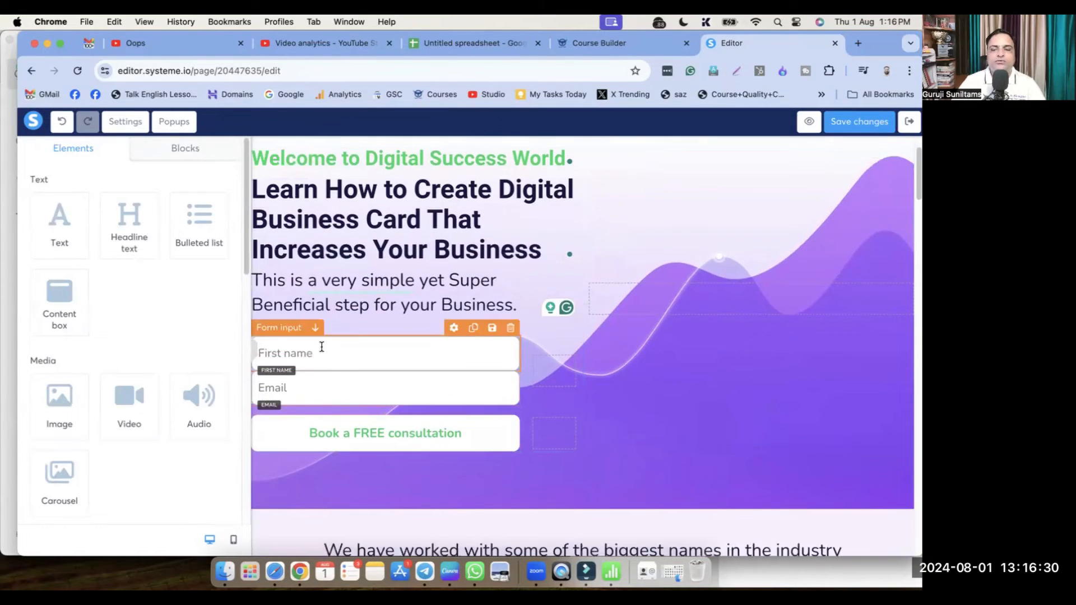
Relabel the 'Book a FREE consultation' button to 'Submit and Get Access'
click(389, 439)
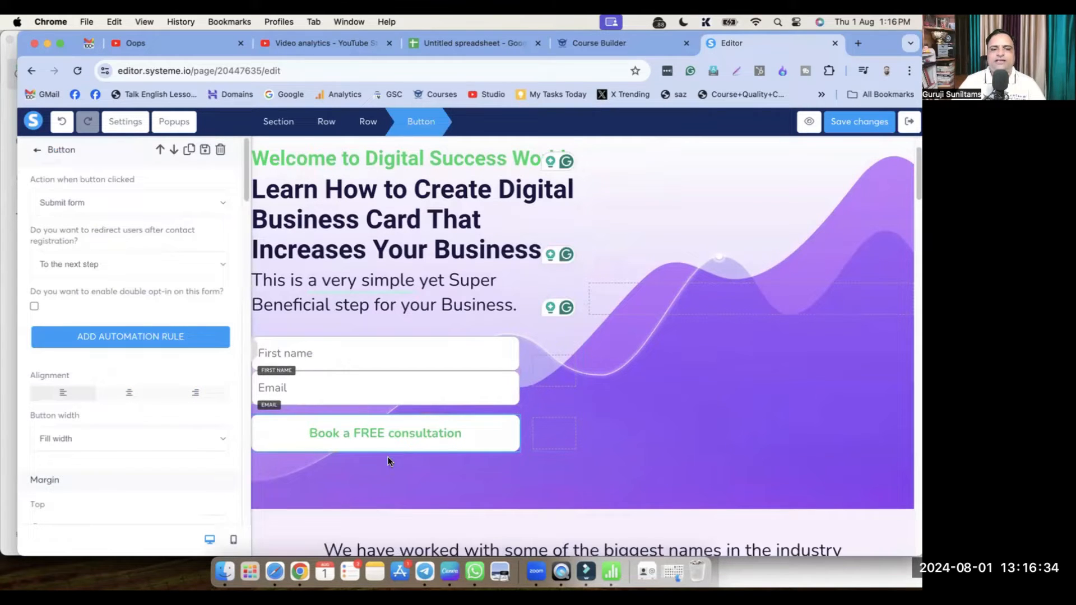
scroll(175, 421, down, 8)
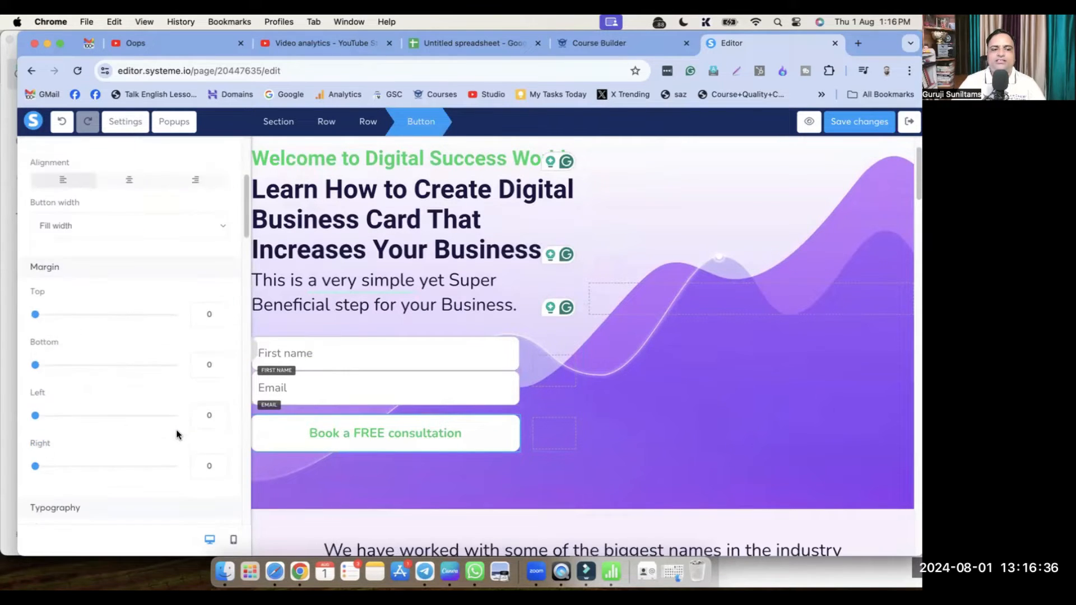
triple_click(163, 292)
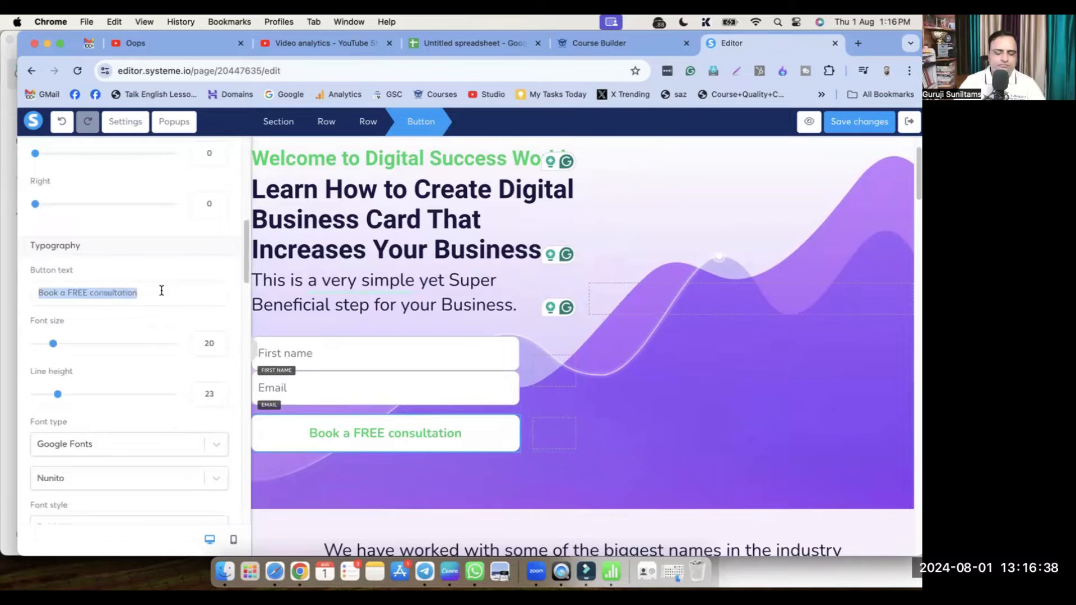
text(Submit)
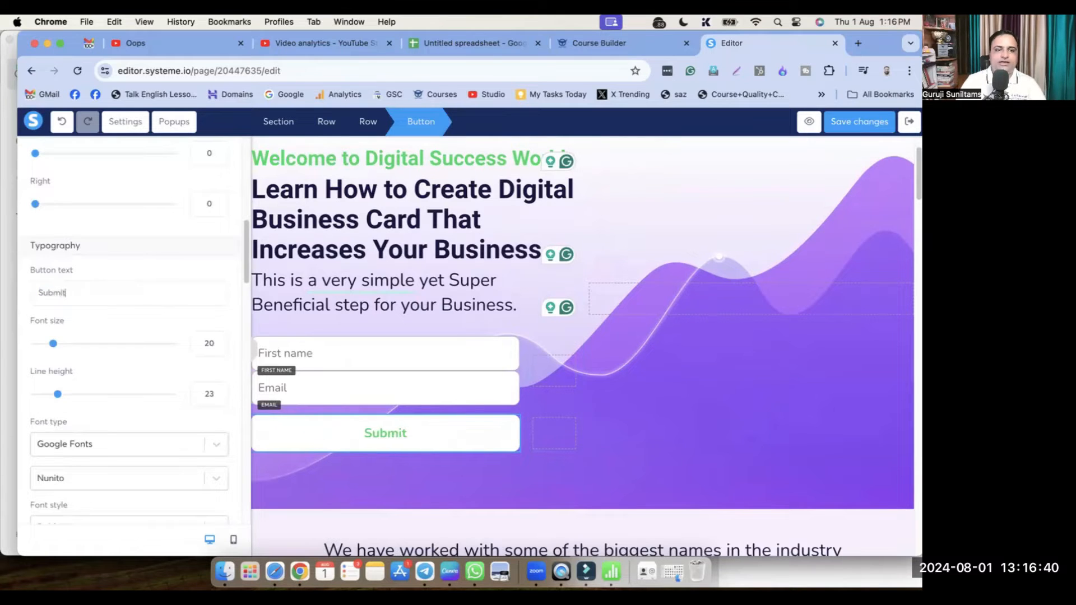
text( and Get Access)
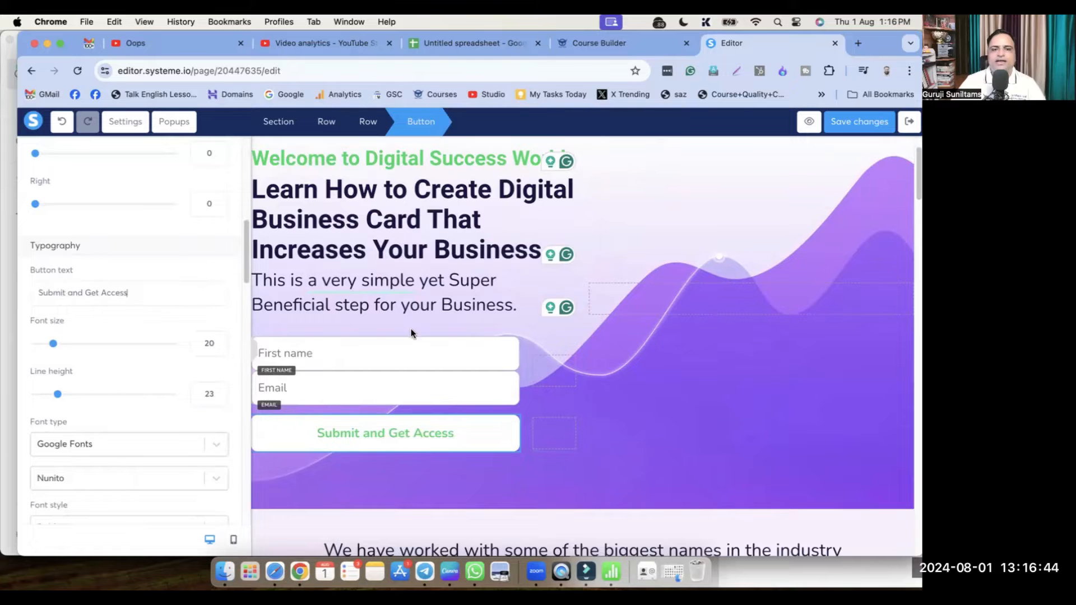
click(362, 284)
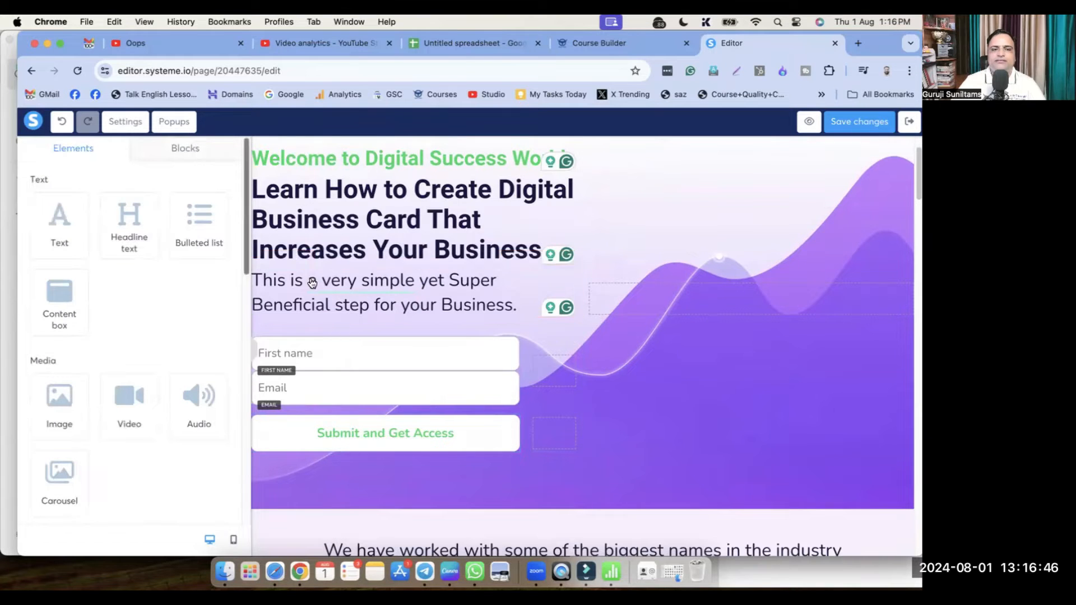
Shrink the subheading to size 23 and replace 'very simple' with 'straightforward'
drag(65, 228, 58, 230)
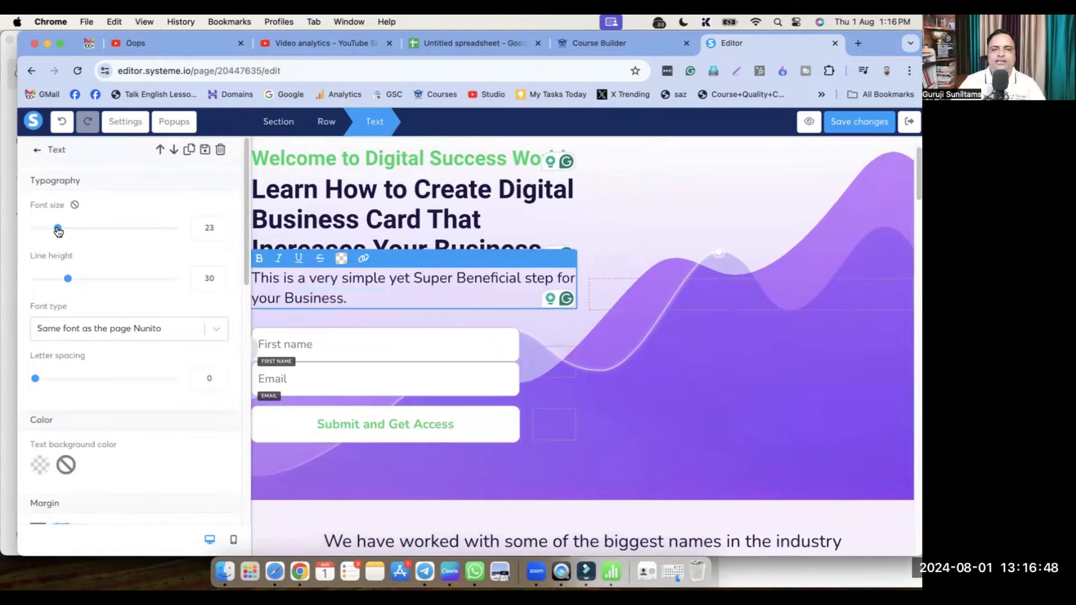
click(348, 281)
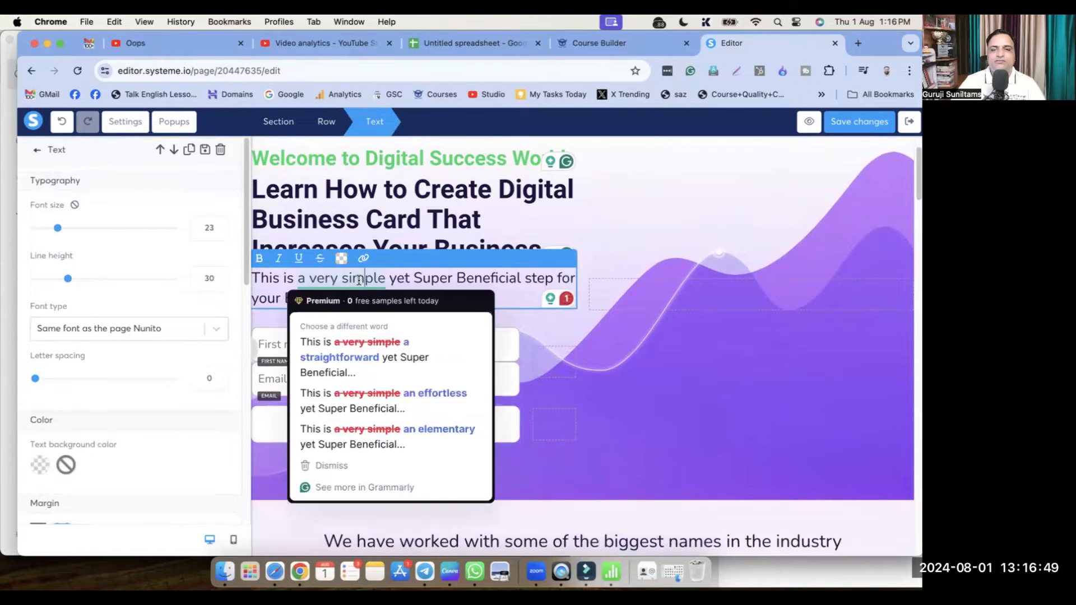
click(374, 346)
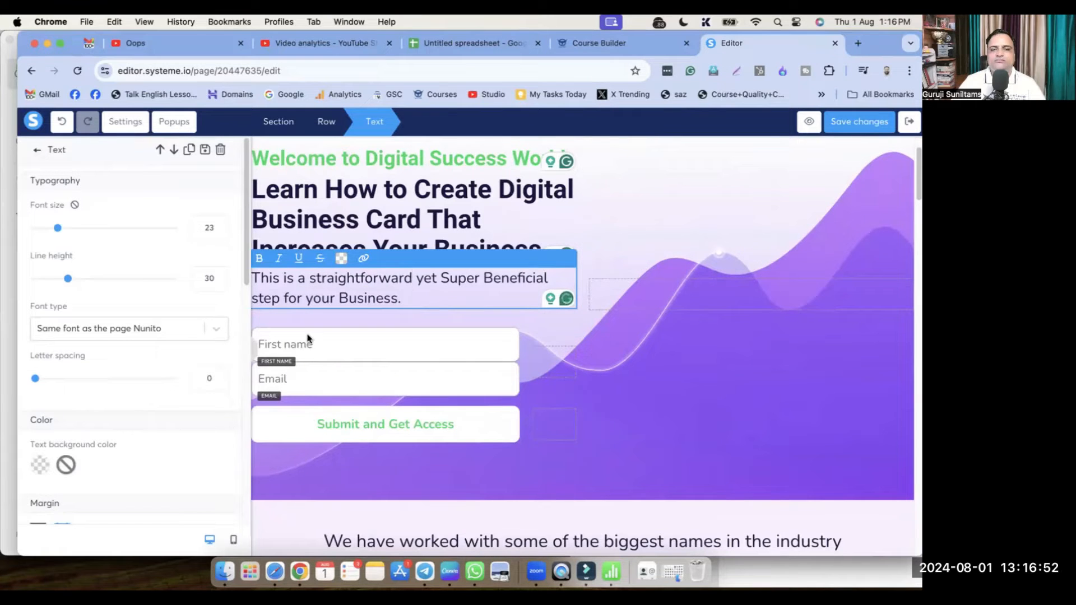
click(574, 468)
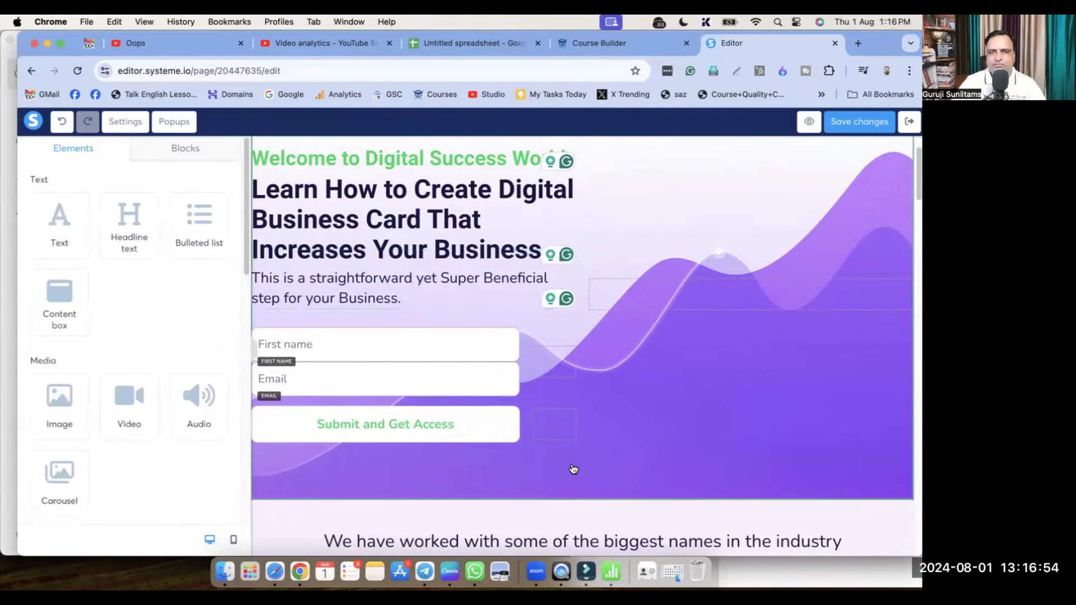
Close the hero section settings and switch over to Canva
click(673, 461)
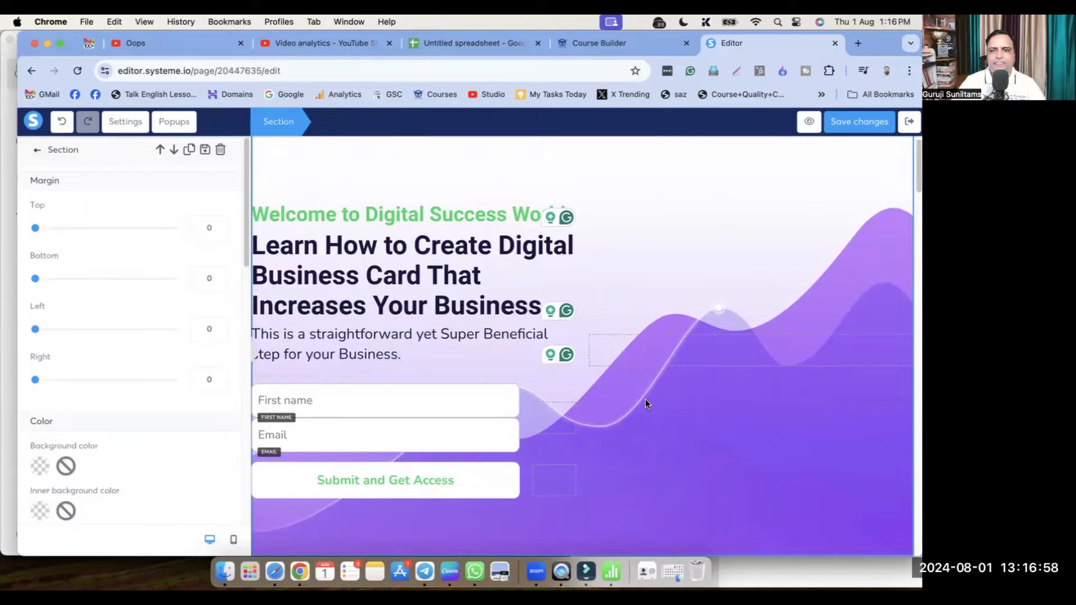
key(Escape)
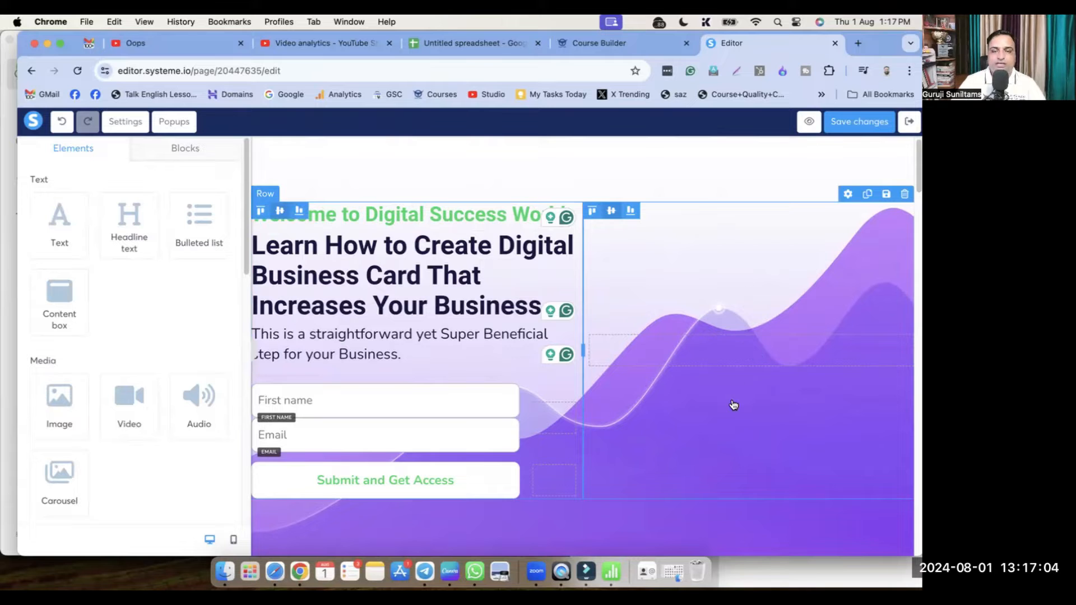
click(450, 571)
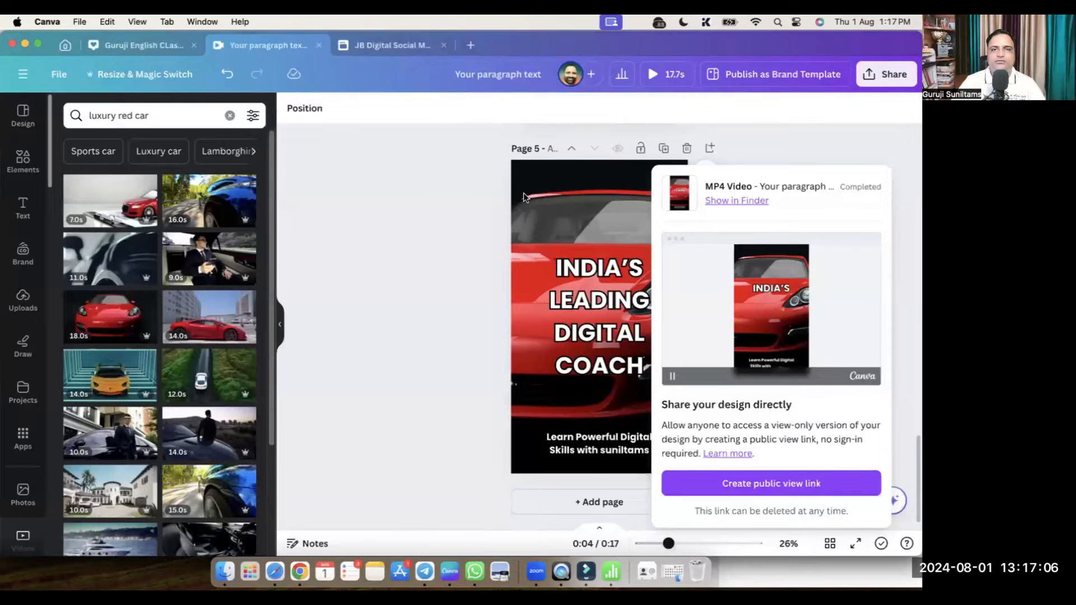
Create a new custom-size Canva design of 1000 × 1000 px
click(474, 43)
click(527, 106)
text(1000)
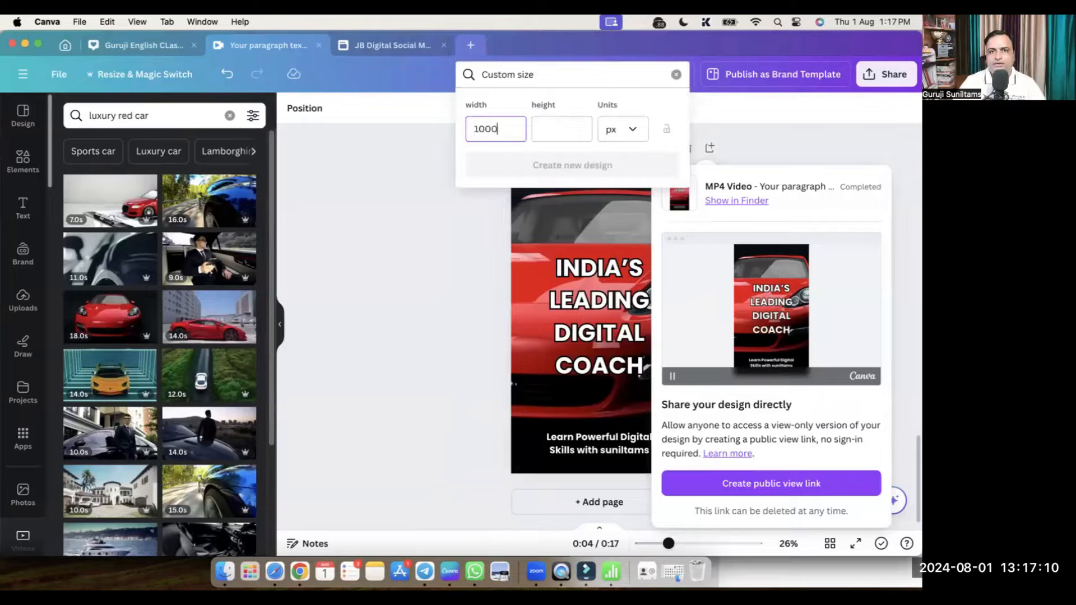
key(Tab)
text(1000)
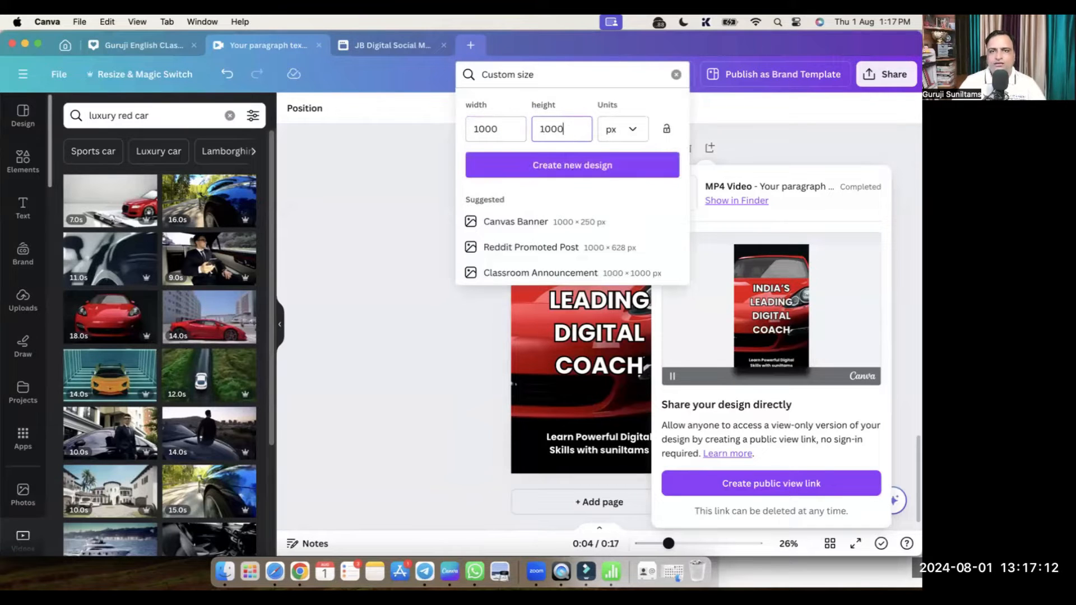
click(533, 163)
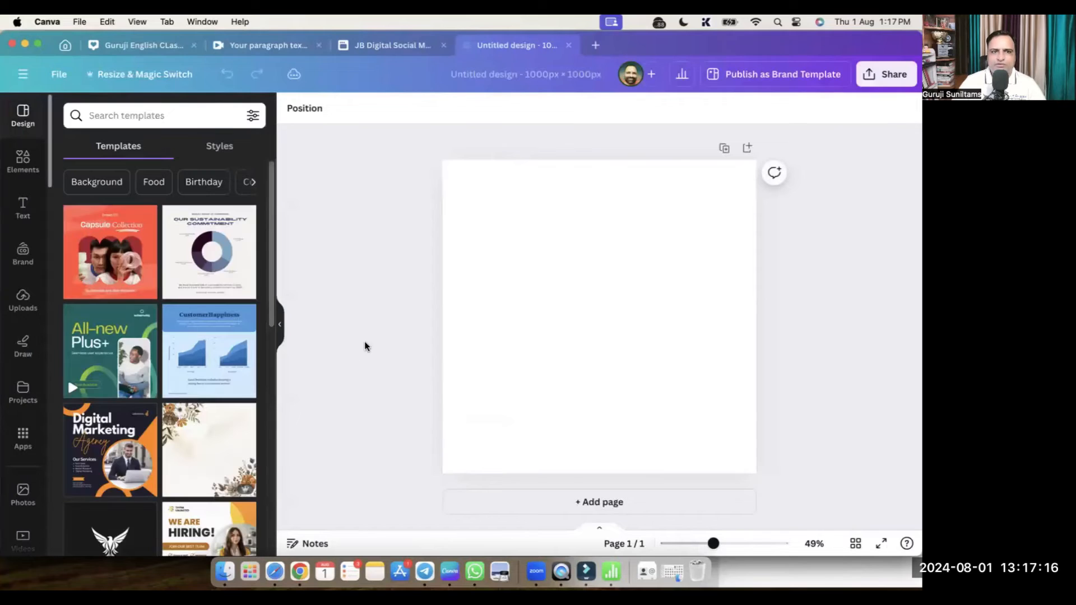
Search photos for 'Digital Business Card' and set the hands-with-phones photo as the page background
click(31, 510)
click(140, 116)
text(D)
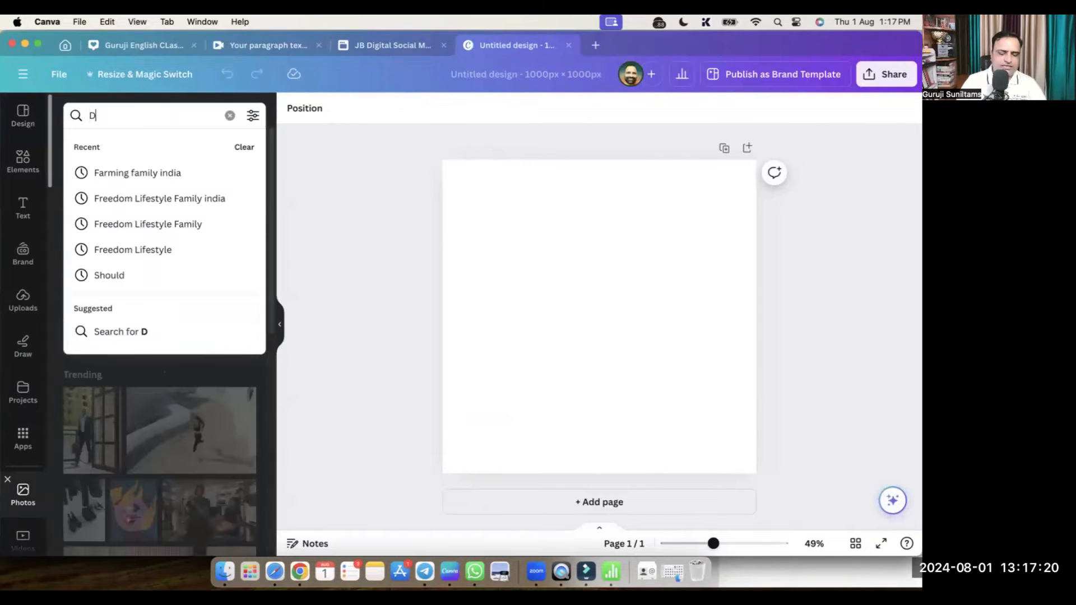
text(igital Business Ca)
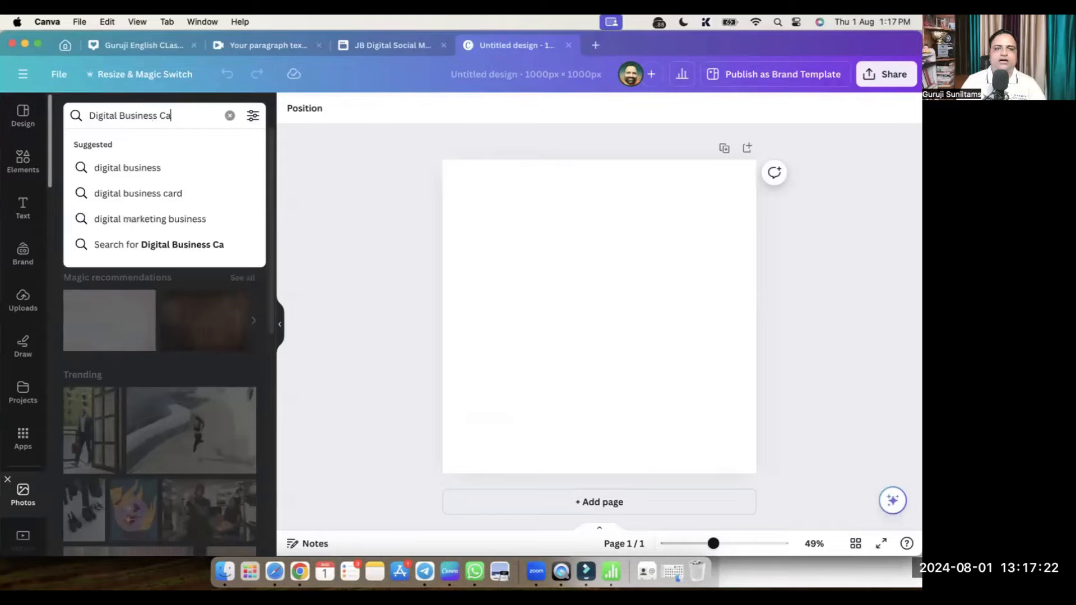
text(rd)
key(Return)
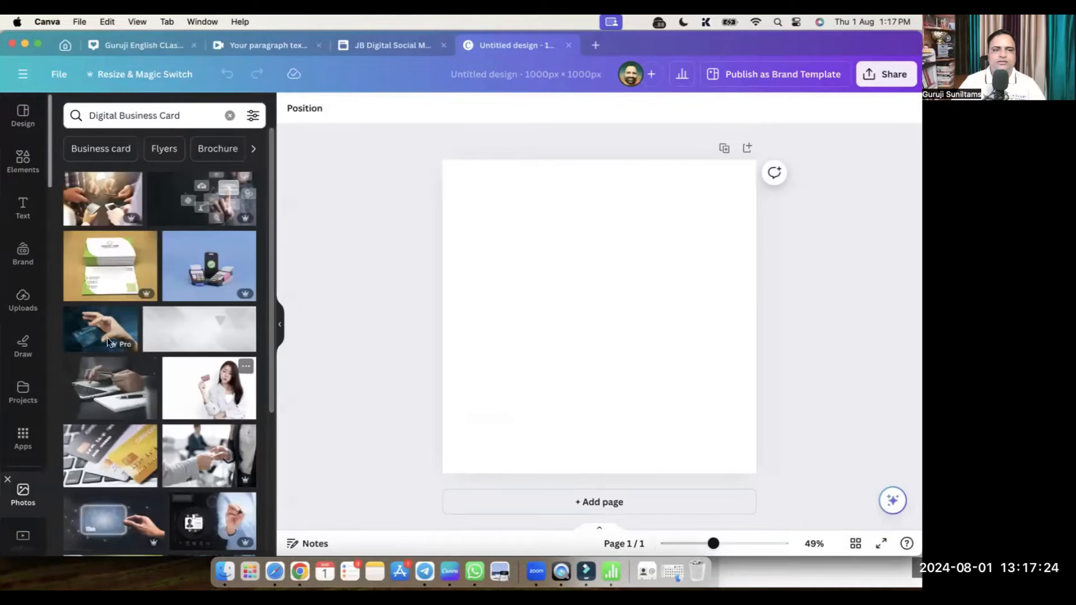
click(112, 205)
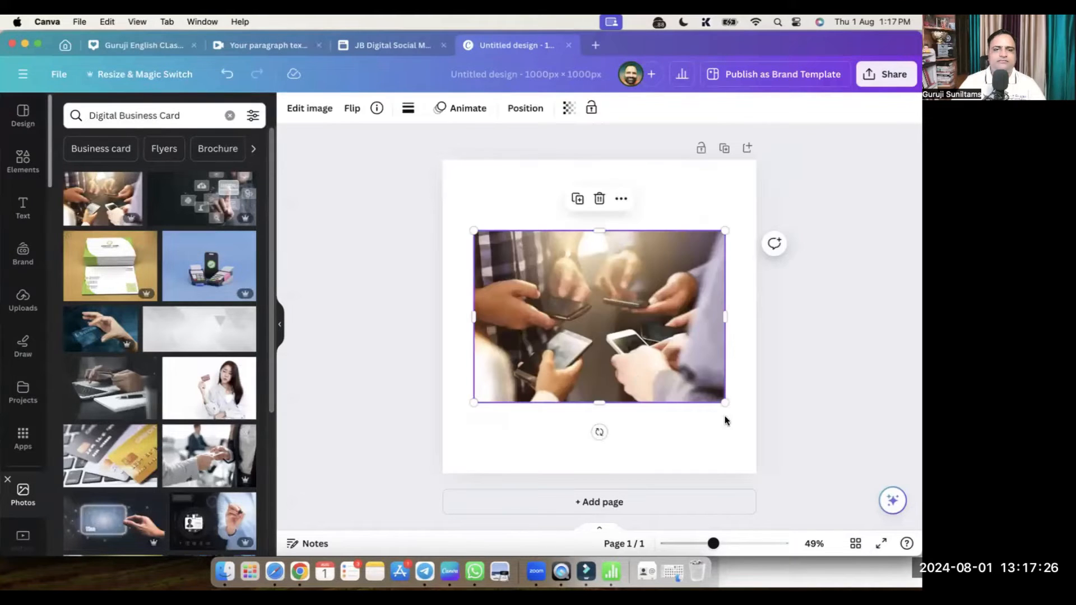
right_click(629, 347)
click(721, 507)
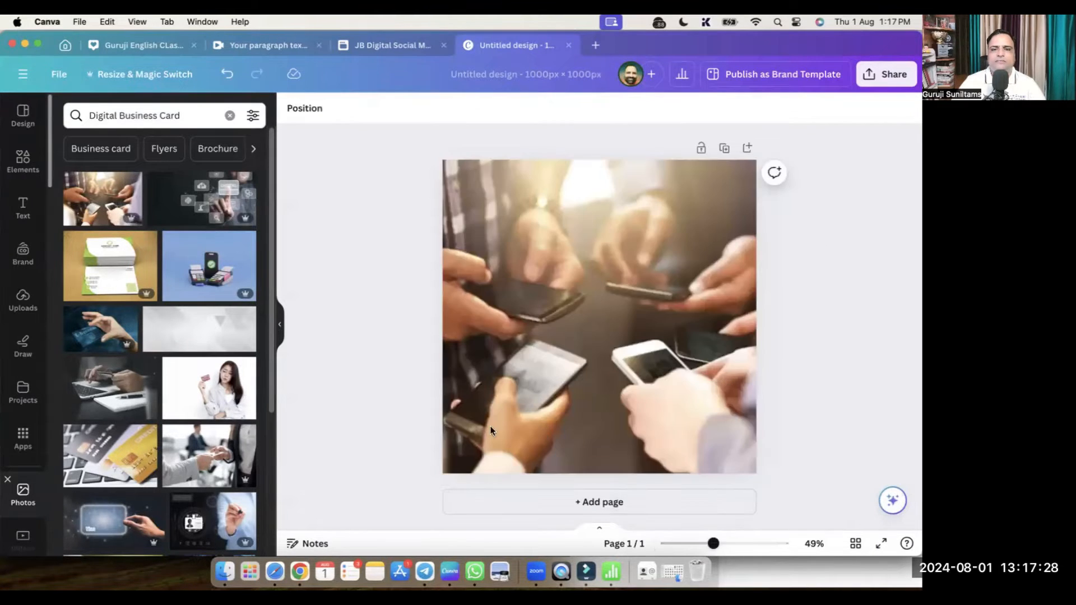
click(23, 161)
click(136, 112)
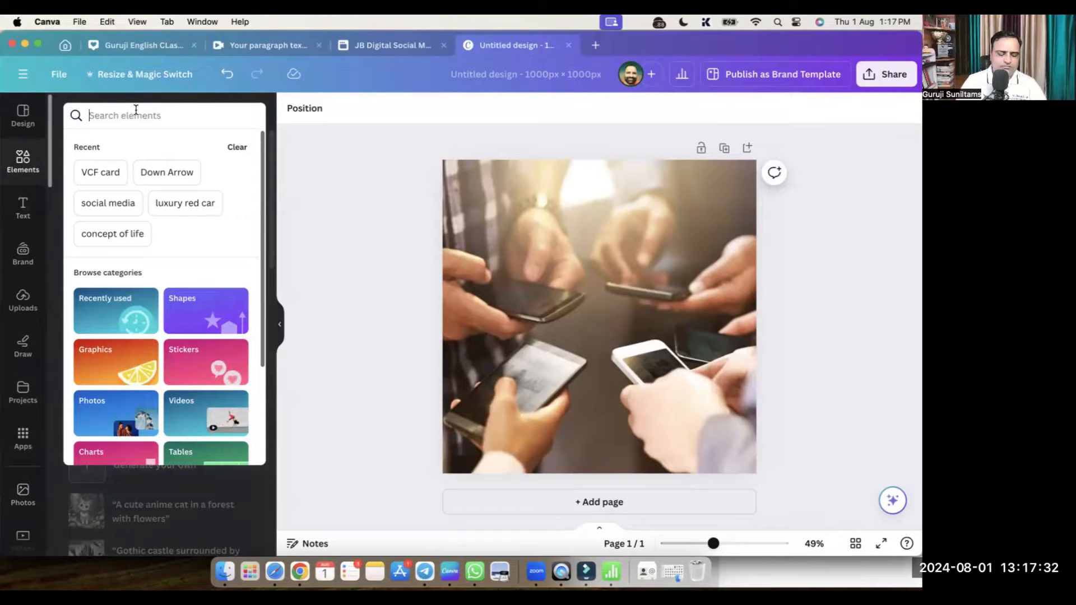
Add a small blue phone icon from a 'phone contact' graphics search near the bottom centre
text(phone contact)
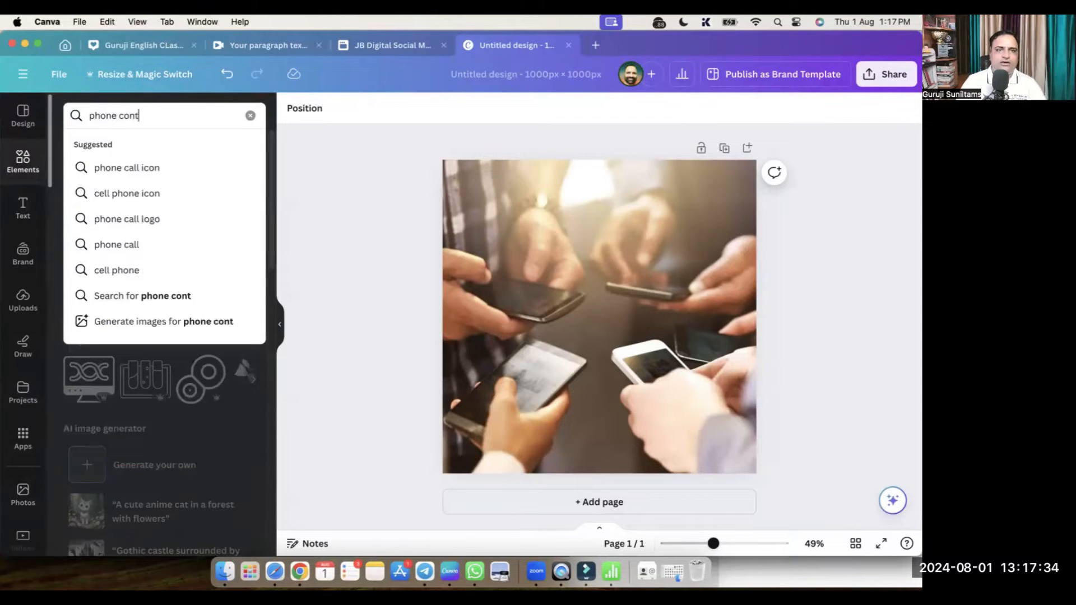
key(Return)
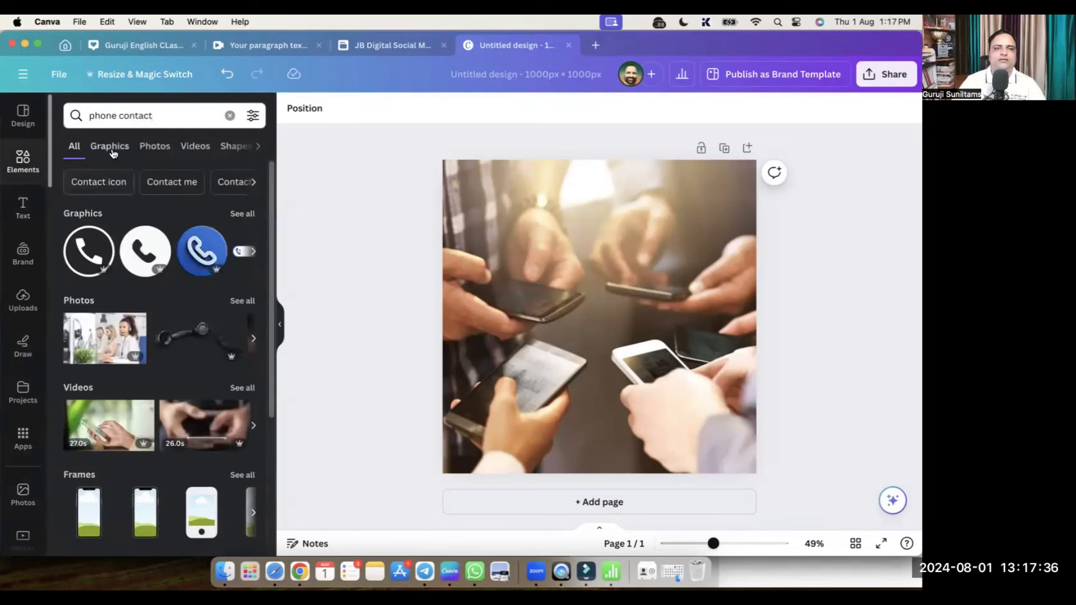
click(111, 150)
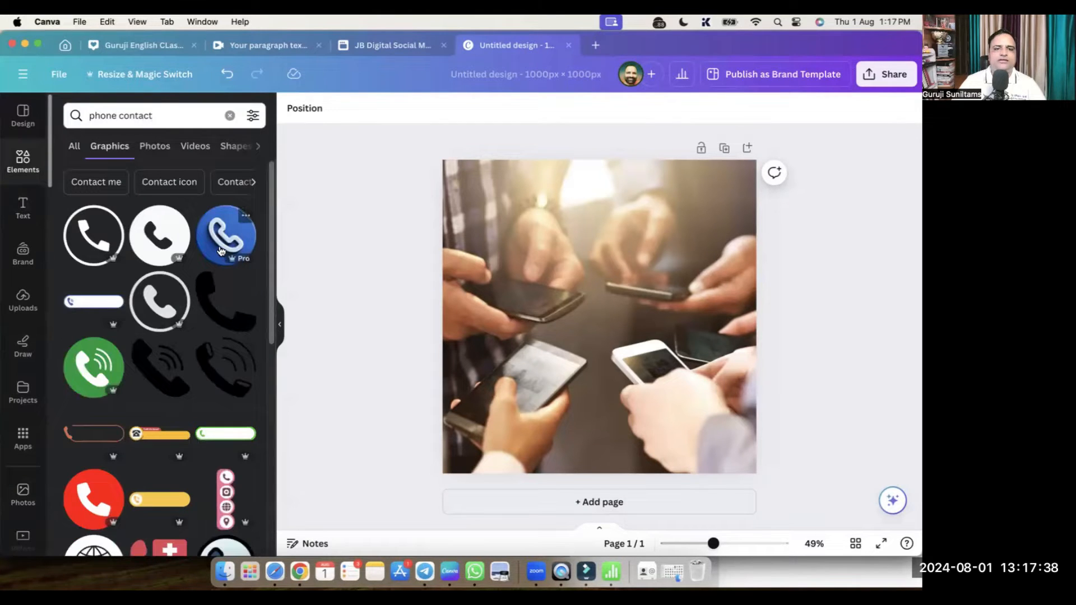
click(226, 241)
drag(725, 194, 602, 404)
click(744, 334)
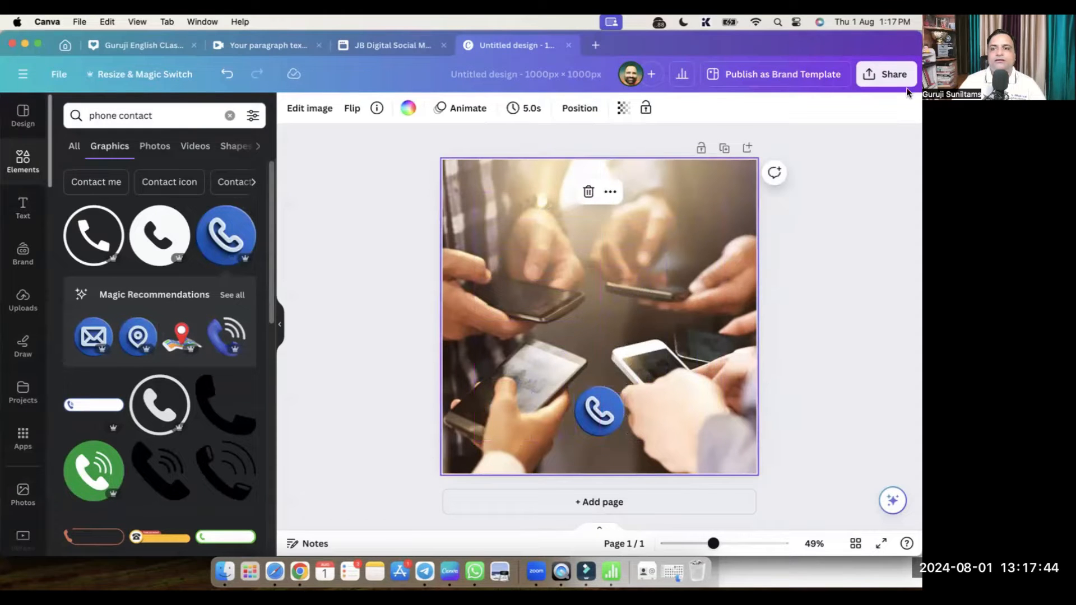
Download the design as a PNG named 'Digital Business Card' and return to Systeme.io
click(895, 75)
click(735, 411)
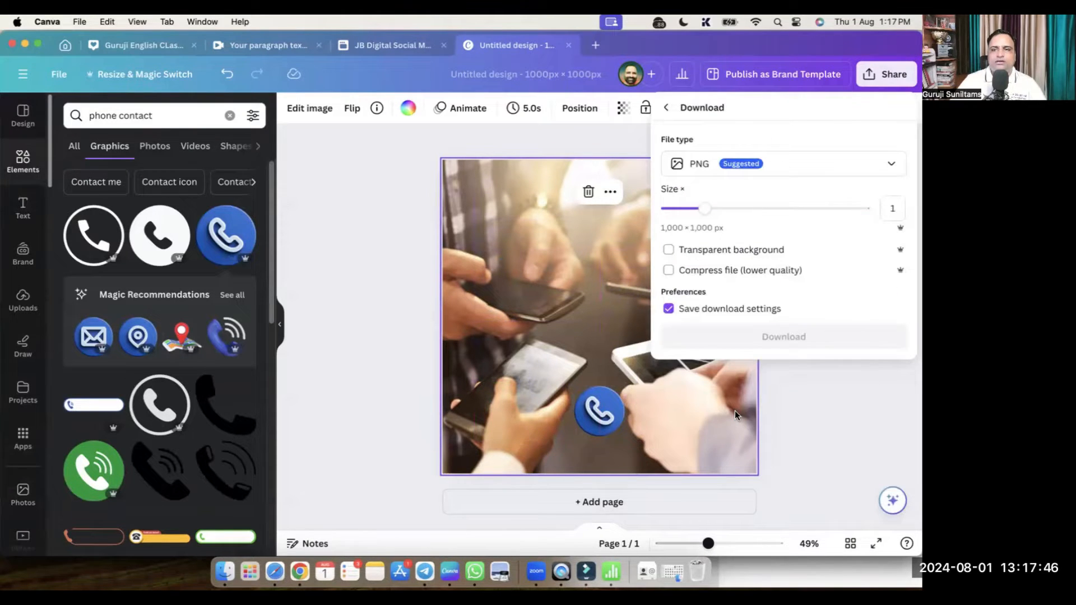
click(764, 339)
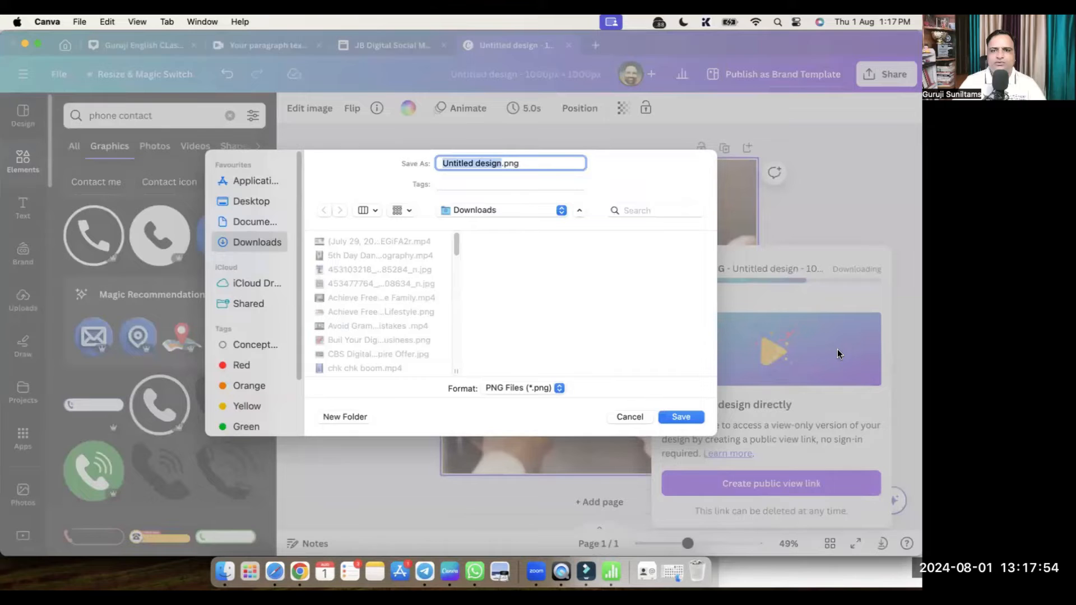
text(Digital Business Card)
key(Return)
key(super+Tab)
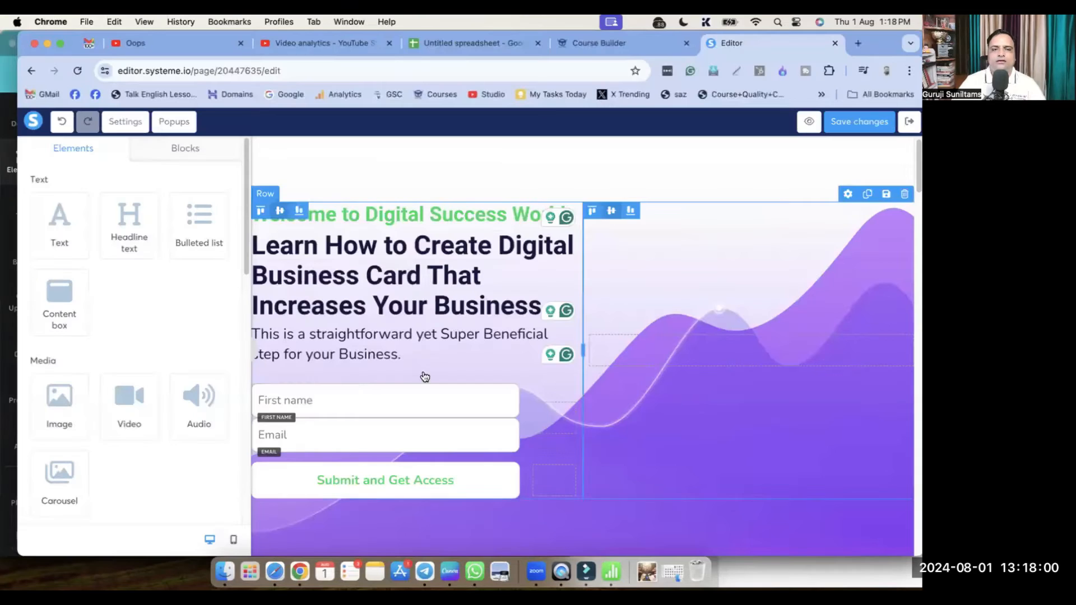
Drag an Image element into the hero row's right column beside the headline and form
click(757, 346)
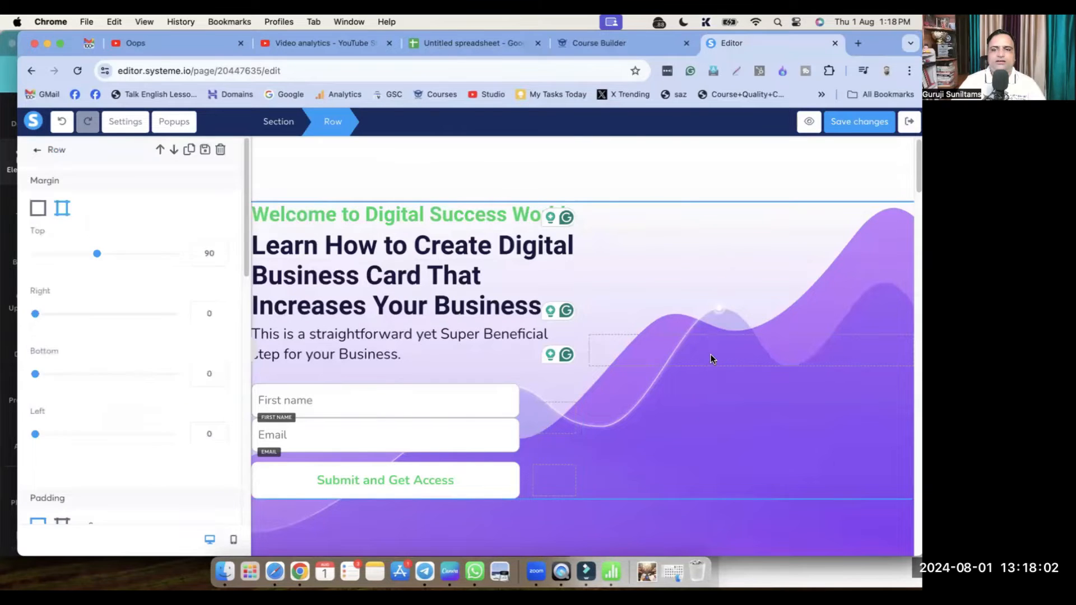
key(Escape)
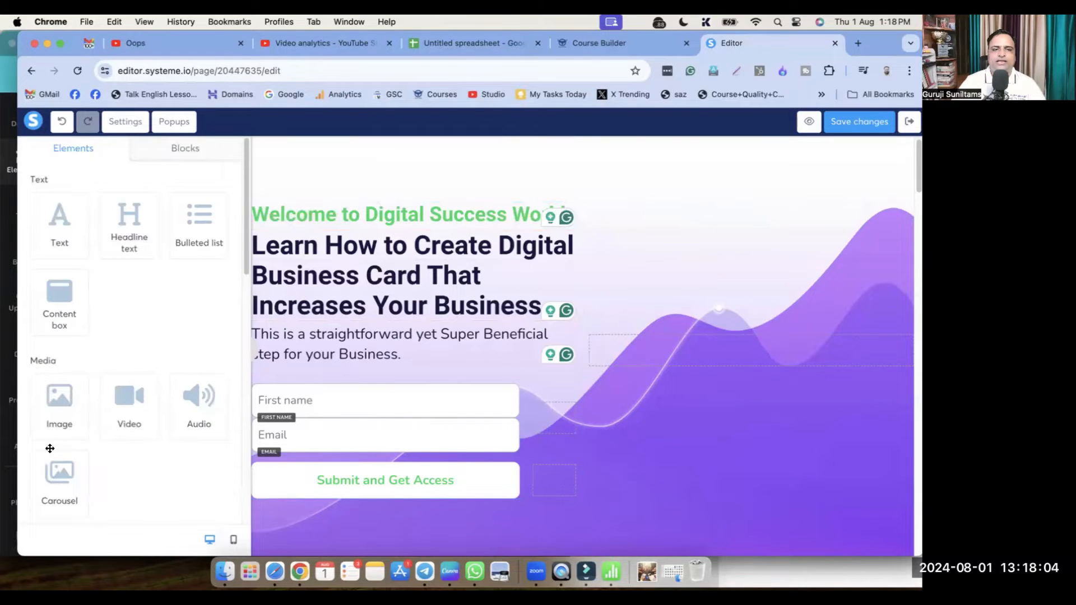
scroll(140, 426, down, 3)
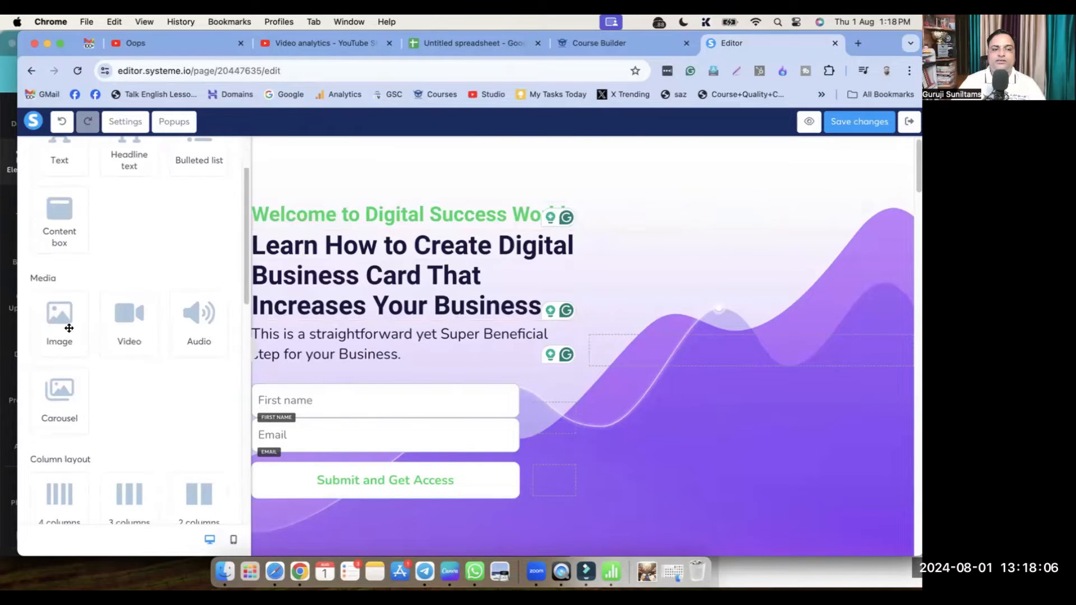
drag(55, 316, 663, 351)
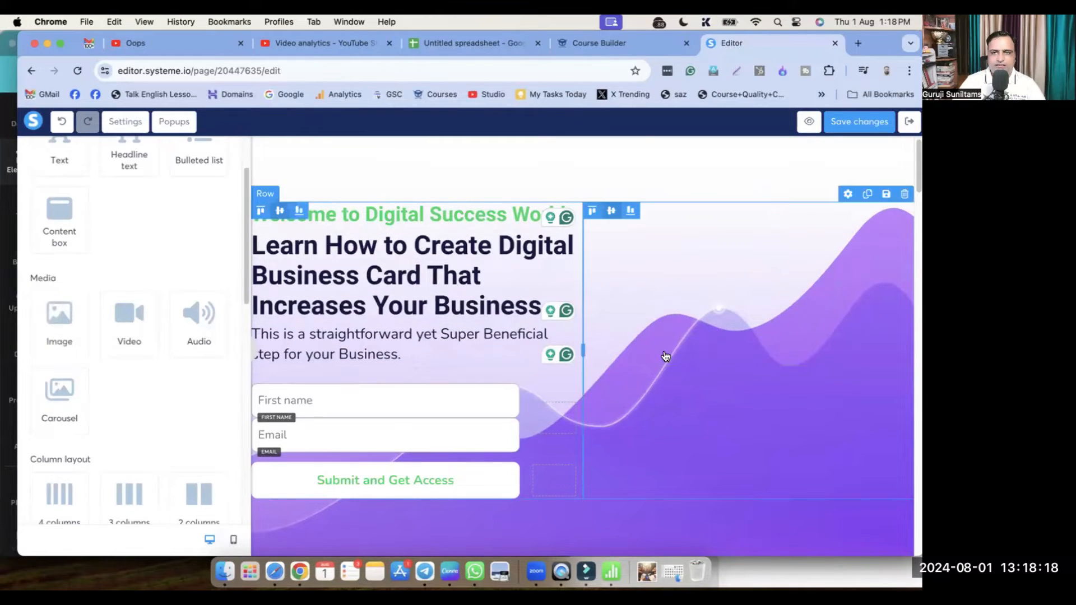
click(697, 346)
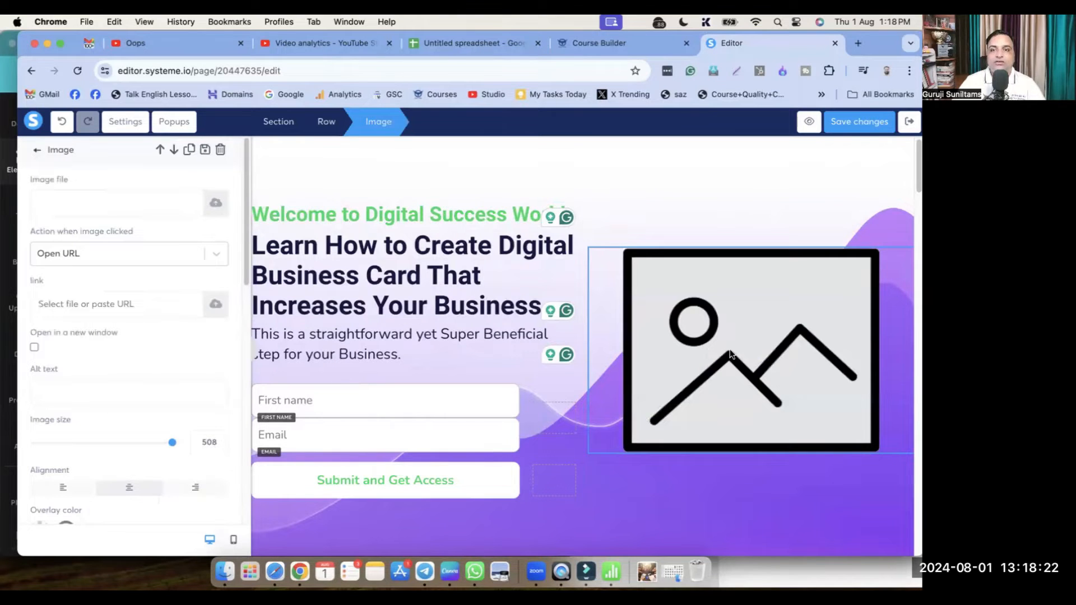
Upload Digital Business Card.png from Downloads and insert it into the hero image block
click(709, 335)
click(711, 337)
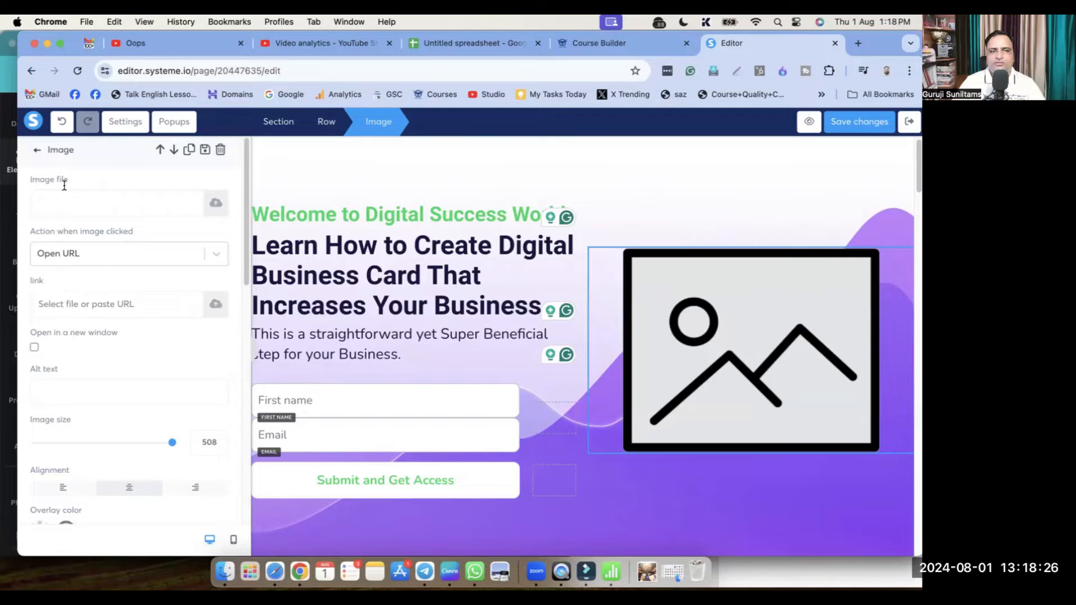
click(216, 205)
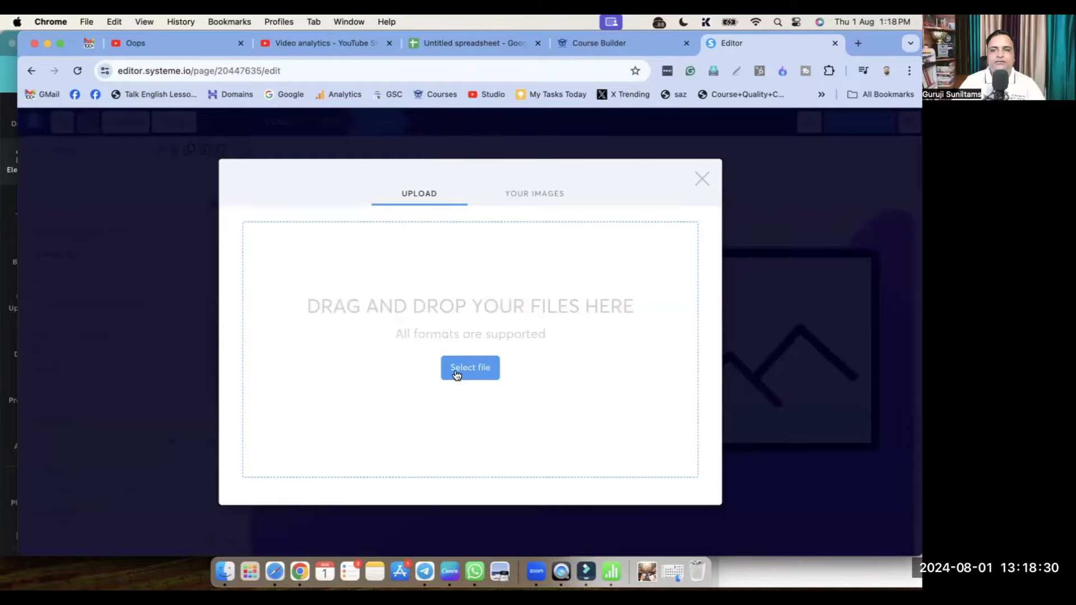
click(482, 374)
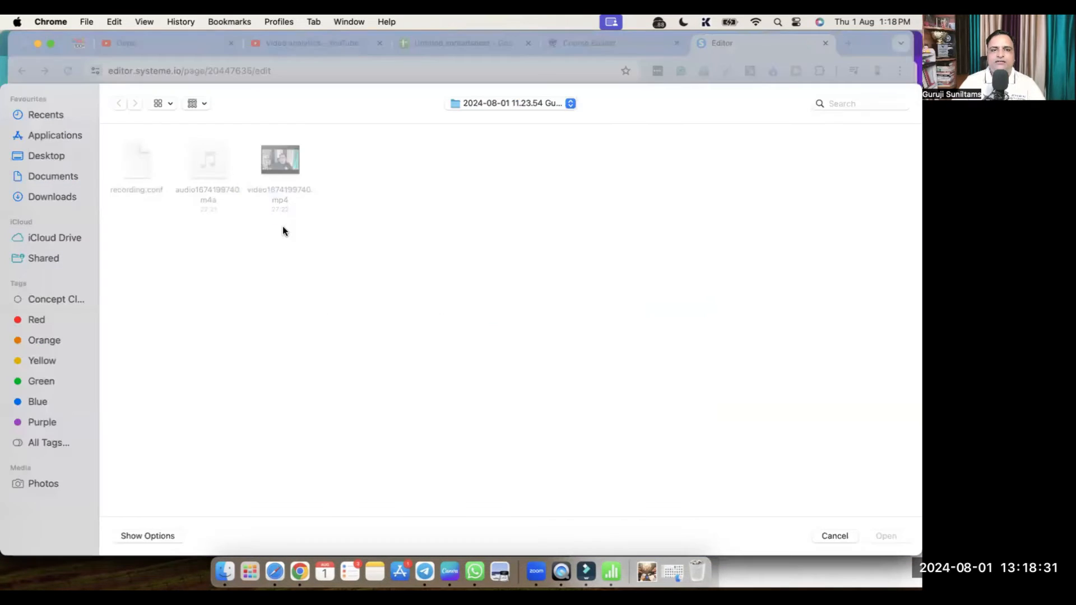
click(48, 197)
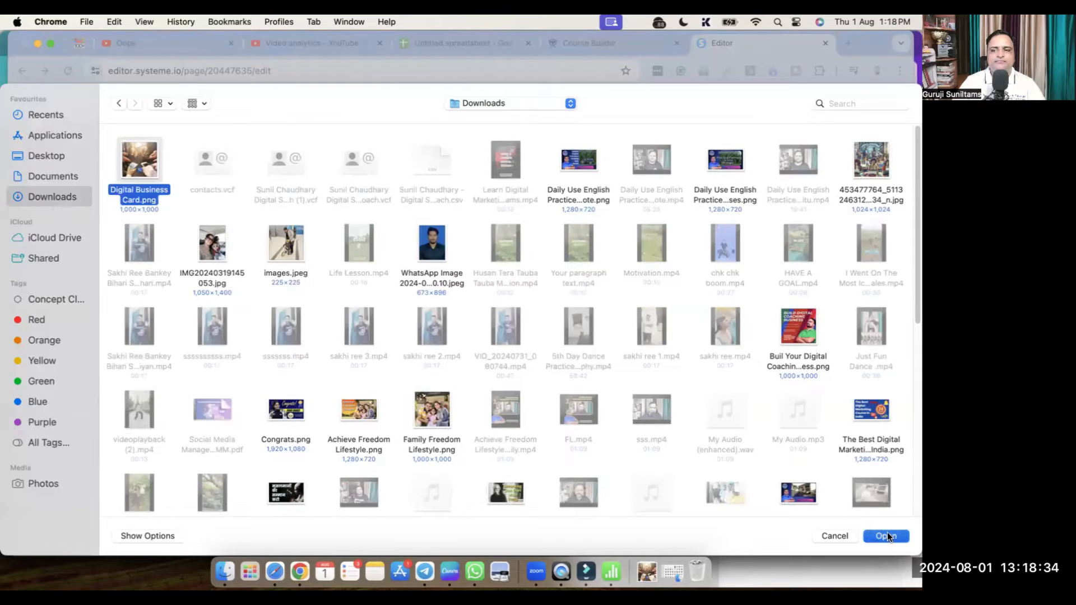
click(885, 535)
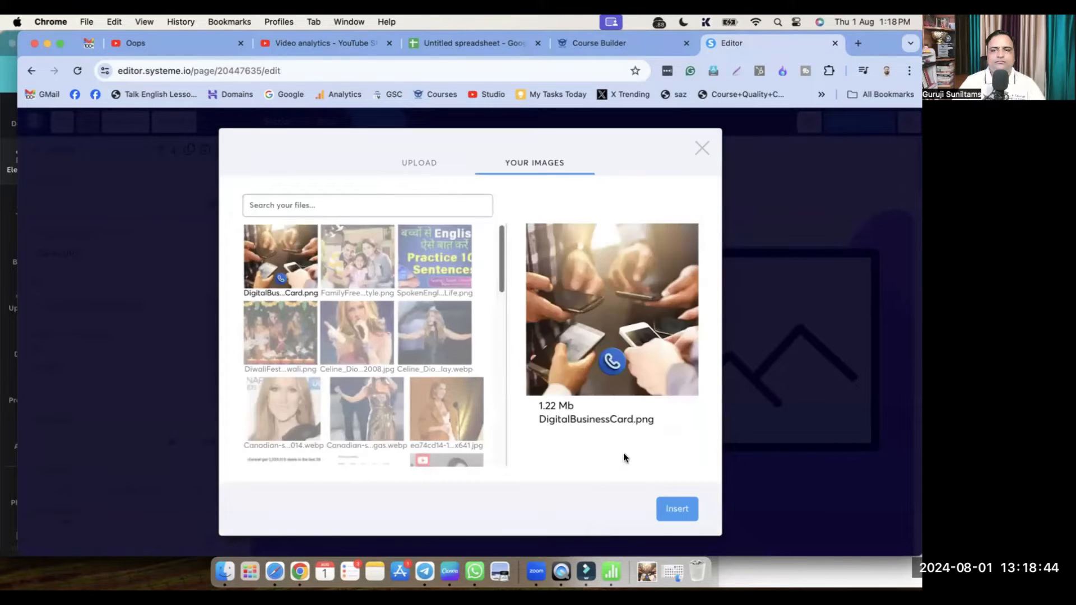
click(677, 516)
click(817, 358)
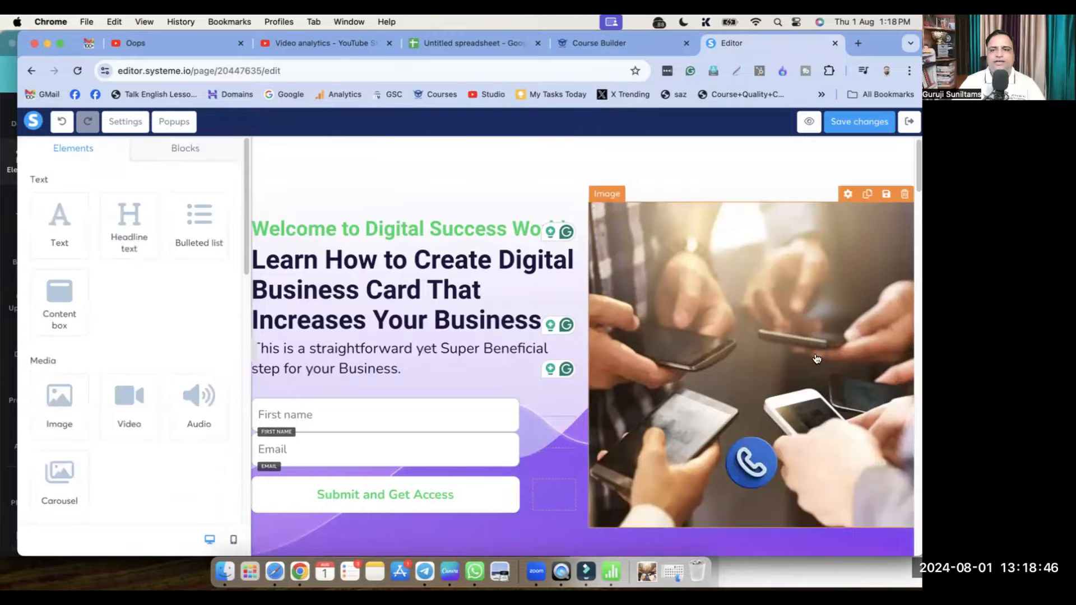
click(762, 296)
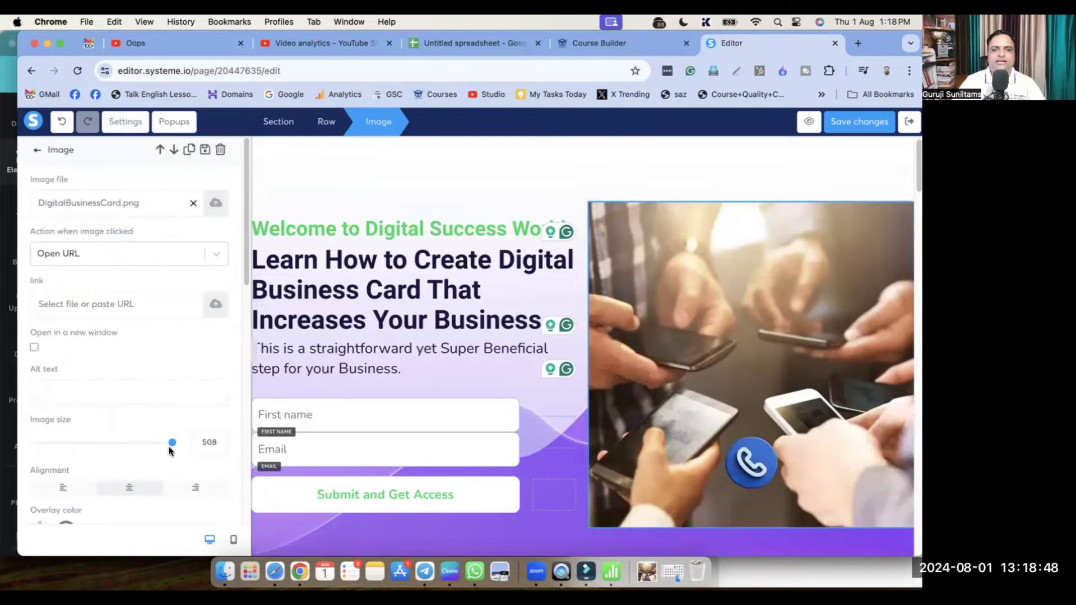
Shrink the hero image from 508 to 460 and align it left
drag(170, 450, 160, 446)
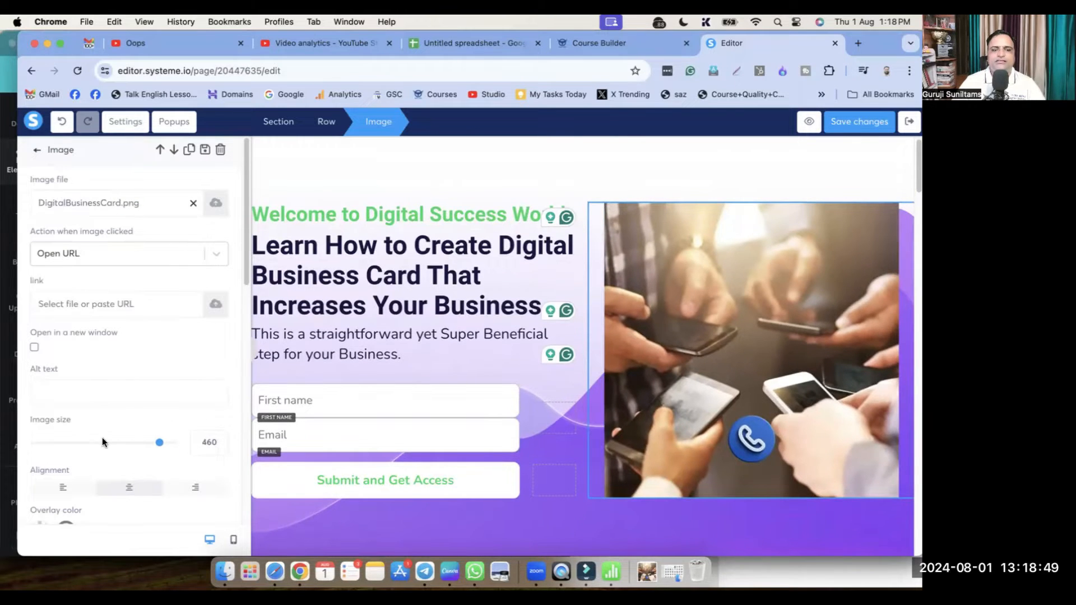
click(61, 487)
click(676, 502)
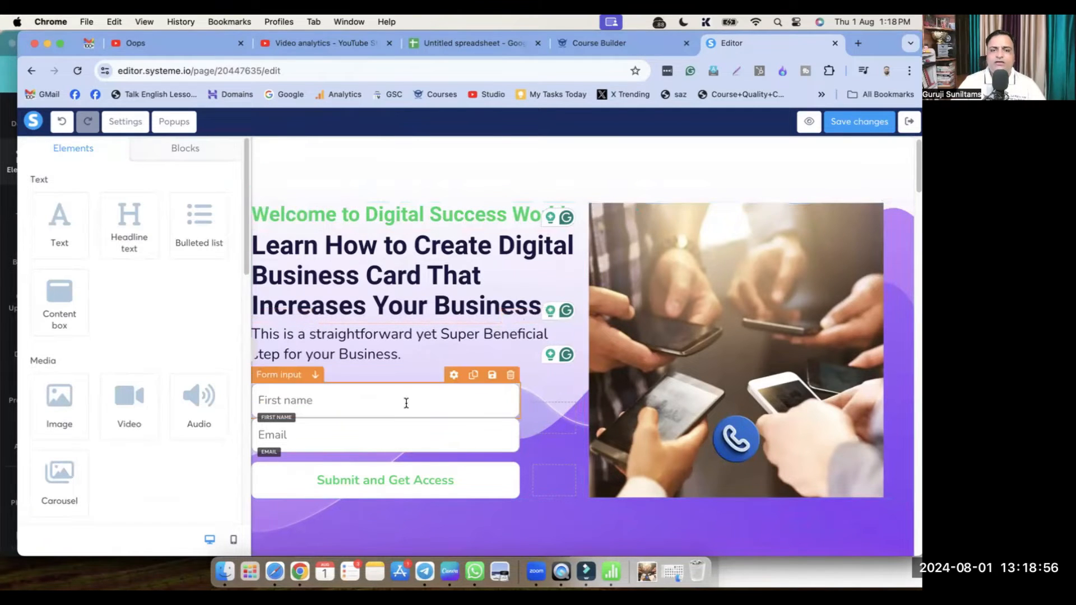
Scroll down past the hero section to the logos row
scroll(409, 406, down, 1)
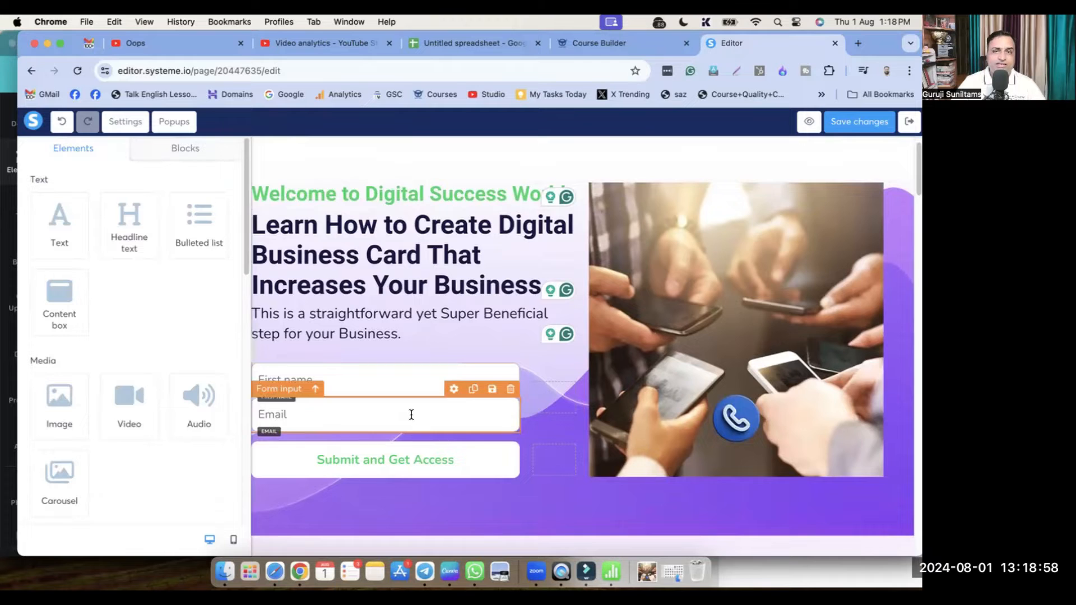
scroll(411, 415, down, 1)
click(562, 486)
scroll(562, 482, up, 2)
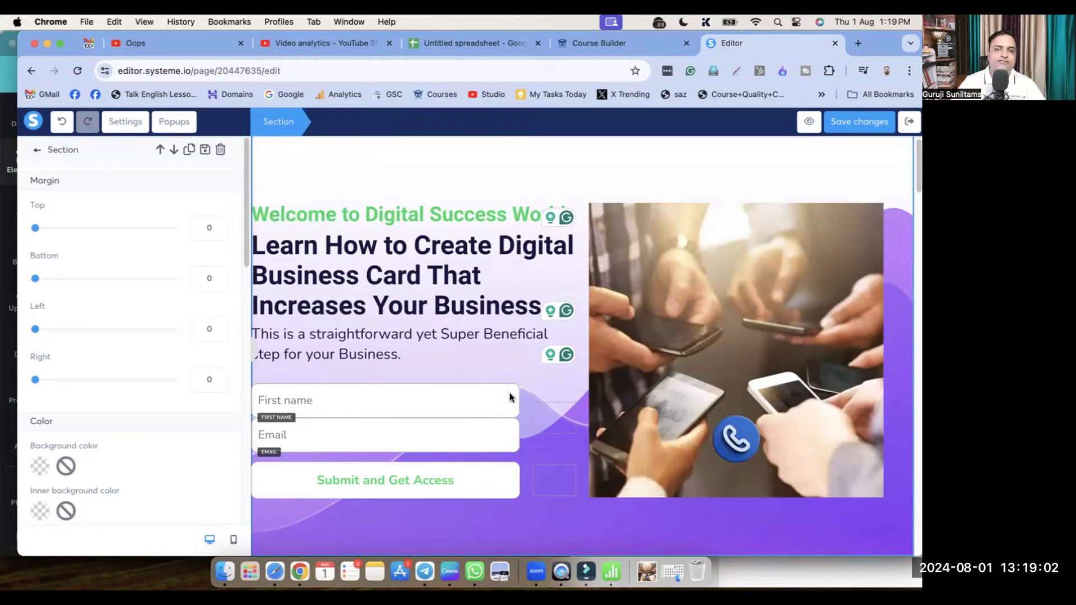
click(561, 511)
scroll(561, 511, down, 15)
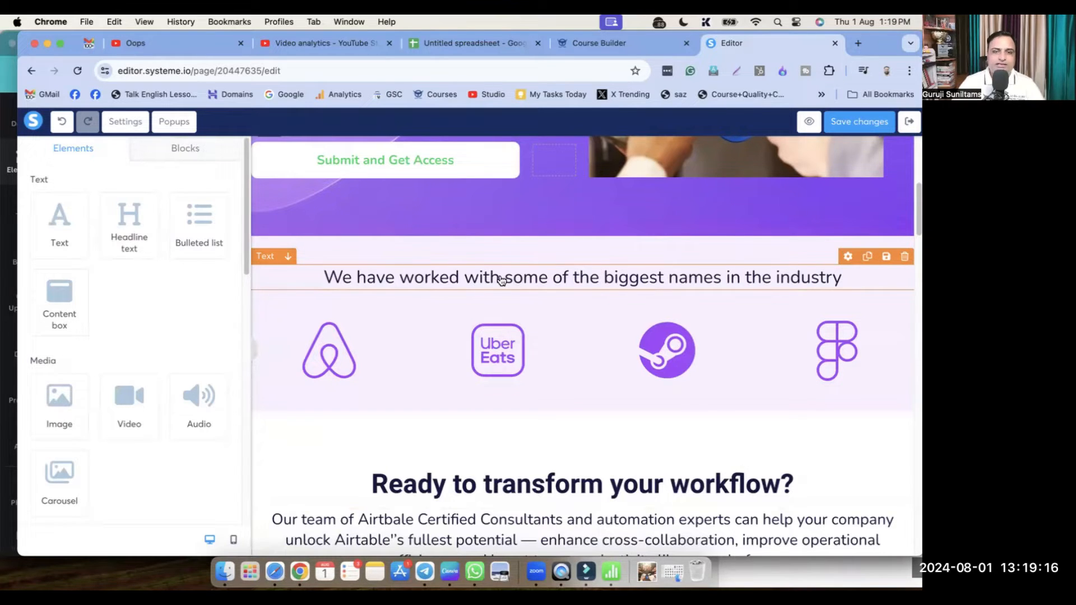
Replace the logos heading with 'We have already served more than 11 Businesses across the world.'
click(647, 282)
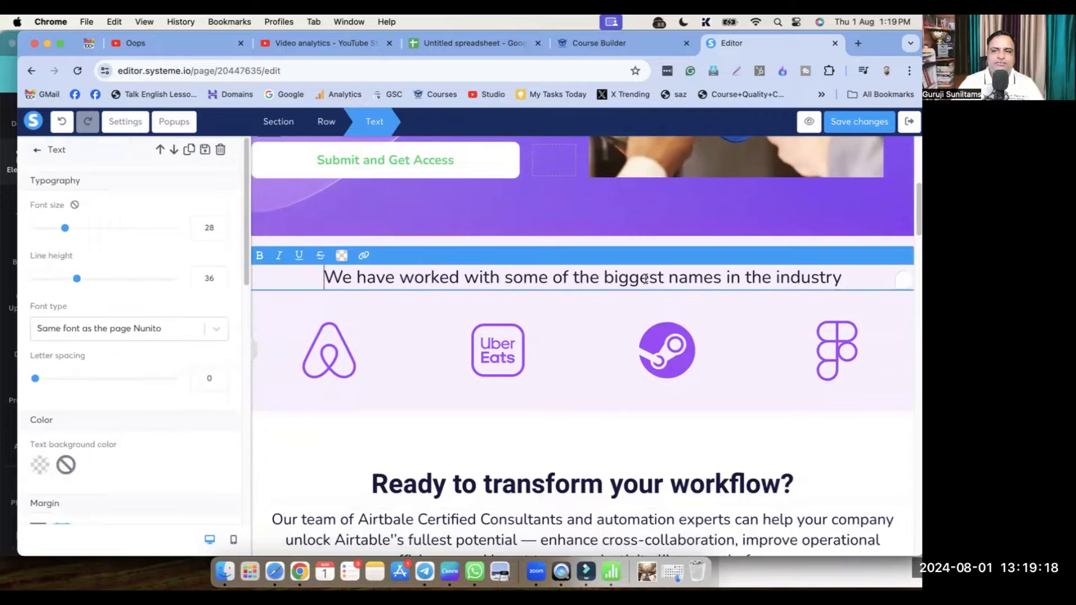
double_click(645, 278)
triple_click(536, 278)
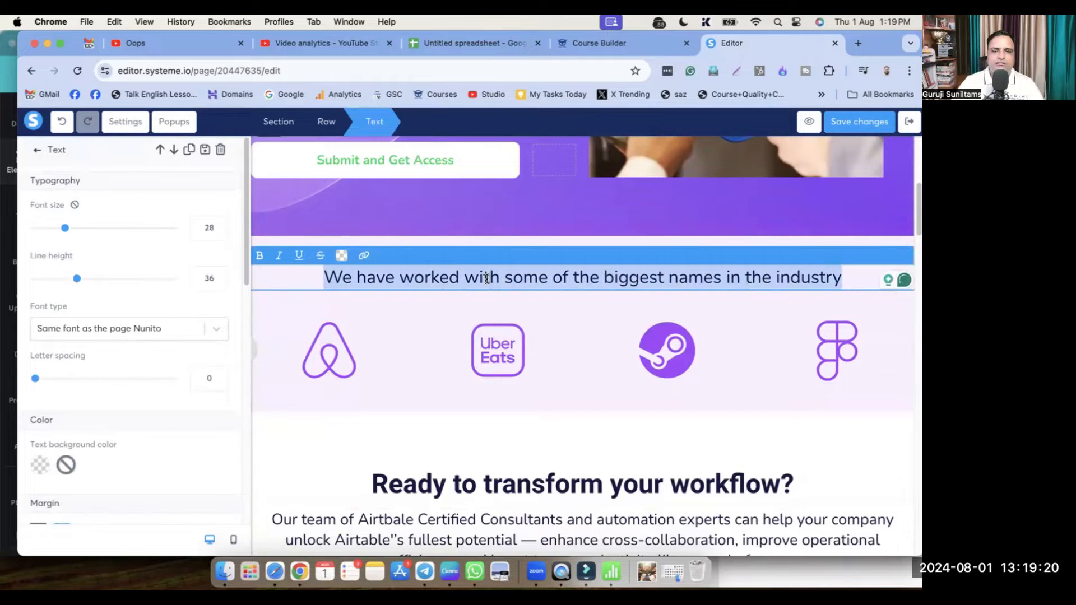
text(We have)
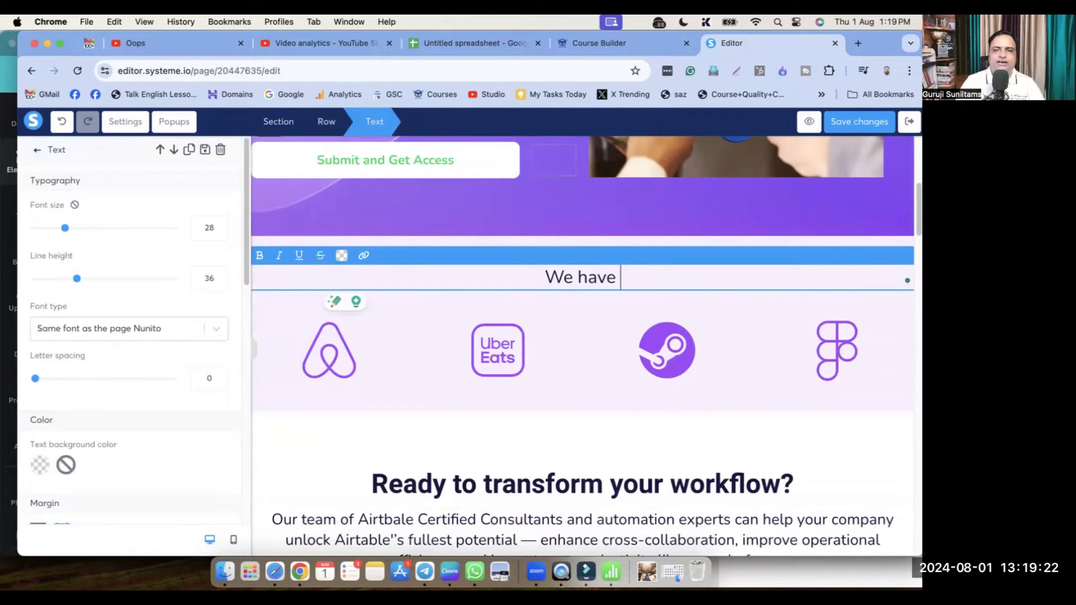
text( already serv)
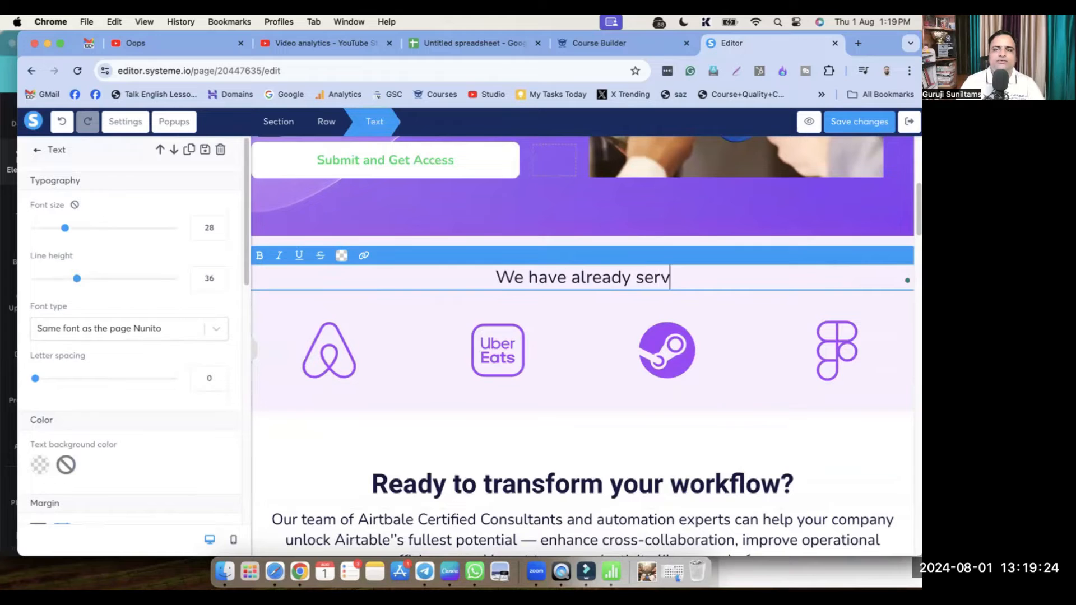
text(ed more than 11 Businesses across the world)
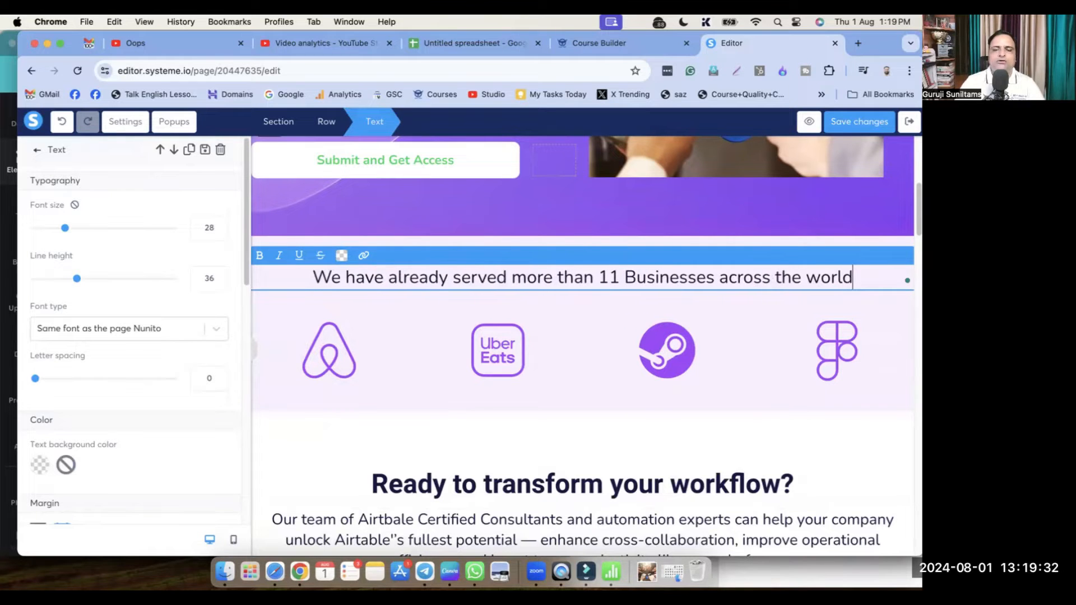
text(.)
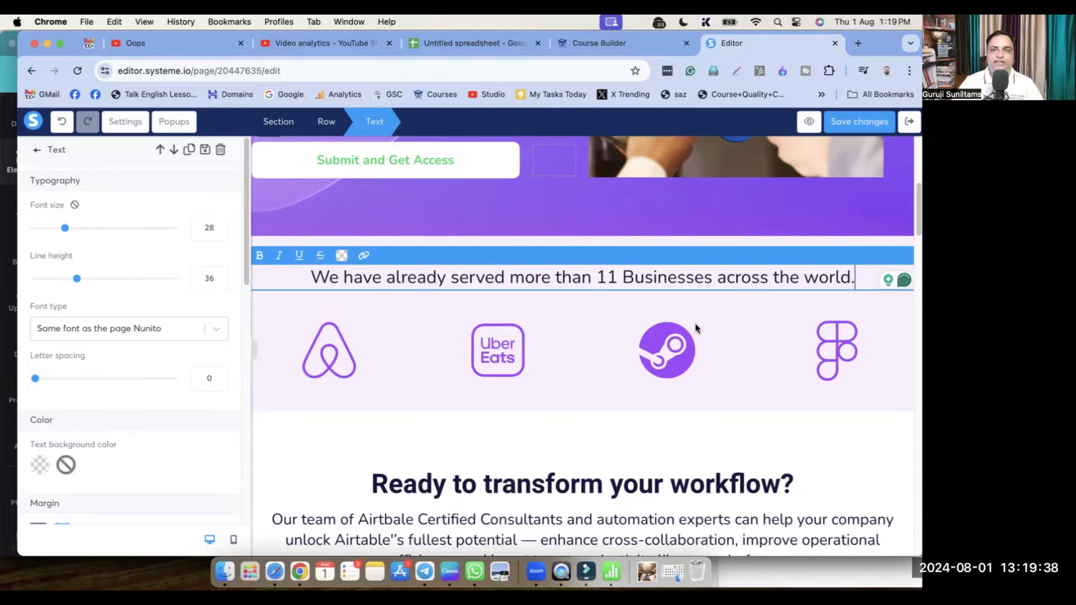
click(584, 447)
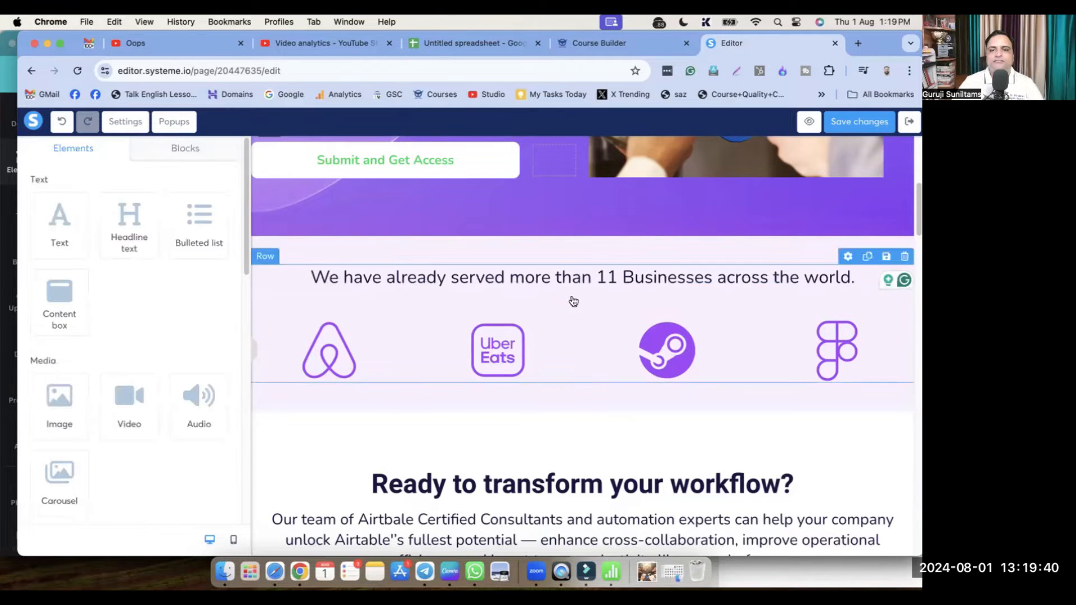
Inspect the Airbnb logo's image settings, deselect it, then briefly switch apps and return
scroll(573, 301, down, 2)
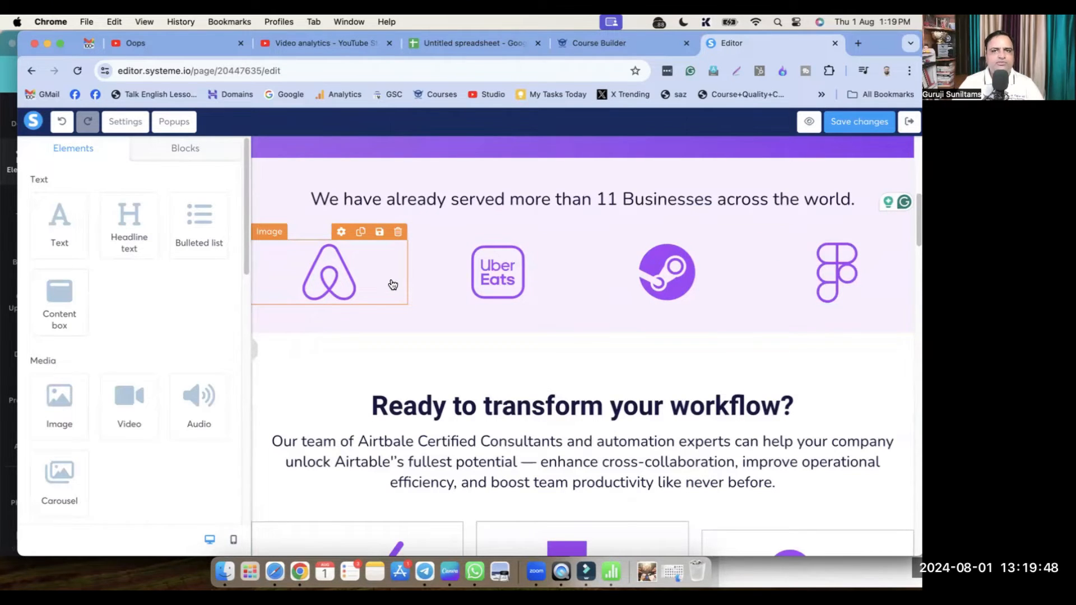
click(336, 278)
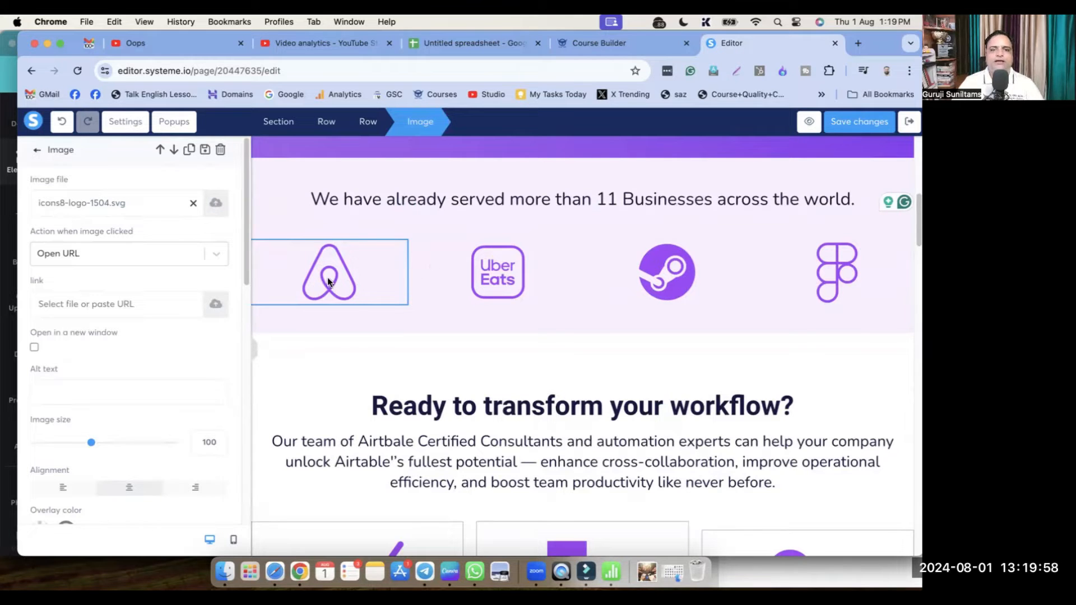
click(359, 356)
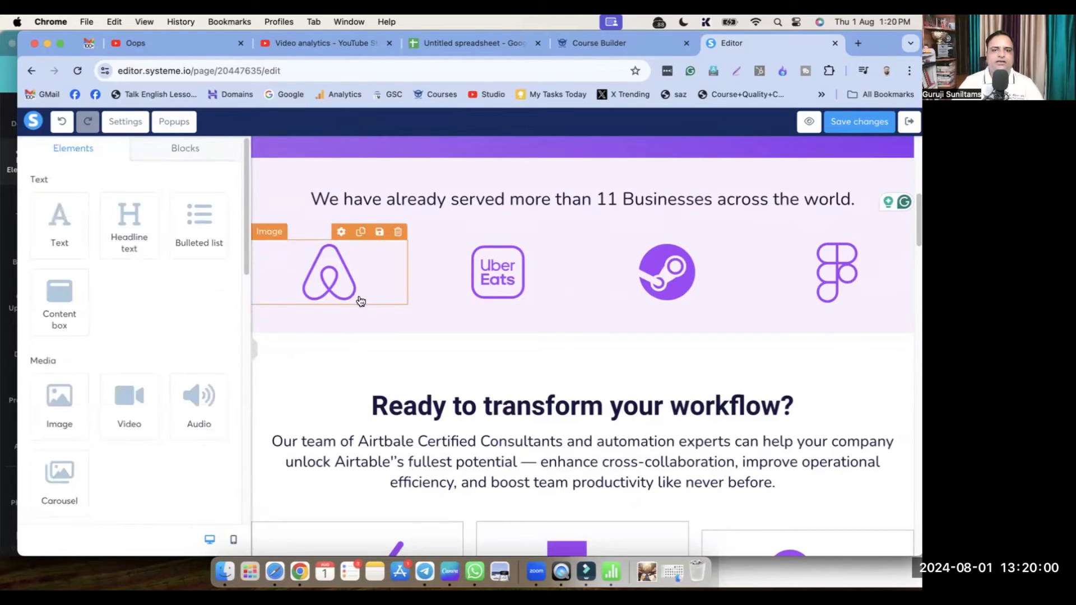
click(473, 572)
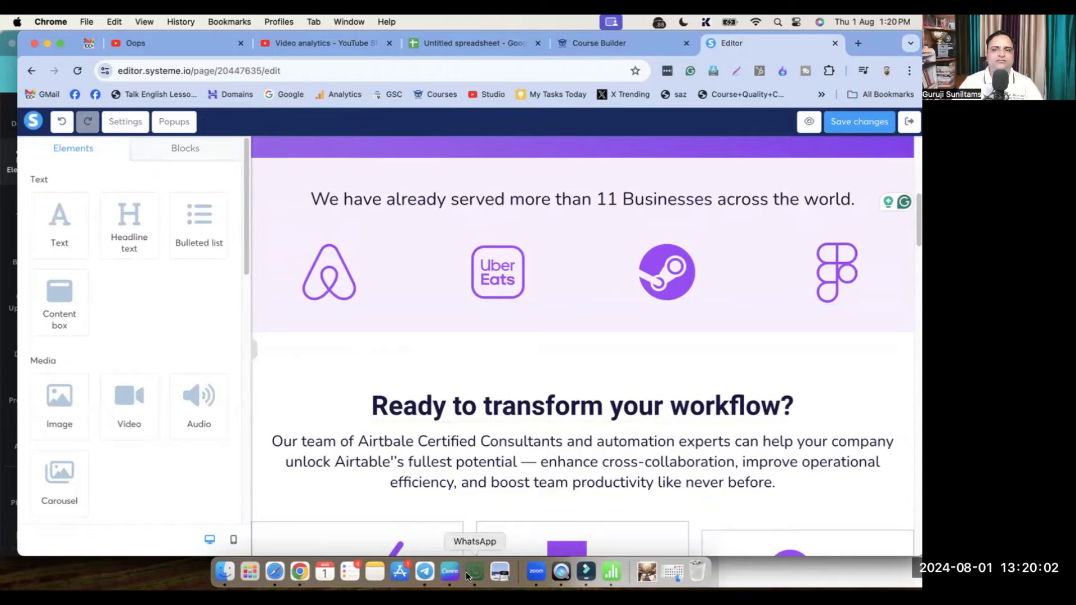
key(super+Tab)
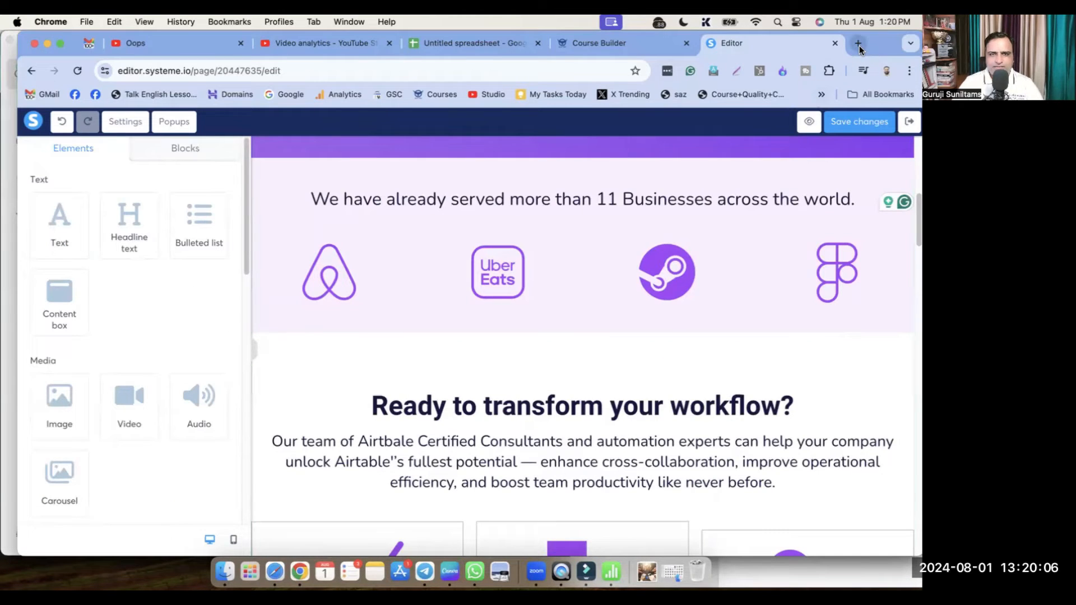
In Canva, delete the background photo and the phone icon from the design
click(450, 572)
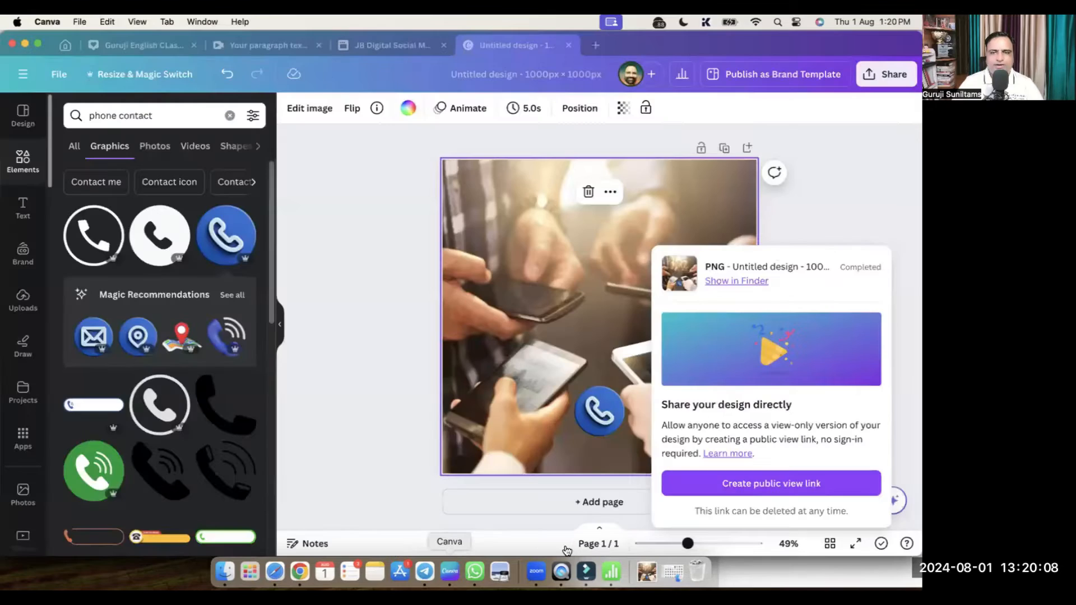
click(541, 253)
key(Delete)
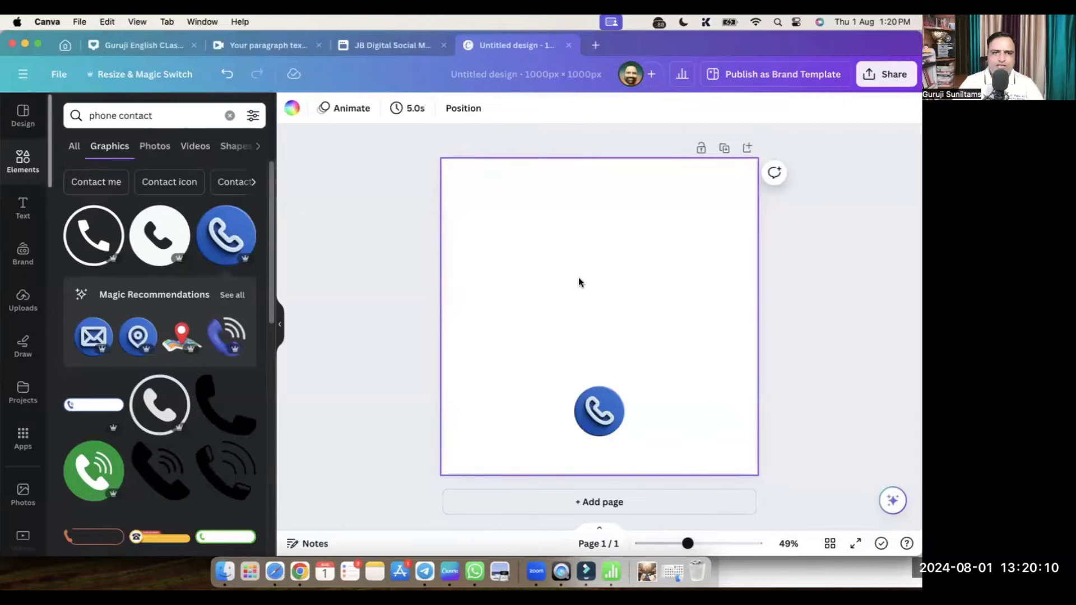
drag(548, 336, 617, 447)
key(Delete)
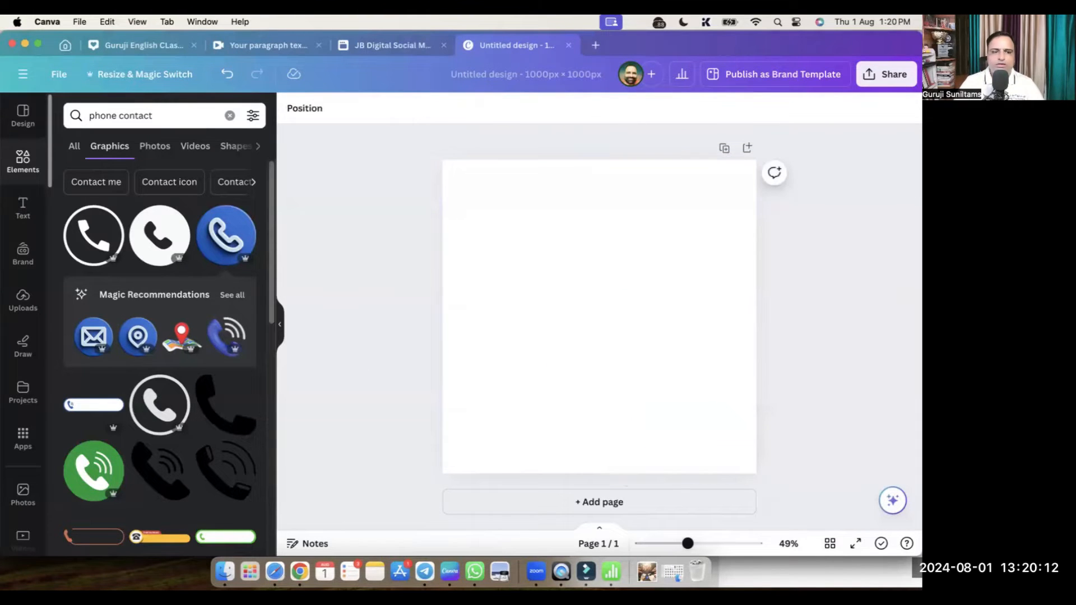
Search graphics for 'logo' and add an enlarged, centred gold lotus logo on page 1
click(23, 496)
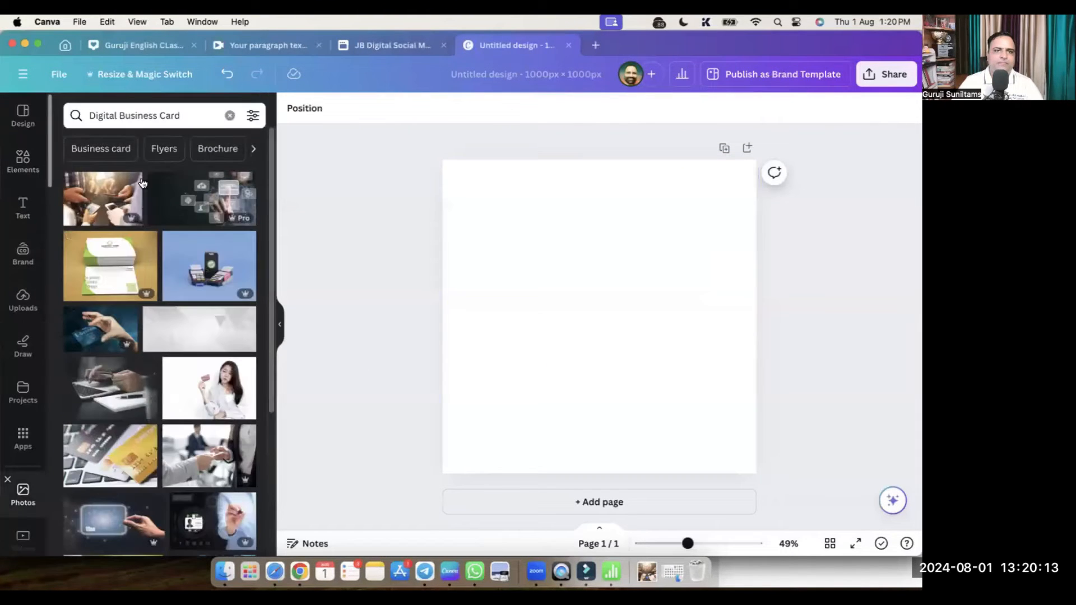
click(23, 160)
click(130, 116)
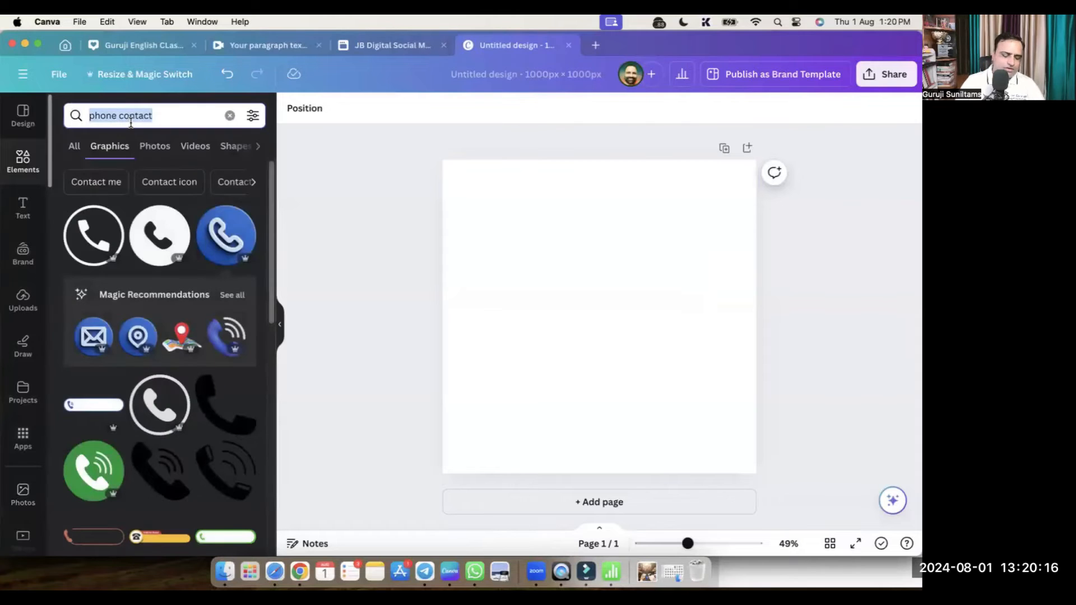
text(logo)
key(Return)
click(102, 325)
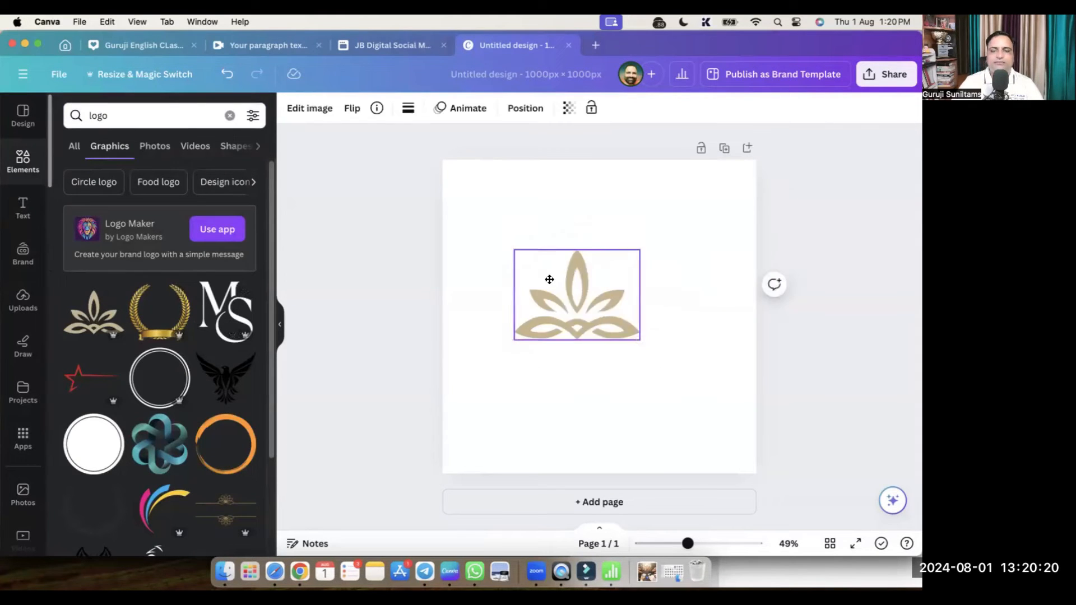
drag(549, 279, 508, 226)
drag(600, 288, 733, 386)
mouse_move(619, 313)
mouse_down()
mouse_move(608, 319)
mouse_move(615, 296)
mouse_move(613, 333)
mouse_up()
Add page 2 with the teal knot graphic enlarged to fill it
click(640, 503)
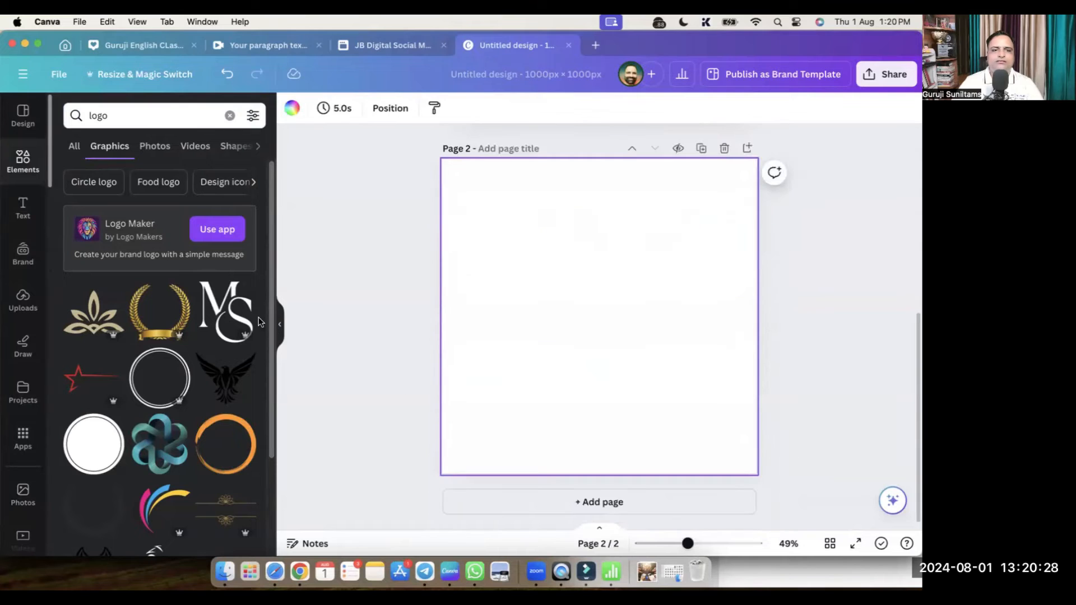
click(168, 429)
drag(618, 329, 542, 266)
drag(584, 312, 620, 328)
Add page 3 with the coloured swoosh graphic enlarged and centred
click(684, 502)
scroll(223, 387, down, 4)
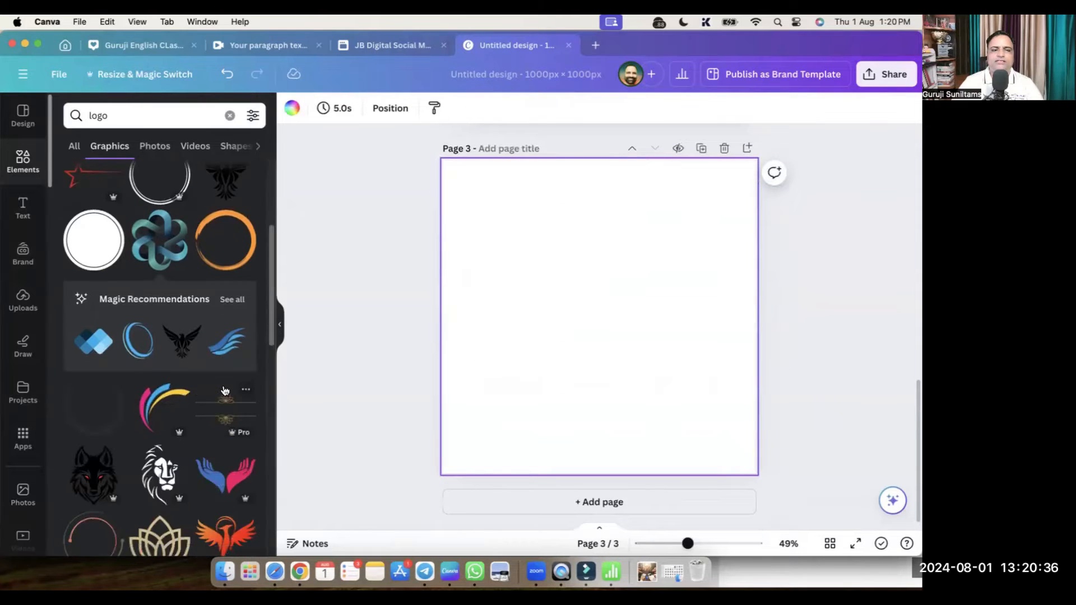
click(159, 405)
drag(611, 334, 527, 245)
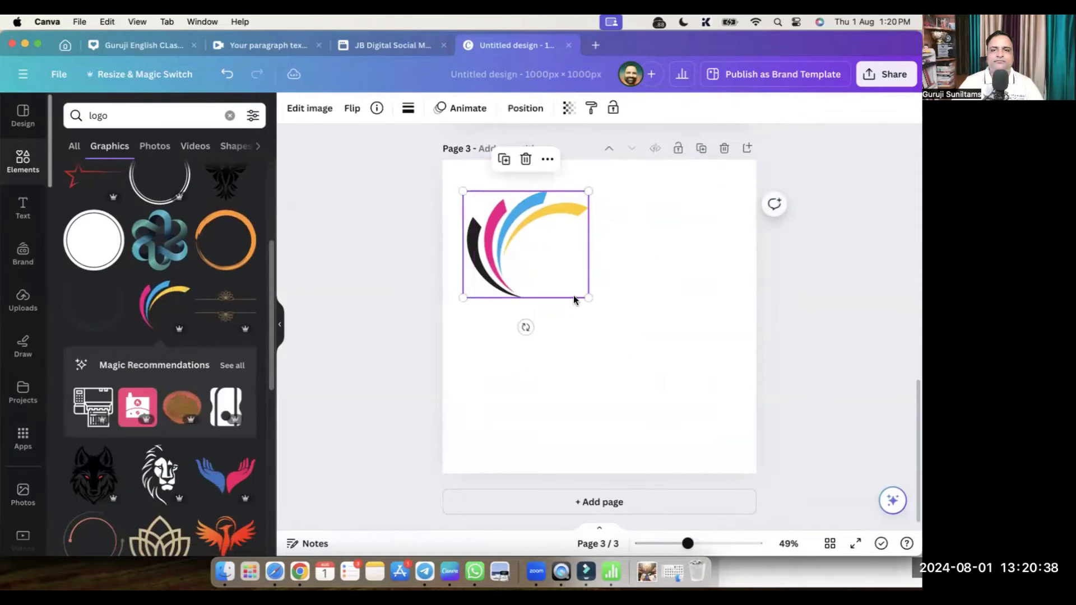
drag(589, 297, 611, 306)
Add page 4 with the orange phoenix enlarged to page width and centred
click(637, 501)
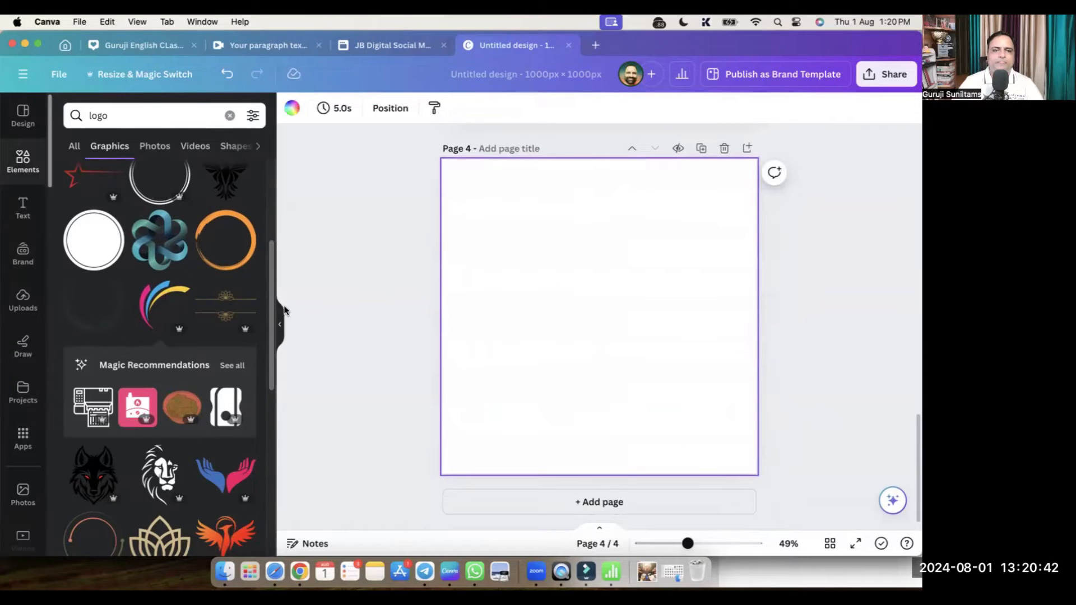
scroll(249, 409, down, 3)
click(226, 440)
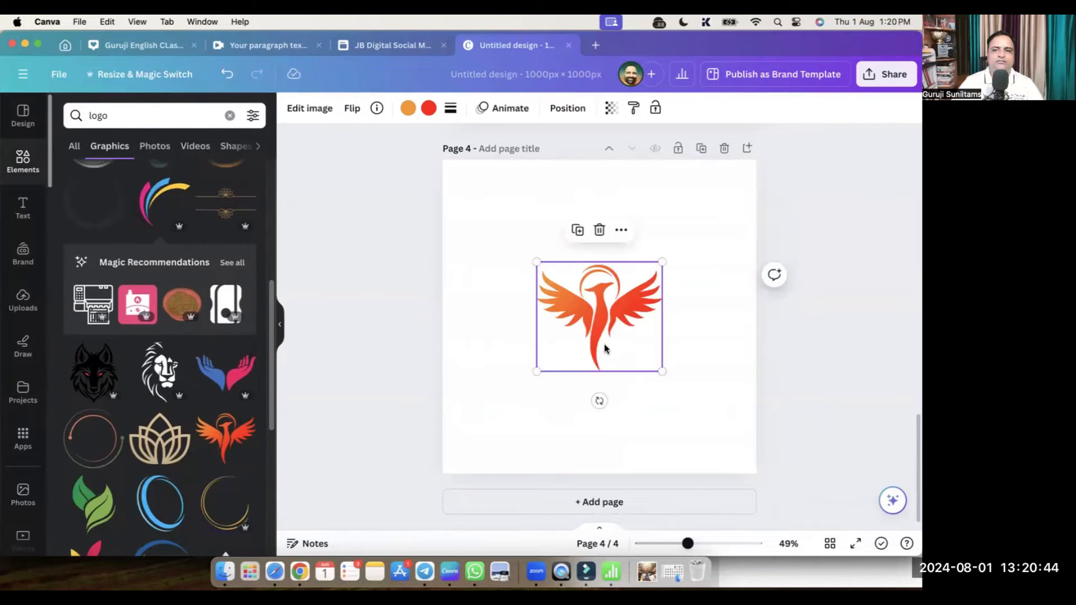
drag(584, 319, 522, 255)
drag(599, 309, 724, 426)
mouse_move(586, 293)
mouse_down()
mouse_move(586, 310)
mouse_move(574, 297)
mouse_move(583, 298)
mouse_up()
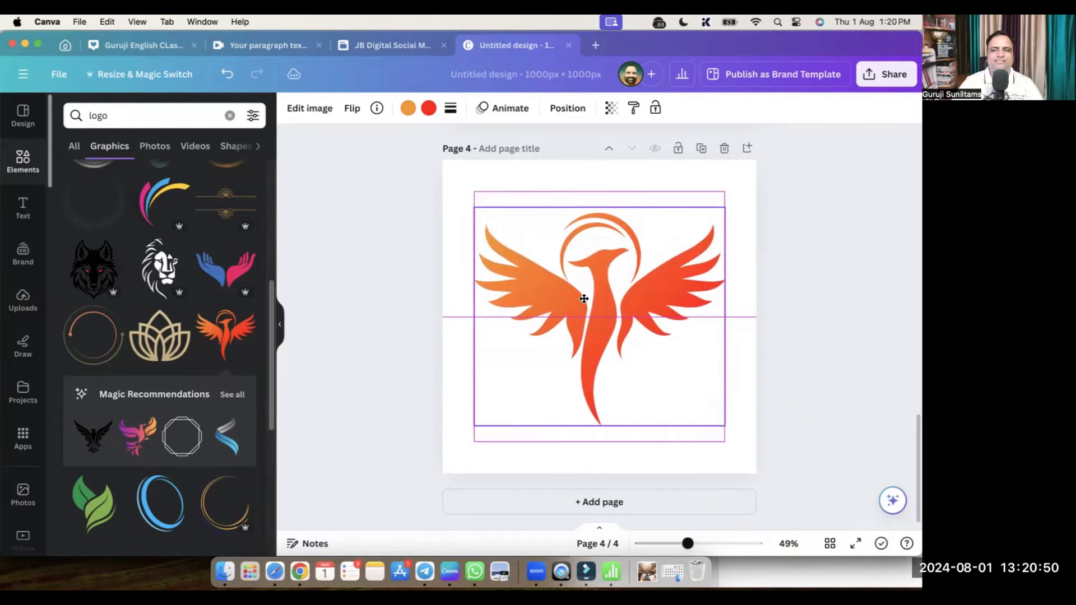
click(745, 449)
scroll(629, 345, up, 3)
scroll(628, 345, up, 10)
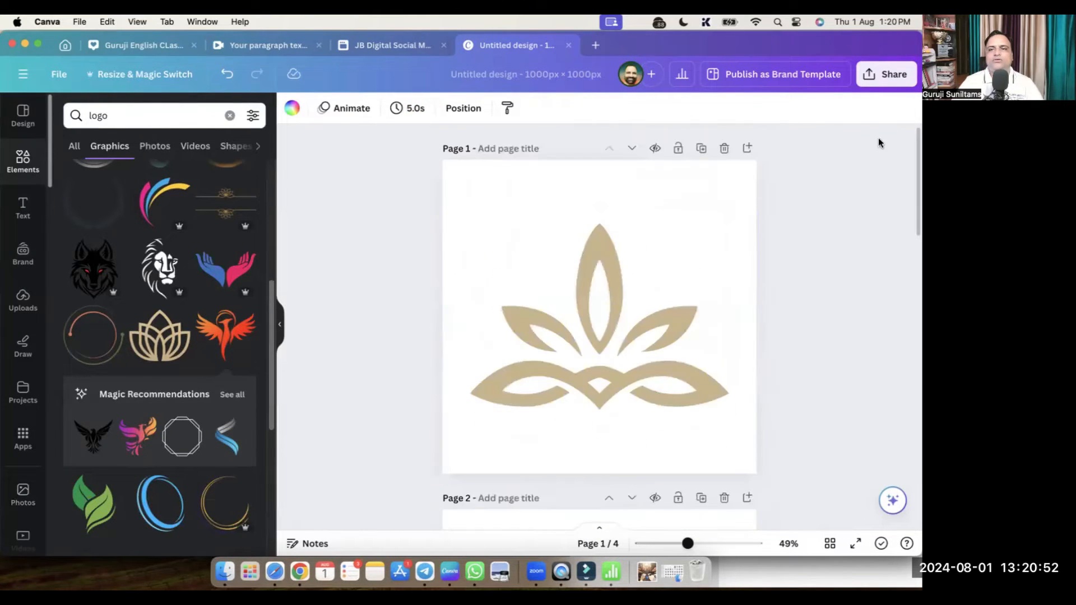
Export the four Canva logo pages as transparent-background PNGs in a zip saved as 'Logo'
click(888, 74)
click(712, 414)
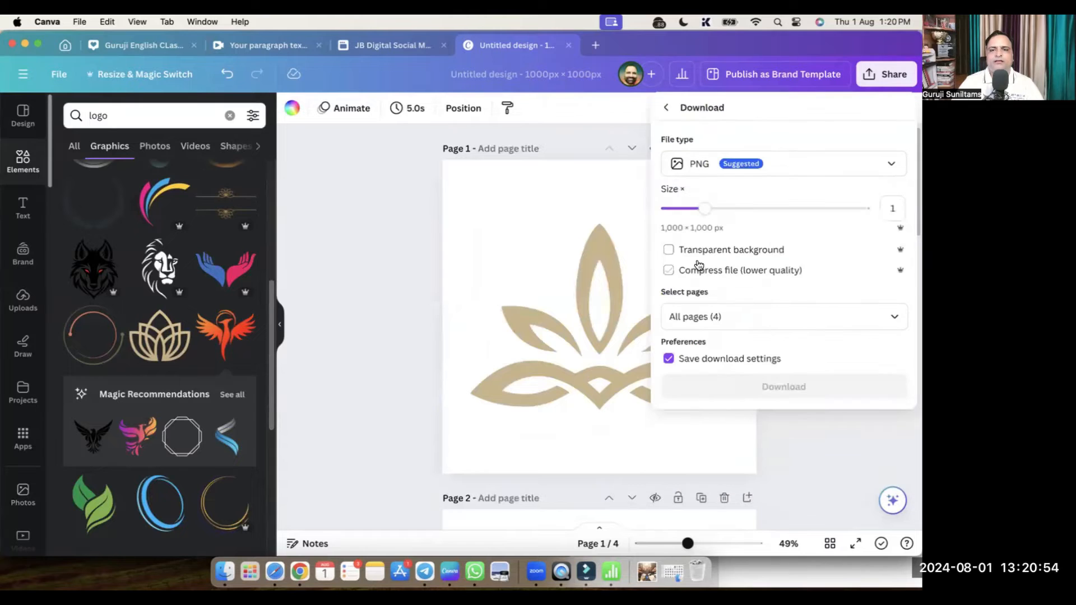
click(668, 250)
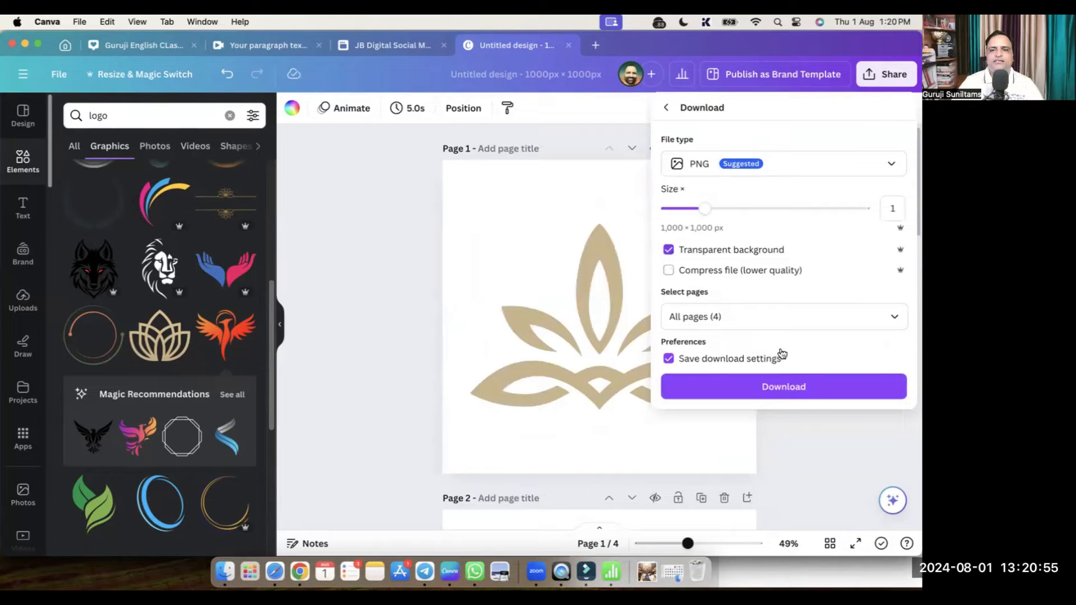
click(809, 391)
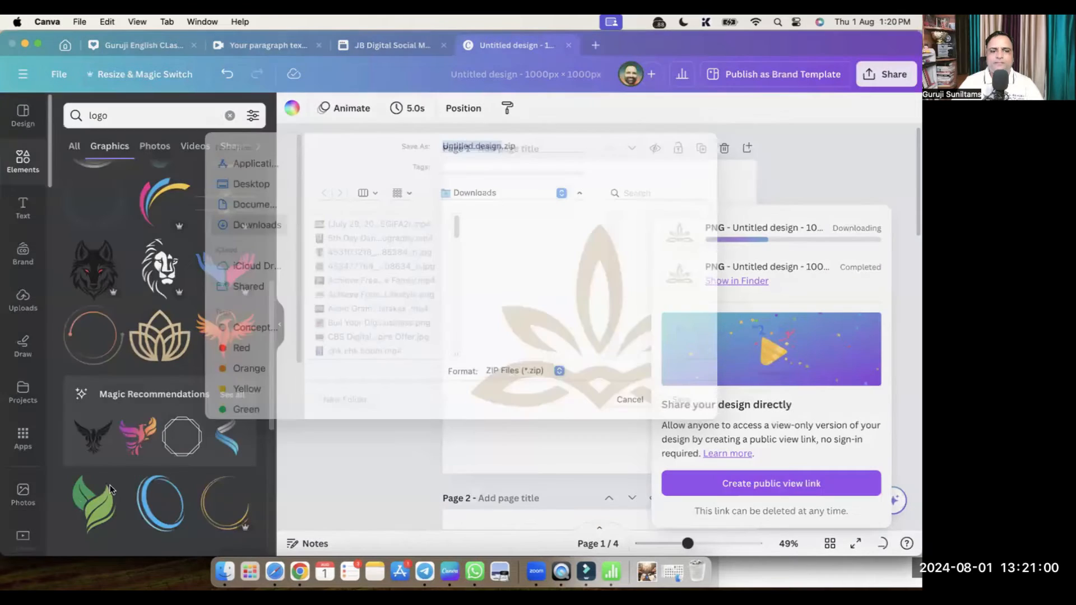
text(Logo)
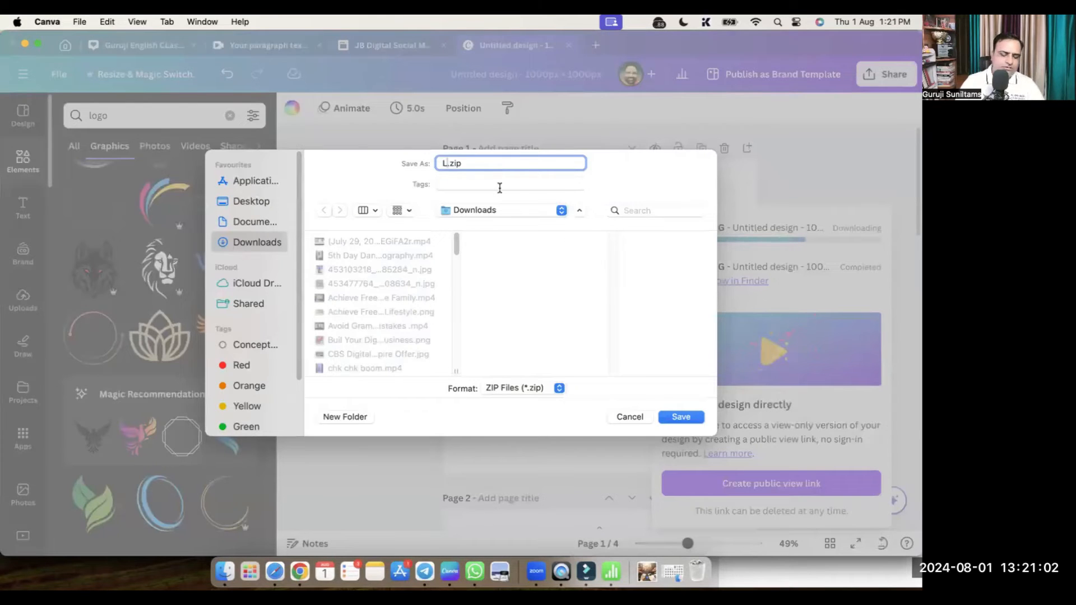
key(Return)
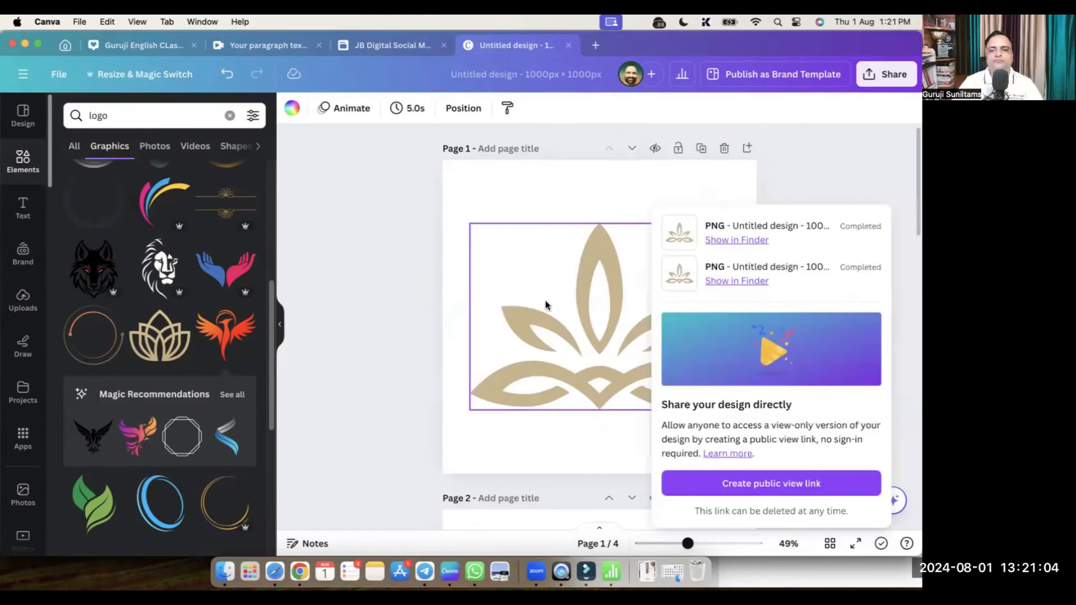
key(super+Tab)
click(341, 280)
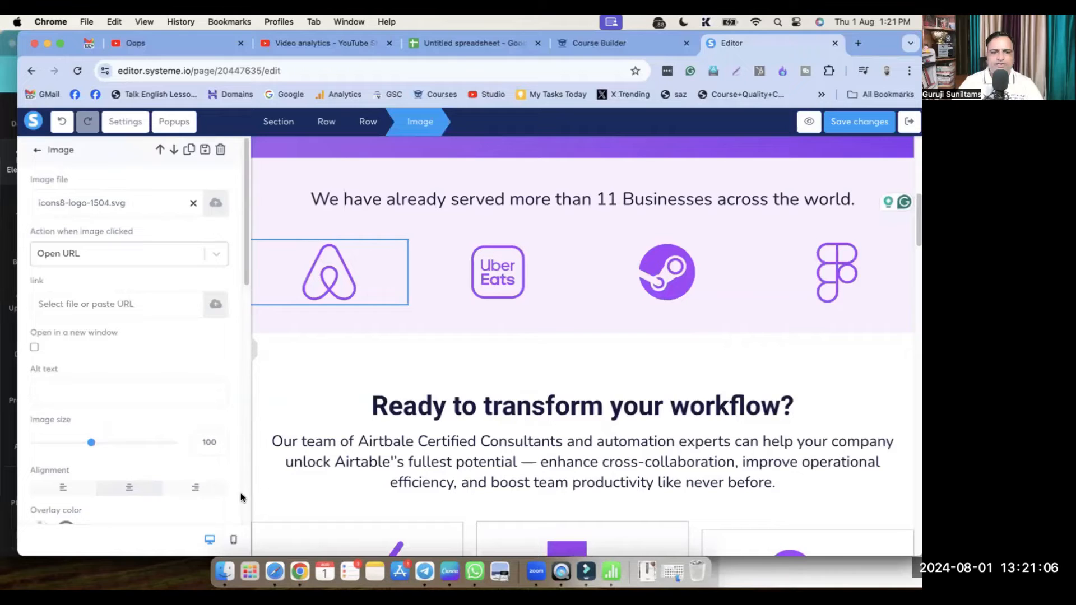
Extract Logos.zip in Downloads and open the Logos folder holding 1.png to 4.png
click(221, 571)
drag(720, 336, 246, 93)
click(178, 248)
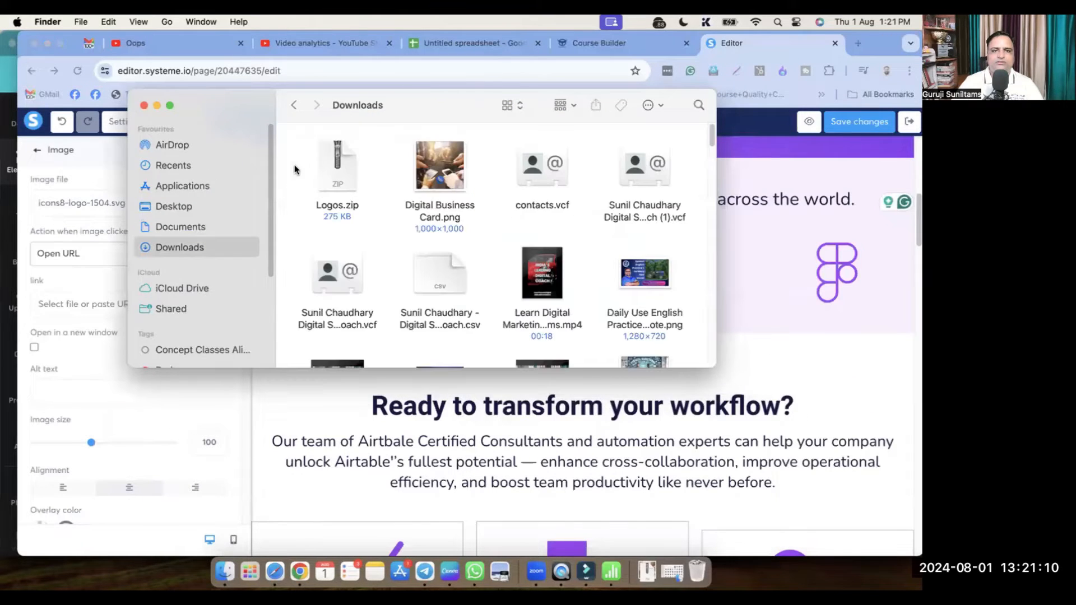
double_click(329, 164)
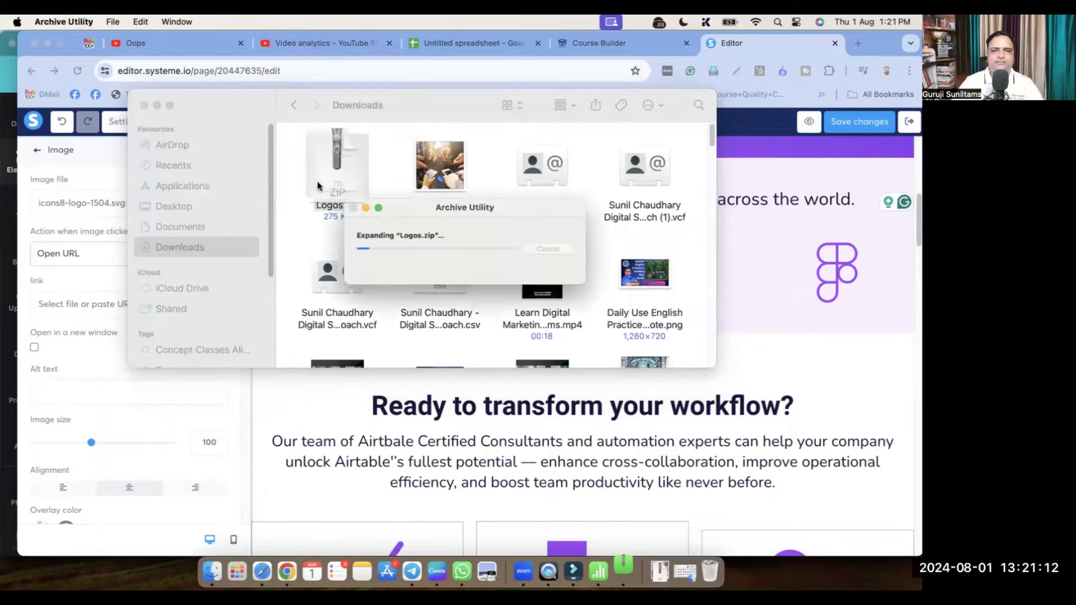
double_click(345, 166)
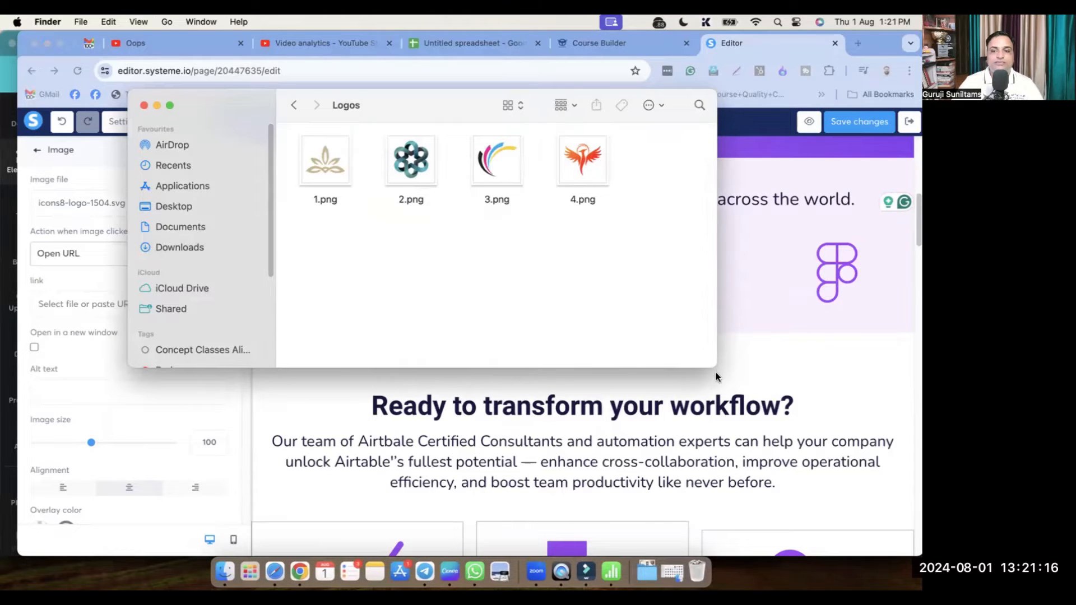
click(812, 373)
key(super+Tab)
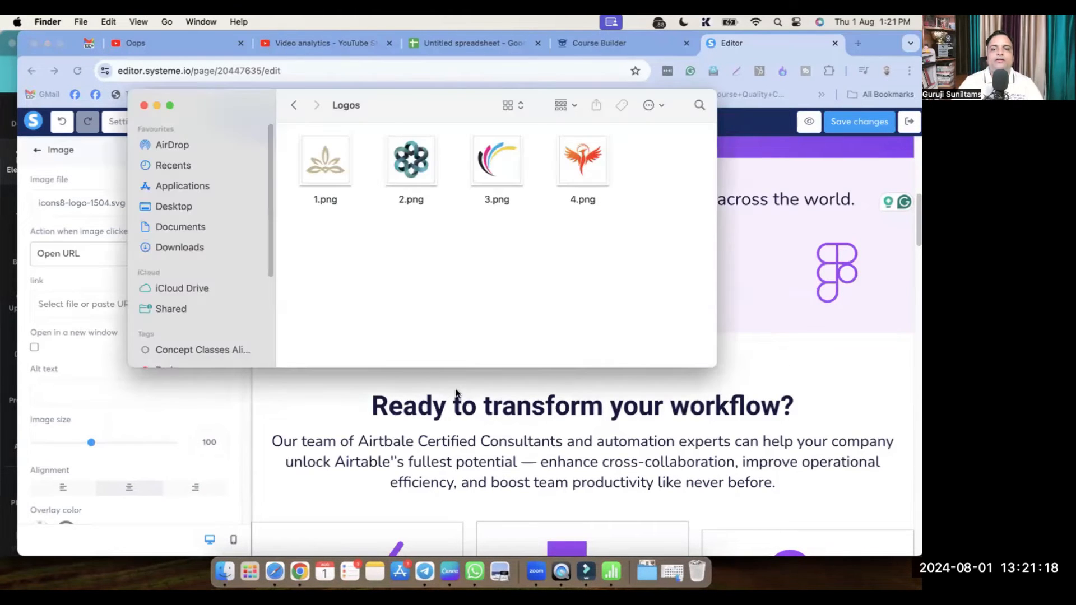
key(super+Tab)
key(super+Tab)
Replace the Airbnb logo with the gold lotus logo 1.png uploaded from the Logos folder
click(137, 304)
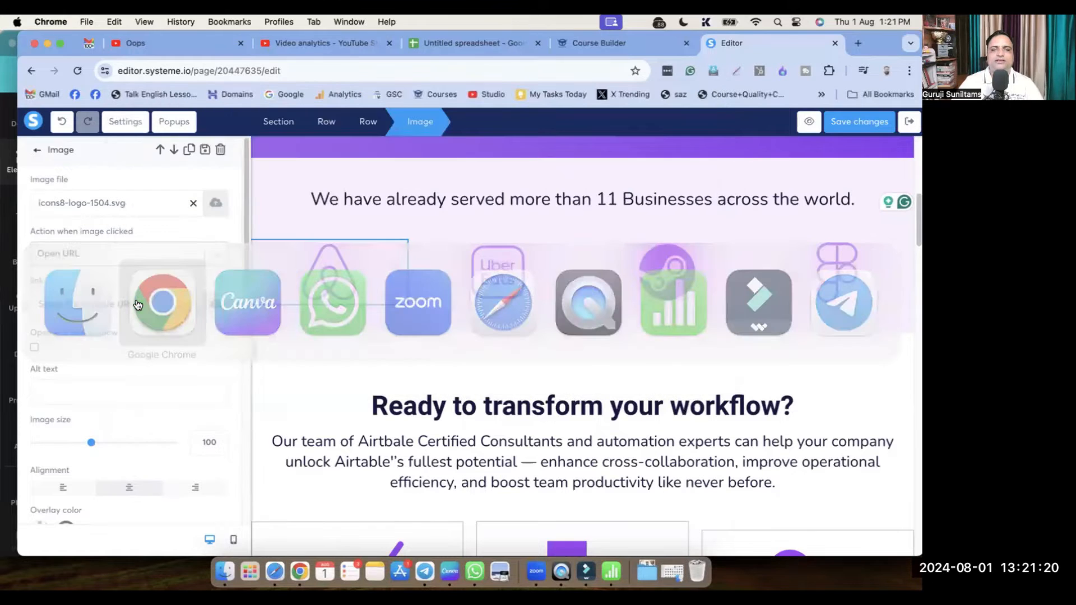
click(329, 272)
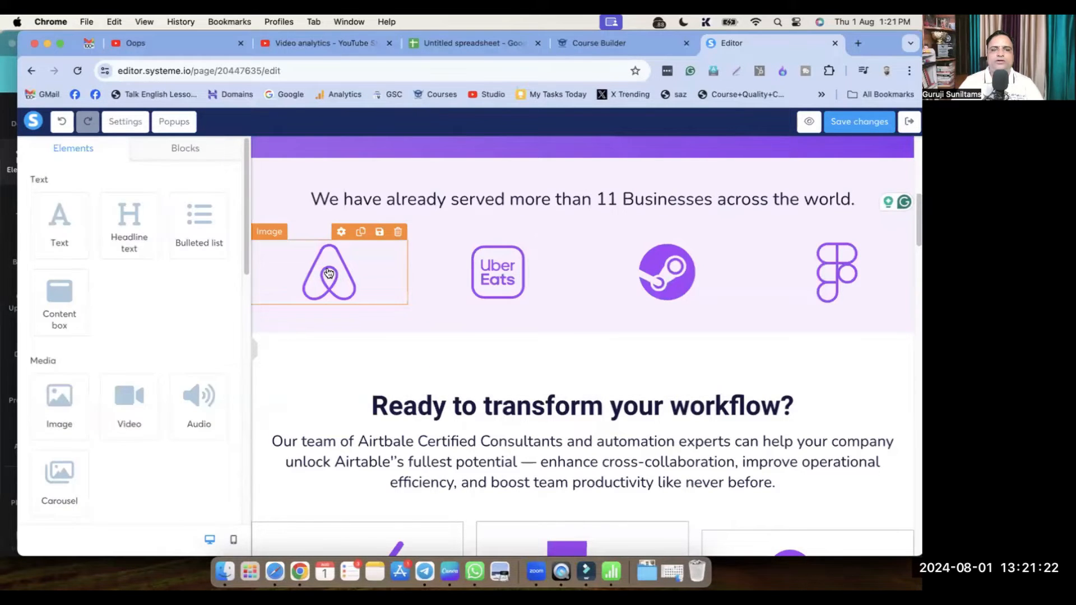
click(329, 273)
click(215, 204)
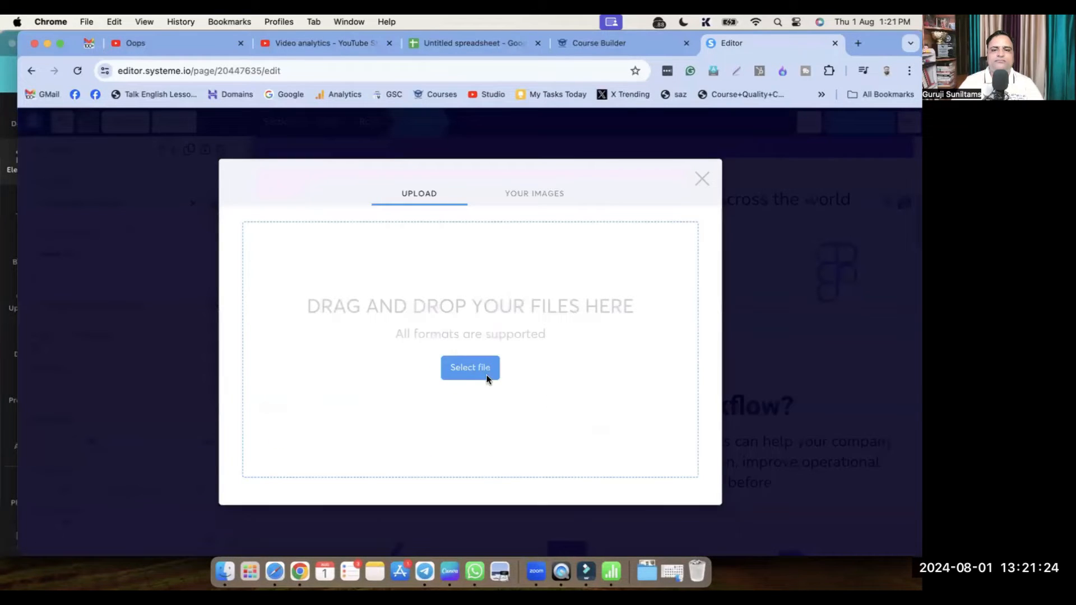
click(443, 372)
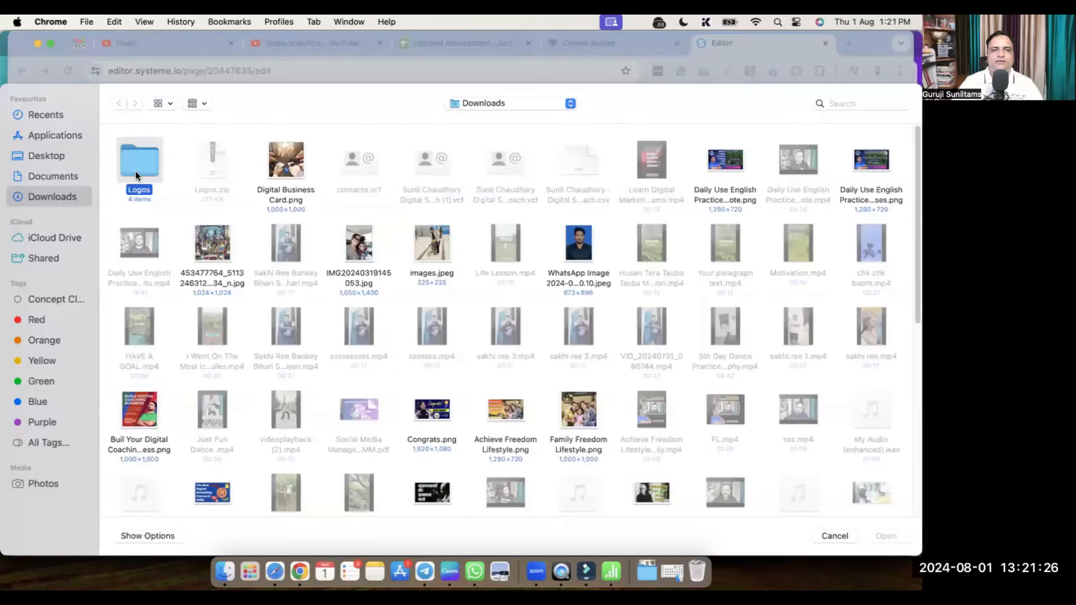
double_click(135, 170)
click(128, 165)
click(884, 535)
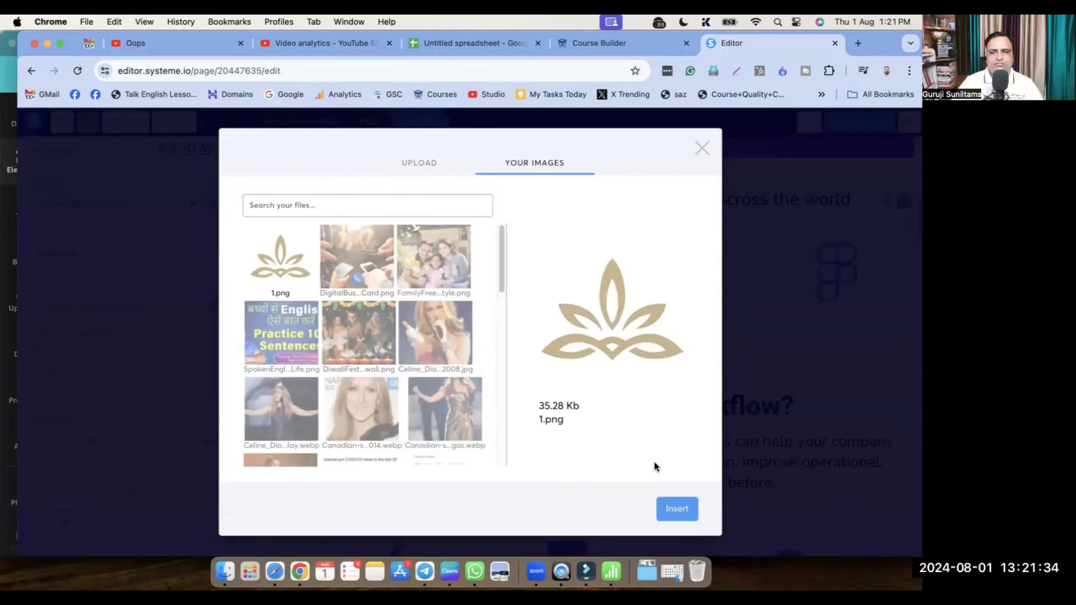
click(685, 509)
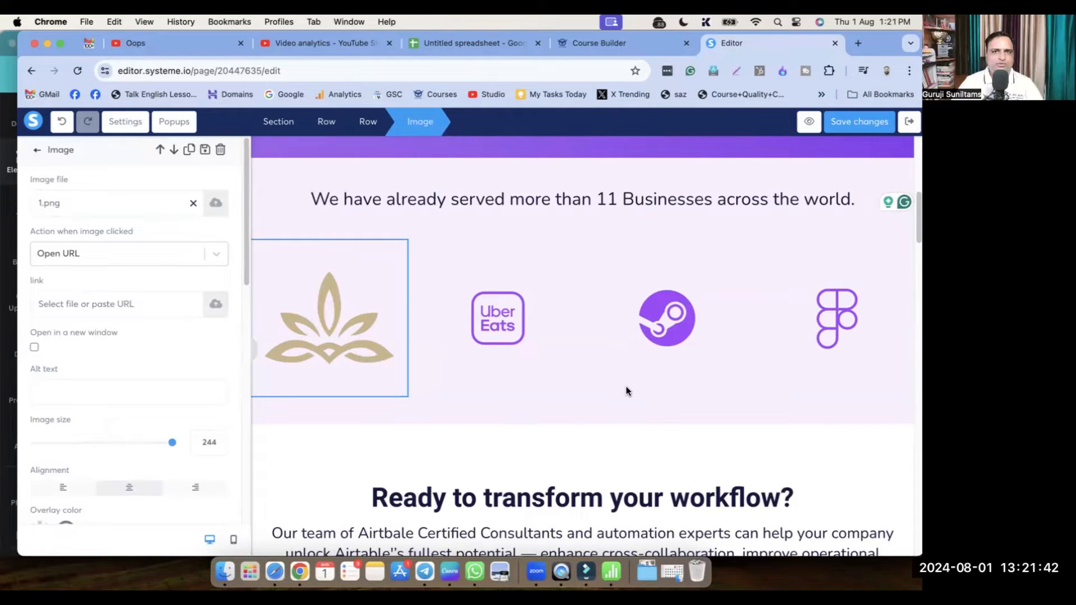
Overwrite 'Ready to transform your workflow?' with 'Do You Want People to Give You Business Instead of Just Saving Your Number'
click(666, 434)
scroll(666, 434, down, 4)
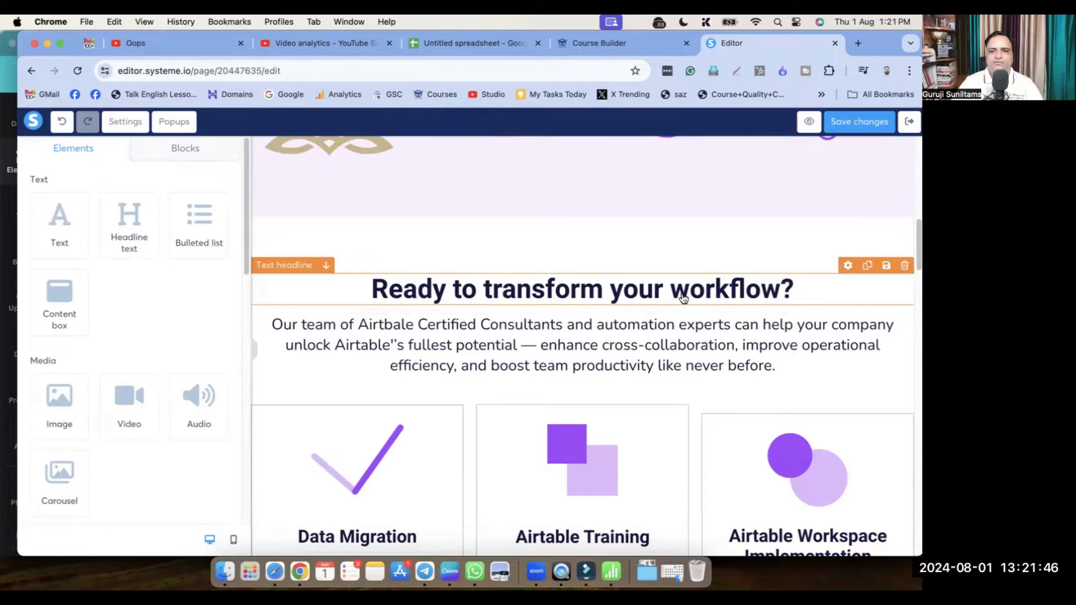
click(486, 287)
key(super+a)
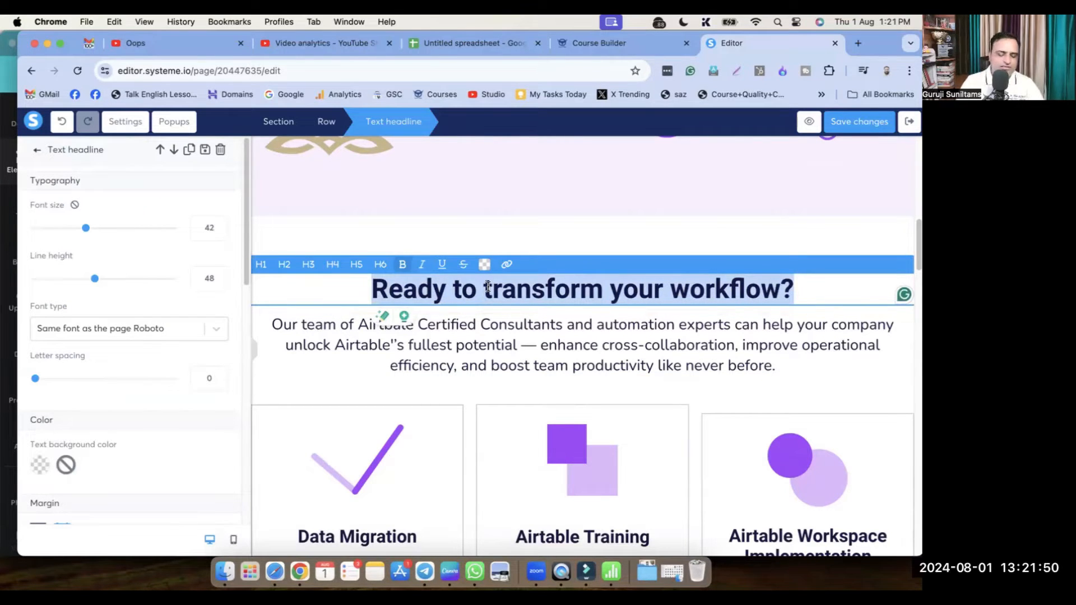
text(Do You W)
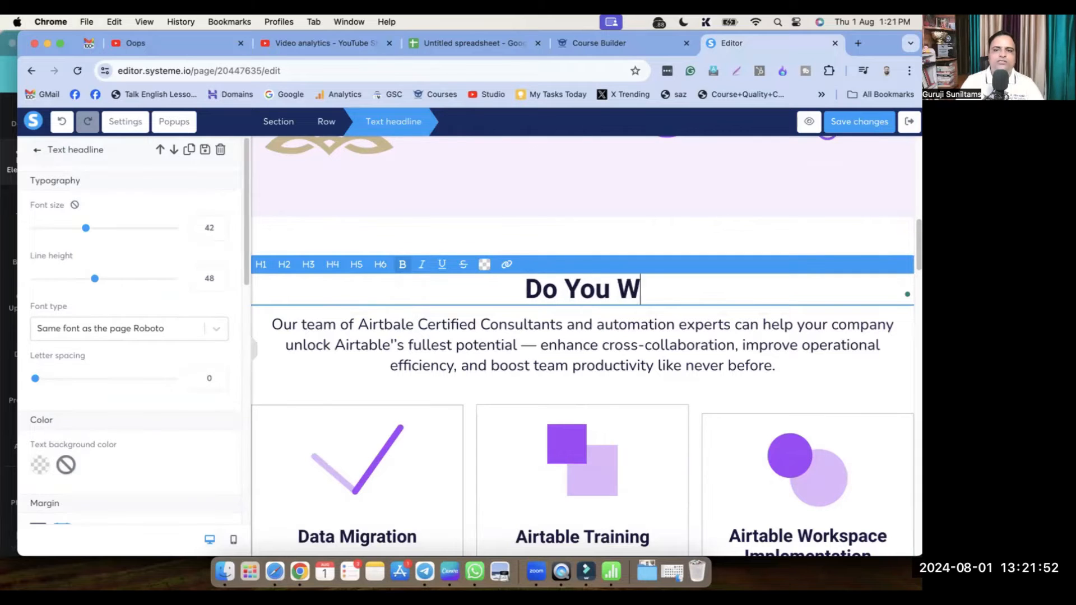
text(ant People to)
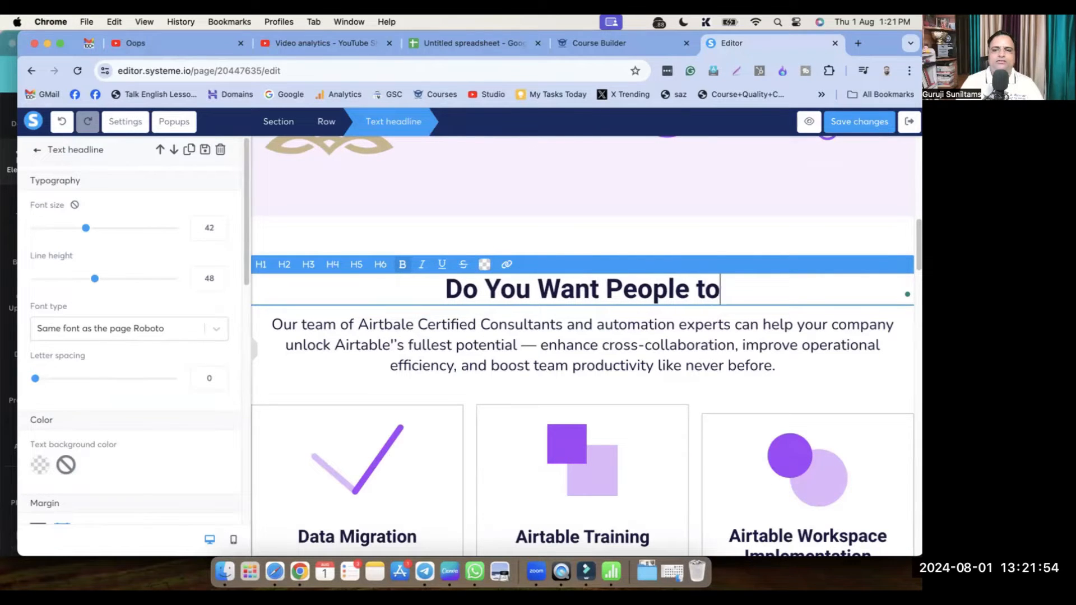
text( Give You In)
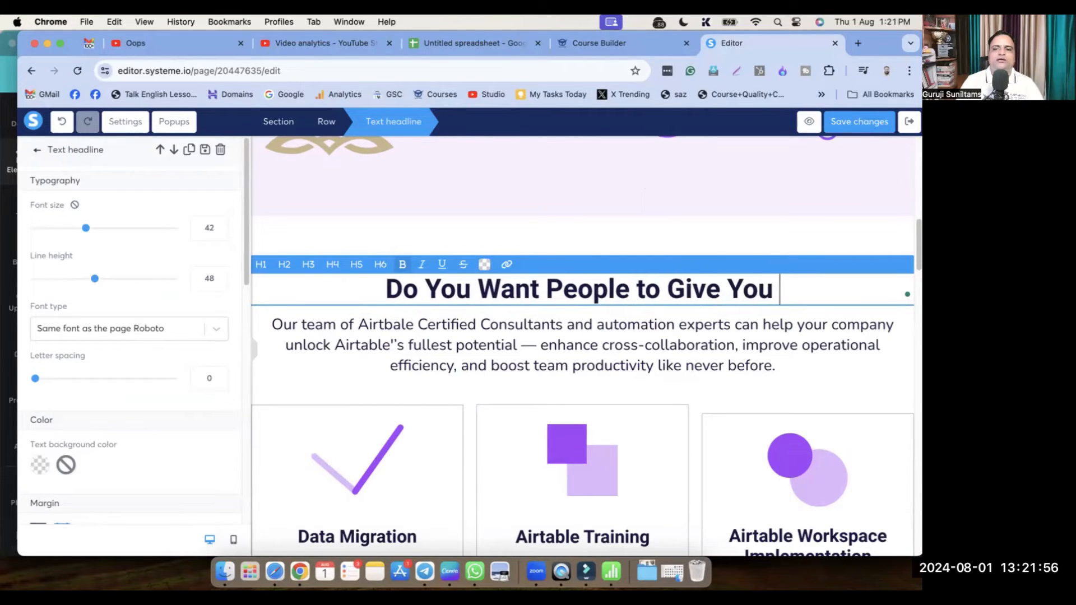
key(BackSpace)
key(BackSpace)
text(Bus)
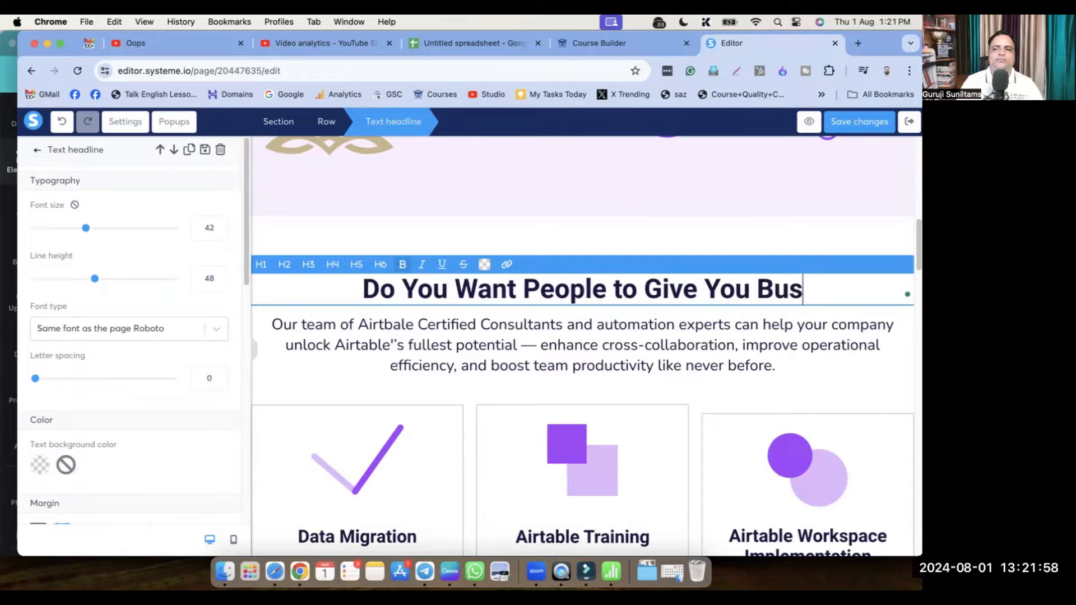
text(iness Instea)
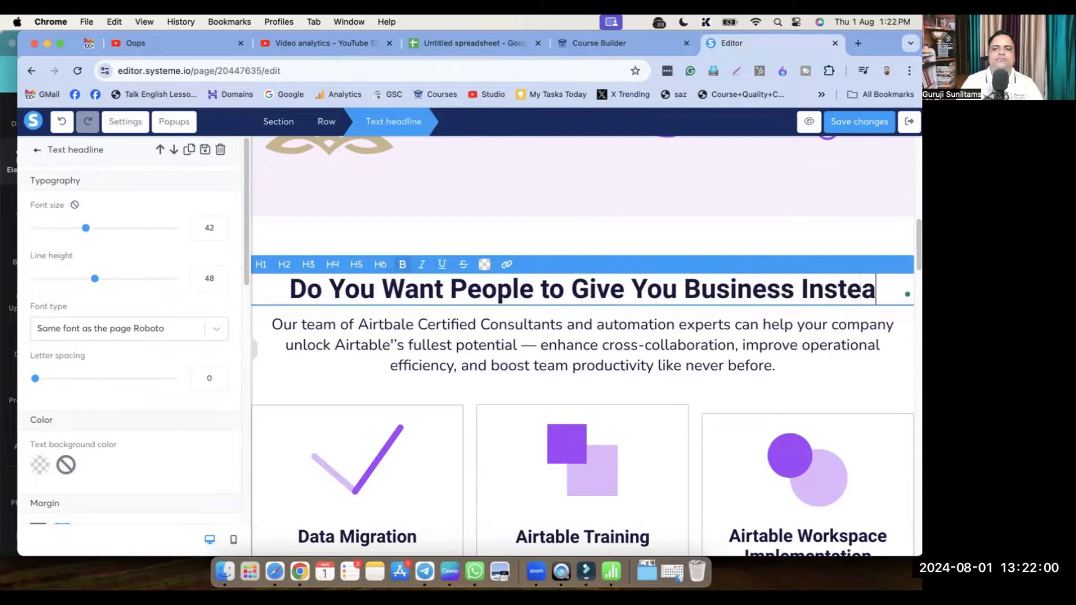
text(d of JustS)
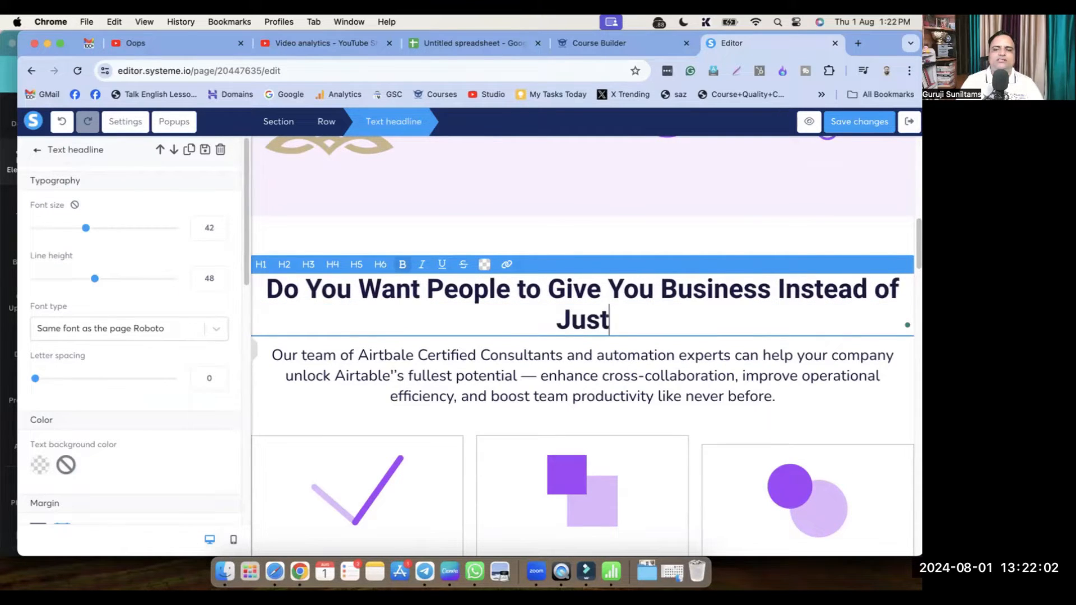
key(BackSpace)
text(ing Your Number)
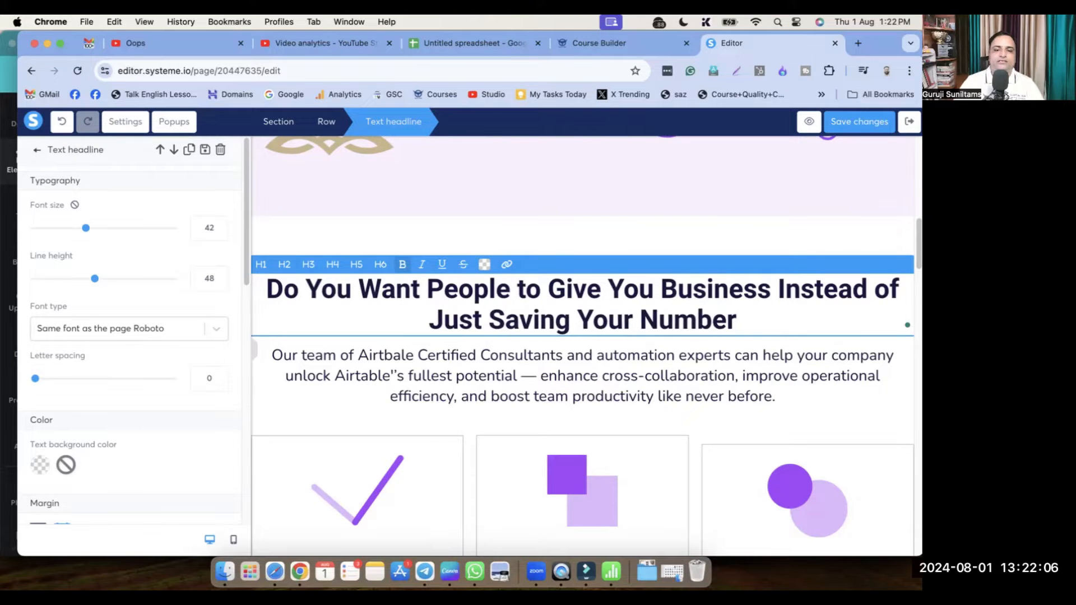
scroll(534, 336, down, 5)
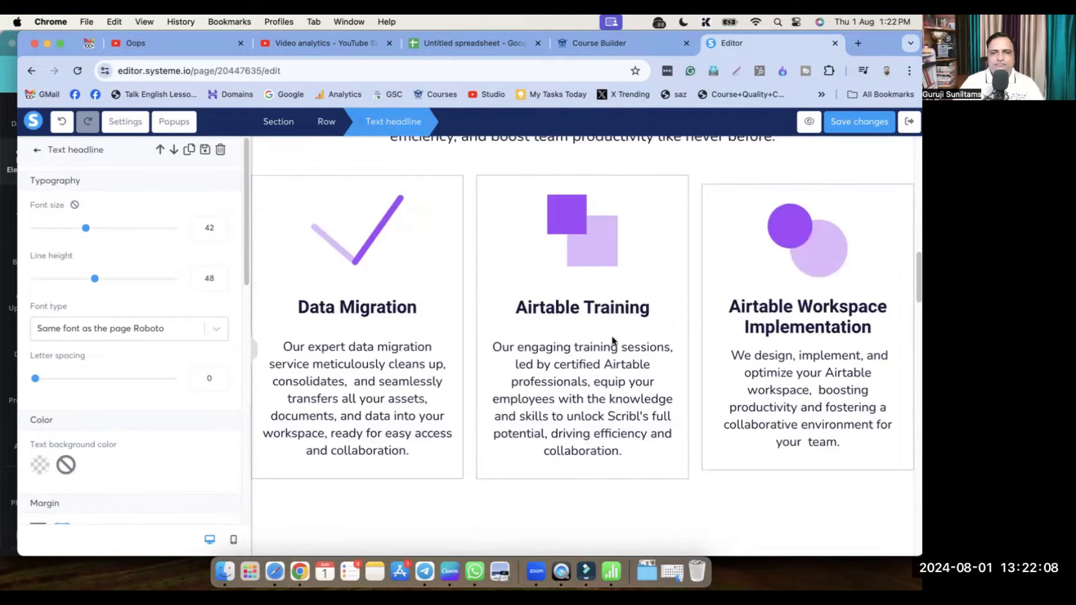
click(673, 304)
scroll(674, 307, up, 5)
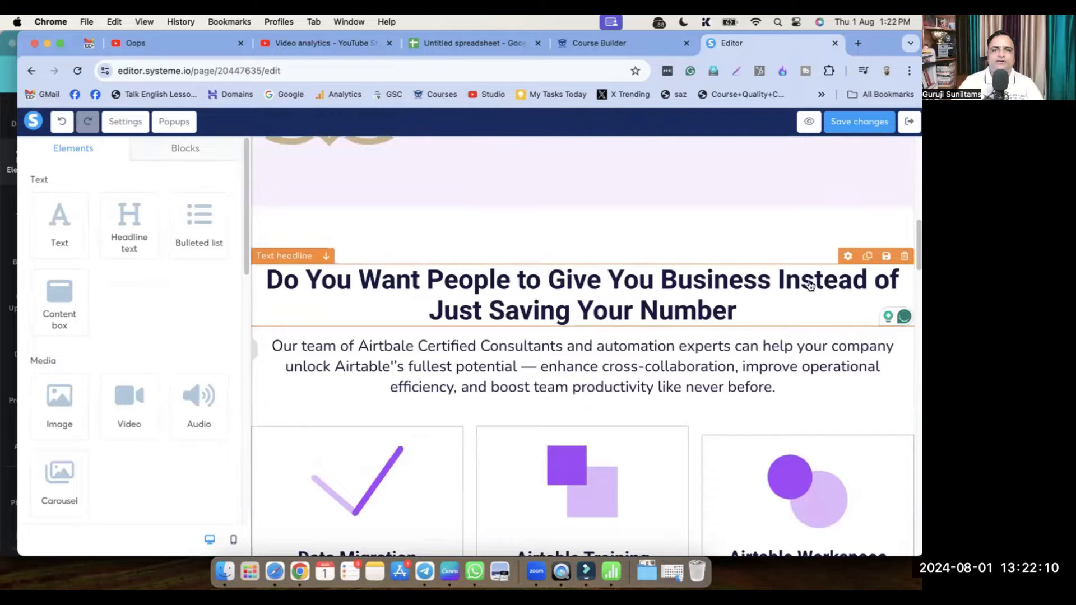
Replace the paragraph under the headline with the Digital Business Card sentence ending 'you will get more business.'
triple_click(571, 348)
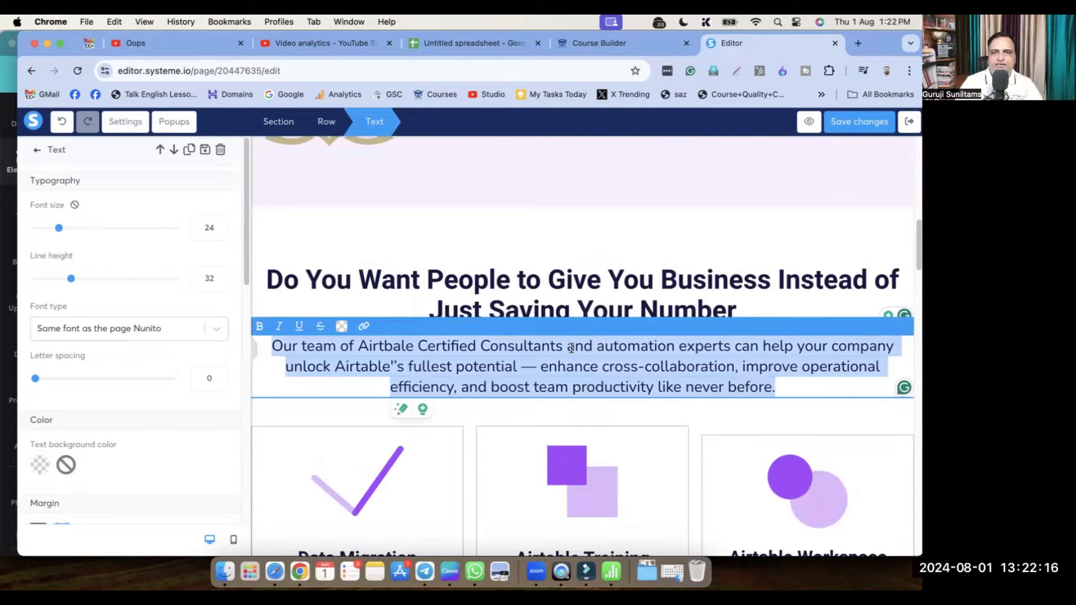
text(Here)
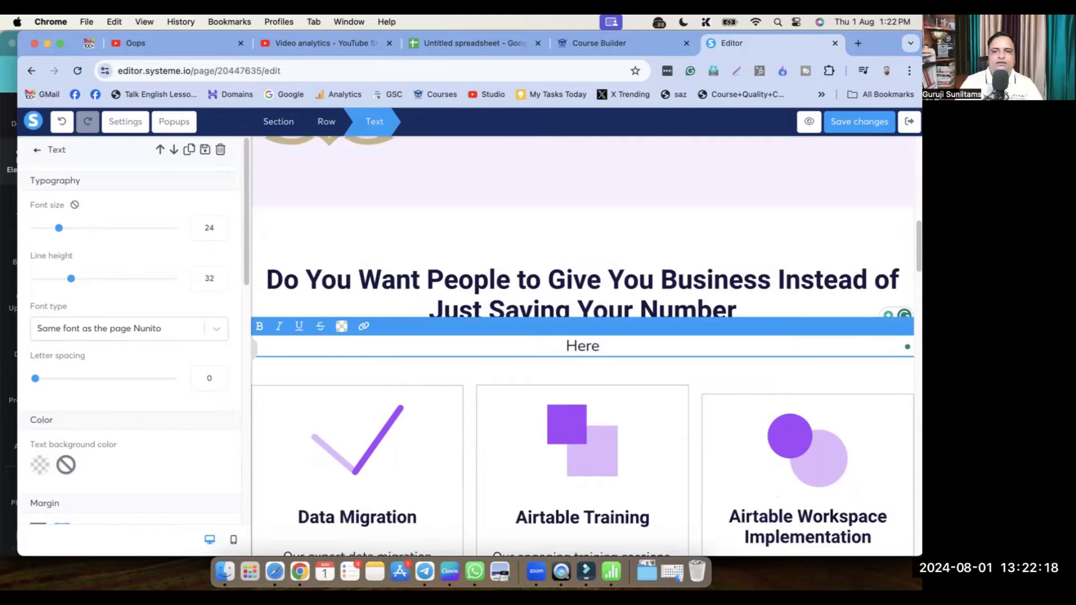
text(, )
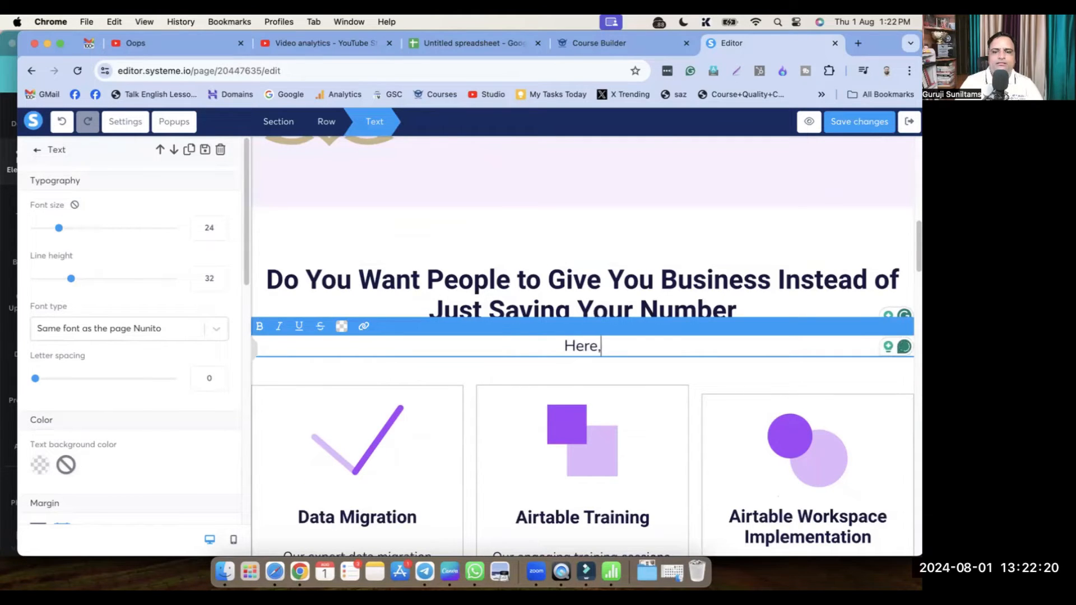
text(Di)
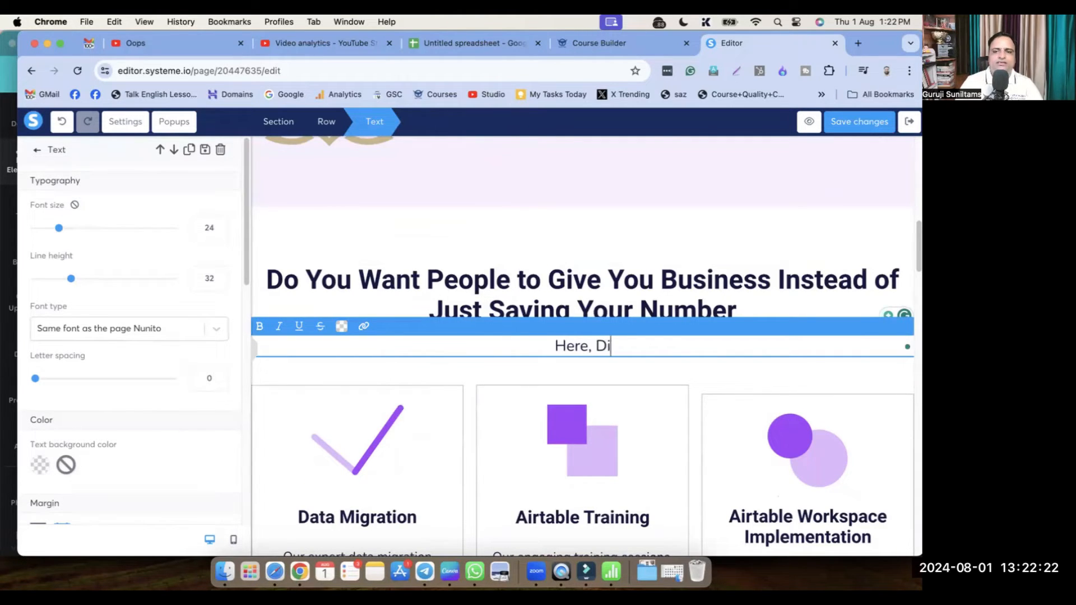
text(gital Busine)
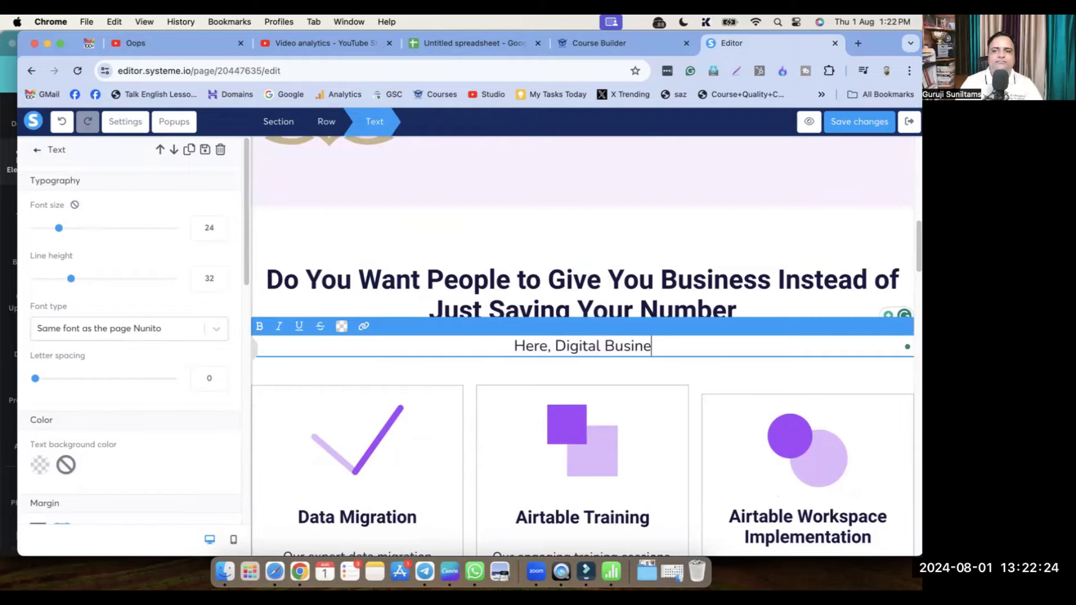
text(ss Card)
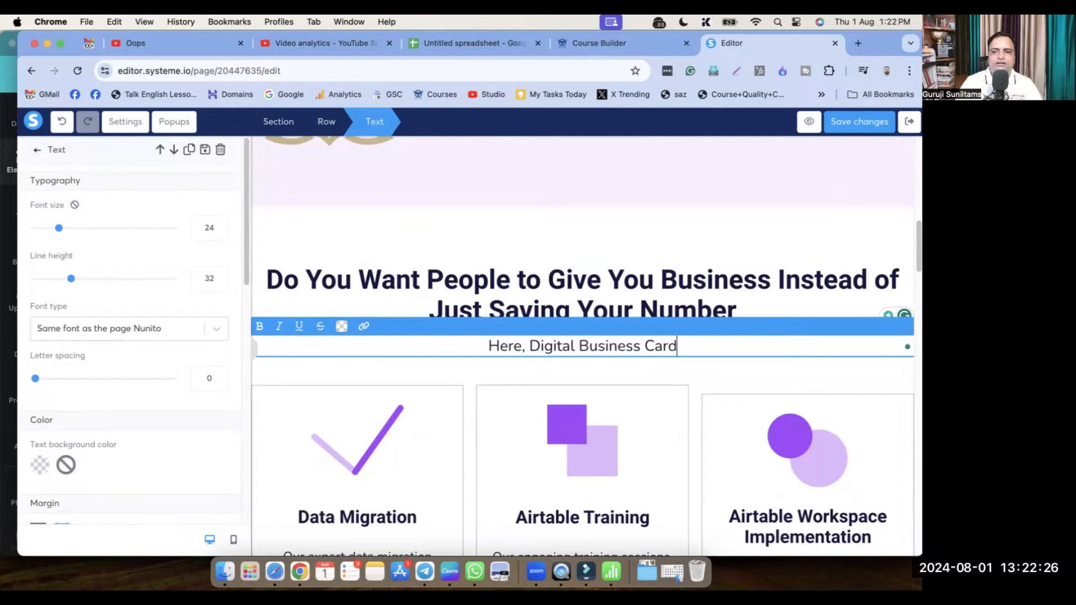
text( cn pla)
key(BackSpace)
key(BackSpace)
key(BackSpace)
key(BackSpace)
key(BackSpace)
key(BackSpace)
text(can play)
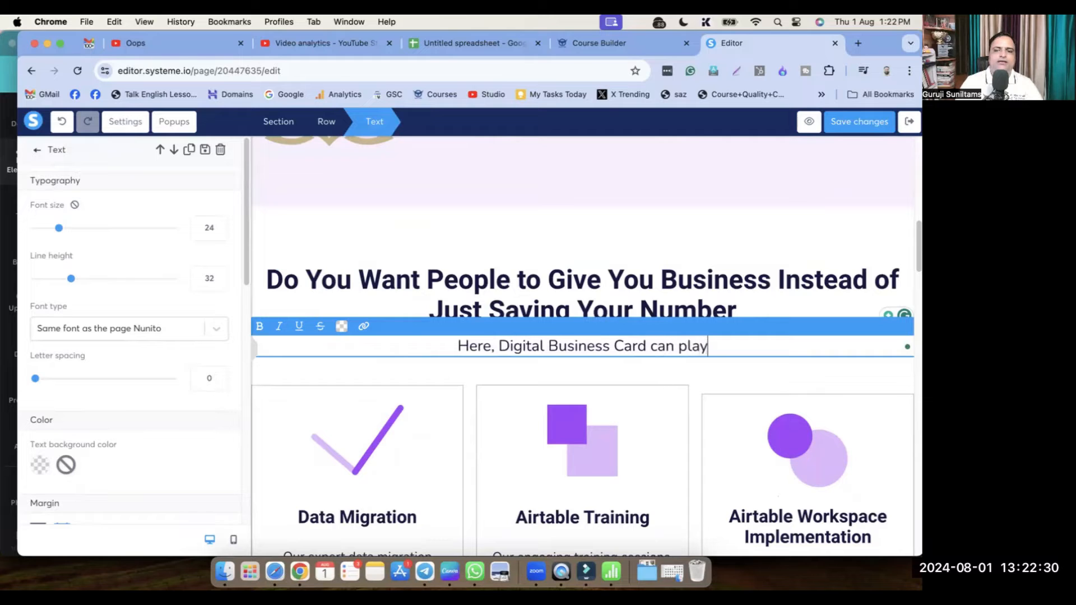
text( a critical role )
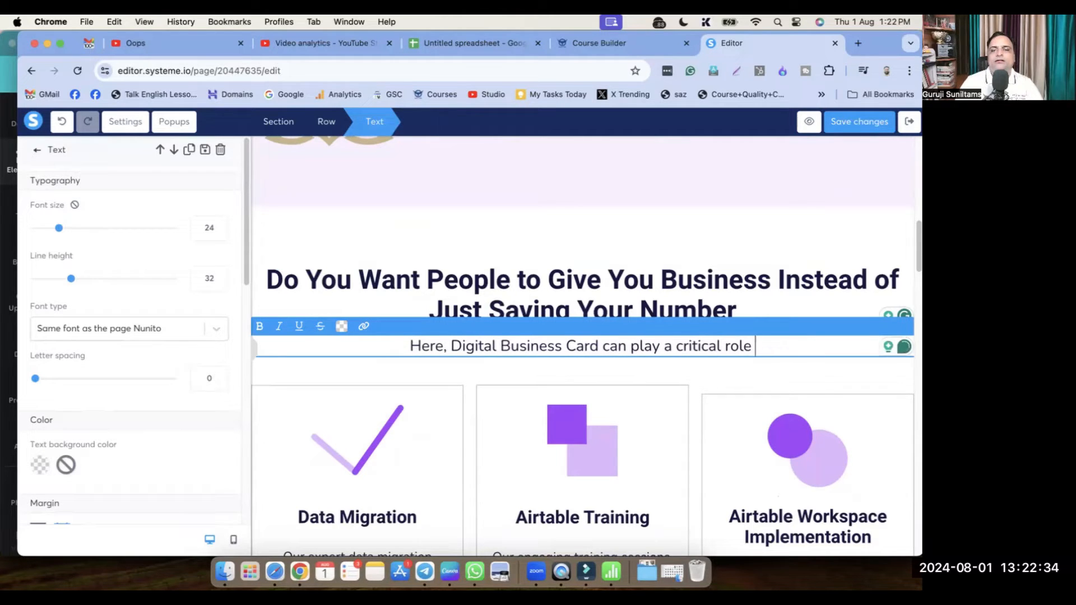
text(for y)
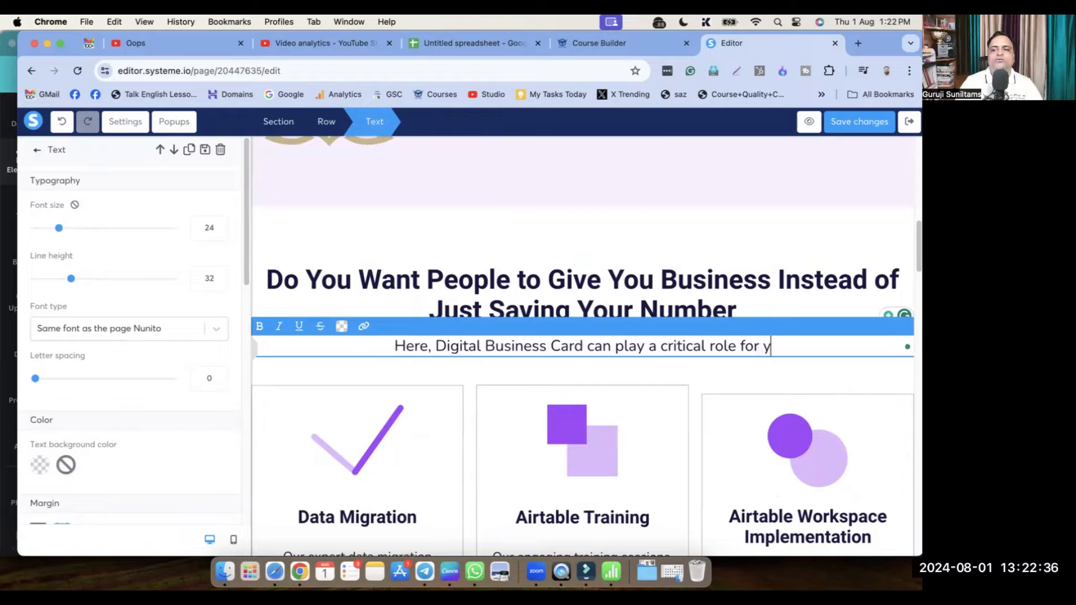
text(ou, and)
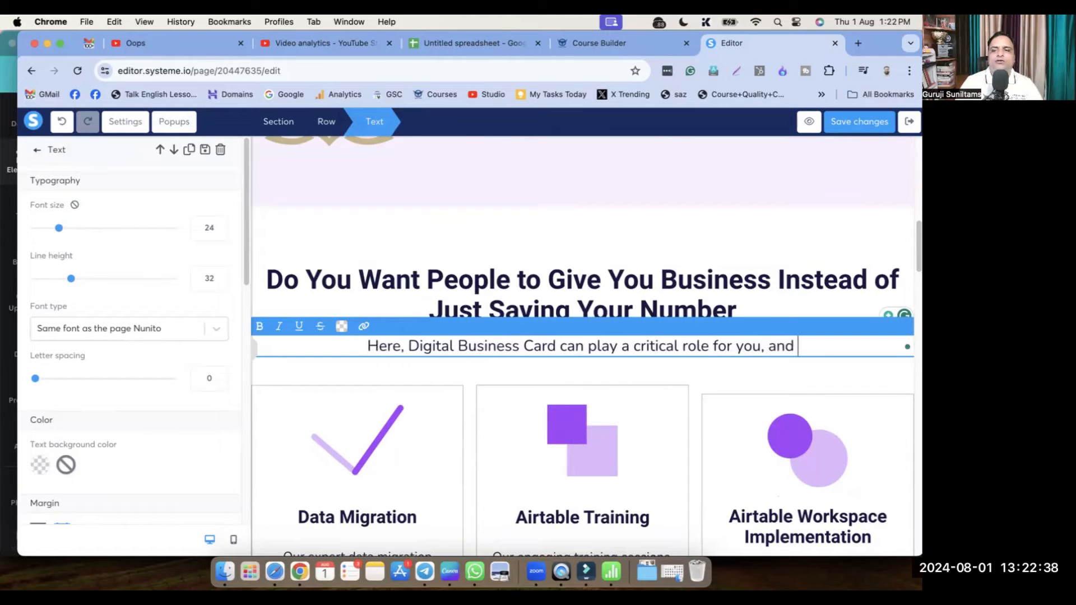
text( you will get more business,)
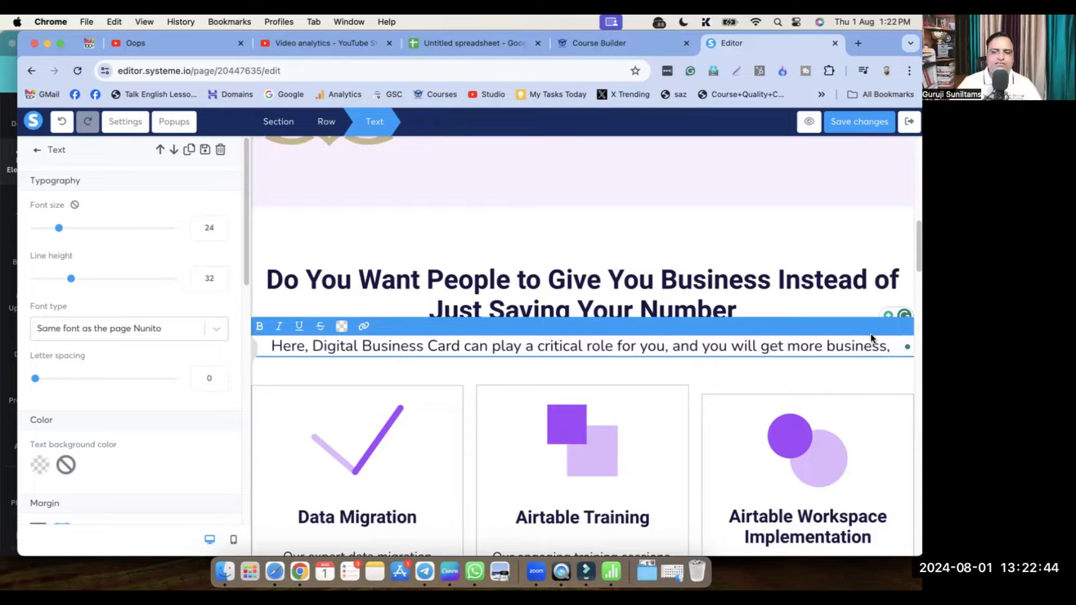
key(BackSpace)
text(.)
scroll(838, 329, down, 1)
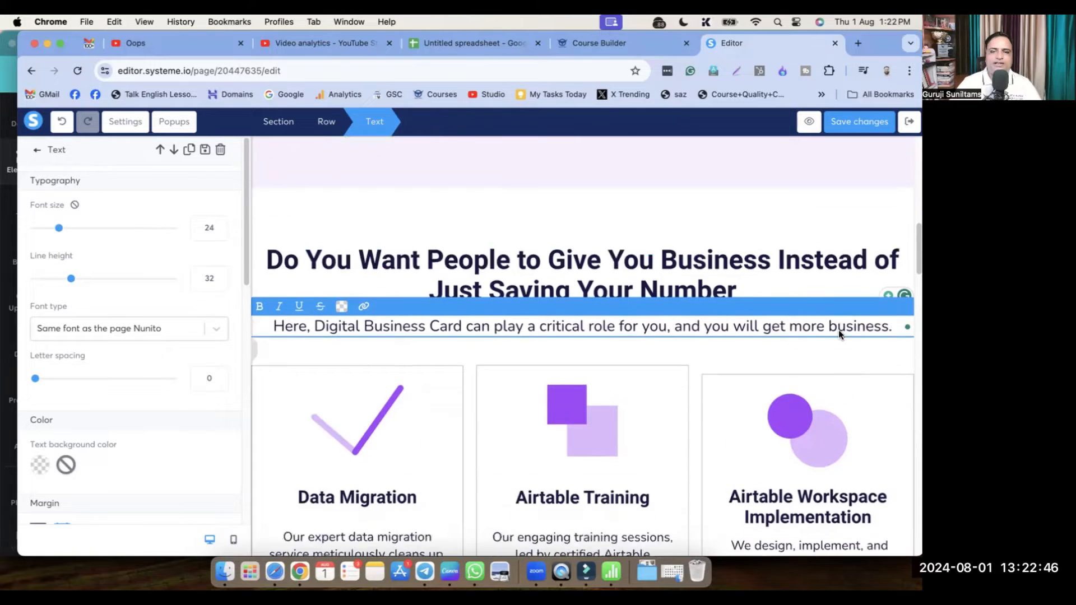
scroll(713, 325, down, 3)
click(517, 442)
scroll(493, 359, down, 6)
scroll(693, 335, up, 3)
scroll(611, 353, up, 5)
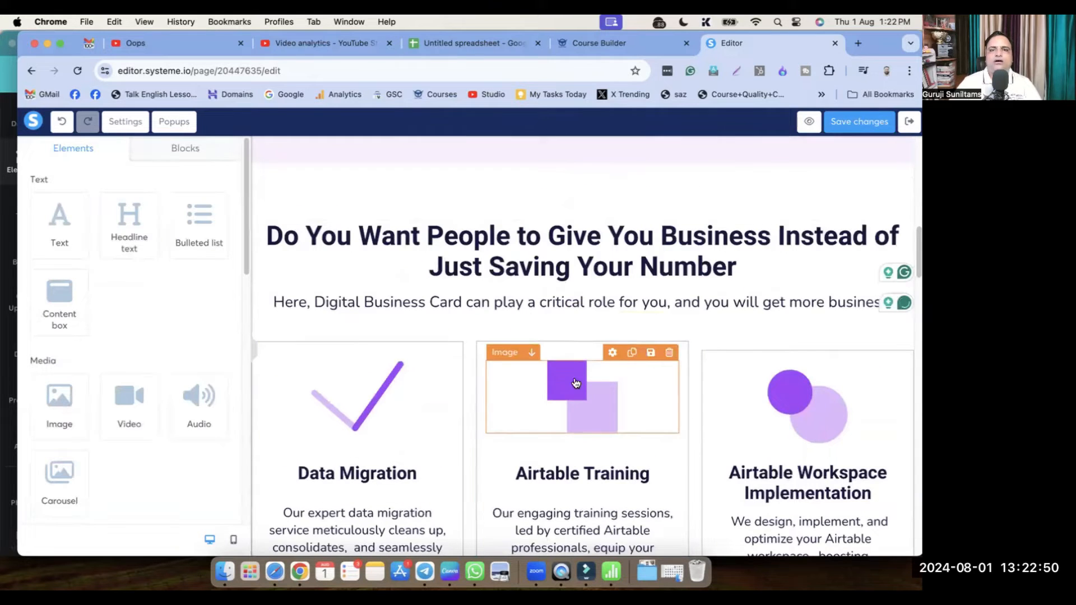
scroll(576, 391, down, 1)
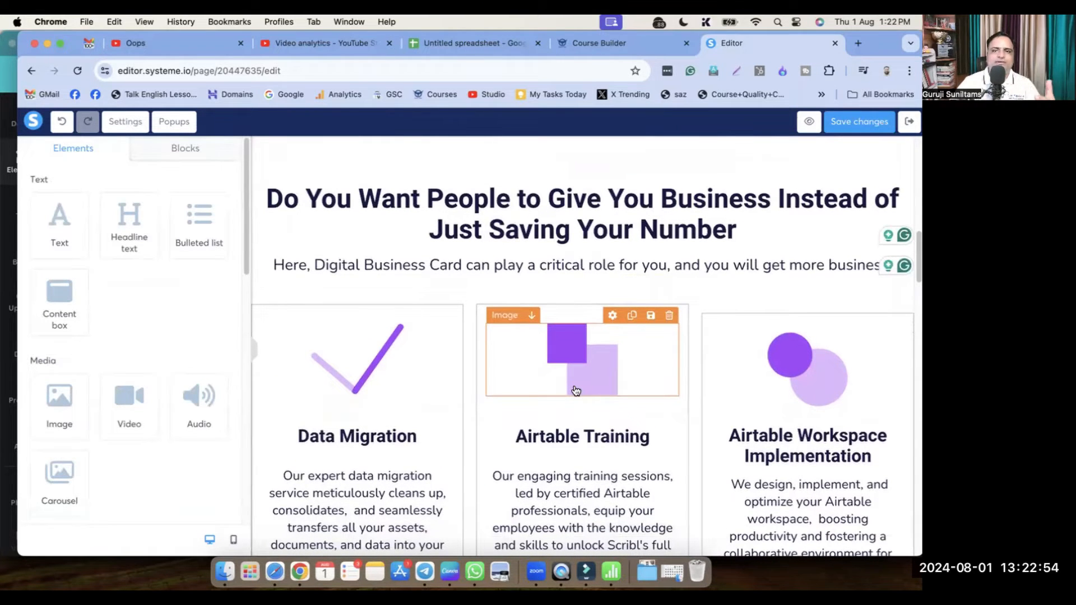
scroll(729, 353, down, 1)
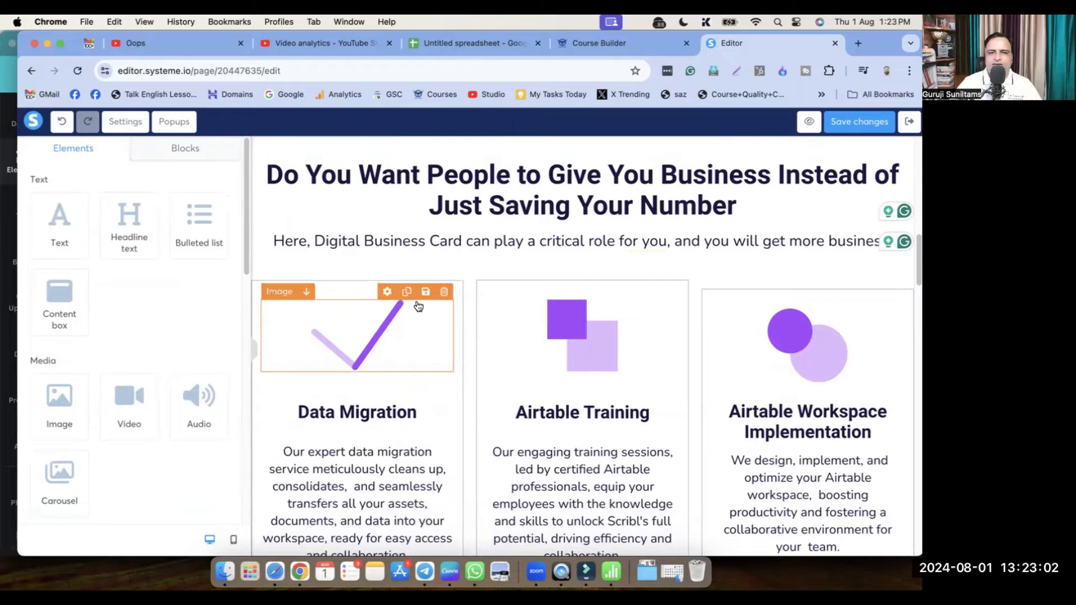
click(466, 291)
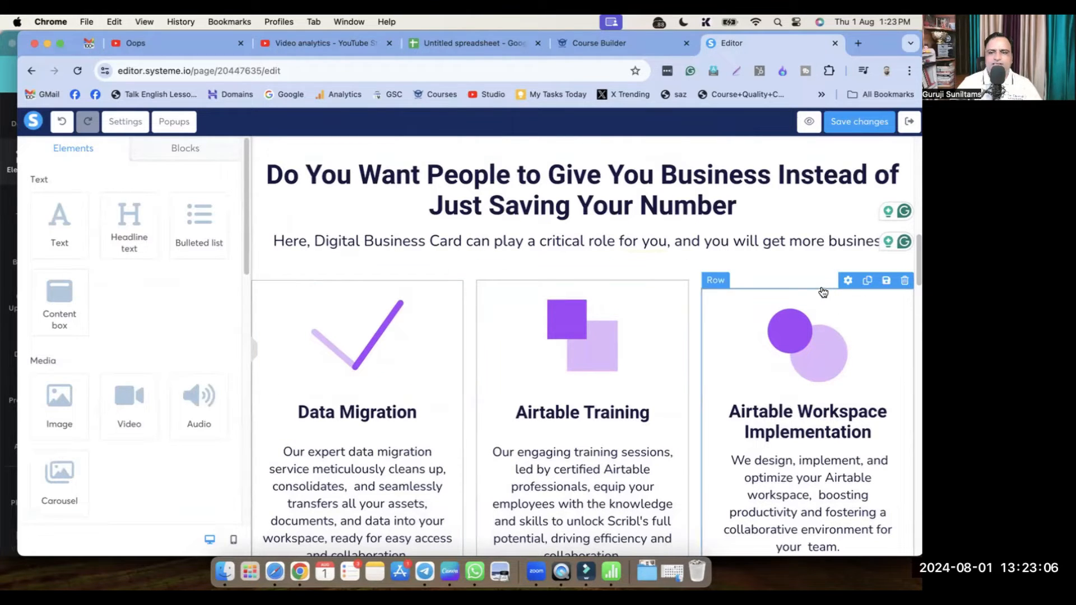
click(868, 272)
scroll(824, 334, down, 8)
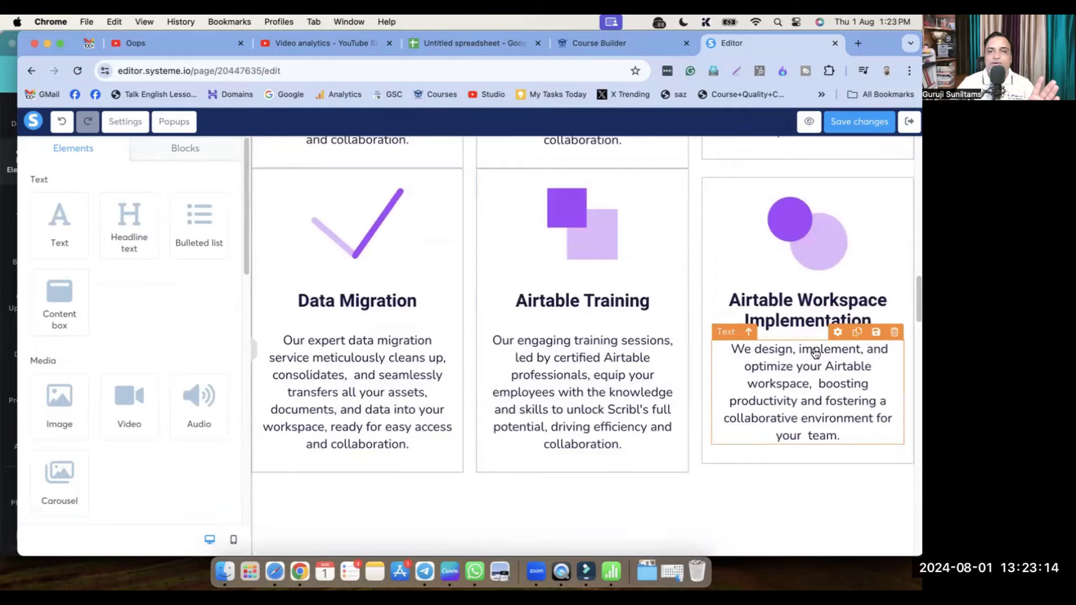
scroll(815, 352, up, 2)
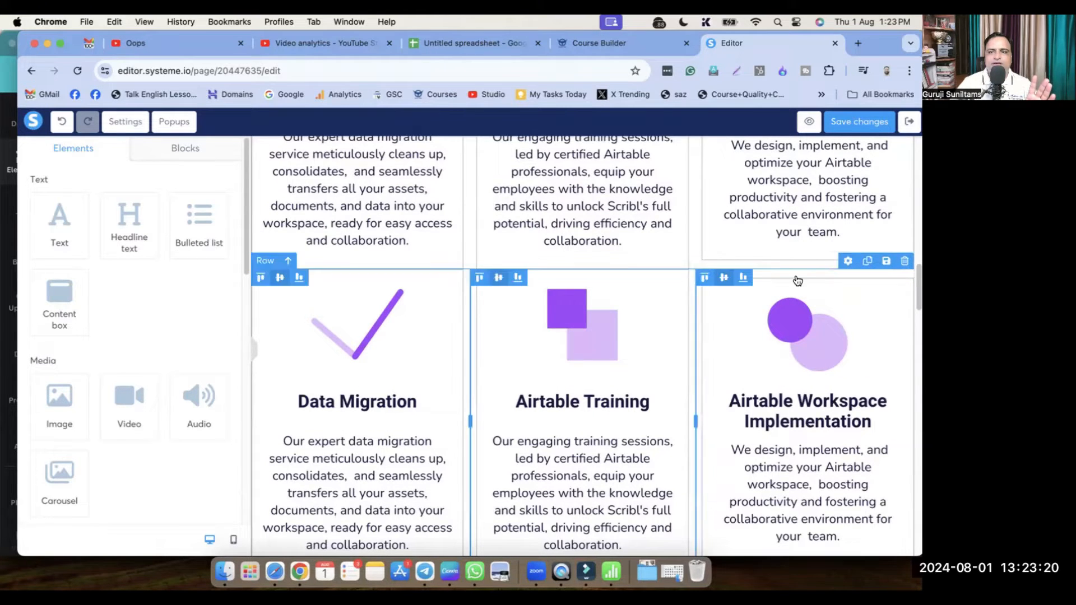
click(905, 263)
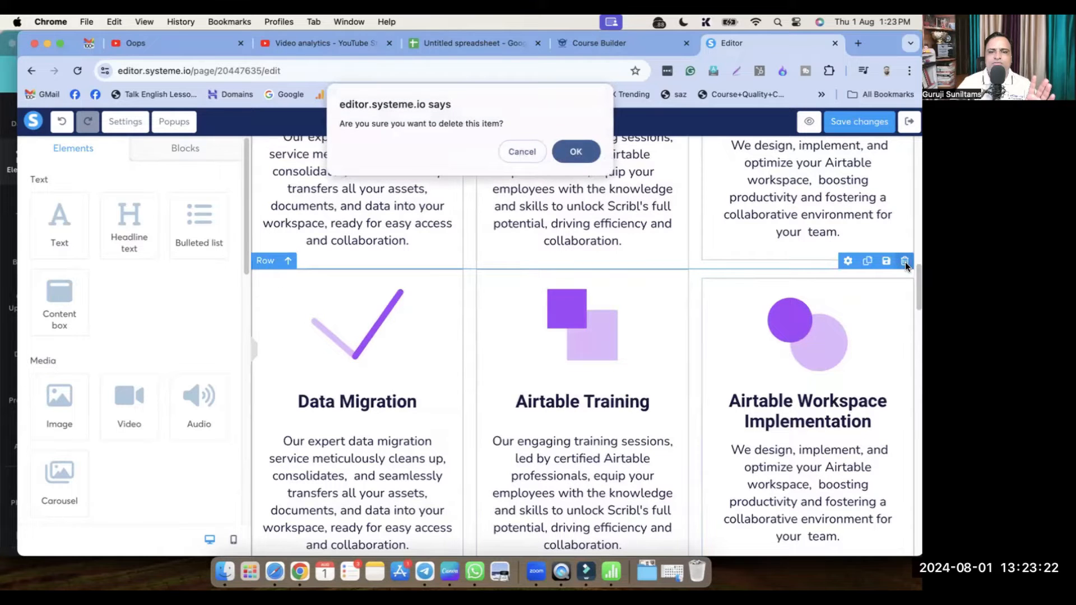
click(576, 152)
scroll(617, 377, up, 5)
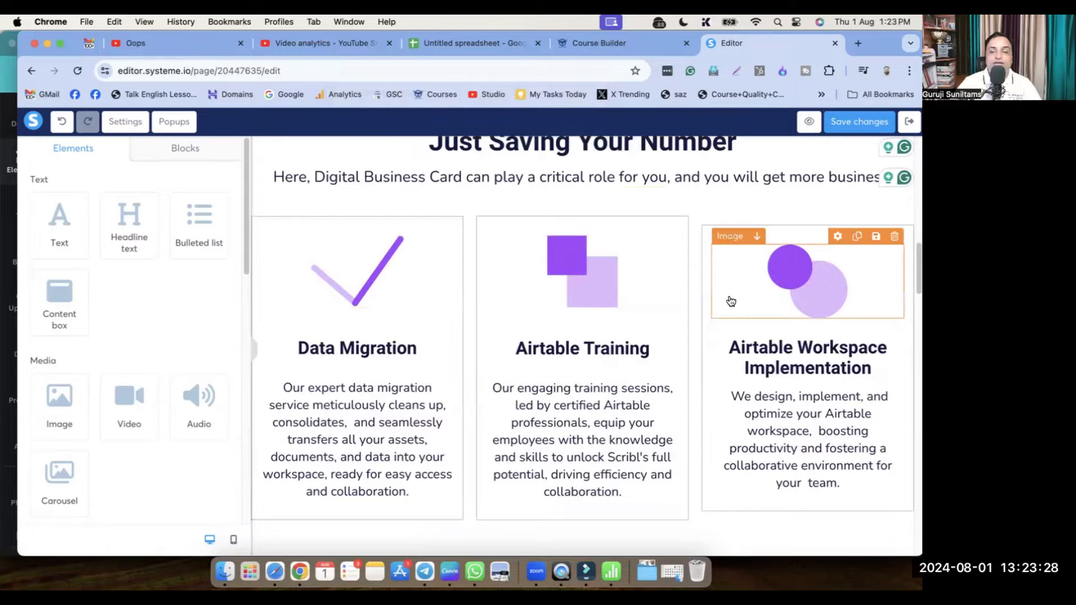
key(super+Tab)
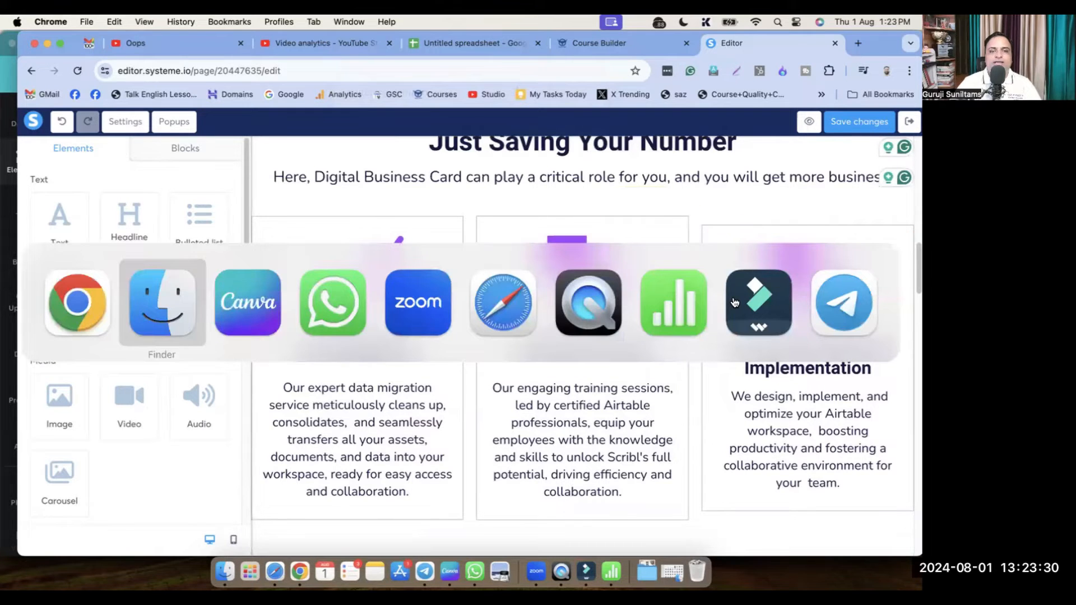
In a new ChatGPT chat, greet it and request a Digital Business Card landing page for business owners
key(super+Tab)
key(super+Tab)
key(super+Tab)
key(super+Tab)
key(super+Tab)
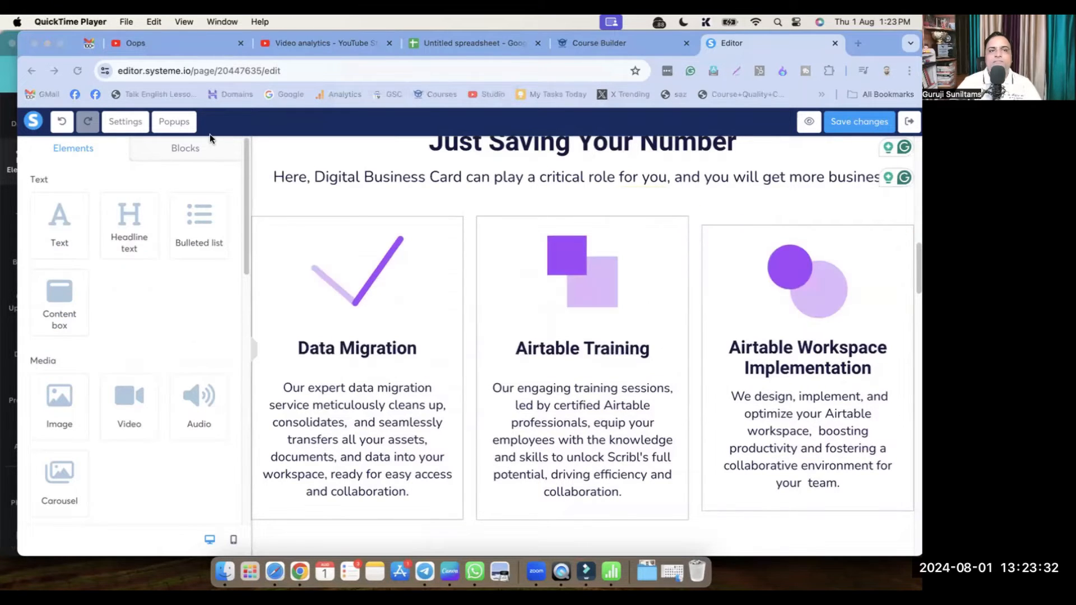
click(274, 572)
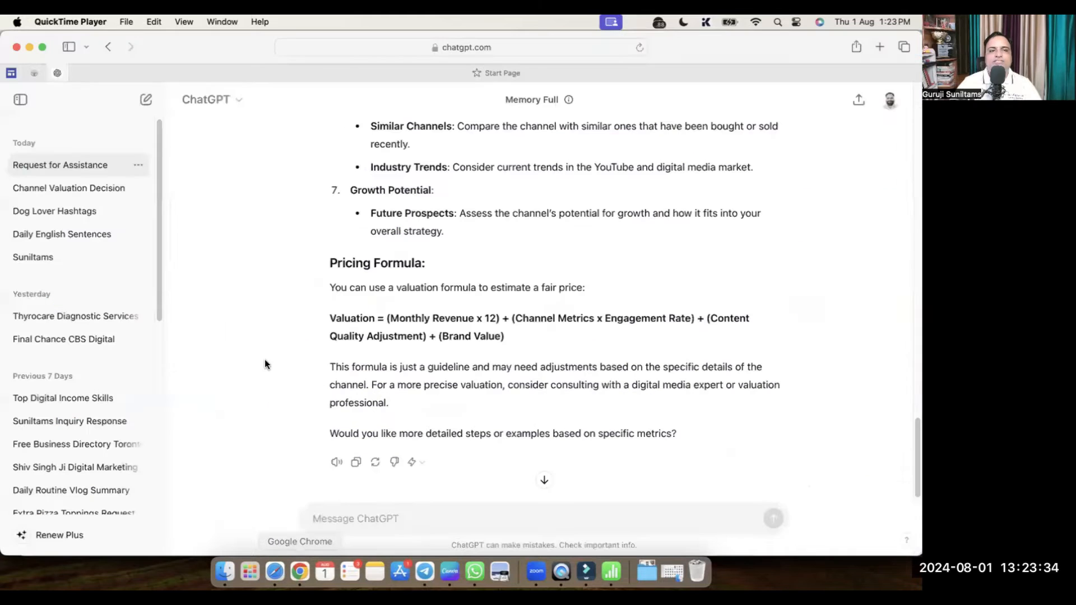
click(145, 99)
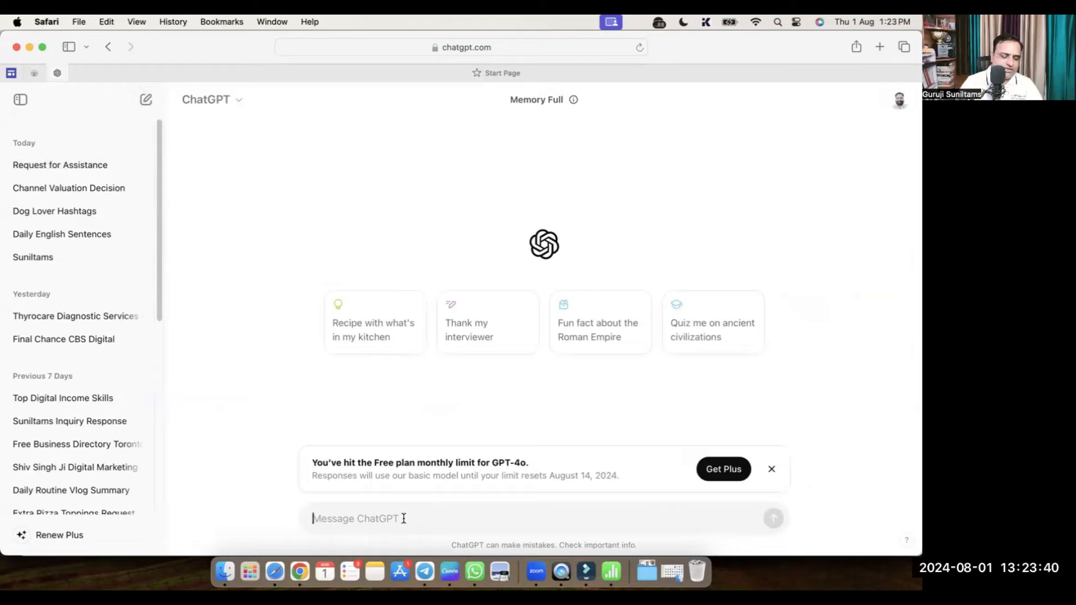
text(Hi ChatGPT,)
key(Return)
text(I am )
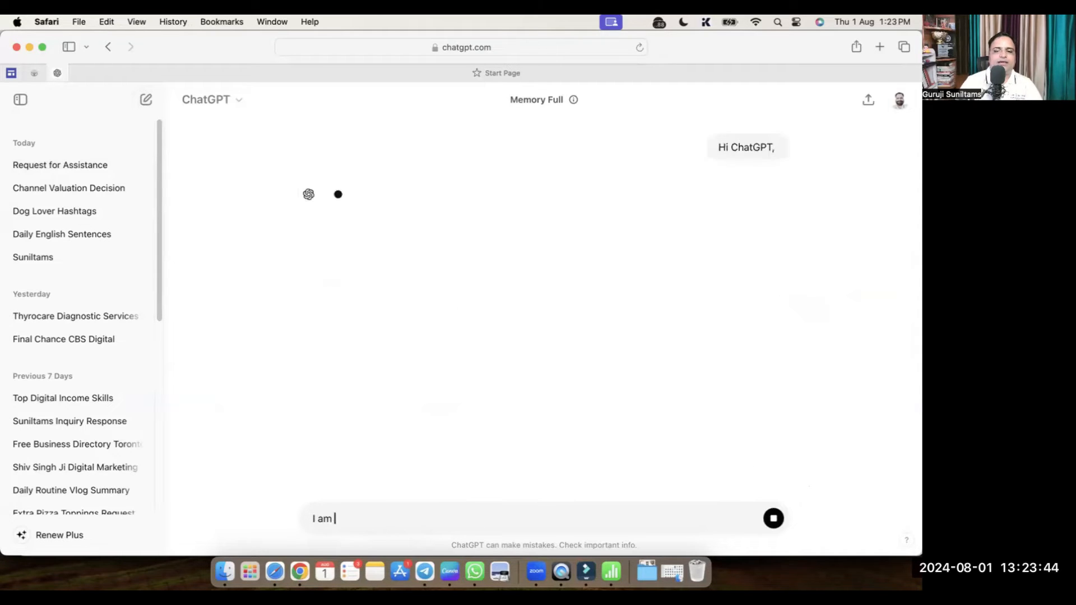
text(creating a )
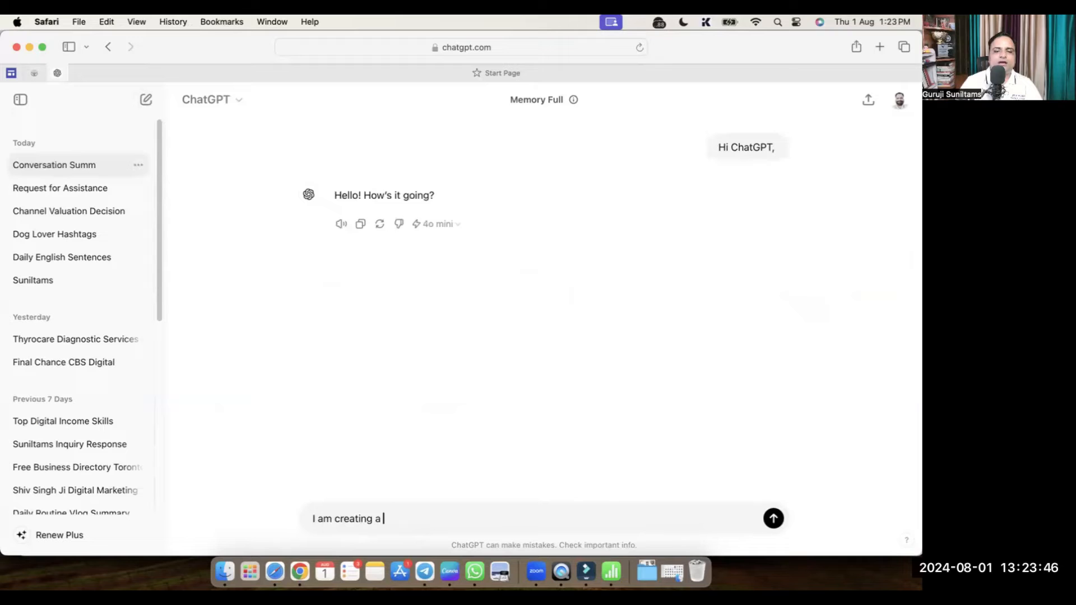
text(landing for the)
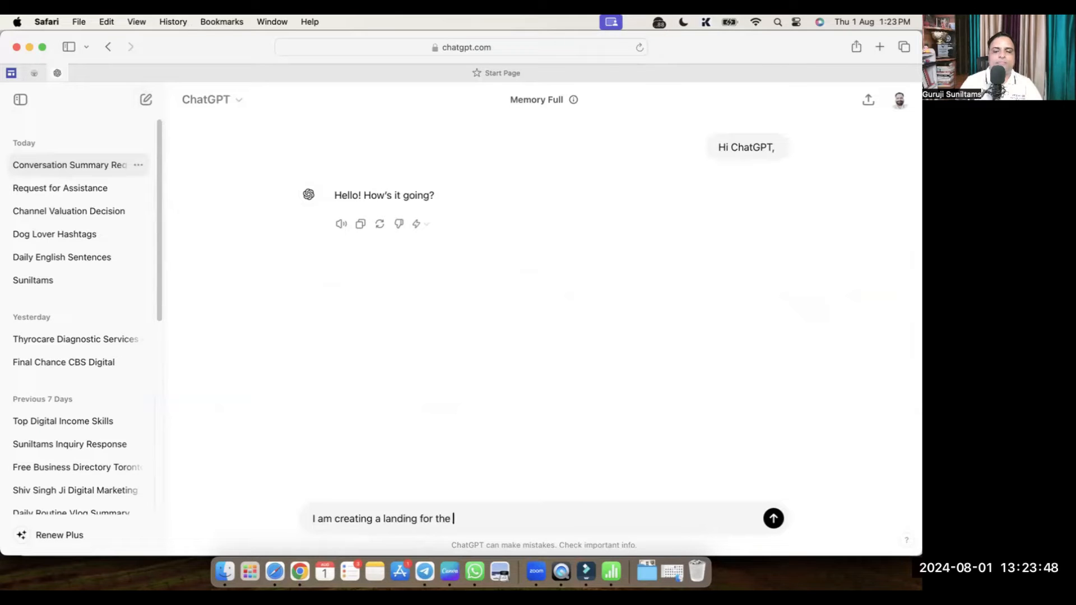
text( Business Onwers who )
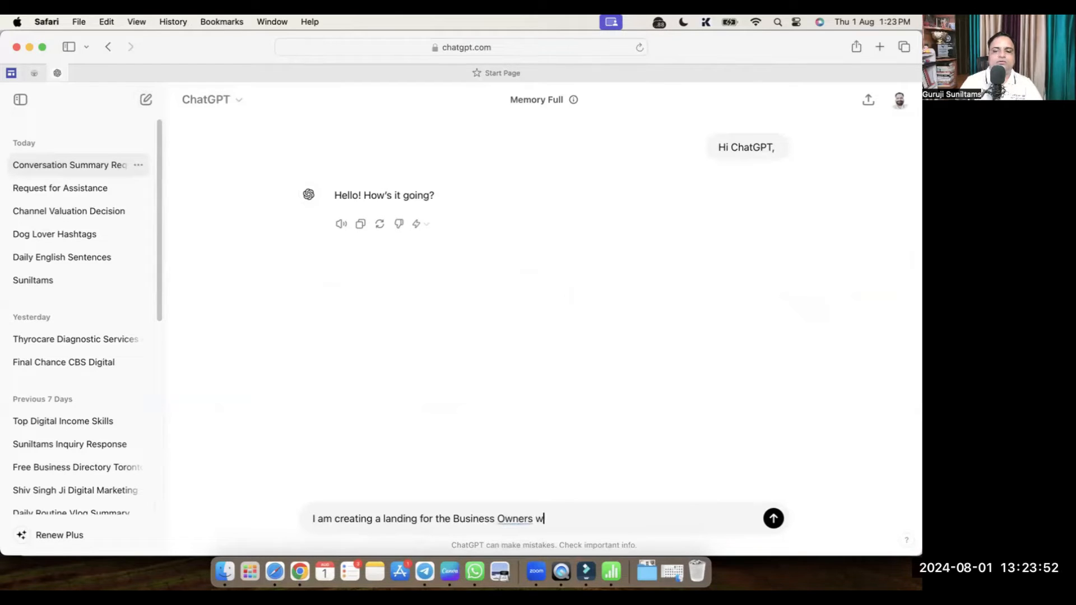
text(want to grow thei)
text(er)
text(e business, )
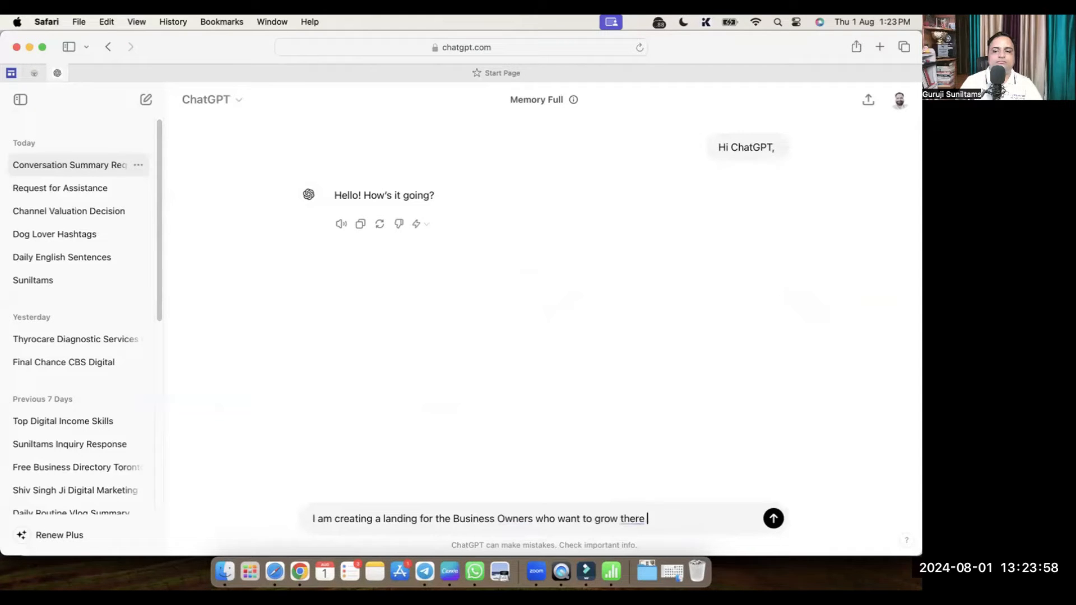
text(I am)
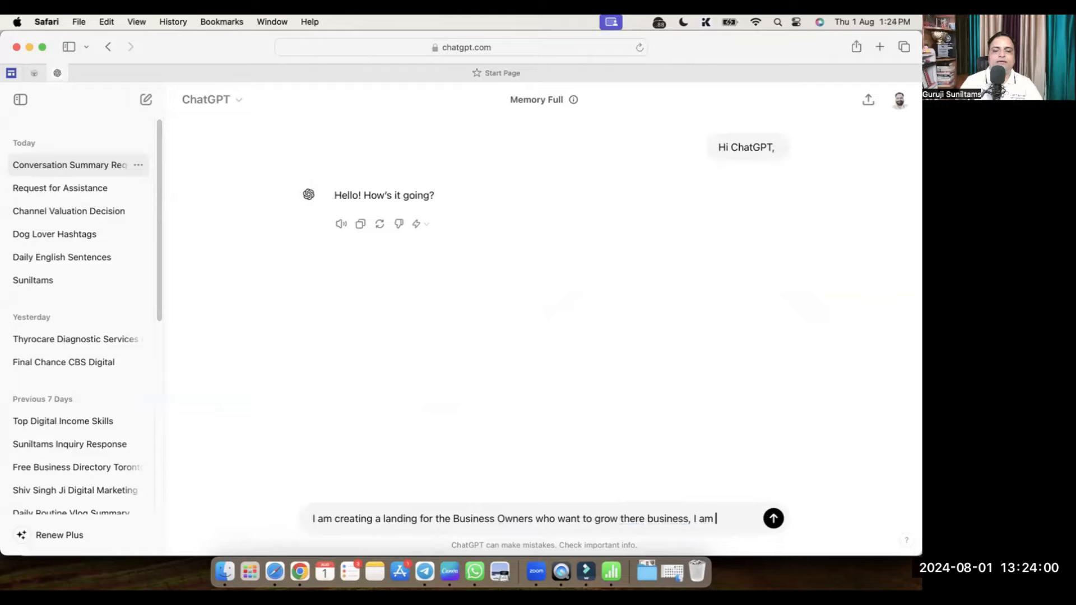
text( propos)
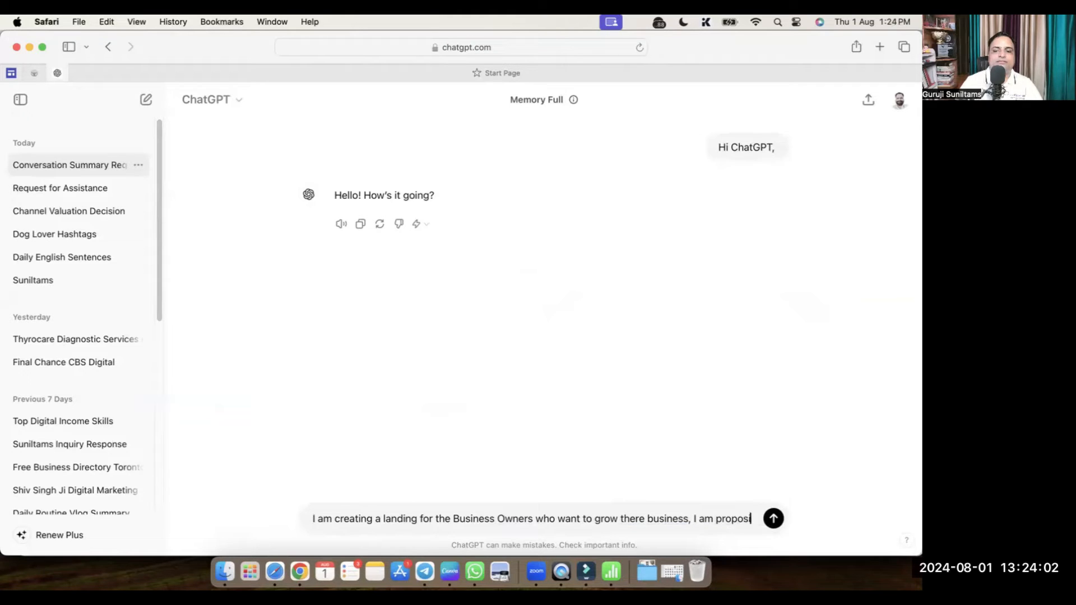
text(ing them the)
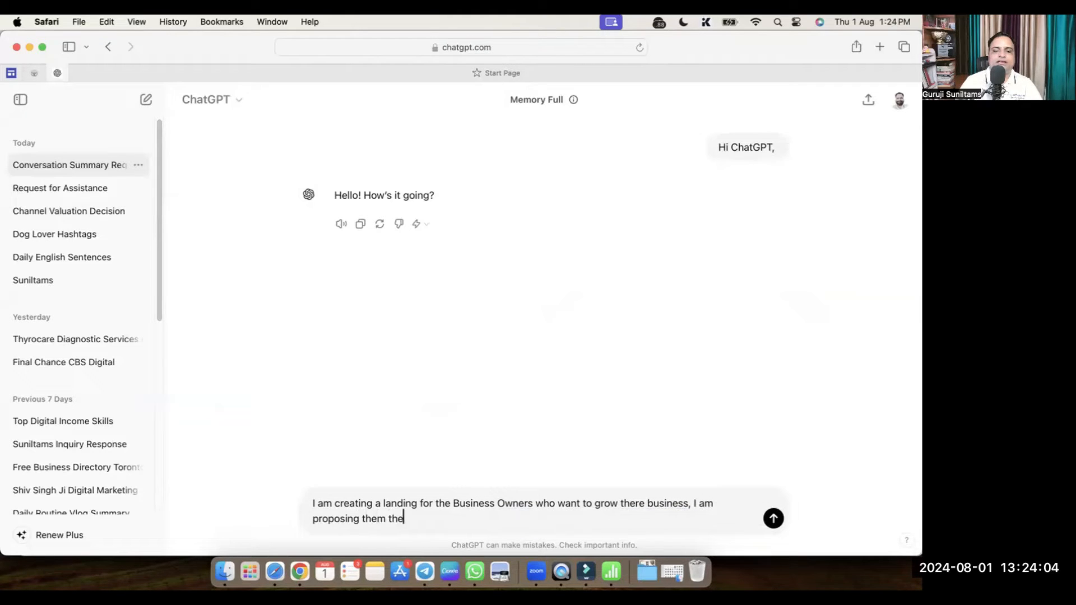
text(t they learn how to create )
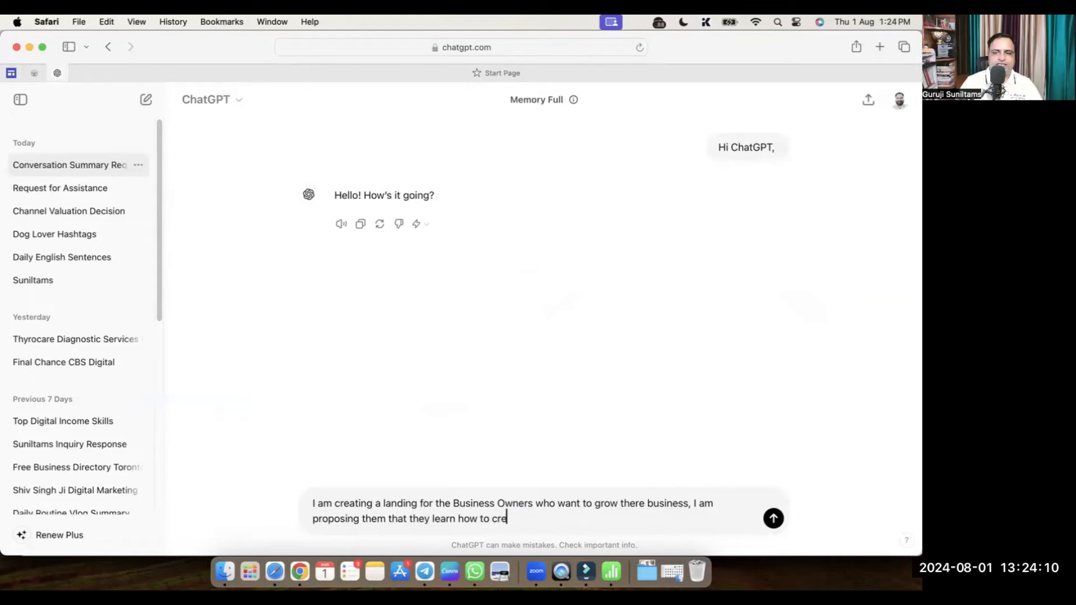
text(a Digital )
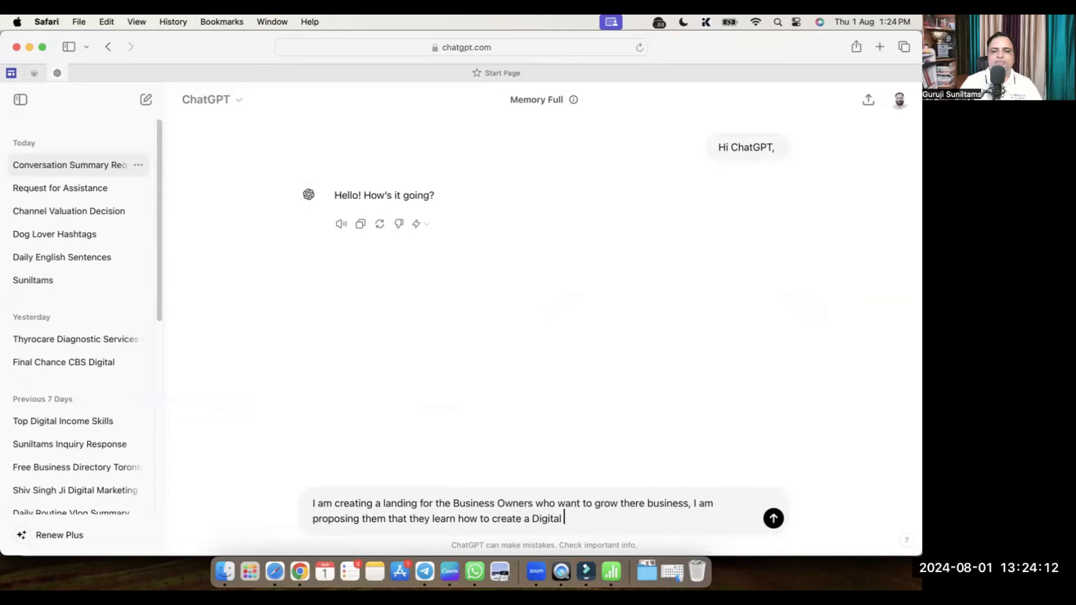
text(Business Card )
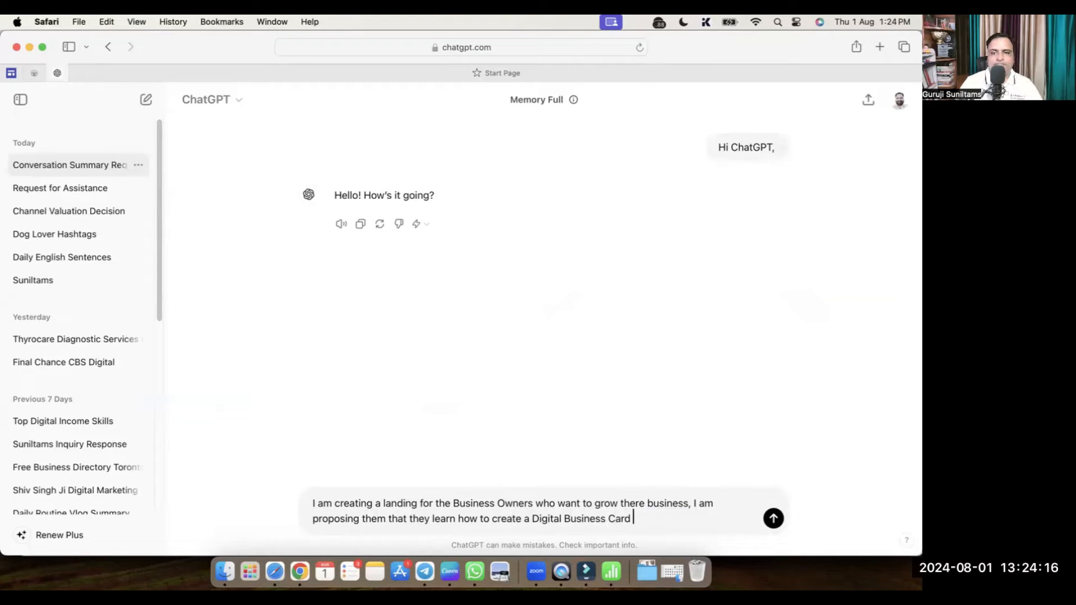
text( and get more business)
key(Return)
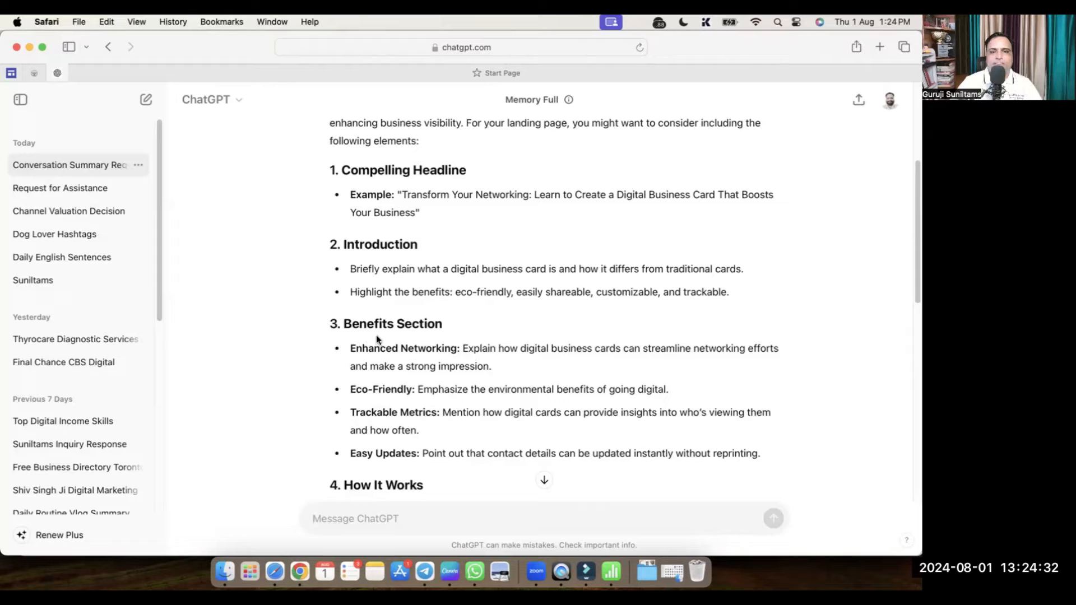
Retitle the Data Migration card 'Enhanced Networking', copied from ChatGPT's benefits list
drag(344, 324, 506, 323)
drag(375, 346, 457, 348)
click(386, 352)
double_click(385, 352)
drag(385, 352, 437, 349)
key(super+c)
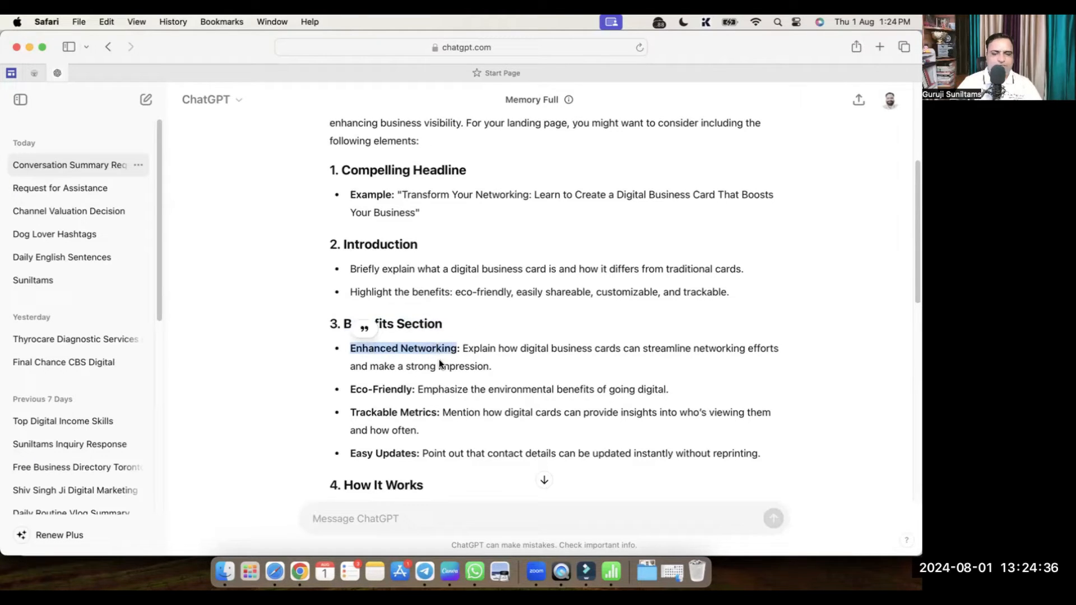
key(super+Tab)
key(super+Tab)
key(super+Tab)
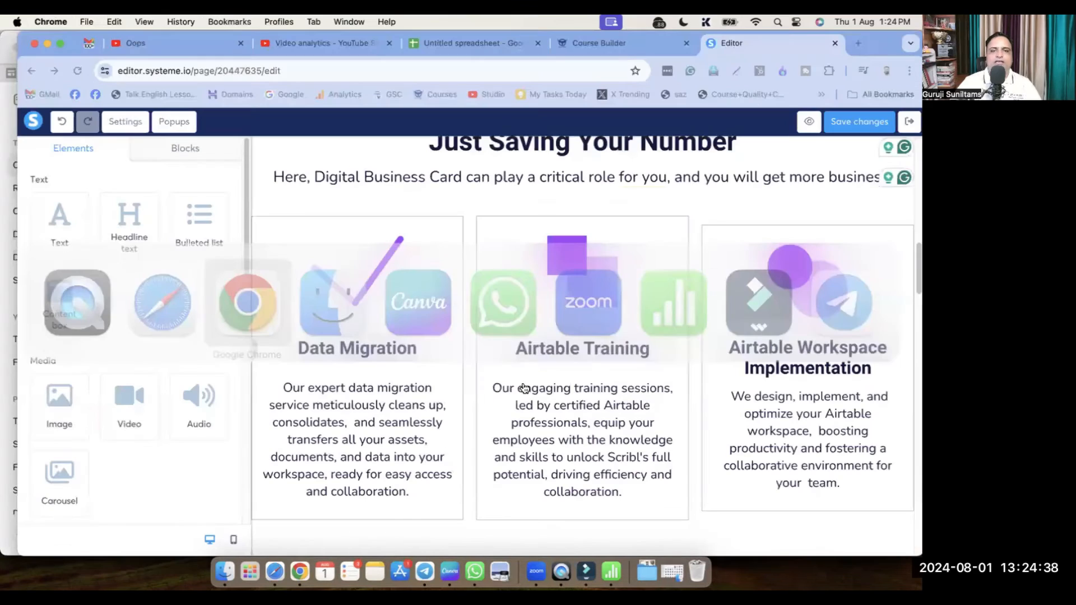
double_click(343, 341)
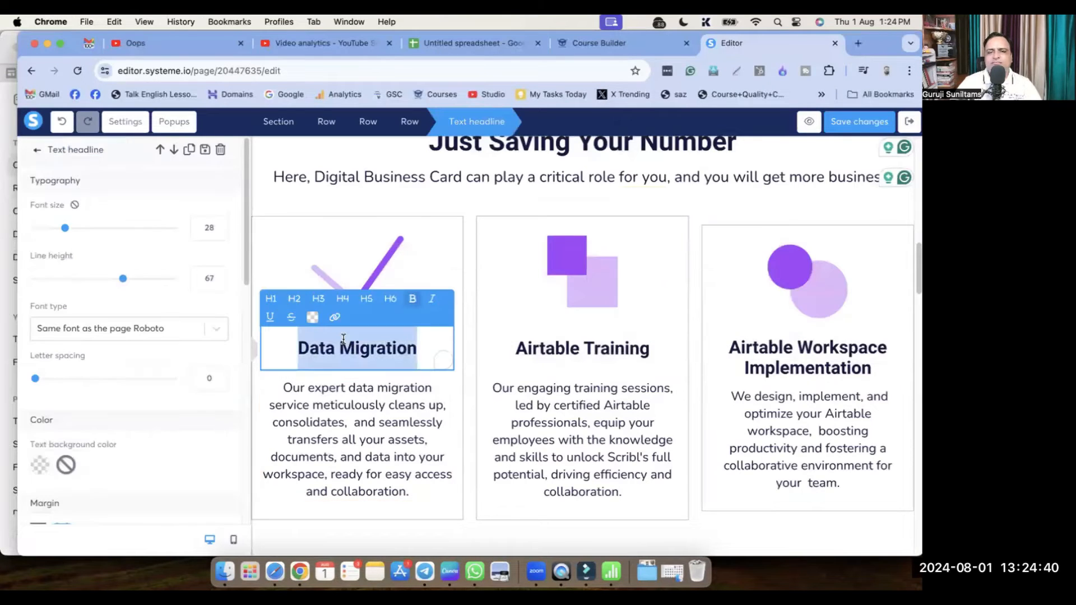
key(super+v)
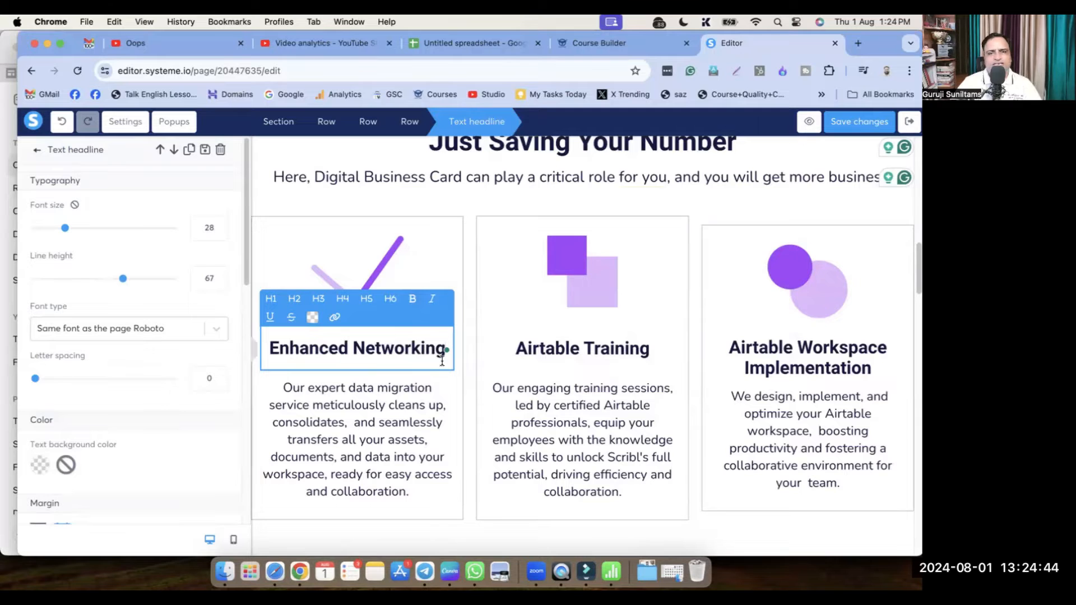
Retitle the Airtable Training card 'Eco-Friendly', copied from ChatGPT
key(super+Tab)
key(super+Tab)
key(Tab)
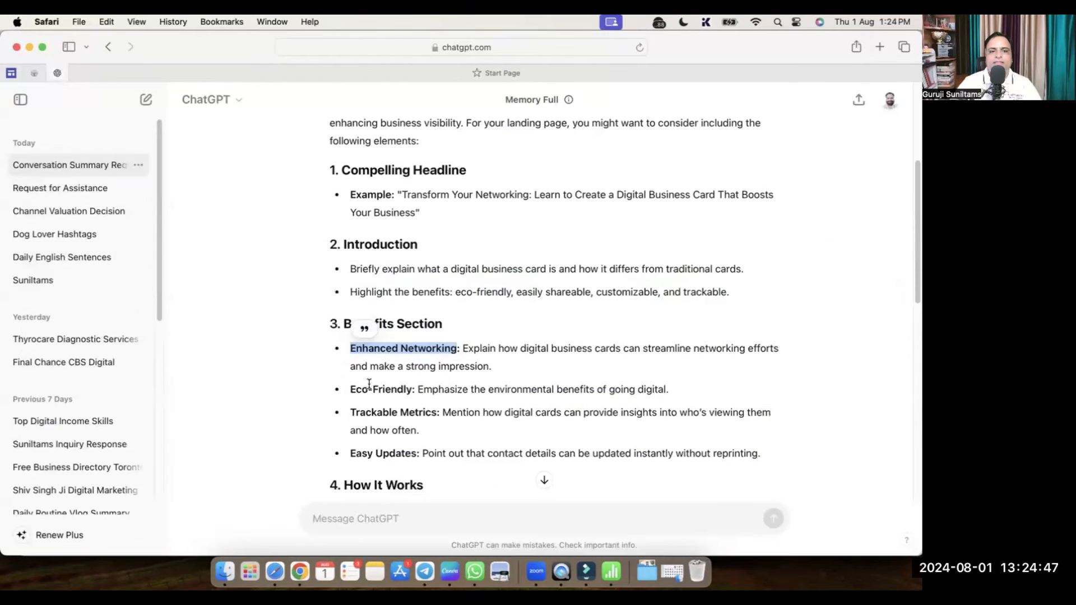
drag(351, 389, 412, 390)
key(super+c)
key(super+Tab)
key(super+Tab)
click(549, 351)
key(super+a)
key(super+v)
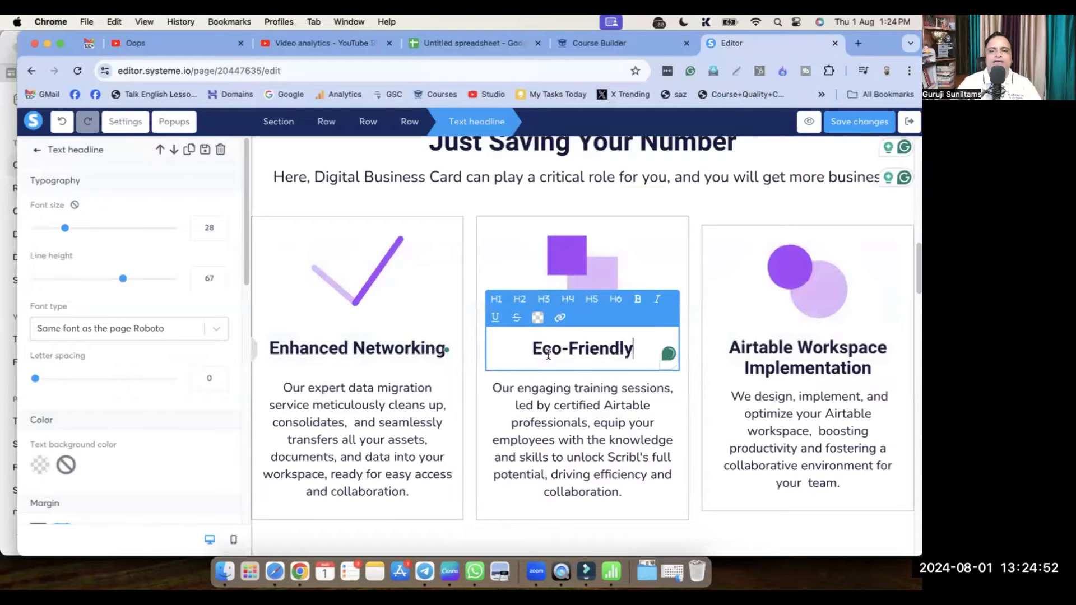
Retitle the Airtable Workspace Implementation card 'Easy Updates', copied from ChatGPT
key(super+Tab)
click(364, 411)
drag(364, 412, 418, 409)
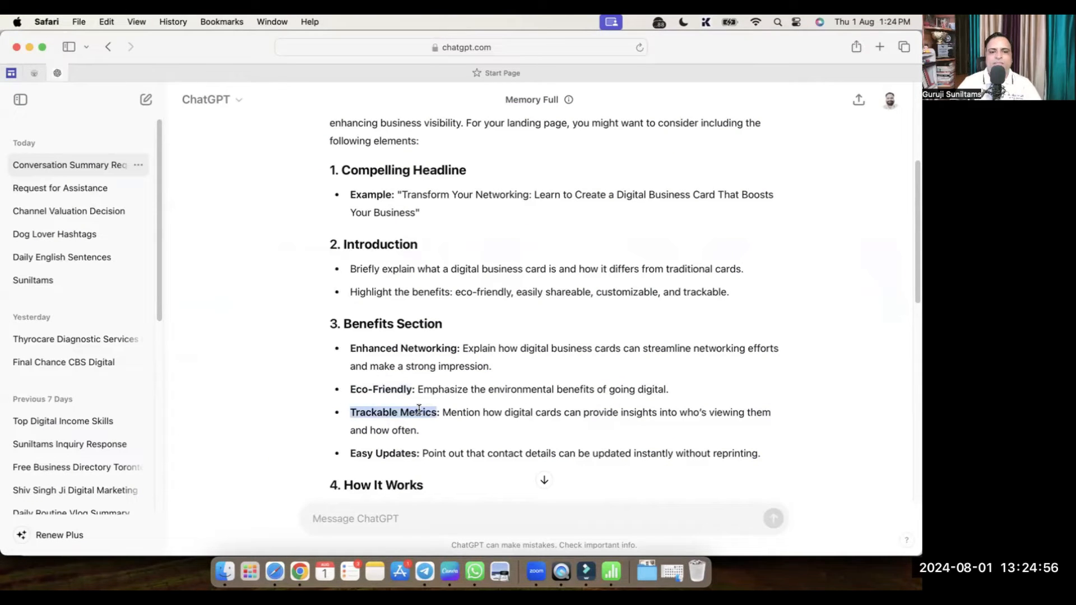
drag(359, 453, 402, 452)
key(super+c)
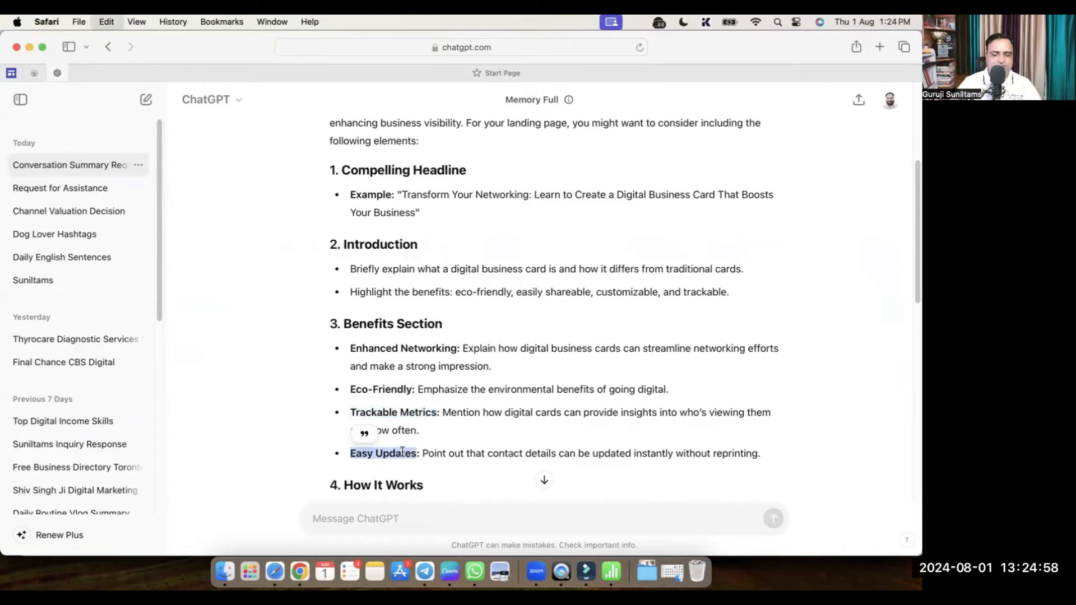
key(super+Tab)
click(785, 355)
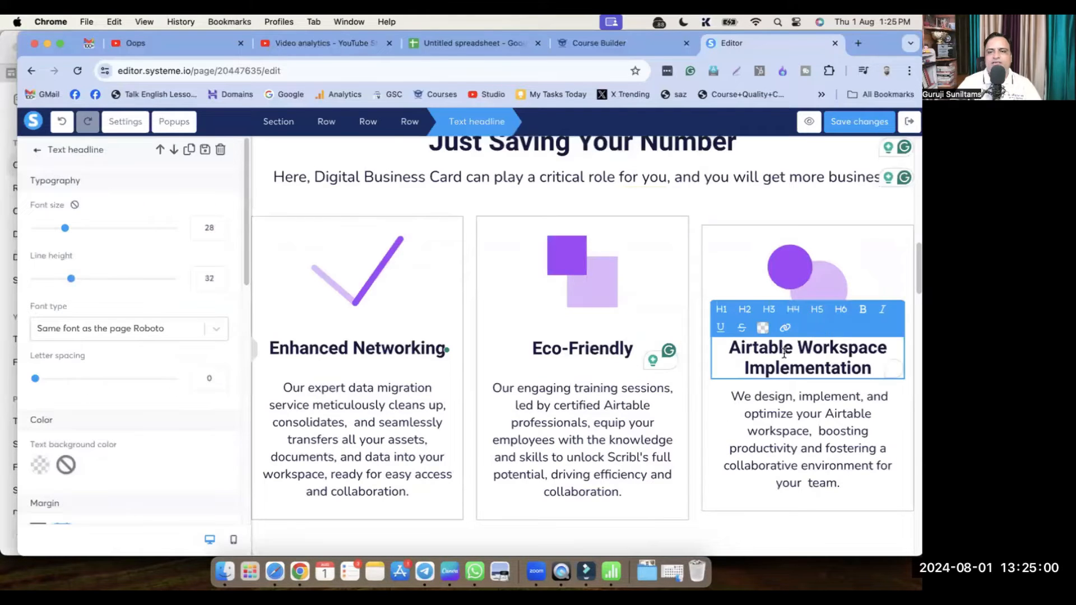
key(super+a)
key(super+v)
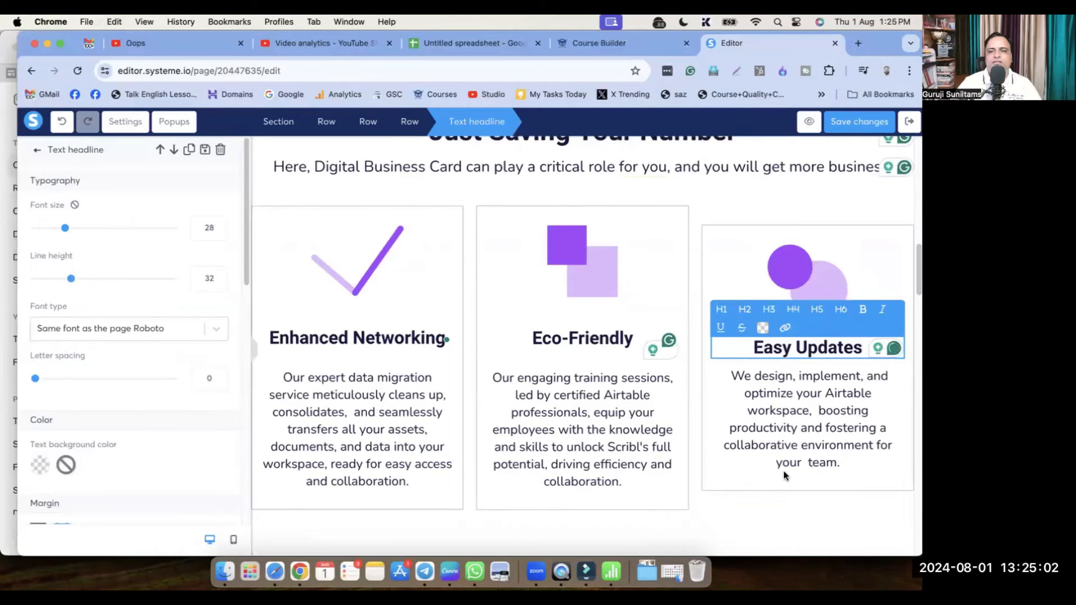
key(Escape)
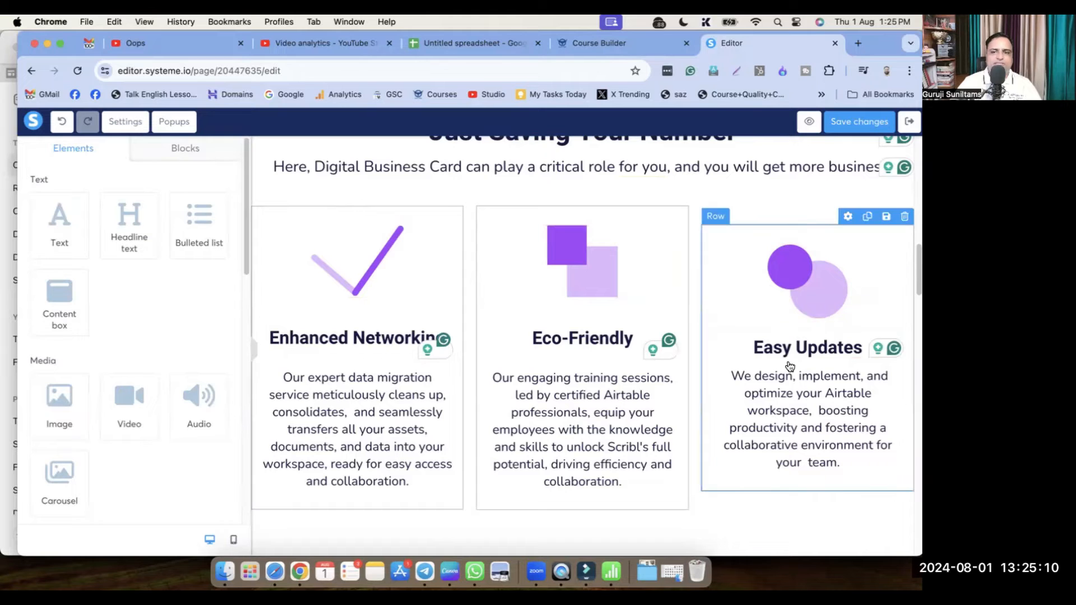
scroll(650, 413, down, 2)
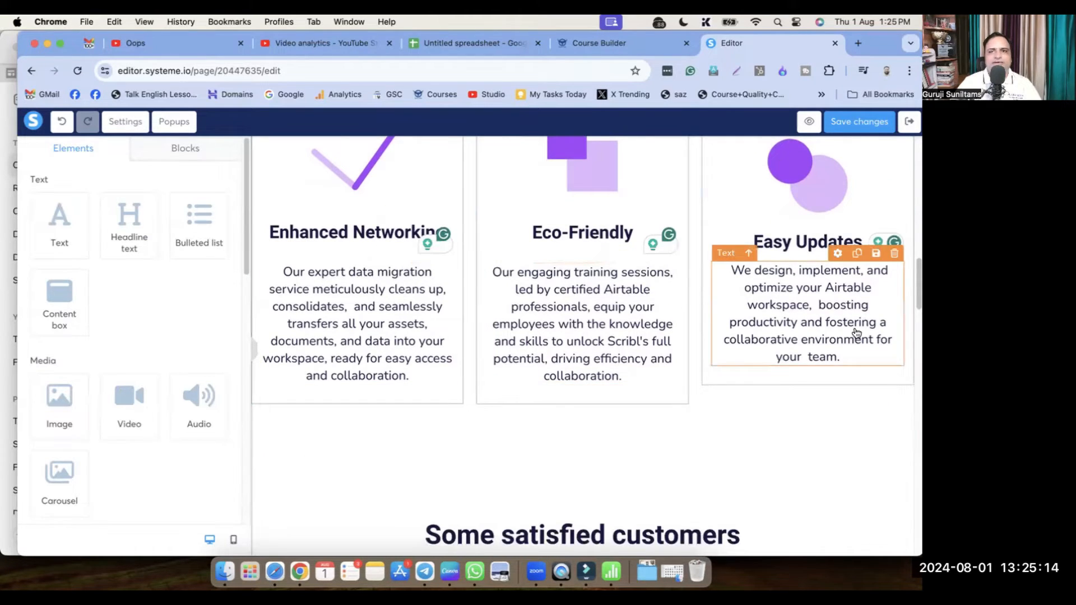
scroll(847, 347, up, 2)
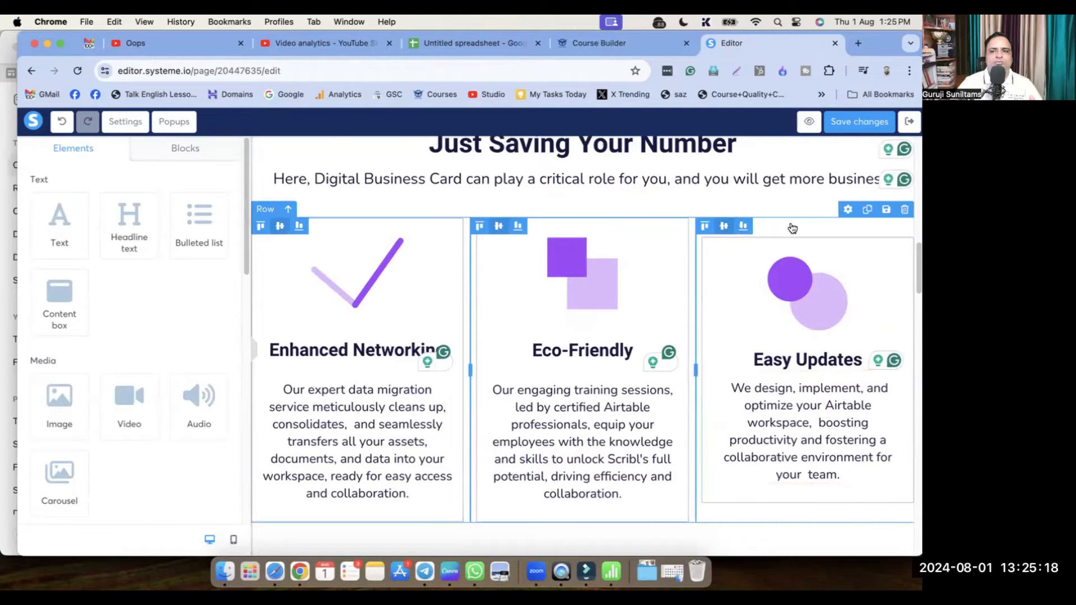
scroll(734, 310, down, 3)
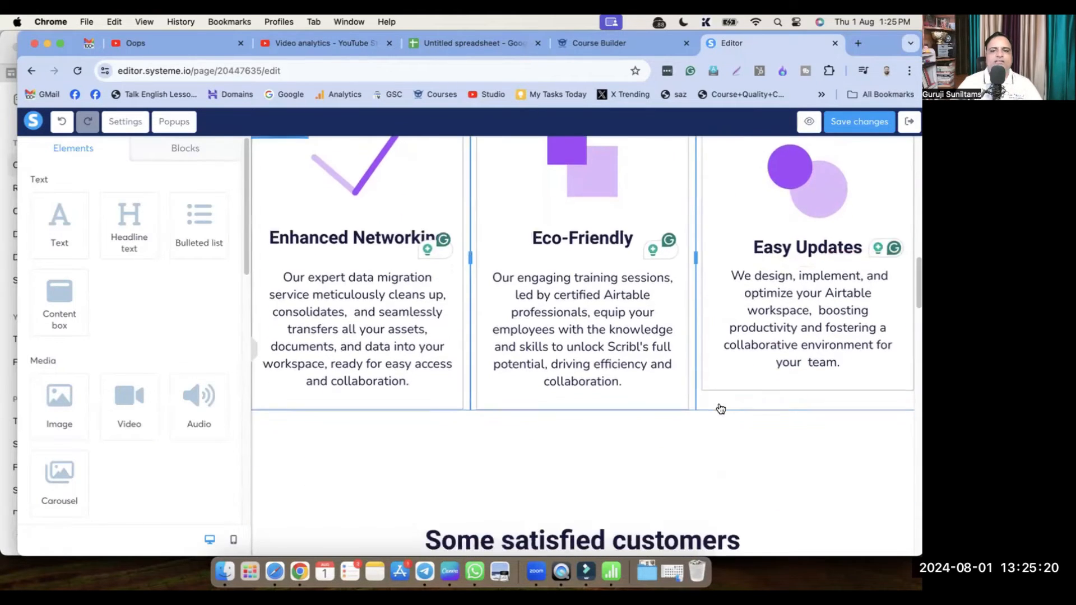
scroll(721, 408, down, 6)
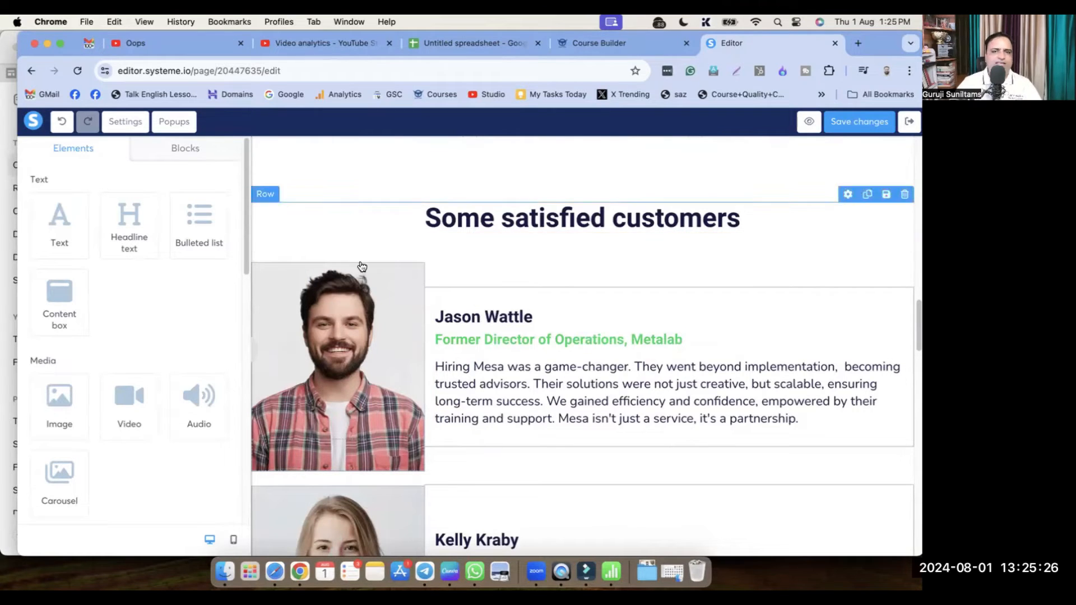
scroll(353, 272, down, 2)
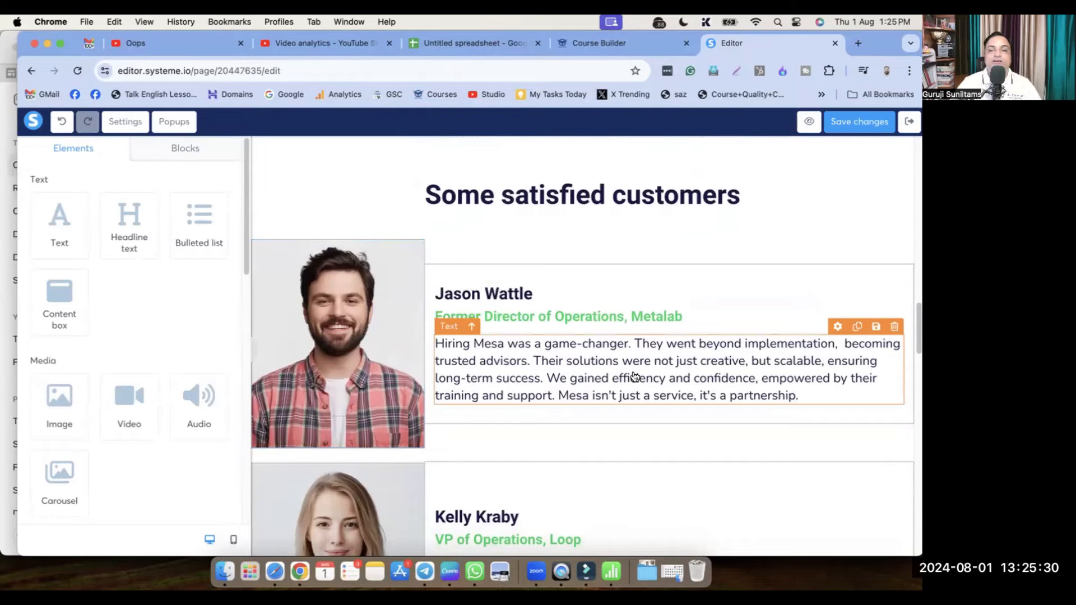
scroll(594, 392, down, 5)
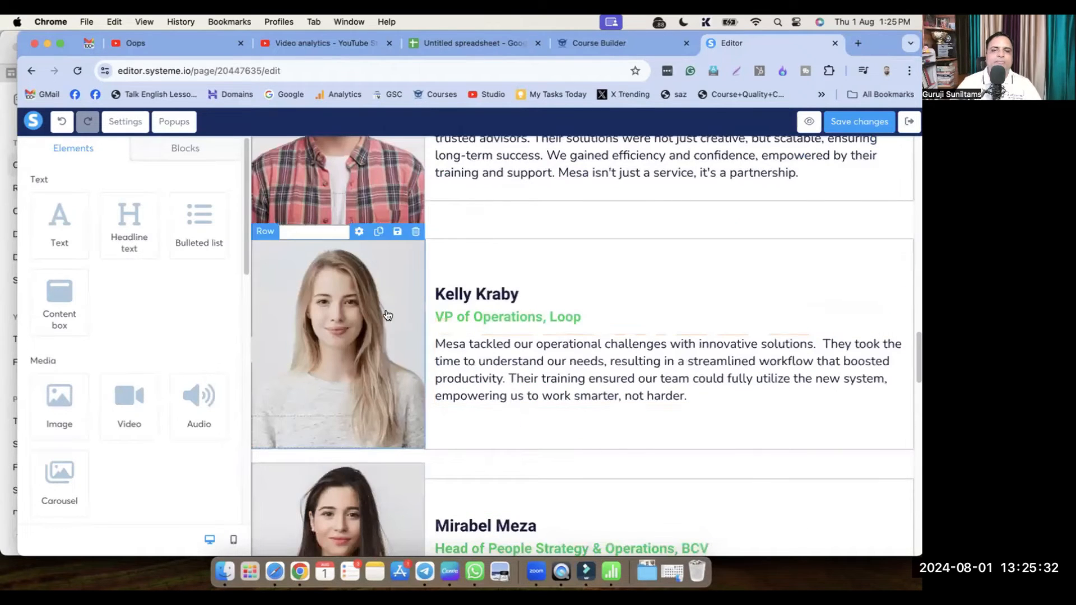
click(333, 327)
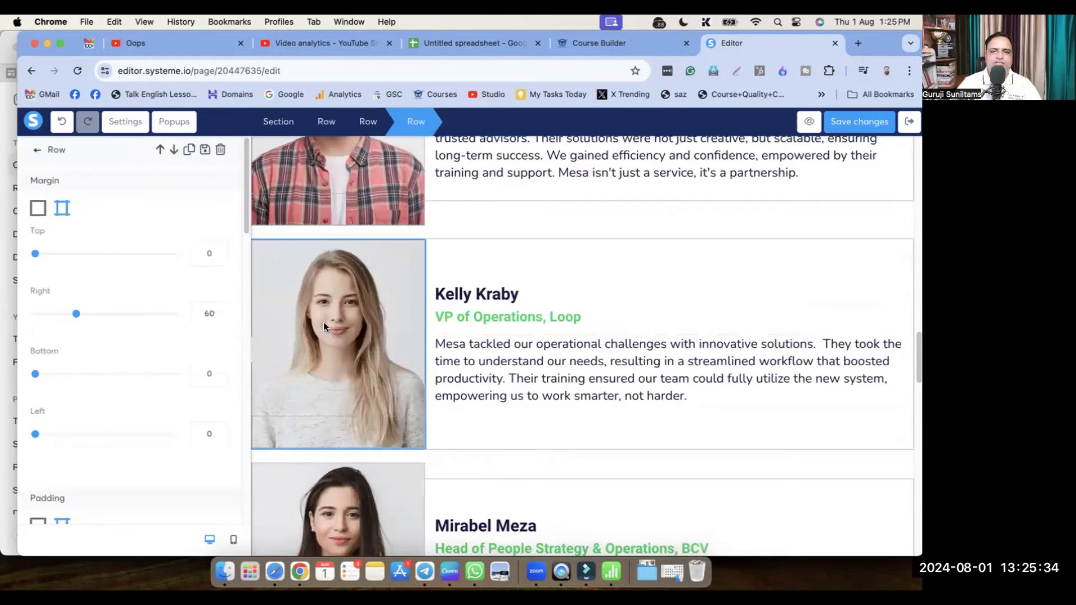
click(332, 327)
click(332, 327)
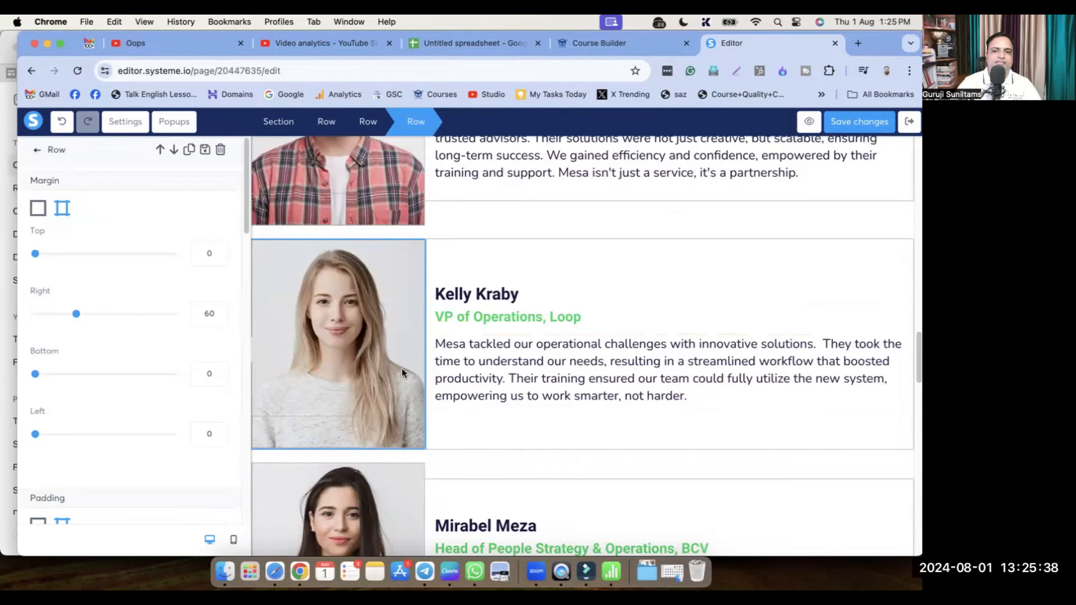
click(507, 423)
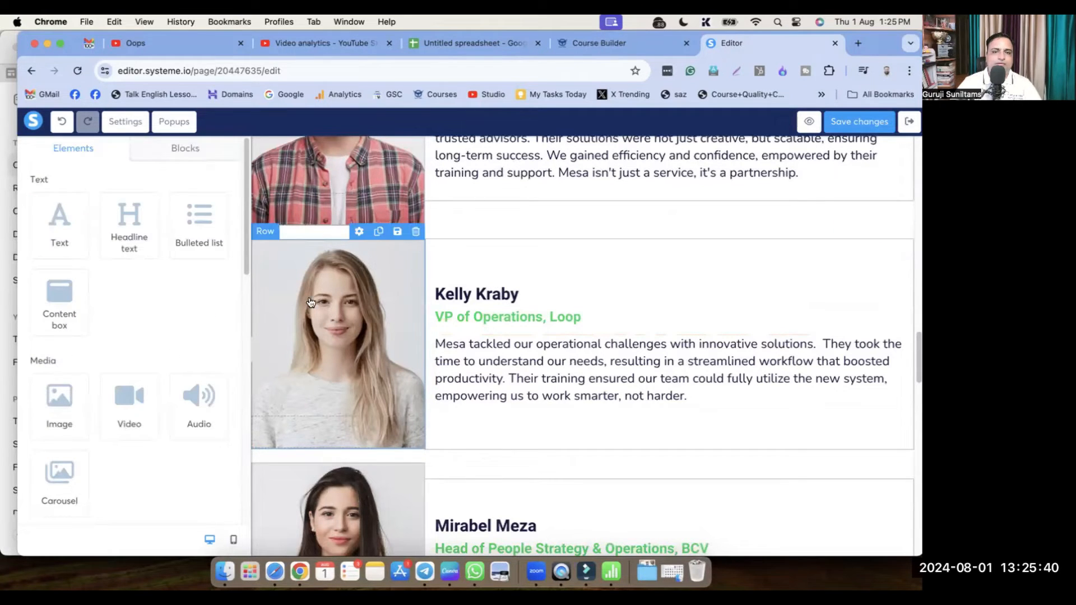
click(359, 233)
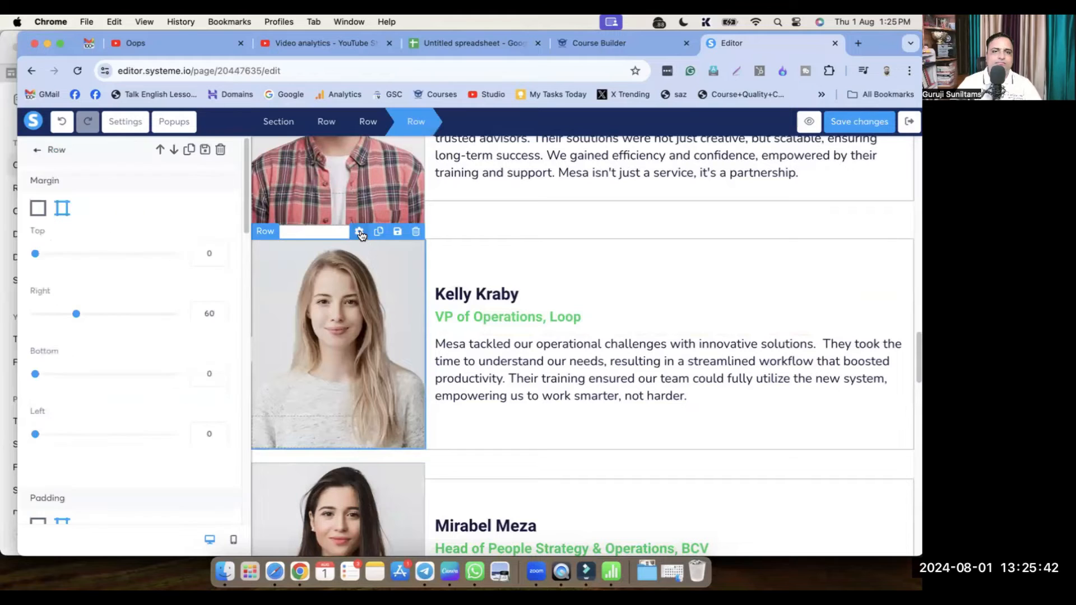
scroll(162, 364, down, 10)
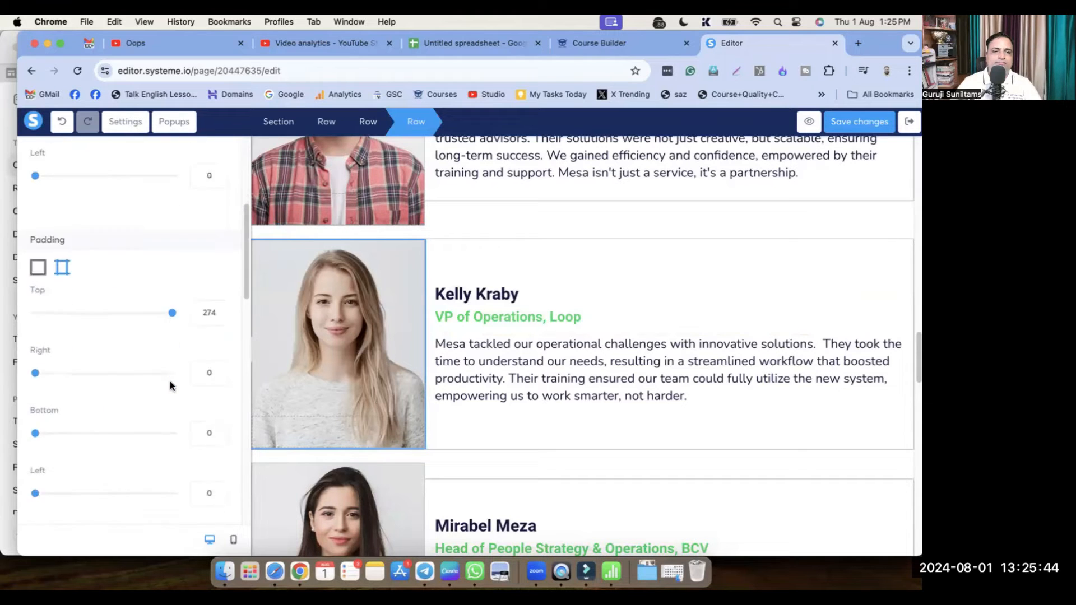
scroll(174, 385, down, 3)
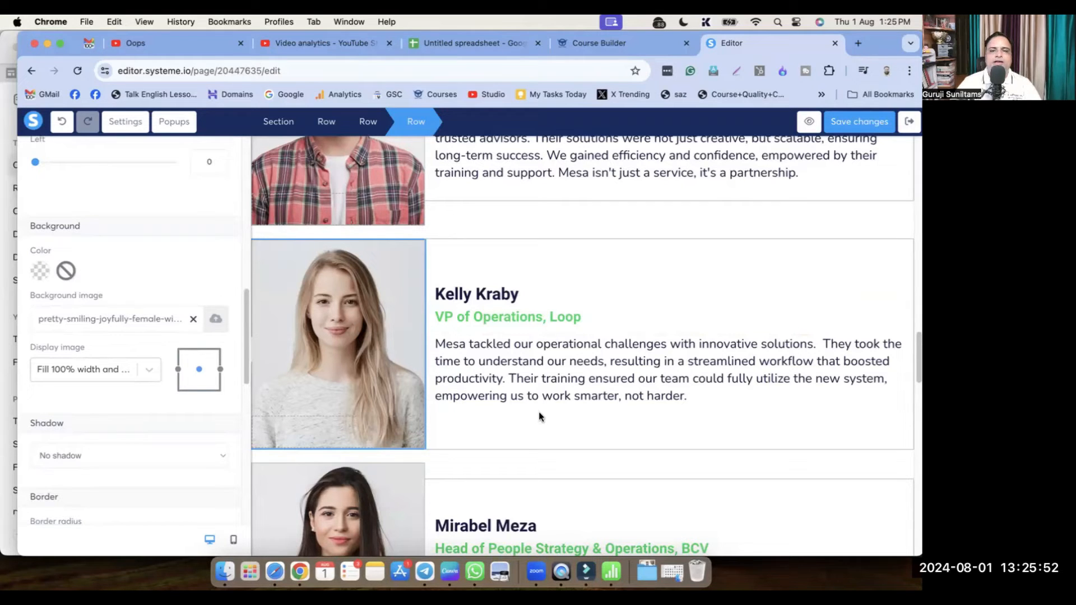
Duplicate the third testimonial row from its row toolbar
click(580, 424)
scroll(587, 424, up, 8)
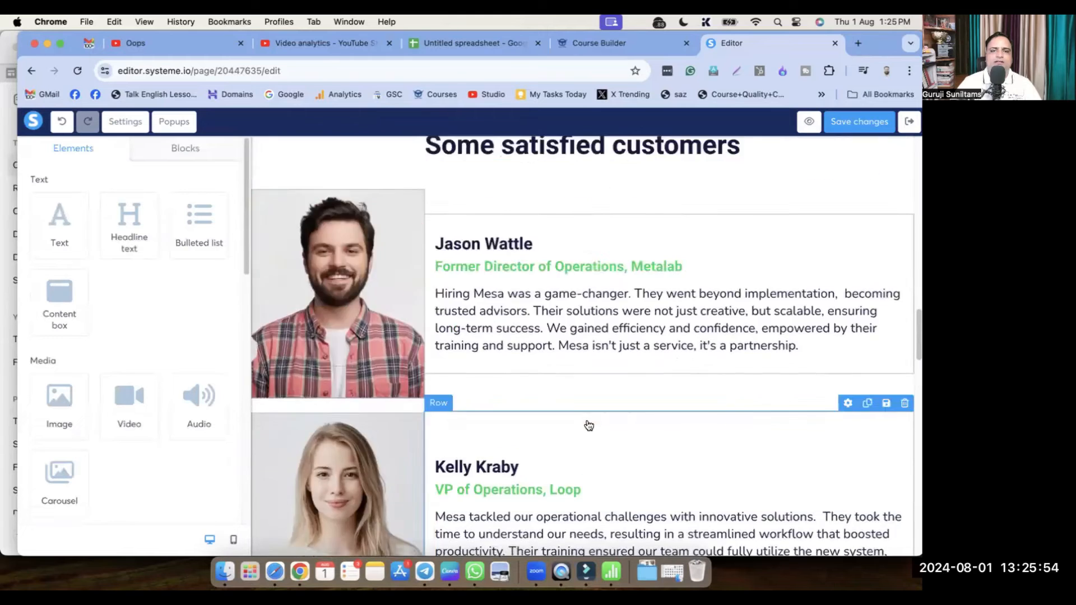
scroll(584, 425, down, 12)
scroll(380, 481, up, 7)
scroll(380, 482, down, 4)
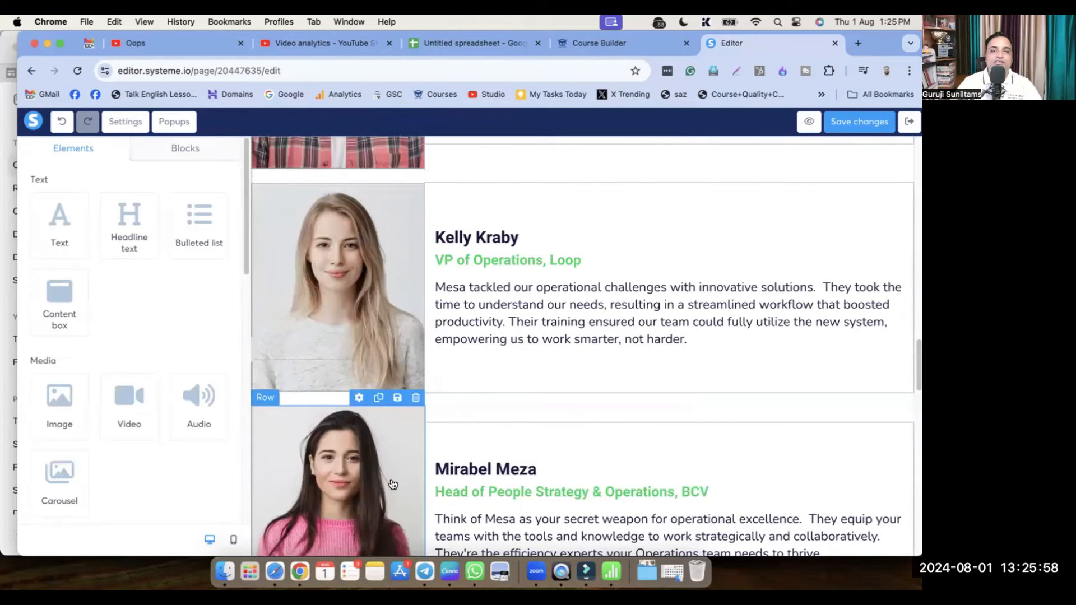
scroll(392, 484, down, 2)
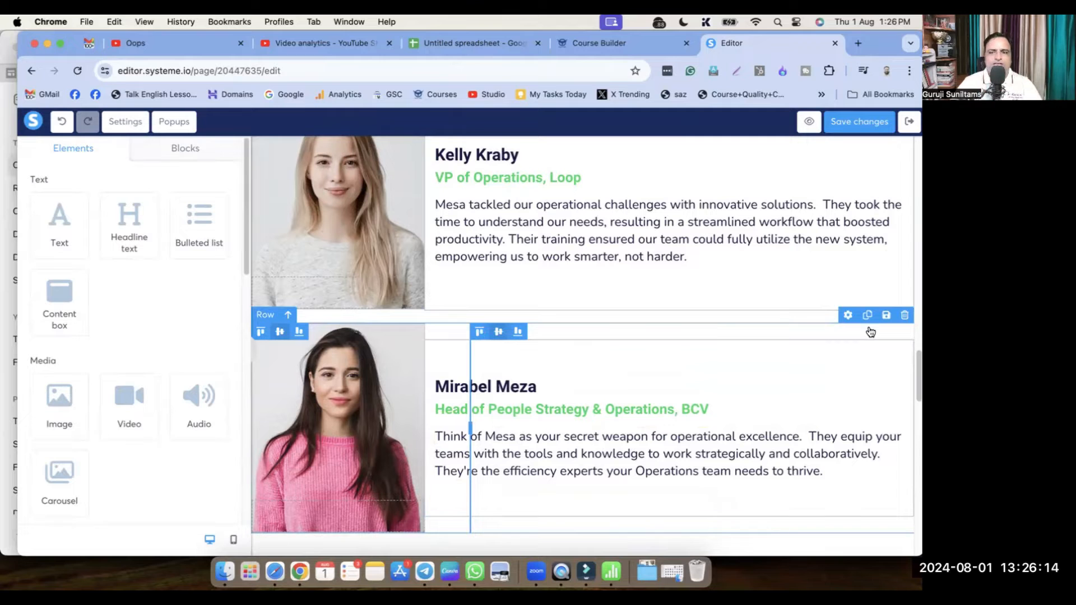
click(868, 315)
Scroll down past the case studies to the 'You're in good hands' signup section
scroll(695, 463, down, 2)
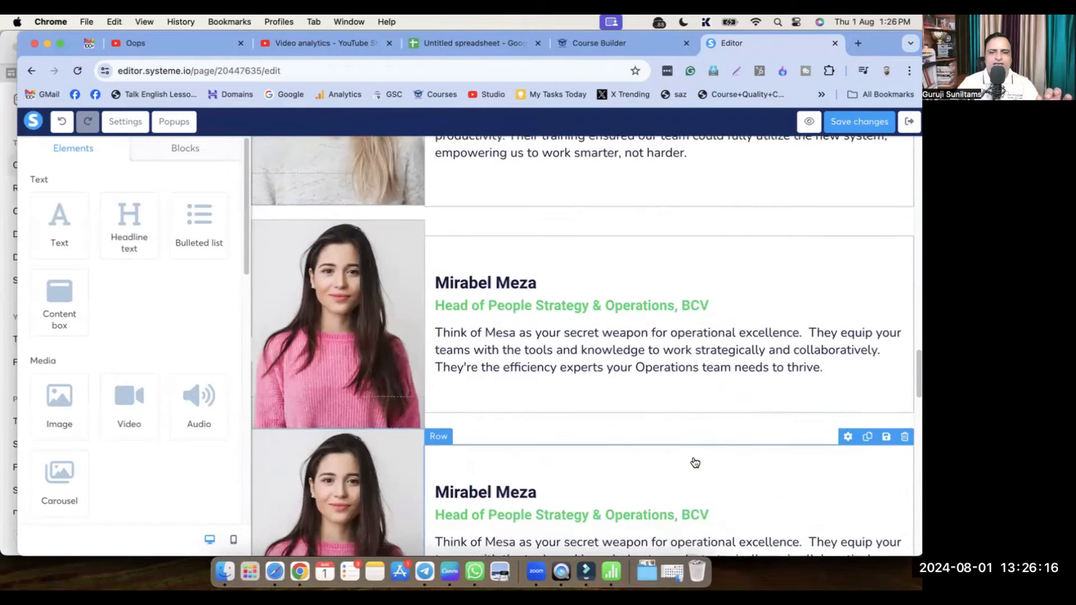
scroll(514, 505, down, 3)
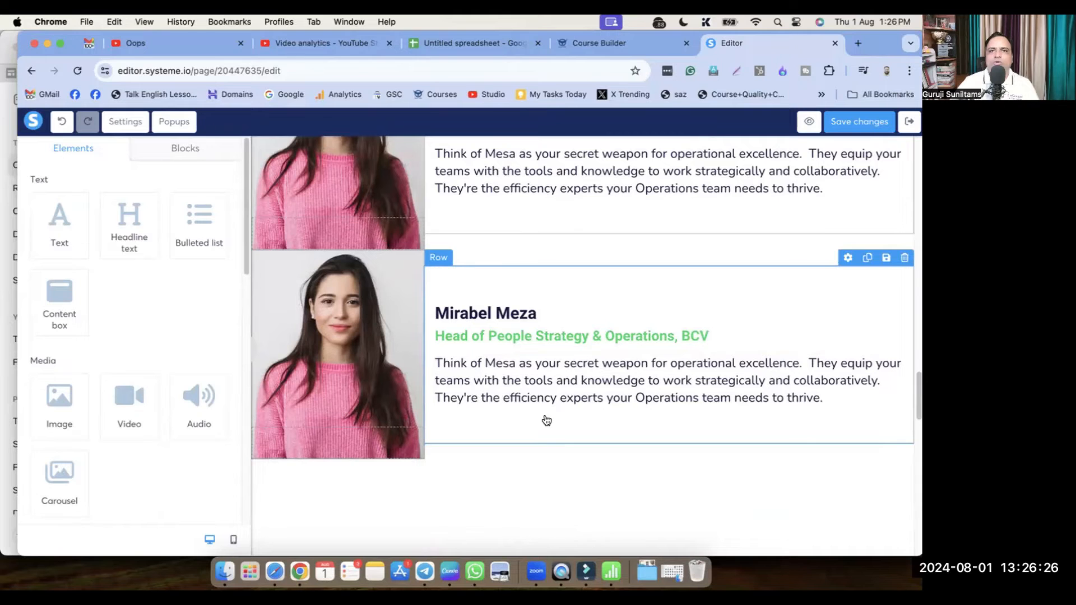
scroll(573, 468, down, 4)
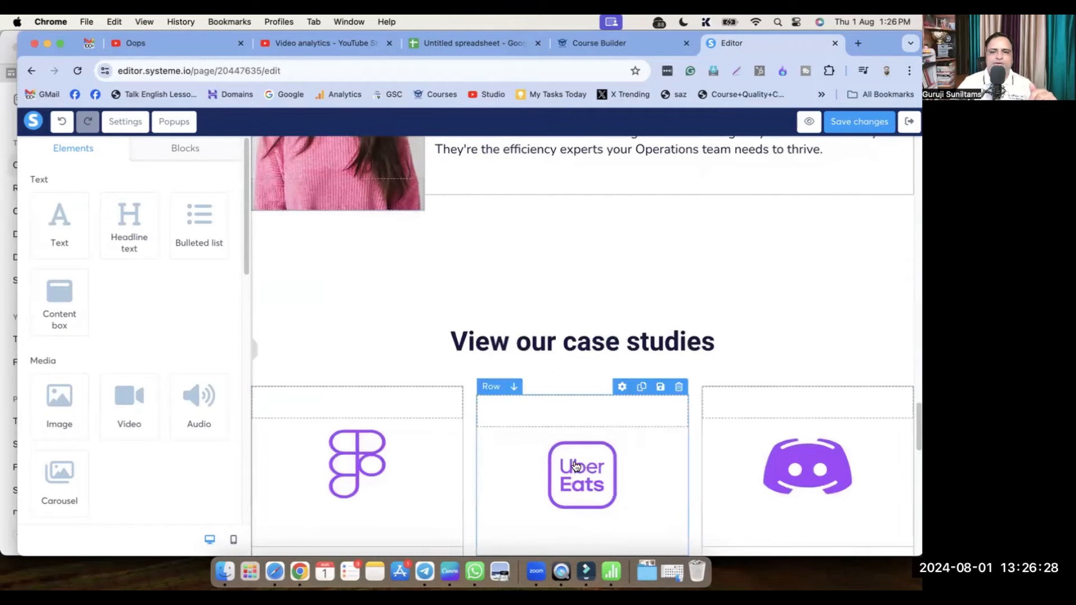
scroll(575, 467, down, 2)
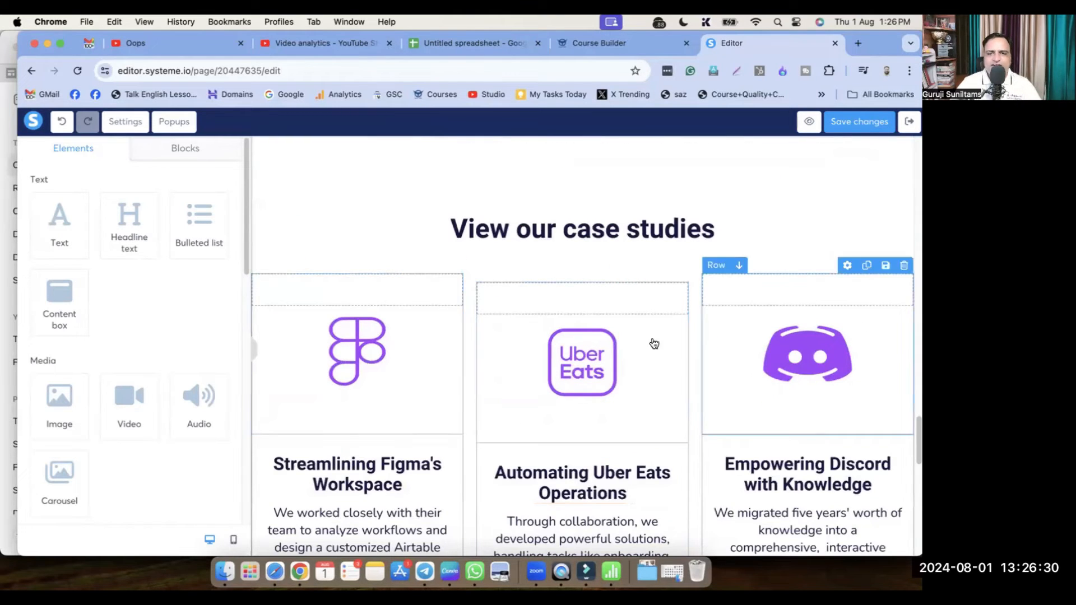
scroll(795, 413, down, 3)
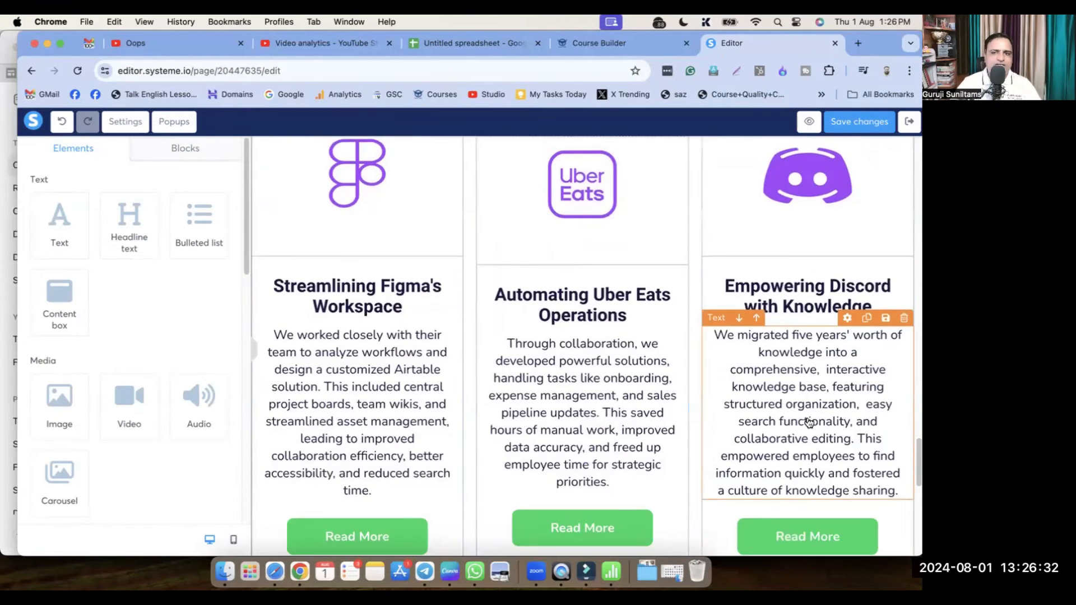
scroll(808, 422, down, 3)
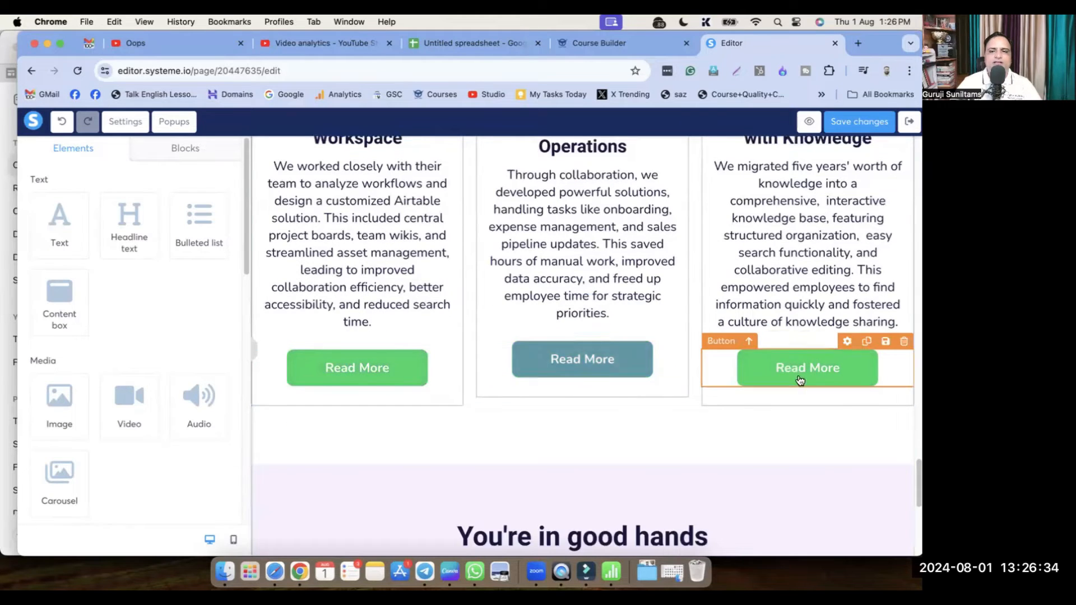
scroll(619, 449, down, 5)
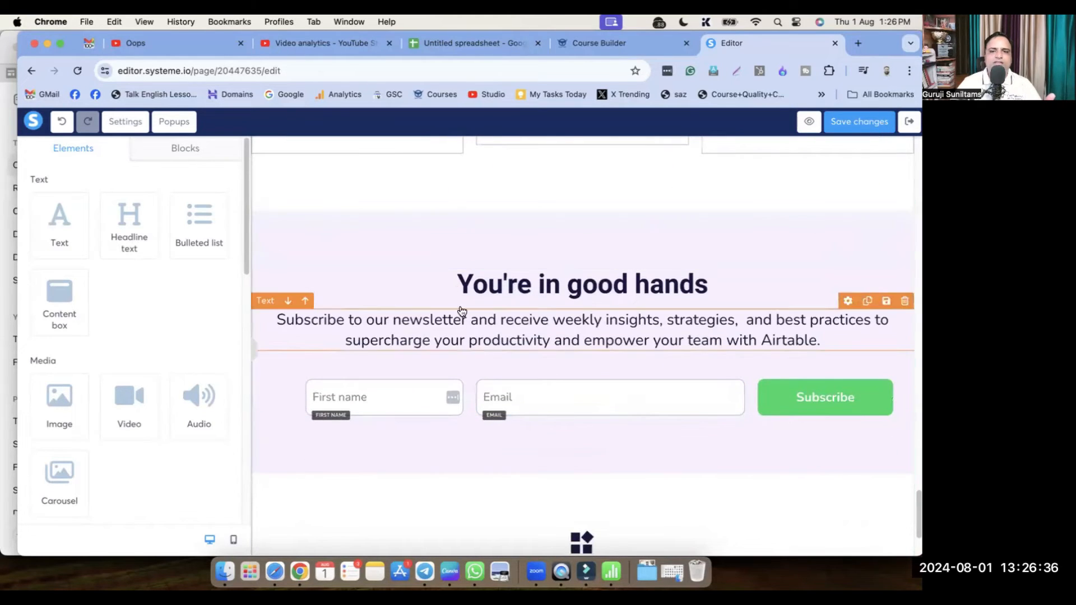
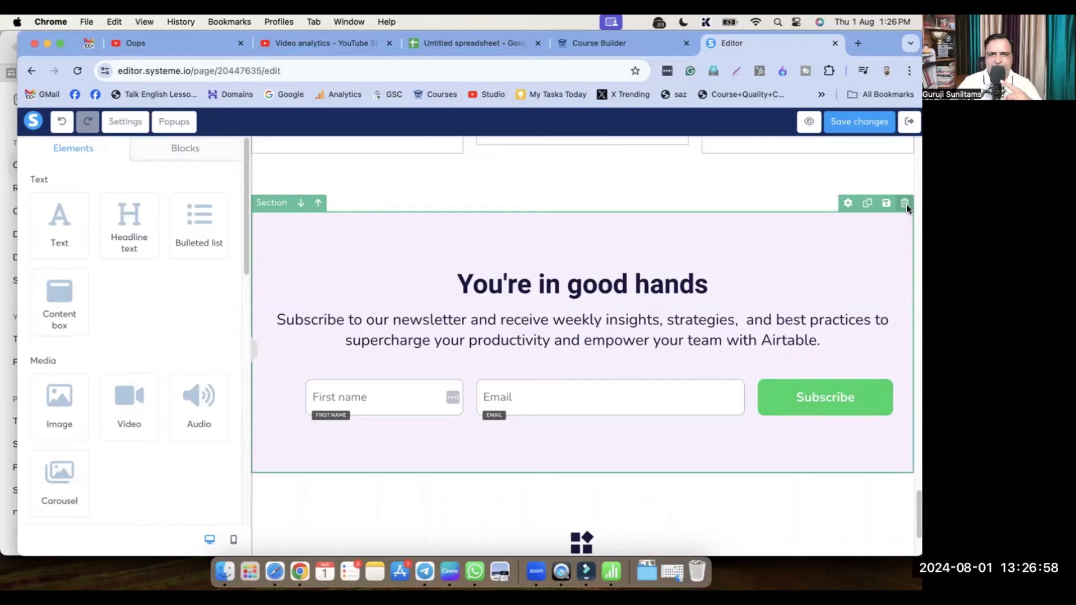
Delete the newsletter signup section and the social-icon footer section, confirming each deletion with OK
click(905, 204)
click(578, 152)
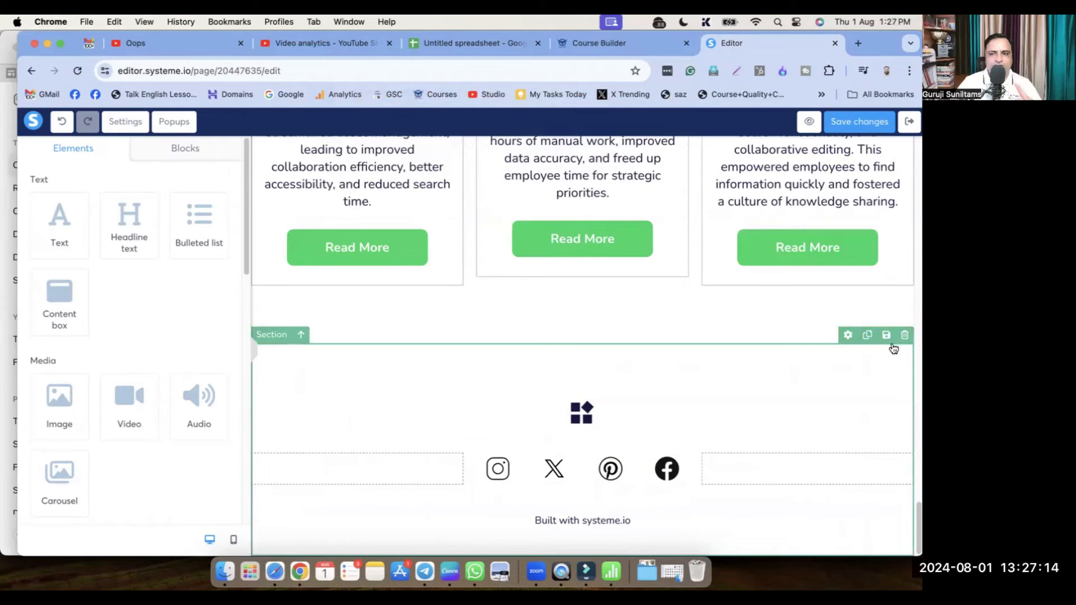
click(904, 335)
click(577, 153)
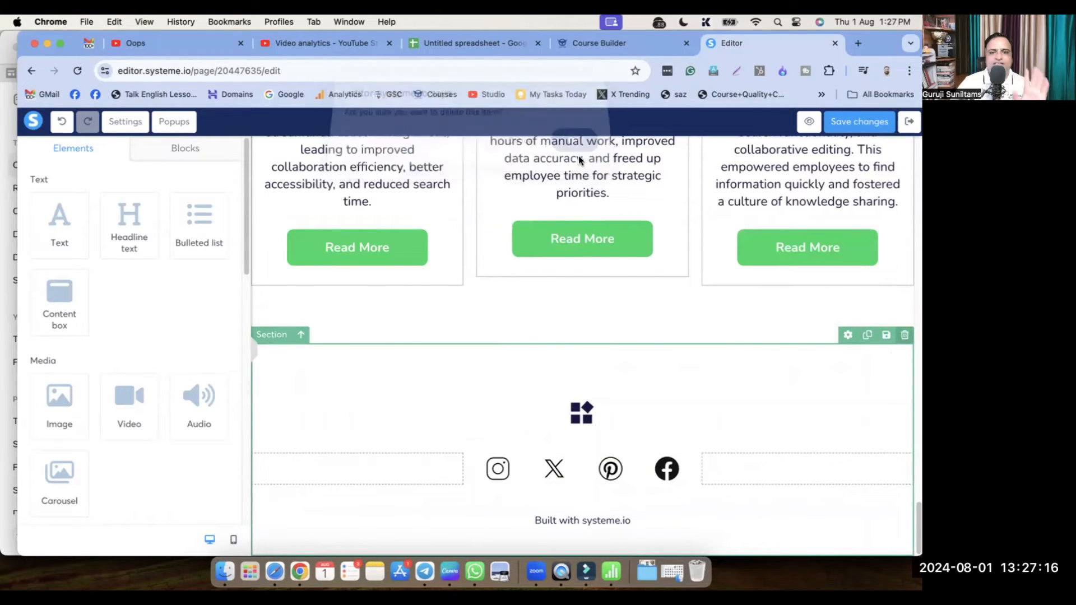
scroll(588, 392, up, 10)
scroll(601, 384, up, 15)
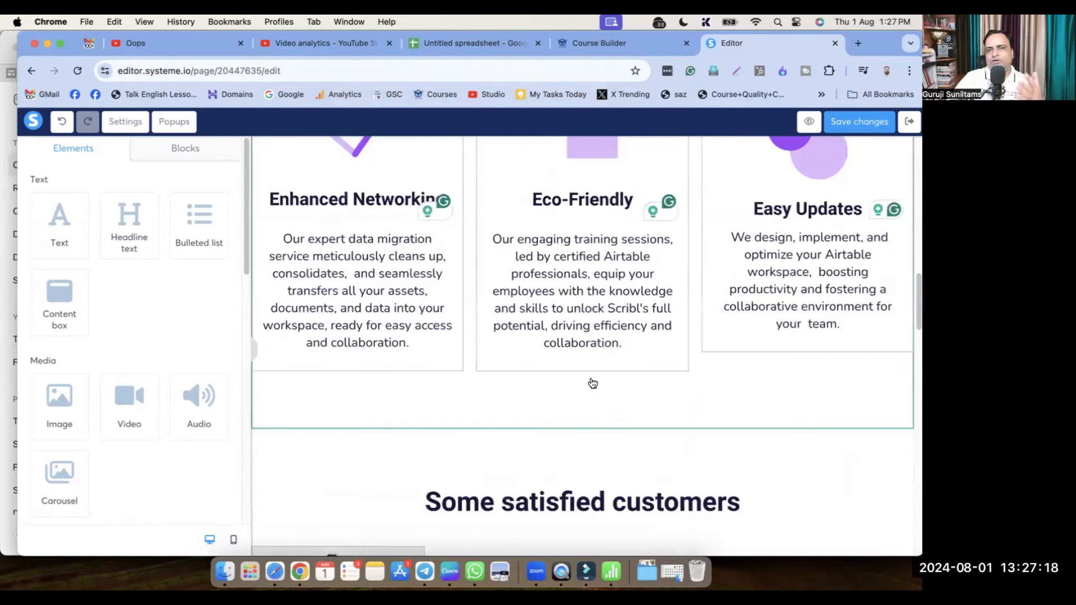
scroll(606, 396, down, 5)
scroll(623, 416, down, 10)
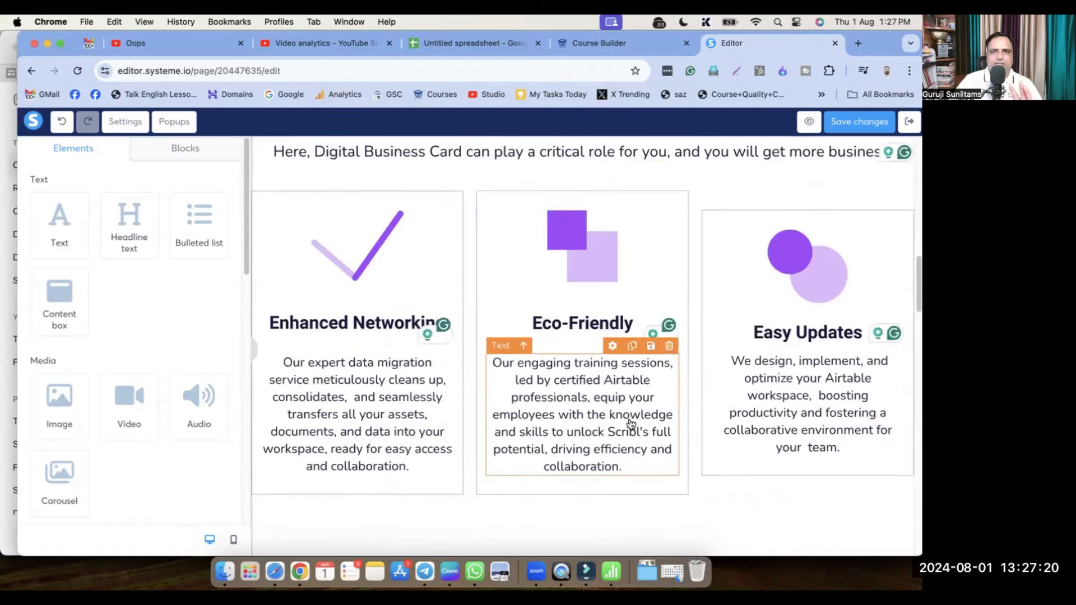
scroll(651, 445, down, 12)
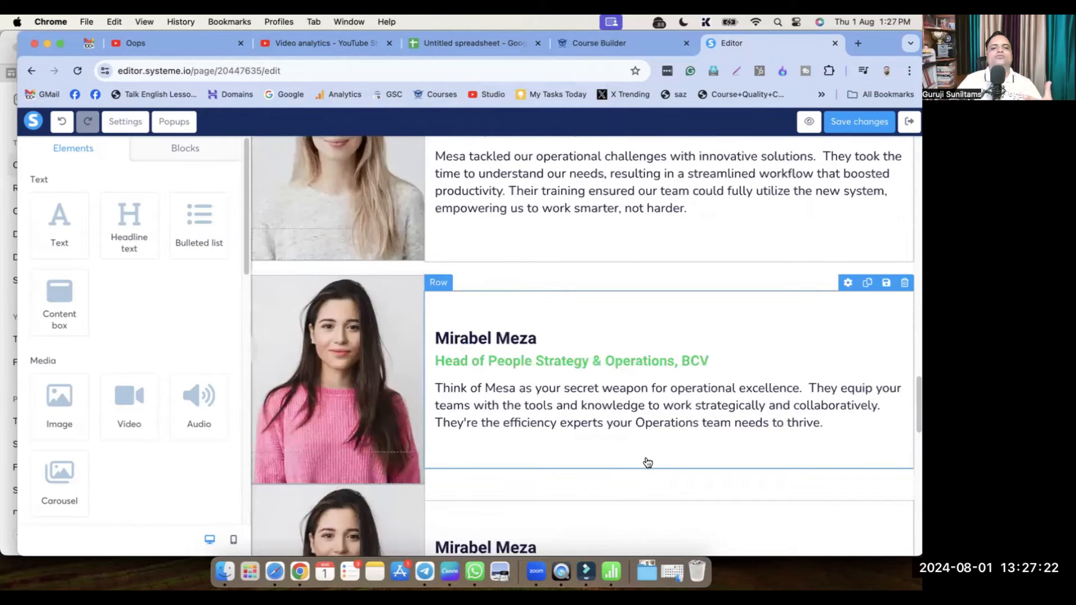
scroll(654, 471, down, 4)
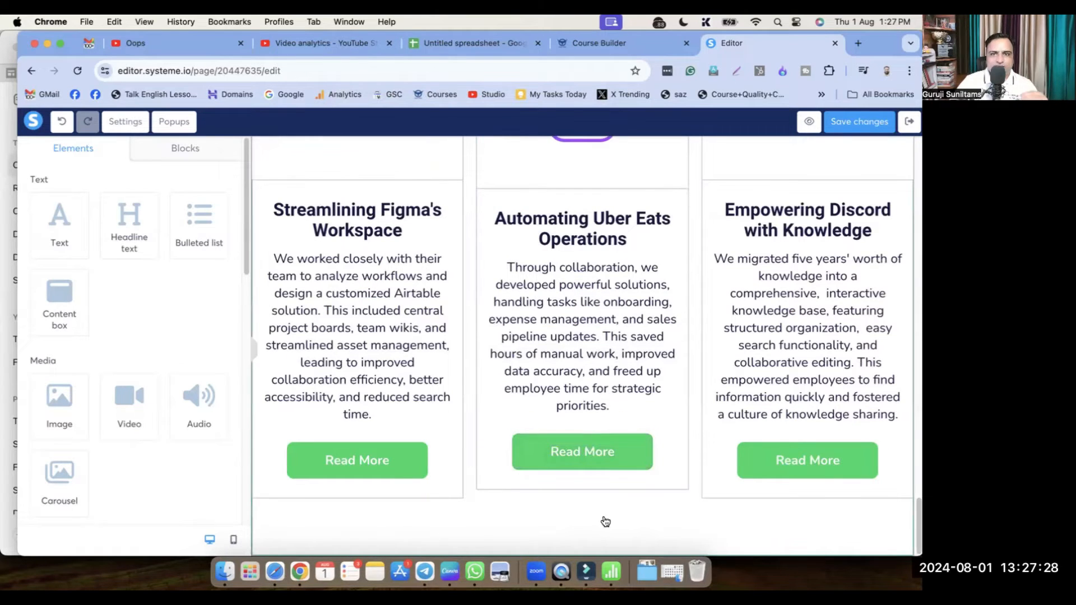
click(182, 151)
click(73, 148)
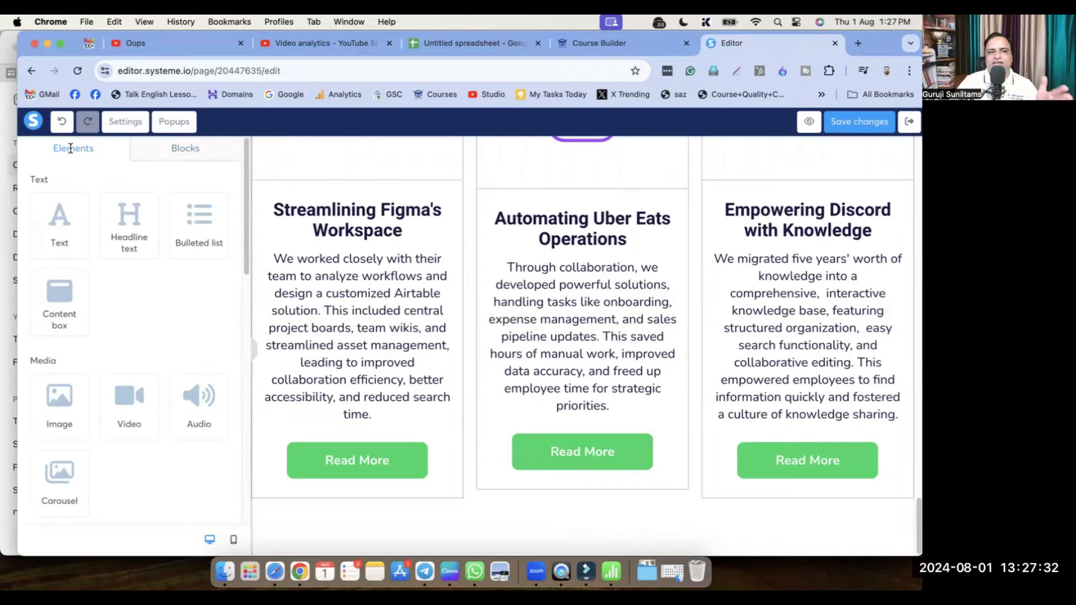
scroll(107, 418, down, 6)
scroll(112, 419, up, 7)
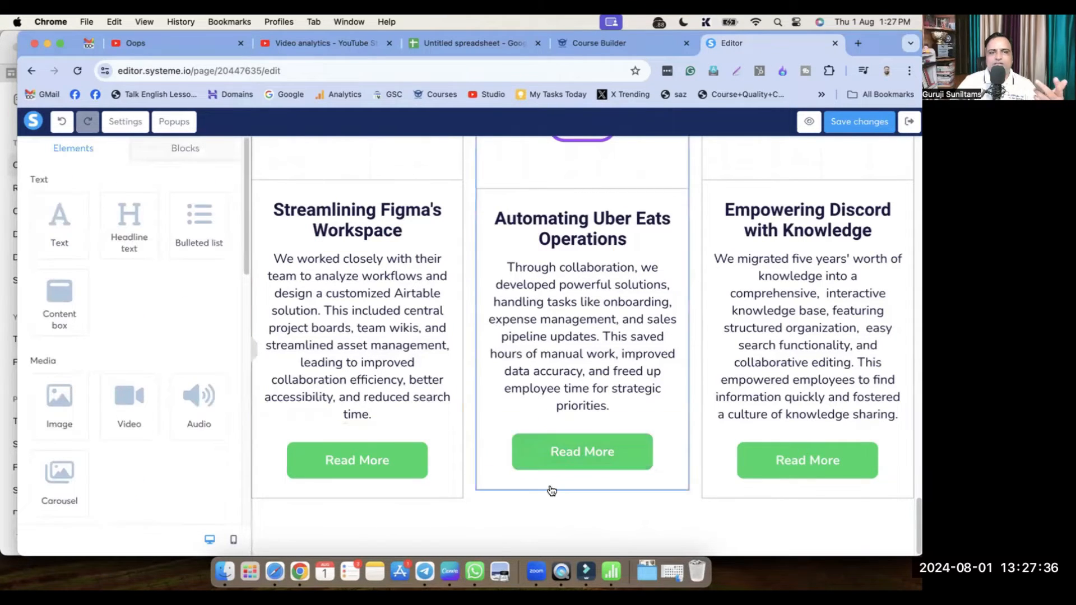
scroll(193, 358, down, 5)
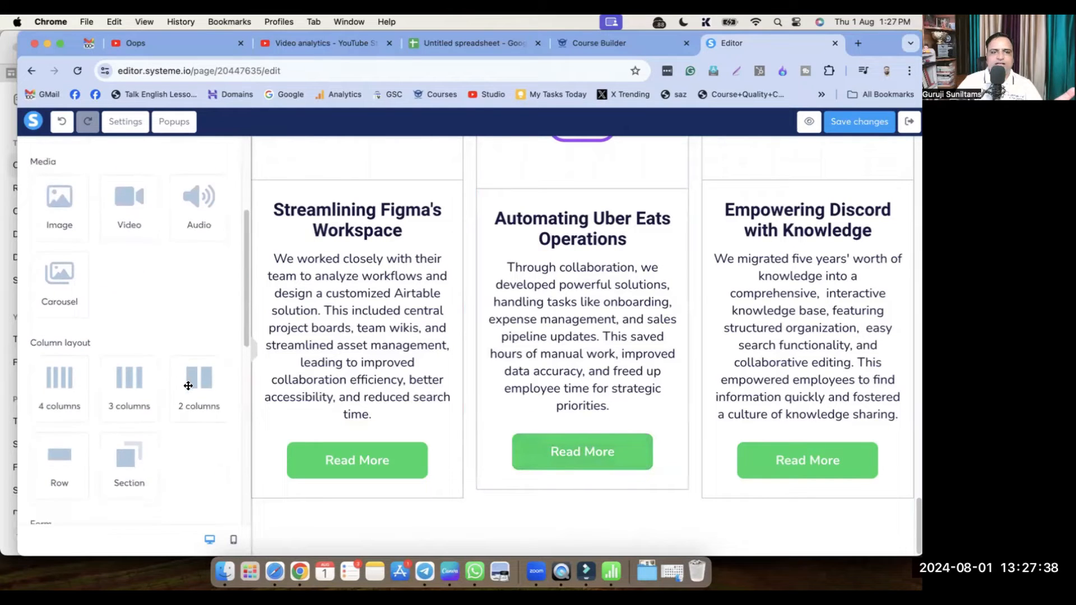
Drop a two-column row under the case studies, split its left column in two, and uneven the widths
scroll(187, 387, down, 1)
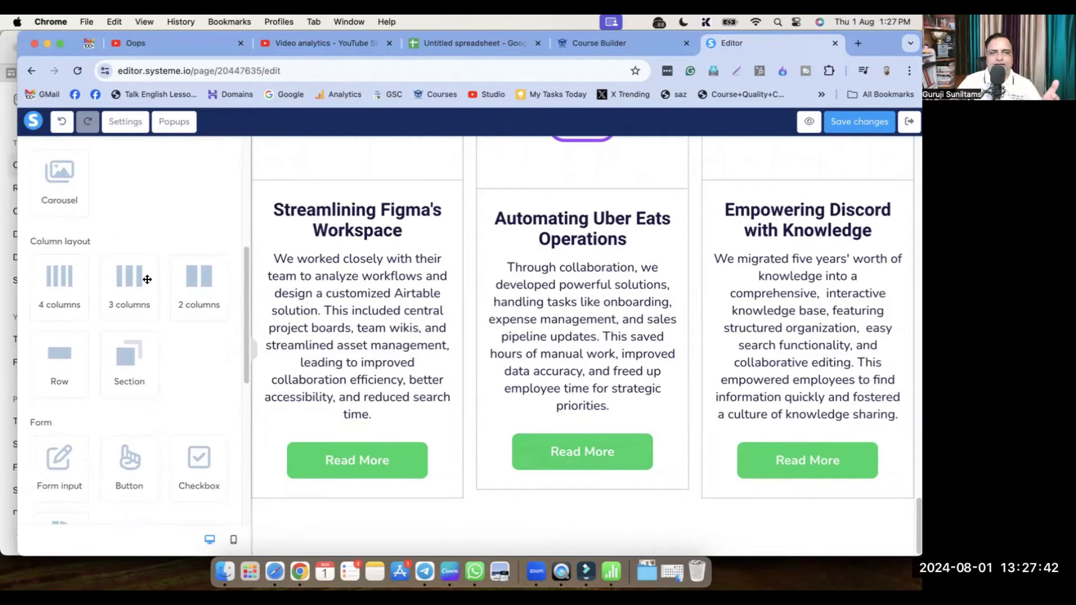
drag(205, 279, 577, 493)
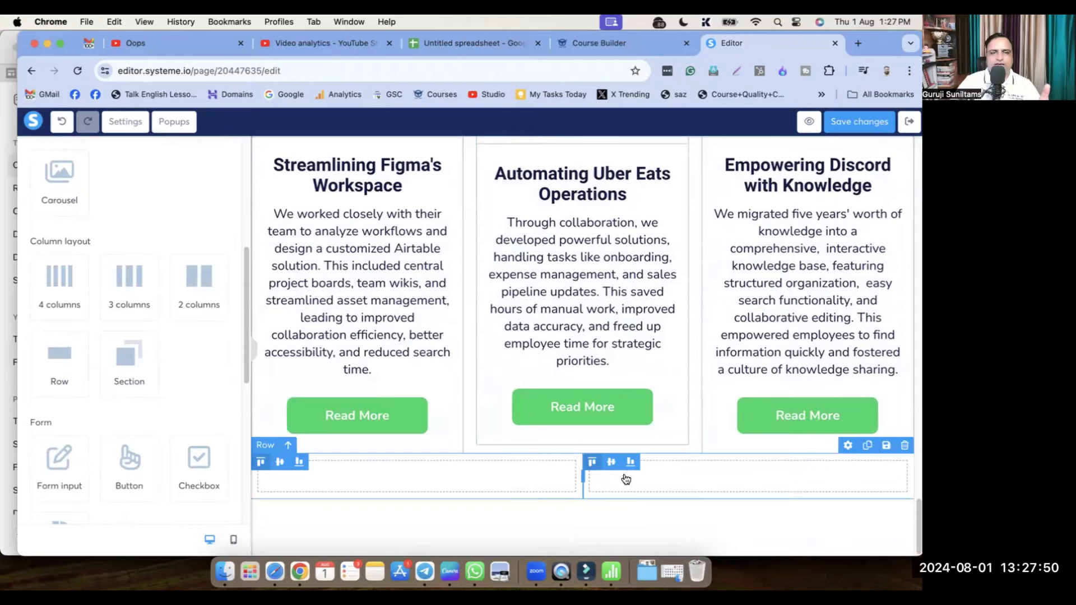
drag(186, 303, 352, 473)
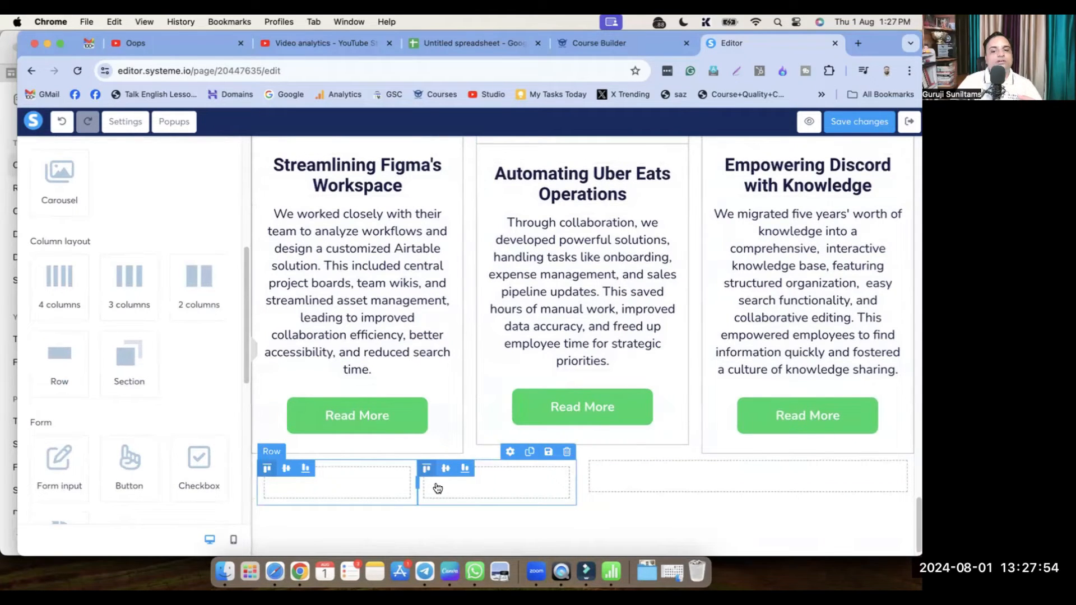
drag(415, 483, 474, 487)
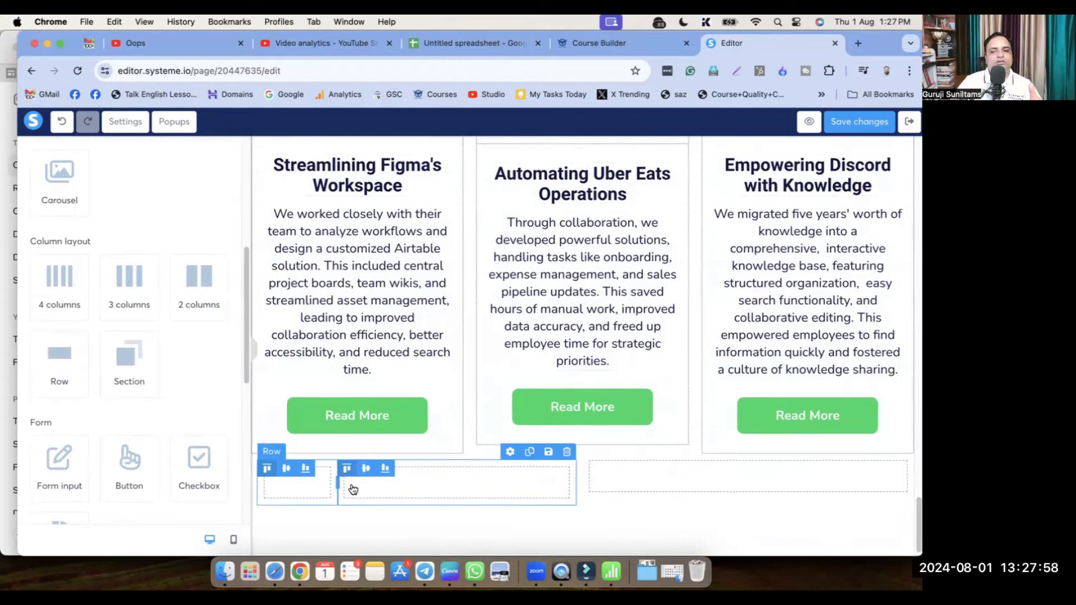
drag(392, 485, 503, 490)
Drag Image elements into the new row's columns
click(502, 523)
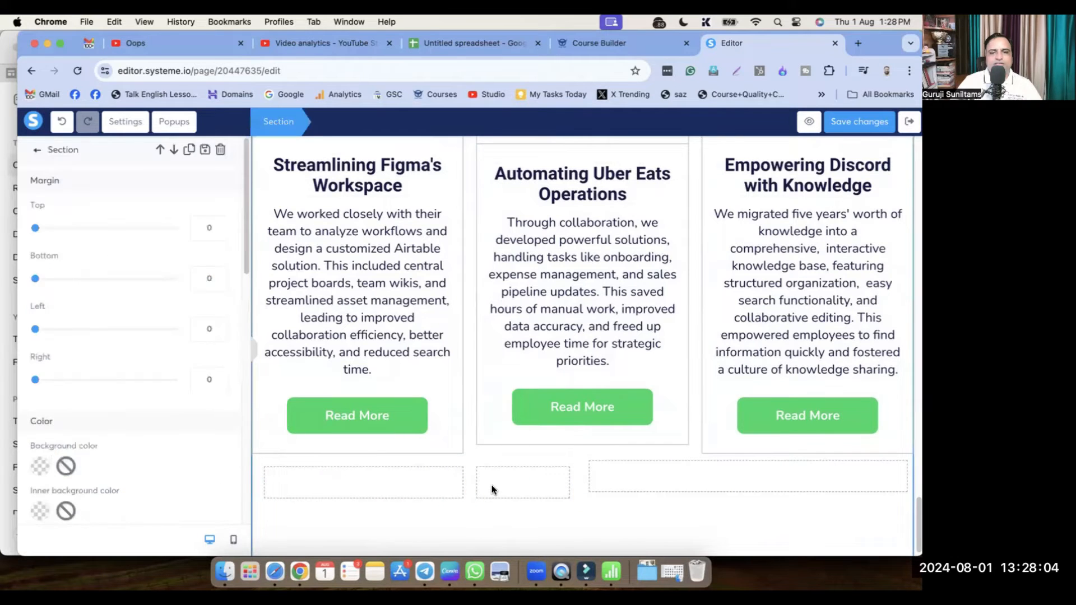
click(511, 491)
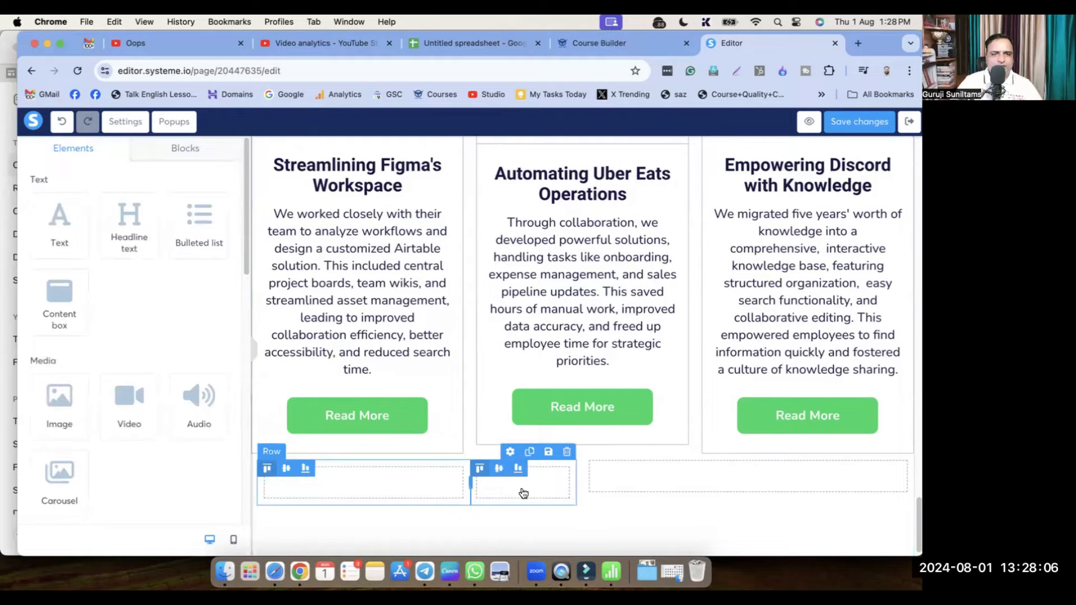
click(523, 493)
click(517, 489)
scroll(128, 418, down, 1)
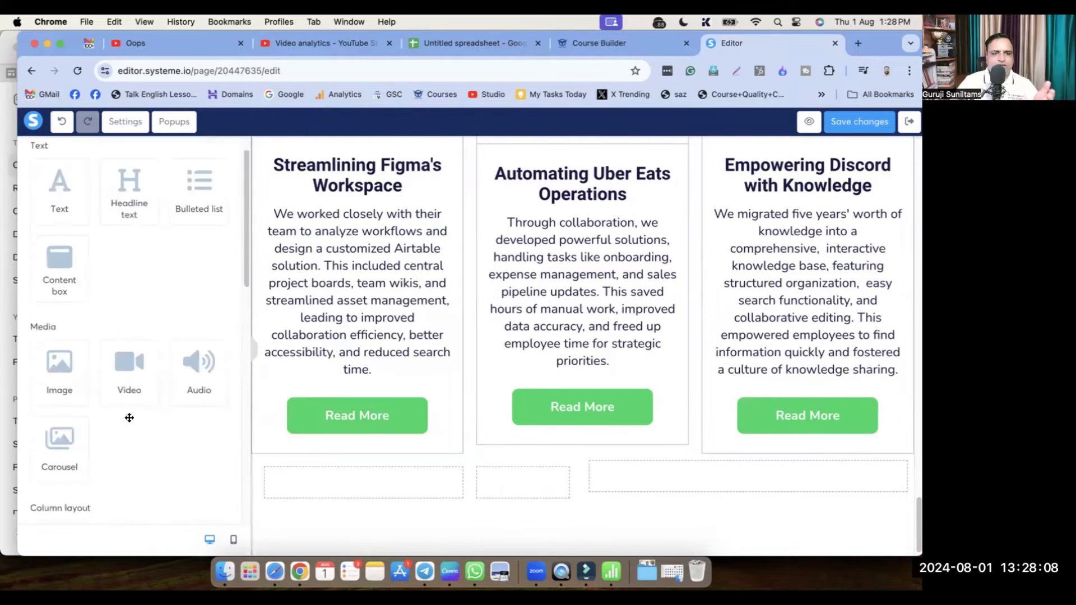
scroll(129, 418, down, 3)
drag(59, 204, 521, 488)
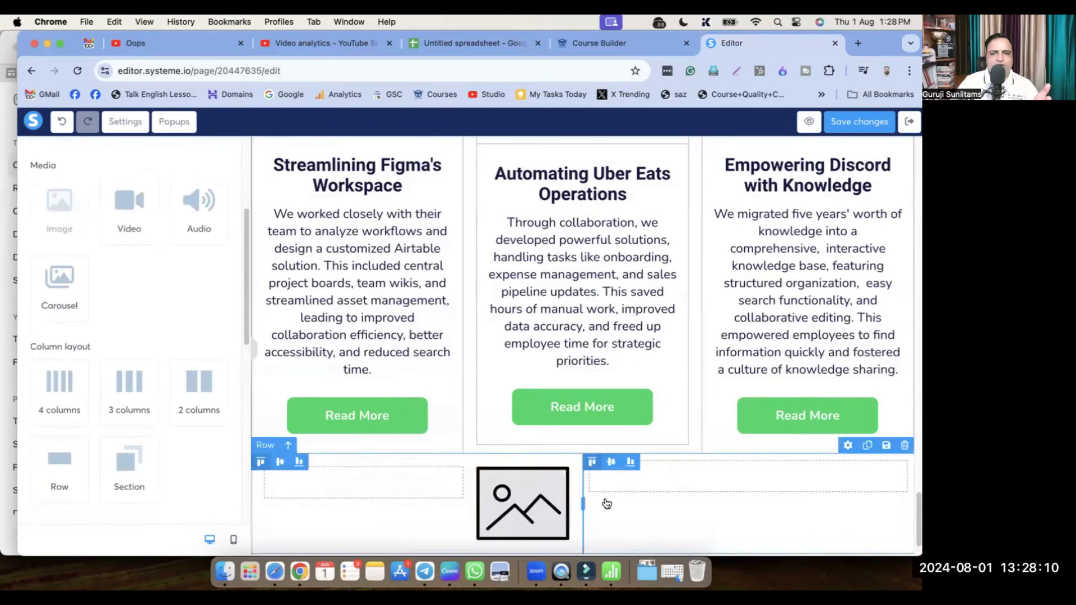
scroll(532, 504, down, 1)
drag(51, 214, 343, 467)
scroll(573, 480, down, 3)
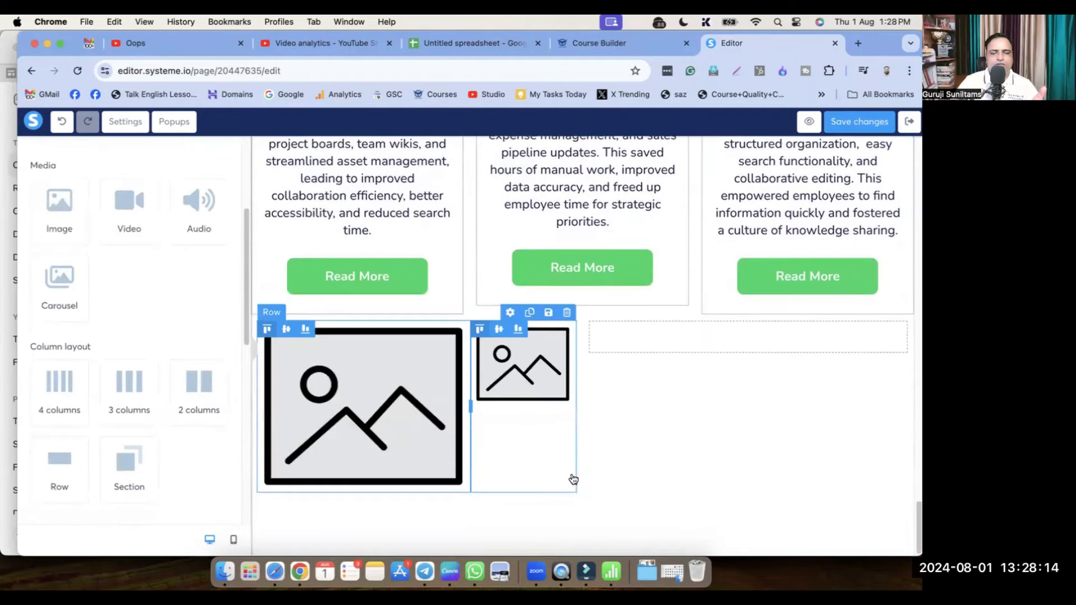
drag(59, 202, 828, 347)
scroll(759, 392, down, 1)
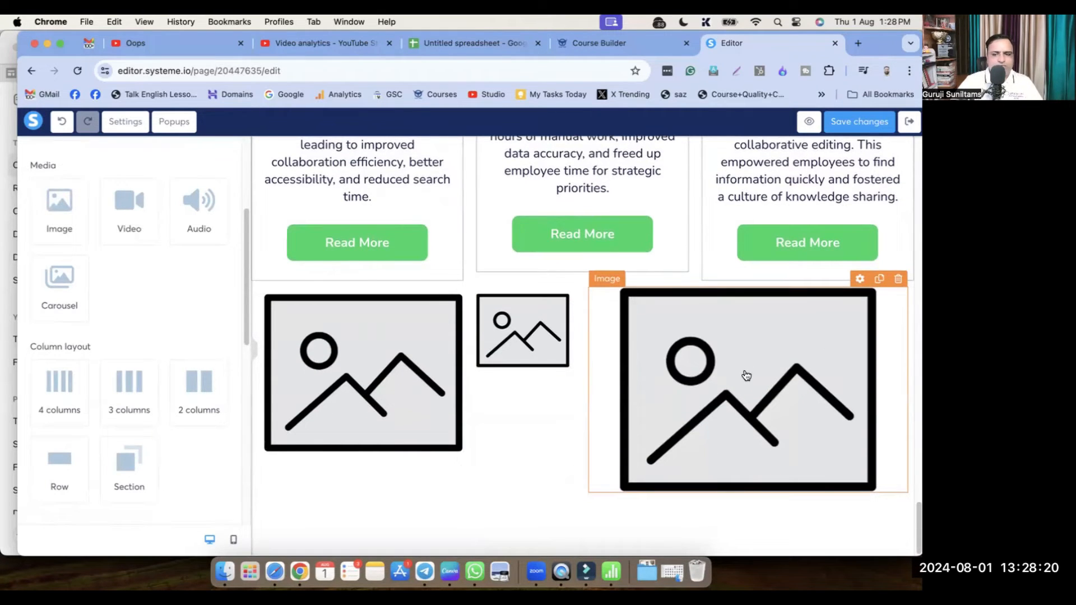
Undo the extra images, then add a Text paragraph on the right and a Headline on the left
key(super+z)
key(super+z)
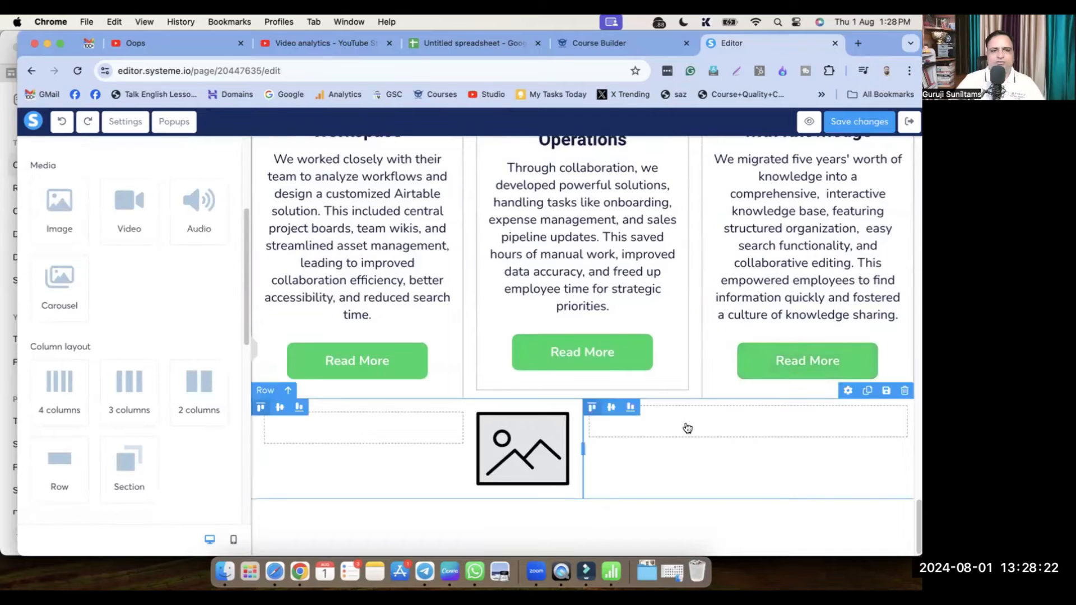
scroll(112, 319, up, 4)
drag(51, 227, 740, 423)
drag(132, 227, 346, 426)
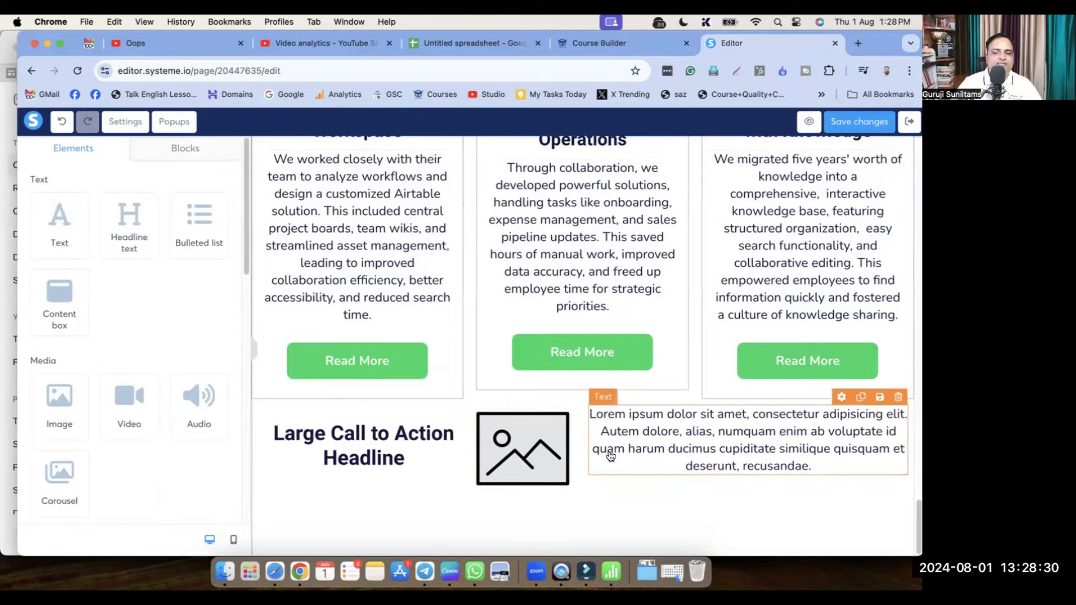
Drag the divider to widen the headline and image columns, then drop a Section with '3 columns' beneath
mouse_move(583, 447)
mouse_down()
mouse_move(718, 460)
mouse_move(471, 459)
mouse_move(595, 458)
mouse_up()
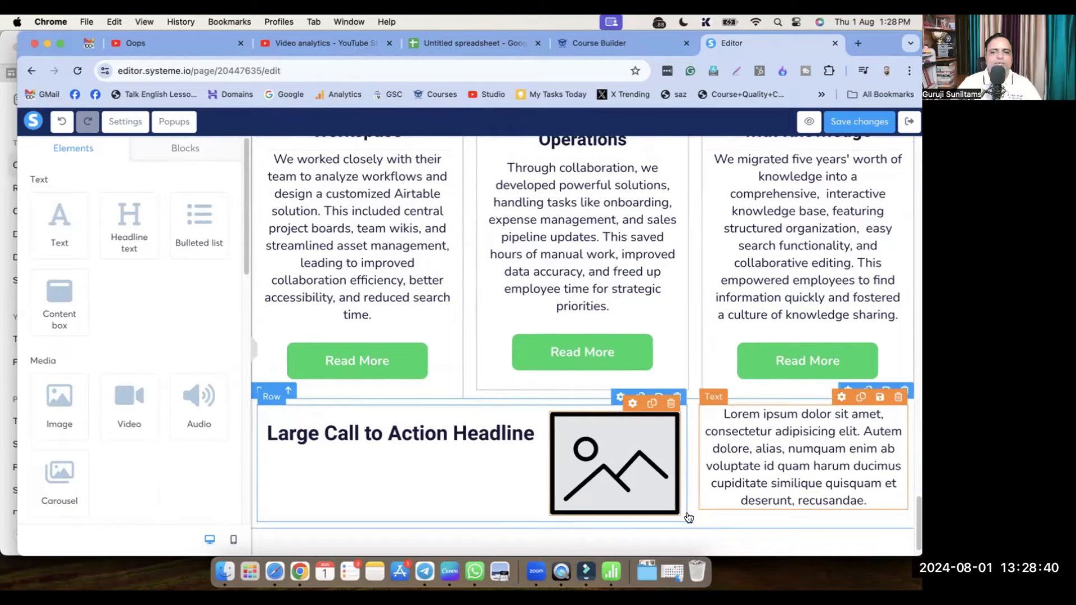
click(714, 524)
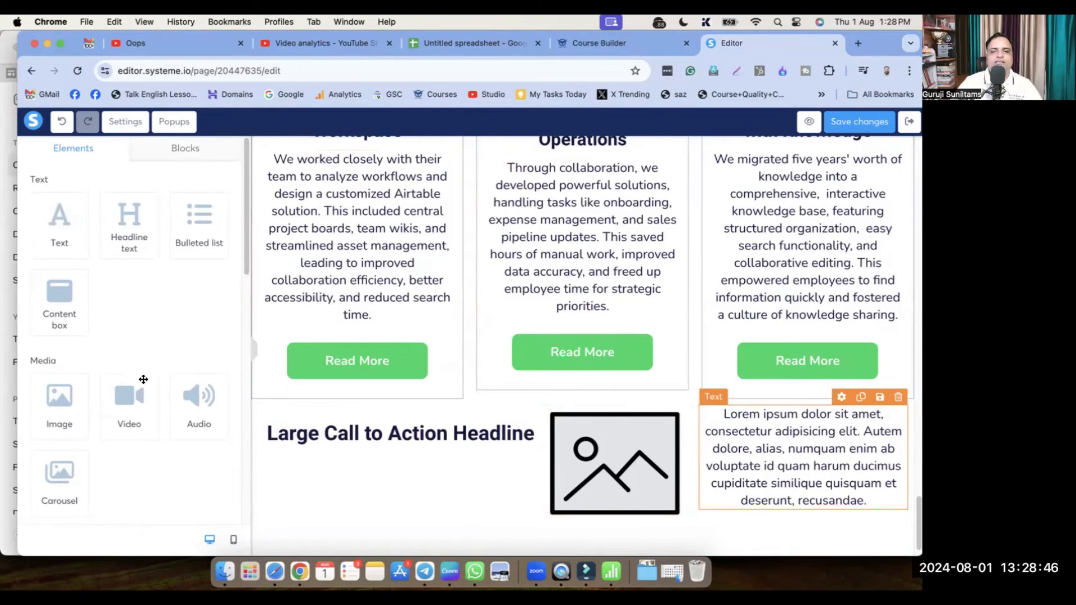
scroll(143, 379, down, 10)
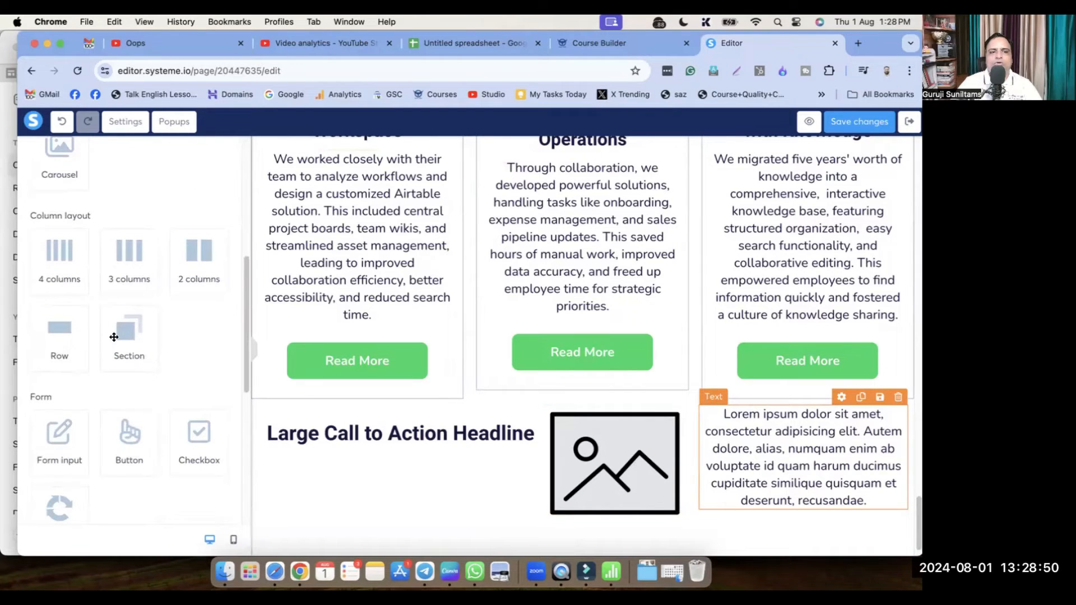
scroll(558, 486, down, 1)
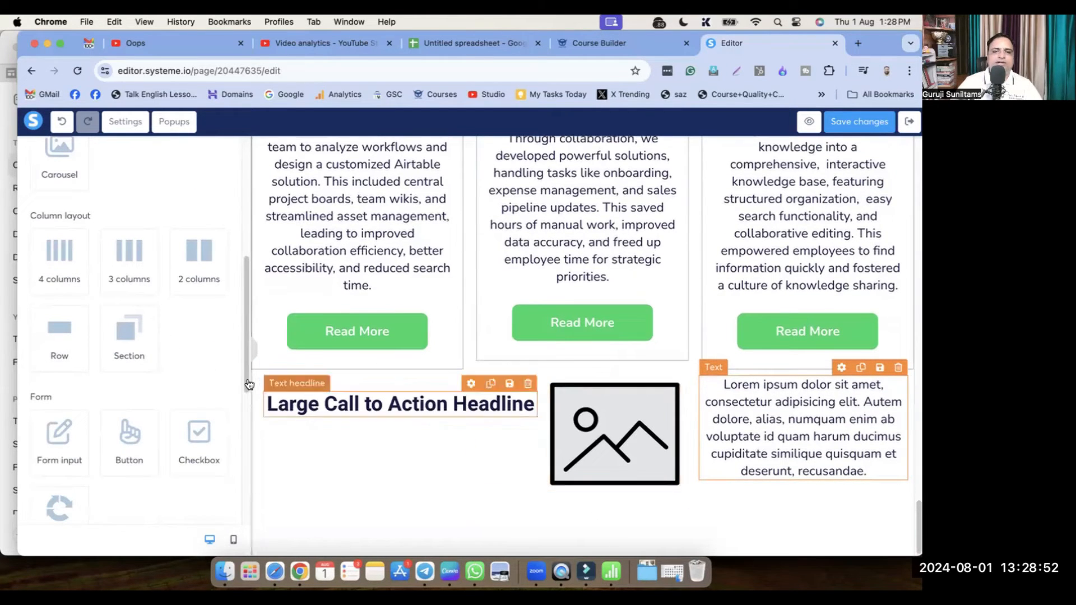
drag(126, 336, 690, 529)
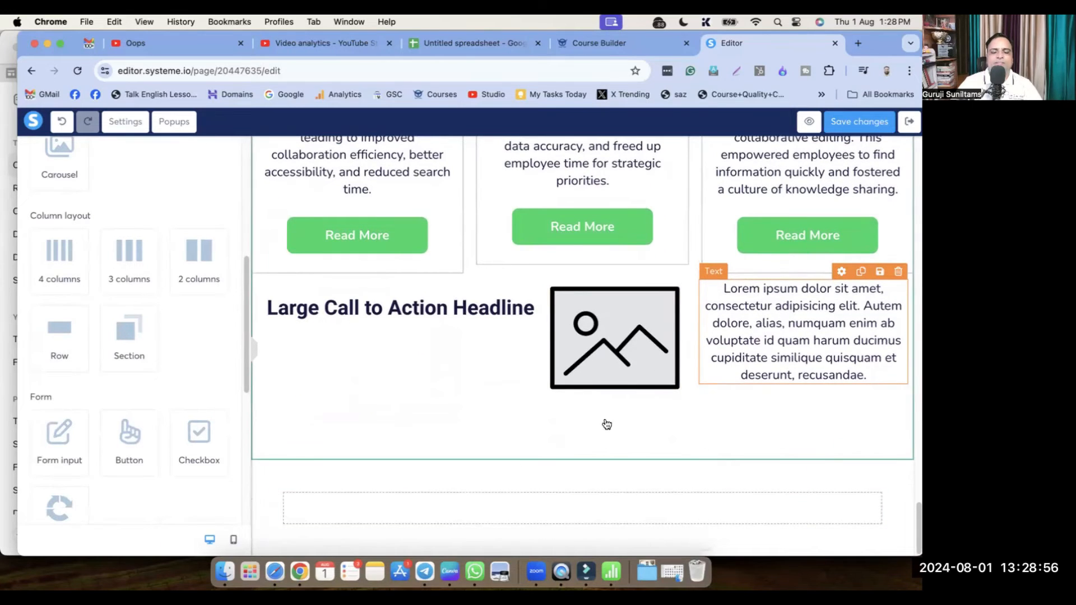
drag(132, 258, 612, 483)
scroll(614, 491, down, 3)
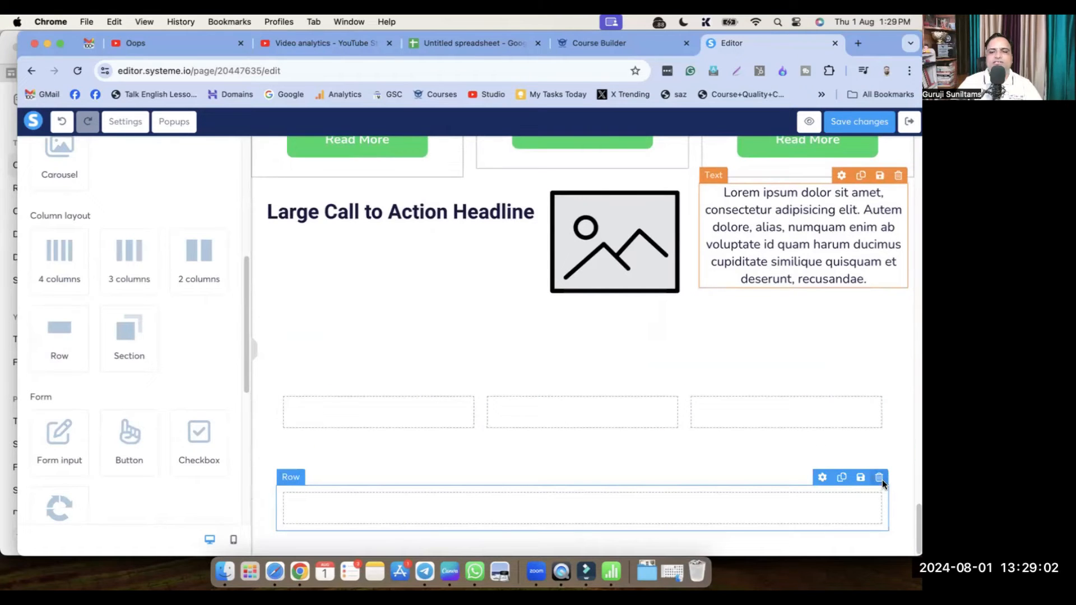
click(880, 478)
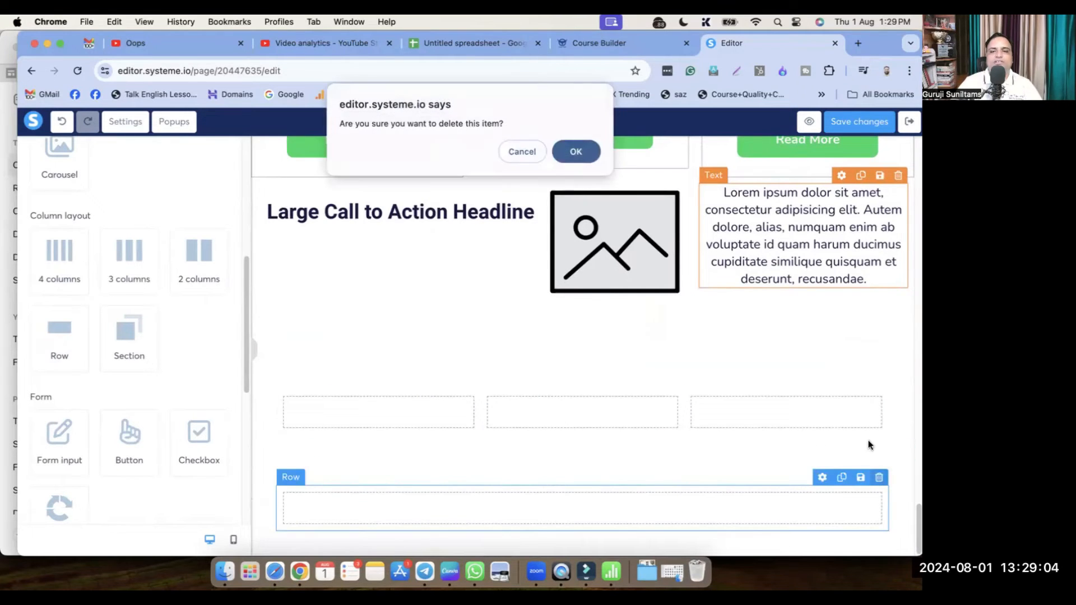
click(577, 153)
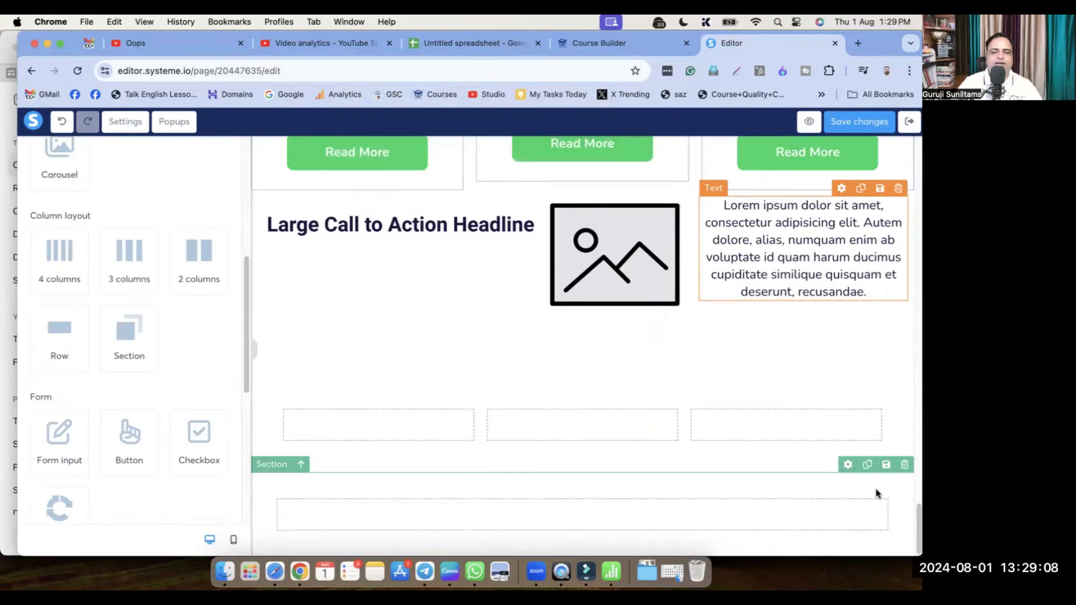
scroll(783, 507, up, 15)
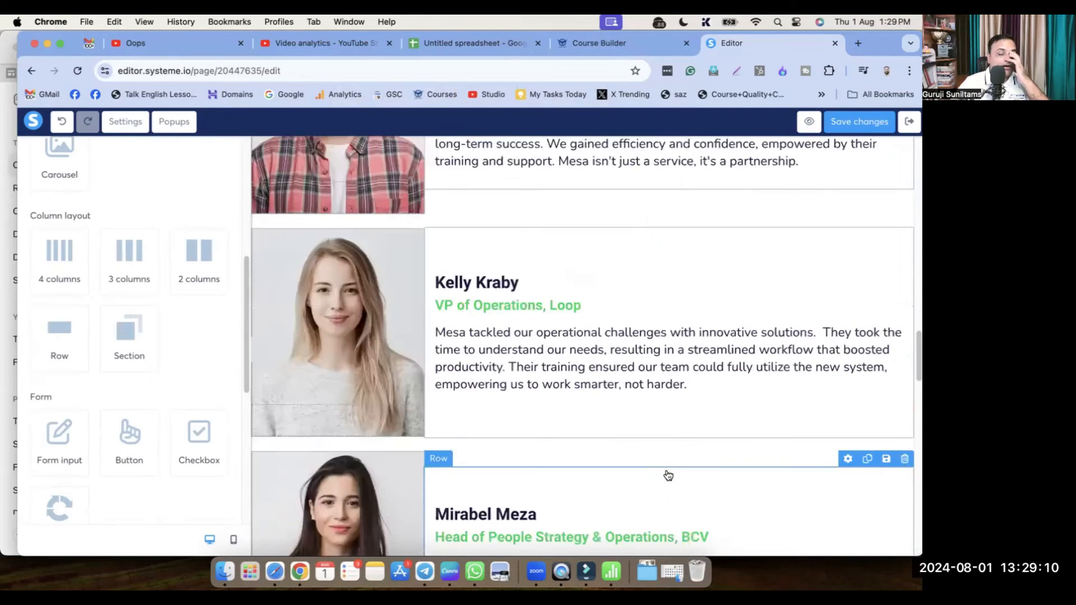
scroll(660, 473, up, 15)
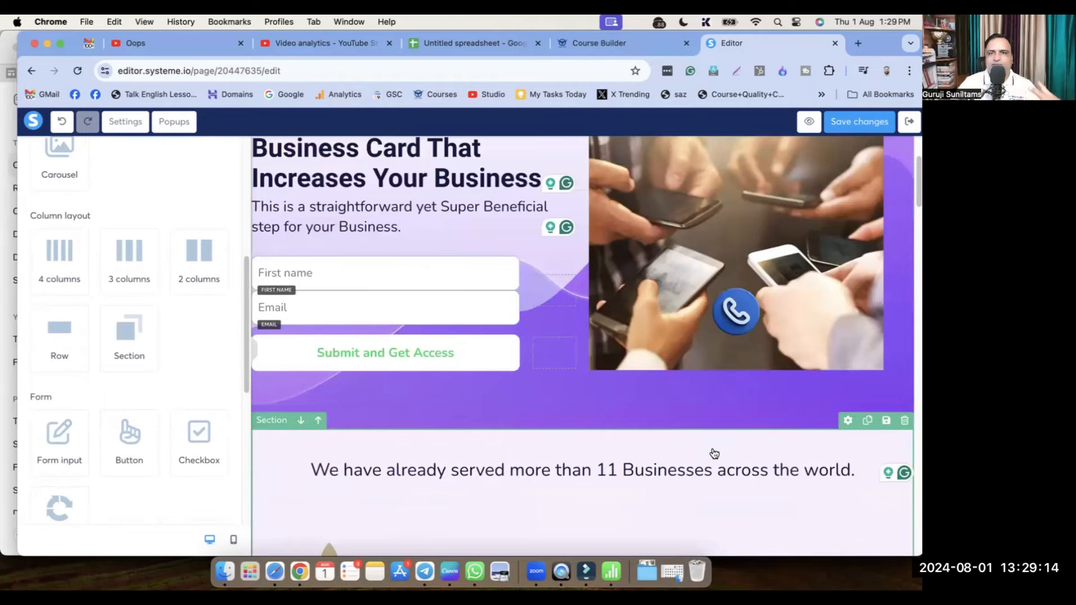
scroll(714, 454, down, 10)
scroll(709, 456, down, 10)
scroll(662, 460, down, 8)
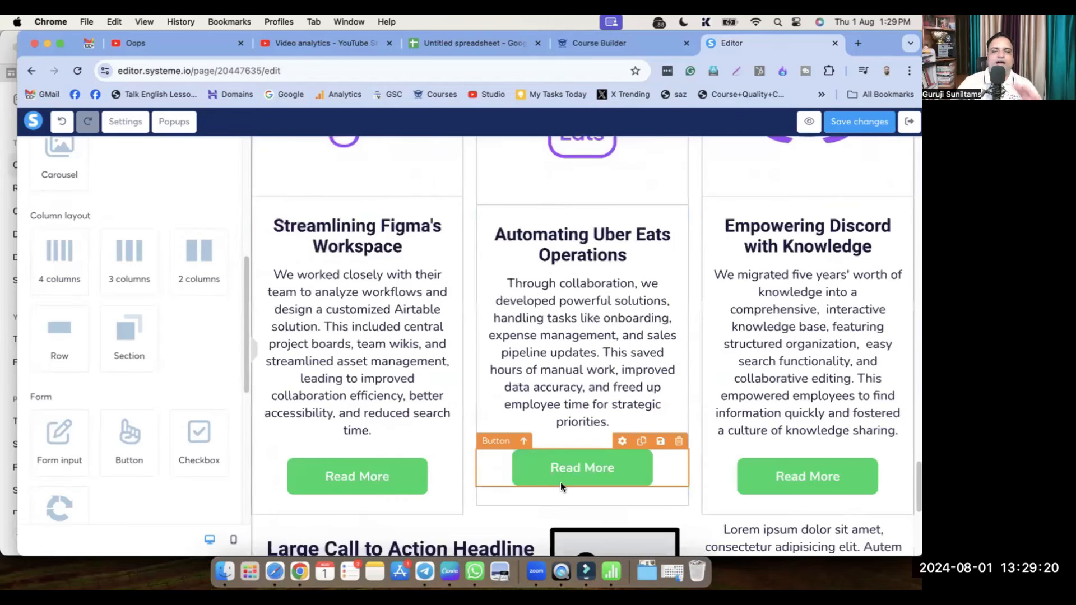
scroll(566, 448, down, 5)
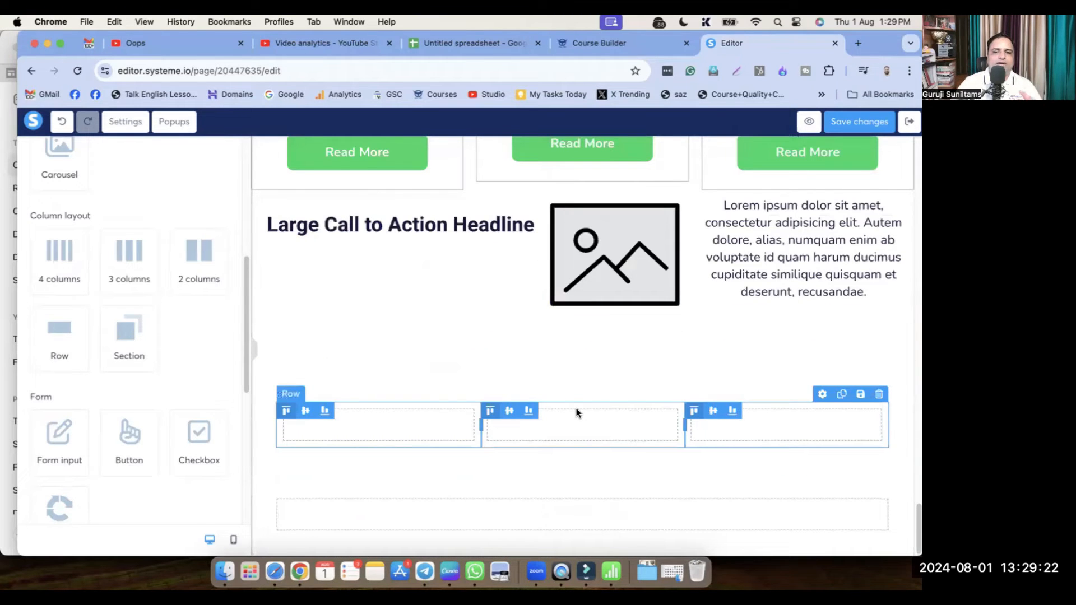
scroll(162, 292, up, 6)
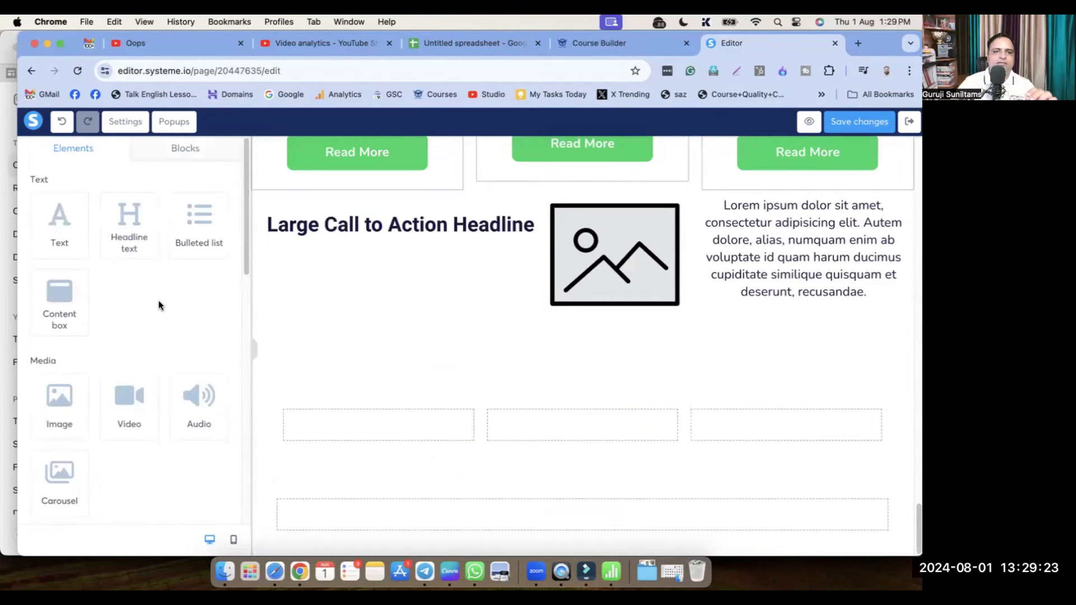
In the Blocks tab, browse the Opt-in forms designs, then go back and open the Features category
click(191, 151)
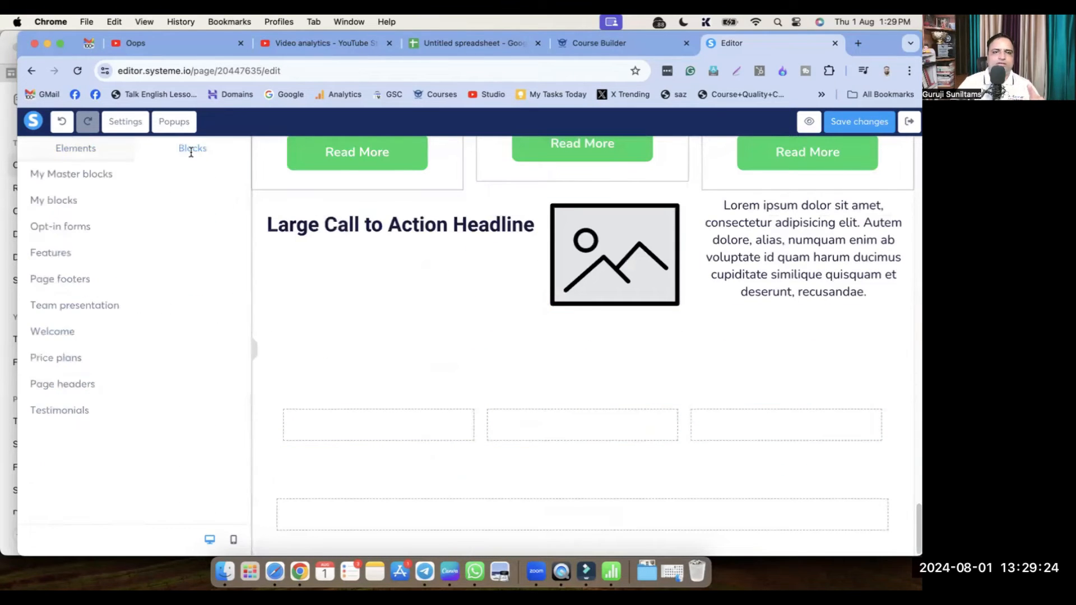
click(62, 227)
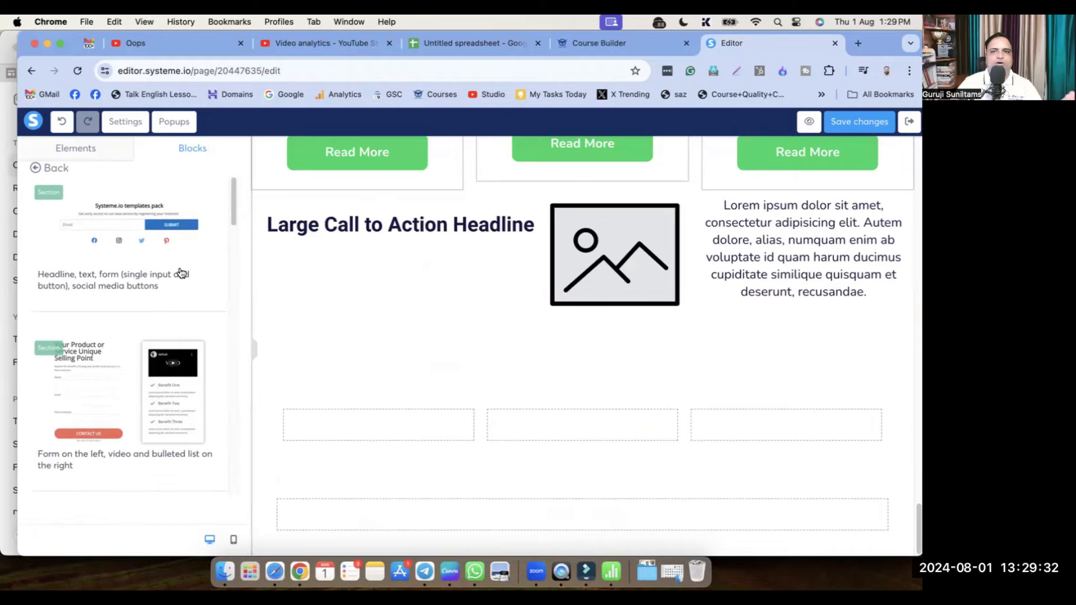
scroll(126, 339, down, 8)
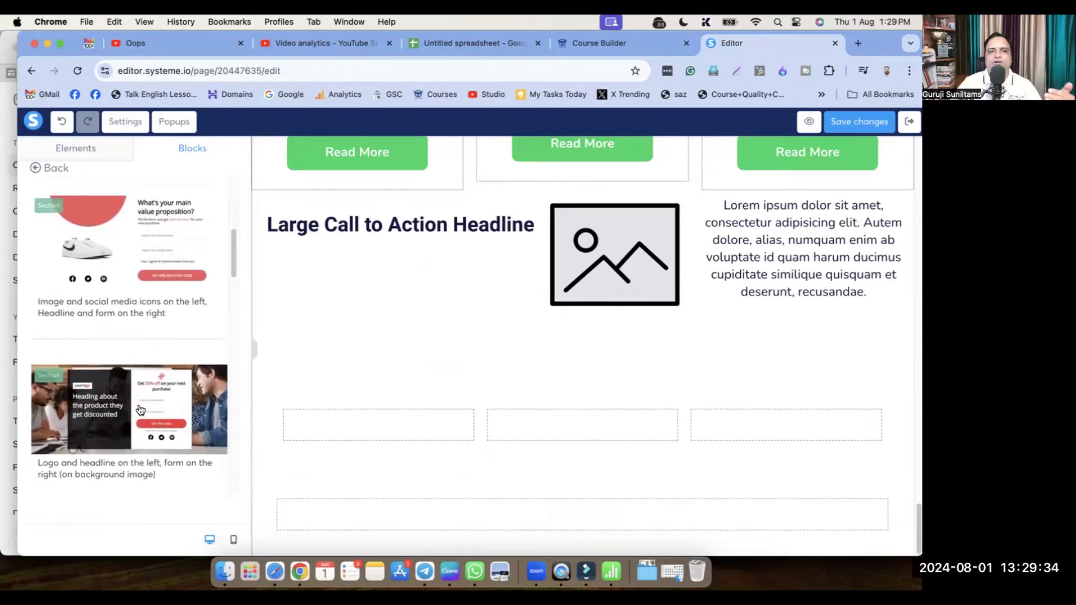
scroll(163, 392, down, 4)
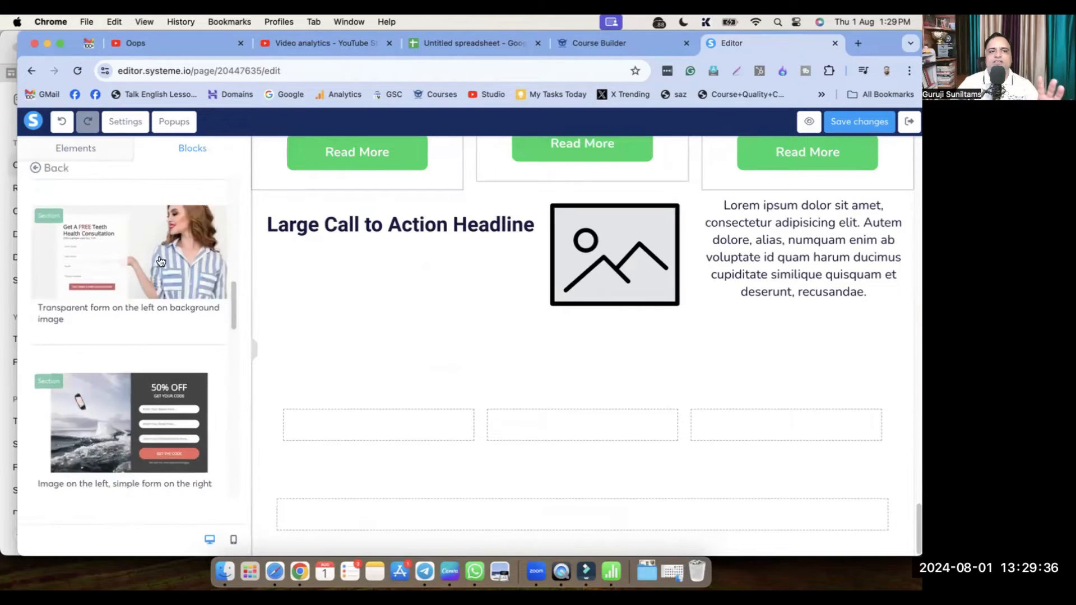
scroll(146, 326, down, 10)
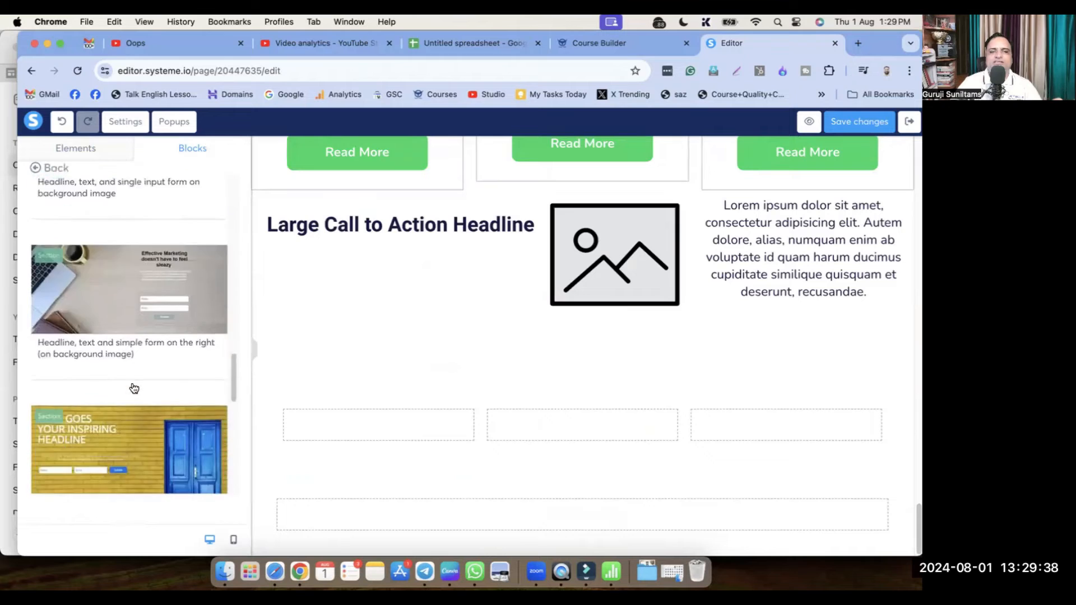
scroll(134, 388, down, 10)
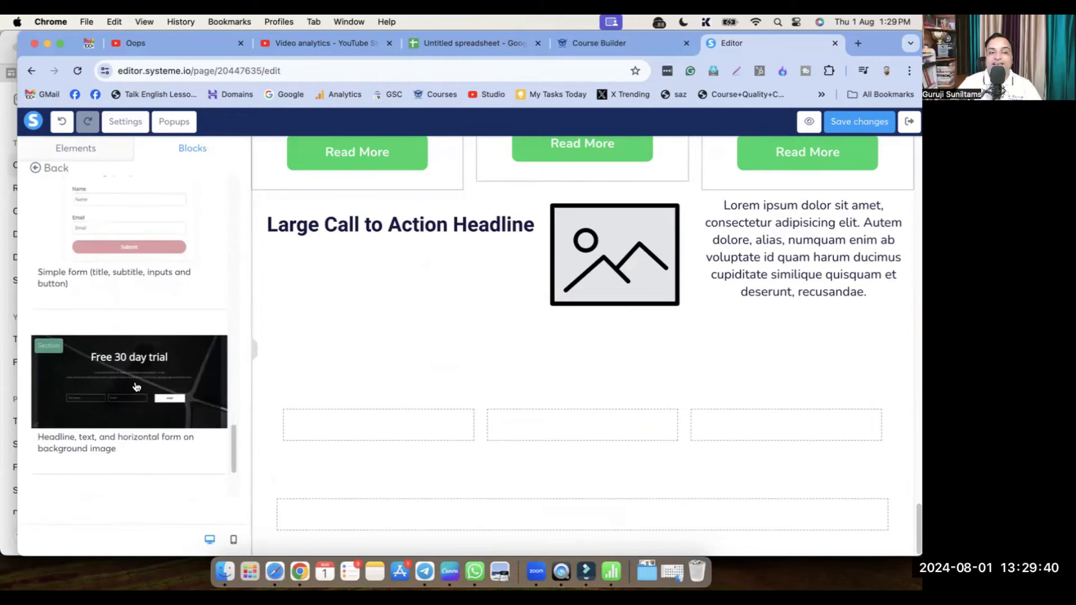
scroll(136, 386, down, 3)
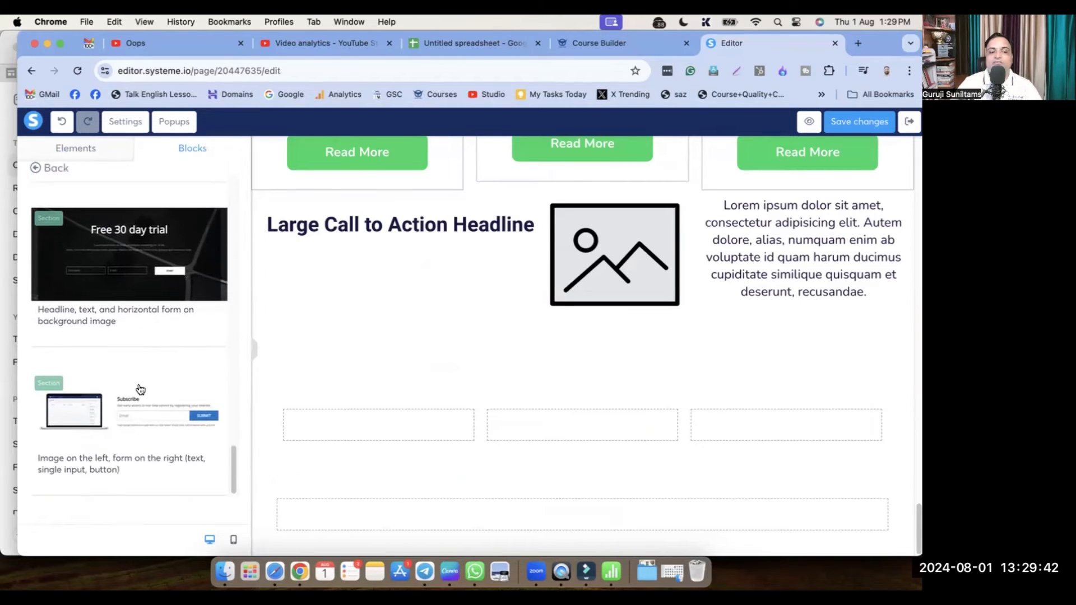
scroll(140, 386, down, 5)
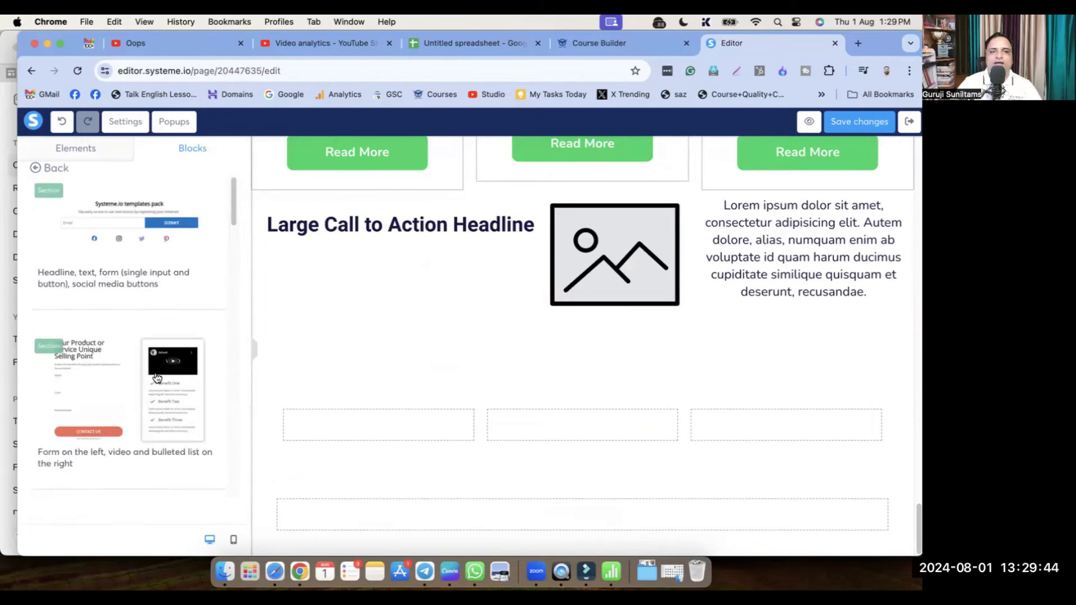
click(35, 167)
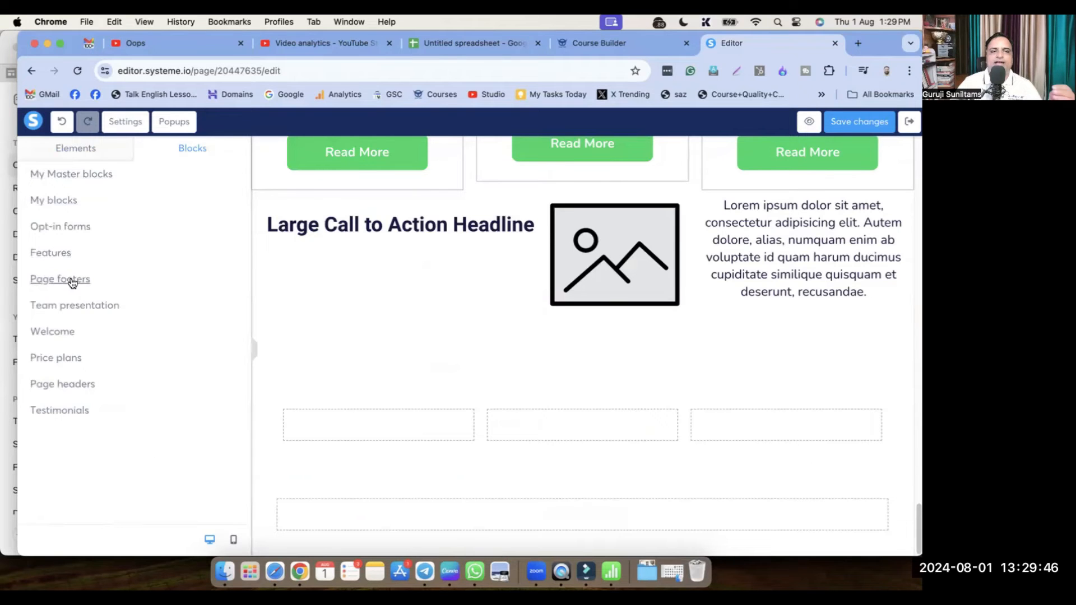
click(53, 253)
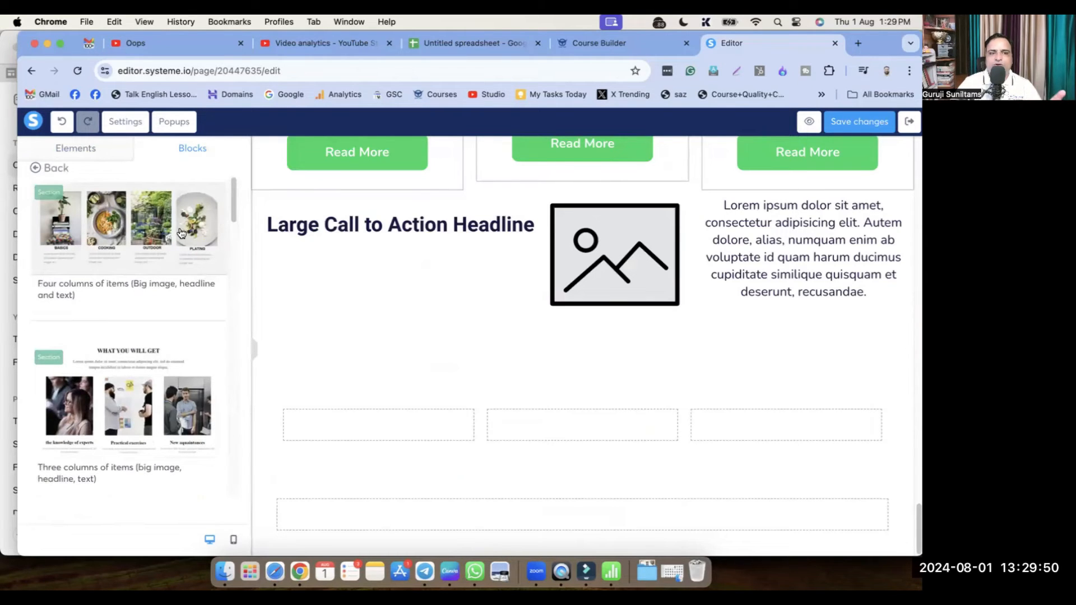
Insert the Features block 'Three columns of items (big image, headline, text)'
scroll(158, 326, down, 3)
scroll(147, 366, down, 2)
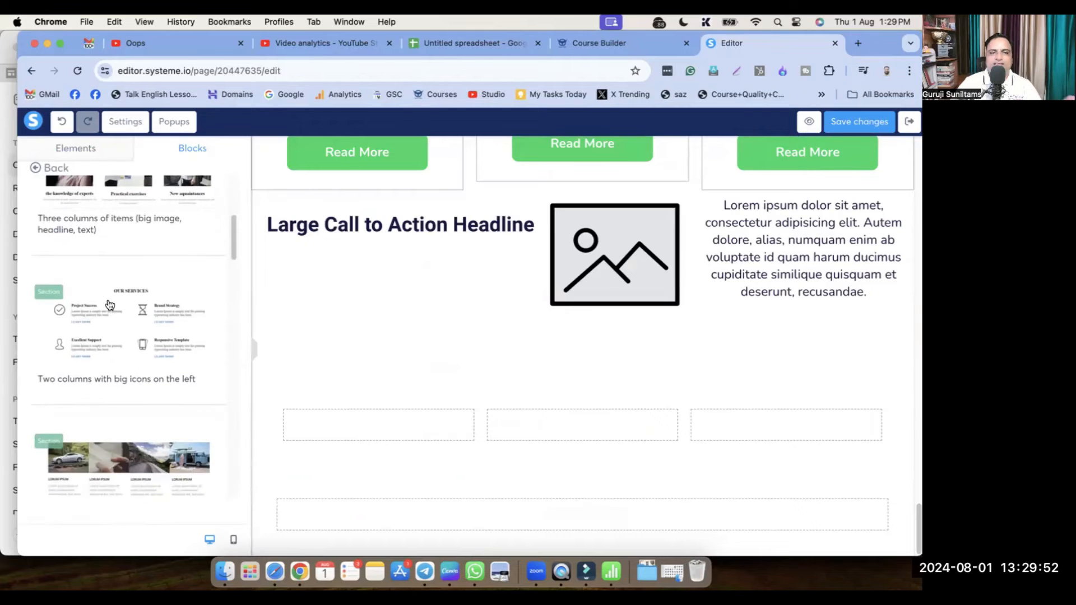
scroll(187, 350, down, 3)
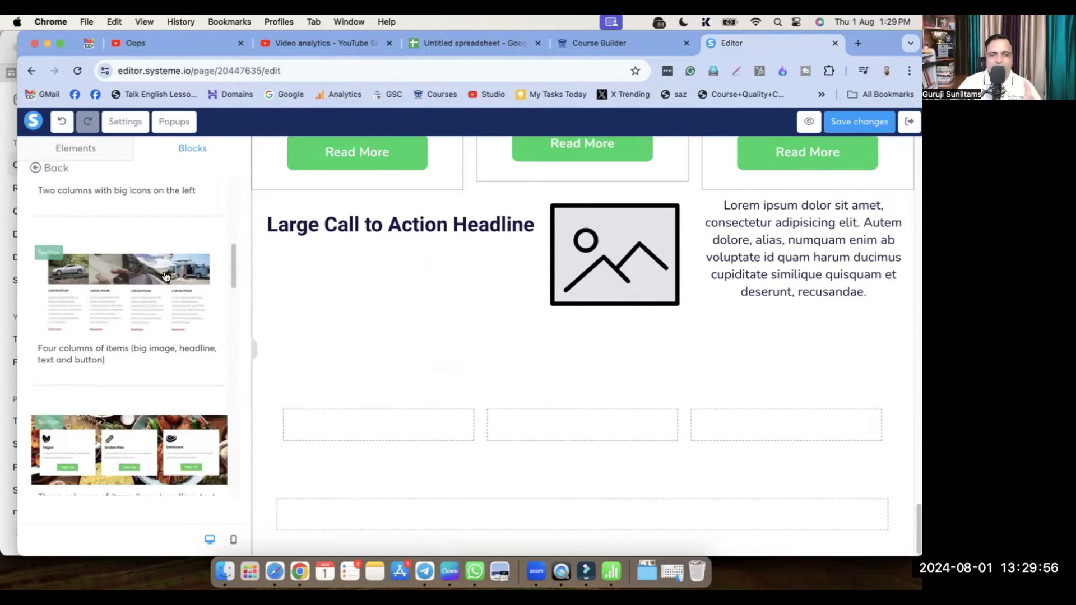
scroll(170, 277, down, 5)
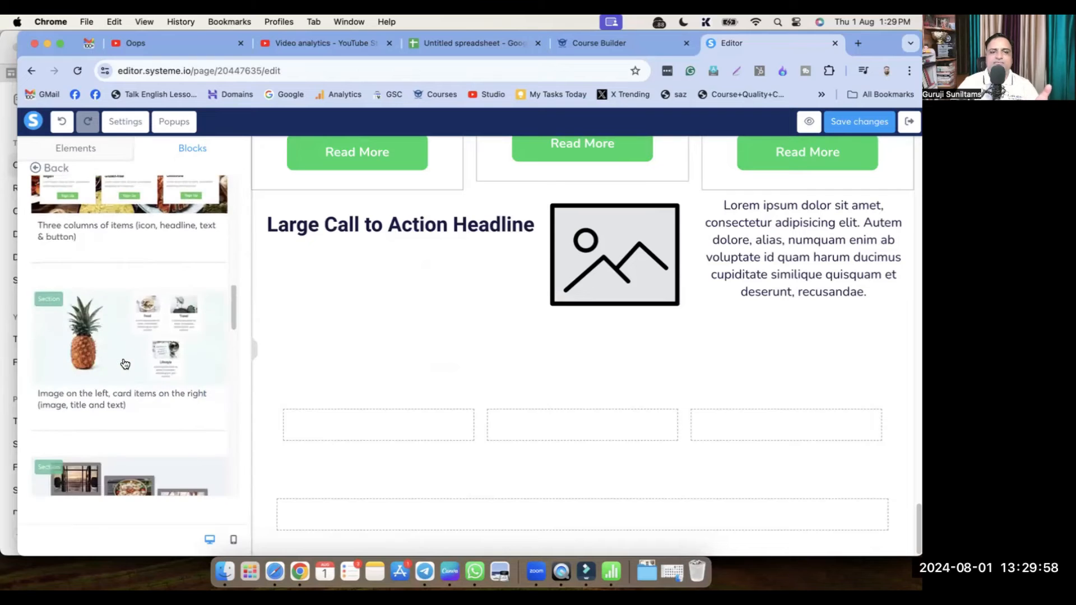
scroll(106, 310, down, 5)
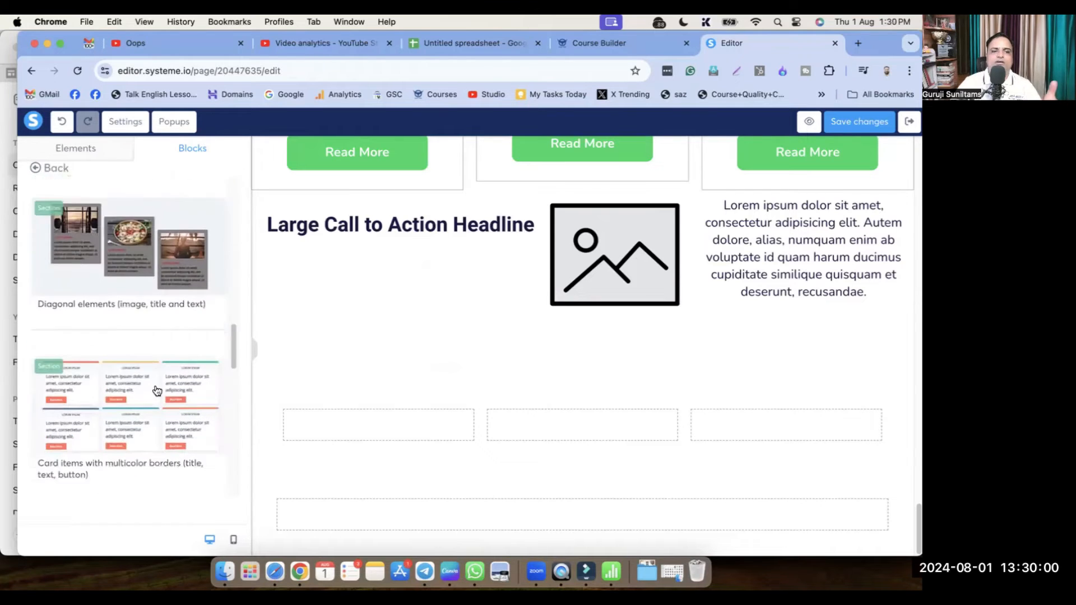
scroll(136, 312, down, 5)
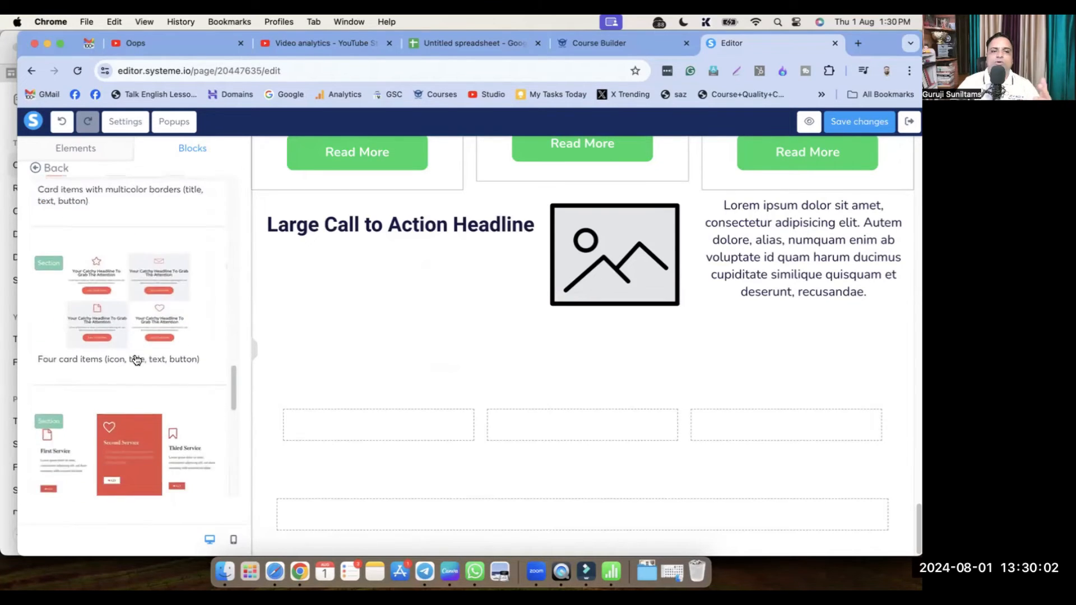
scroll(140, 359, down, 5)
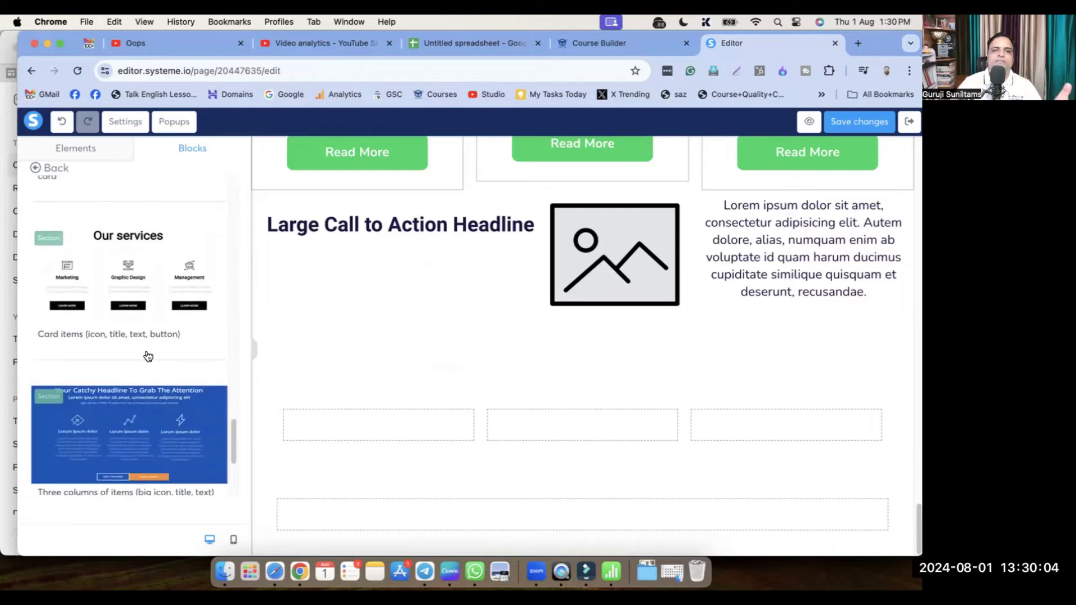
scroll(149, 354, down, 5)
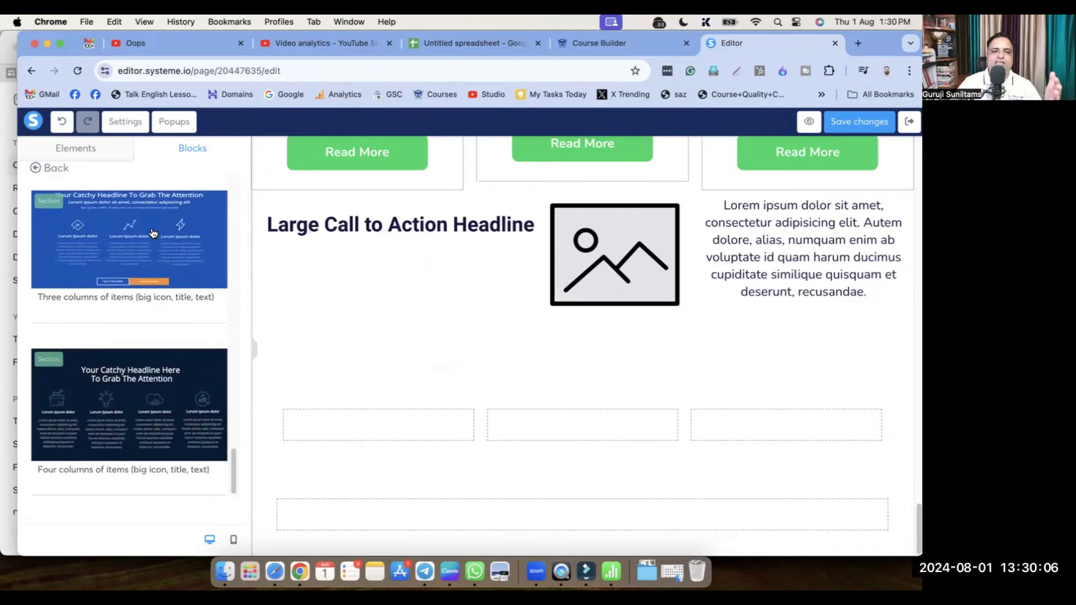
scroll(152, 314, up, 15)
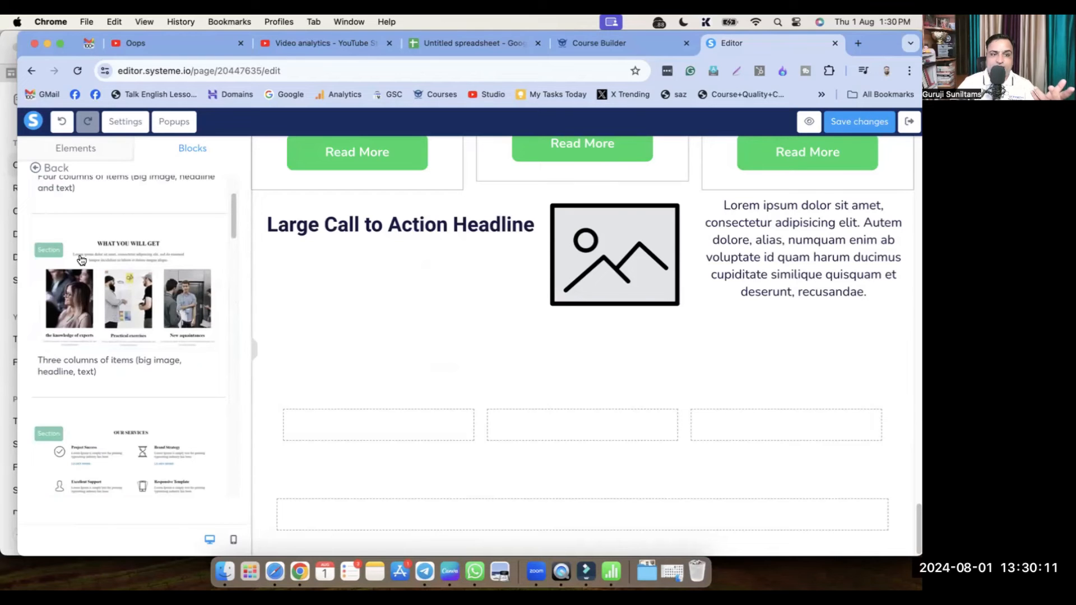
click(108, 293)
Select the first column's image and its description text to inspect them
scroll(616, 381, down, 4)
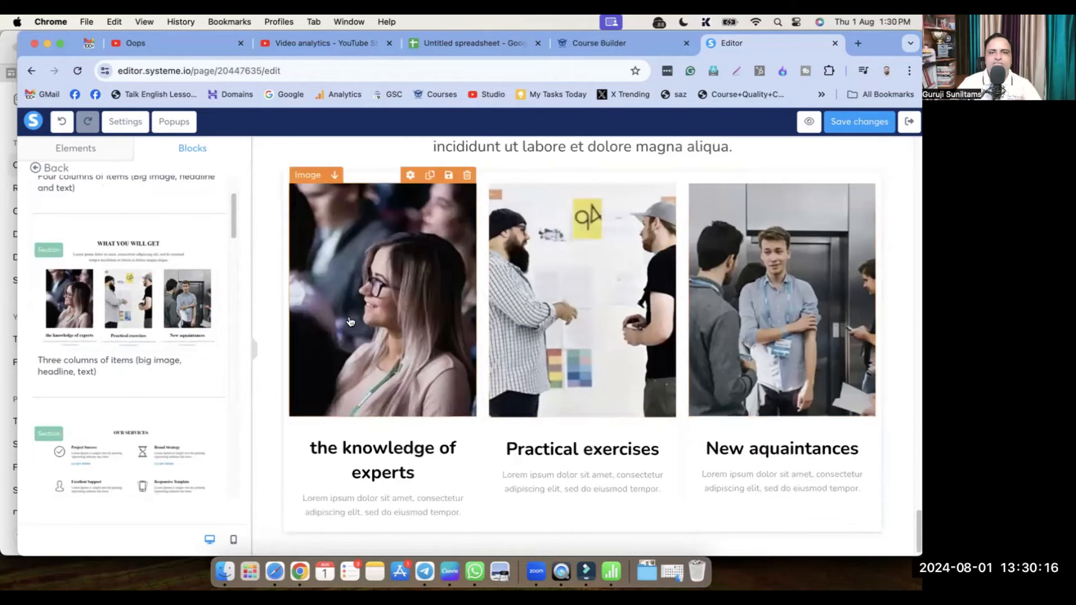
click(367, 270)
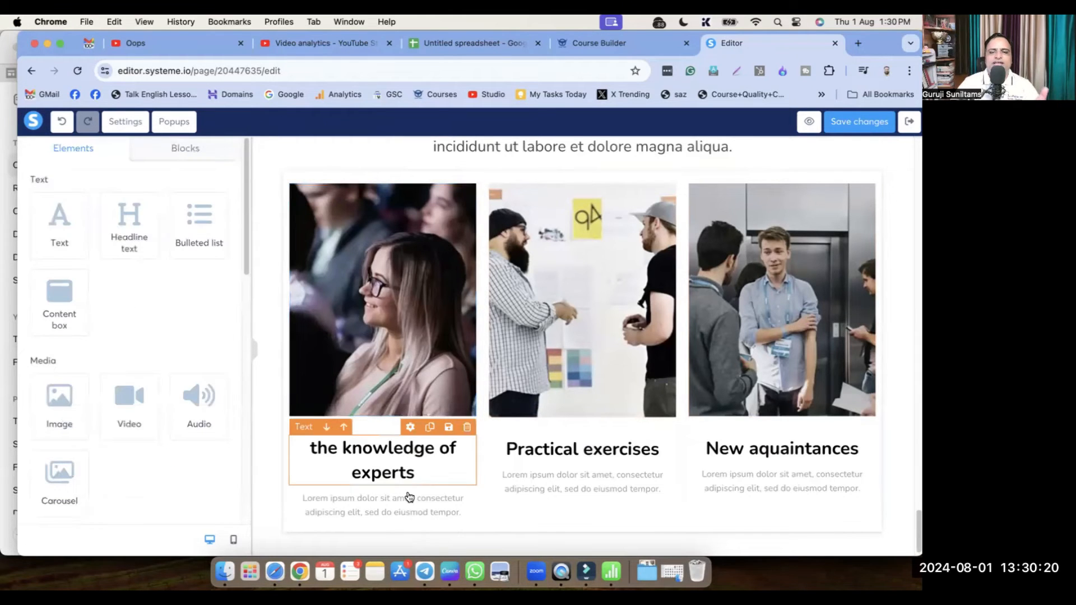
click(412, 511)
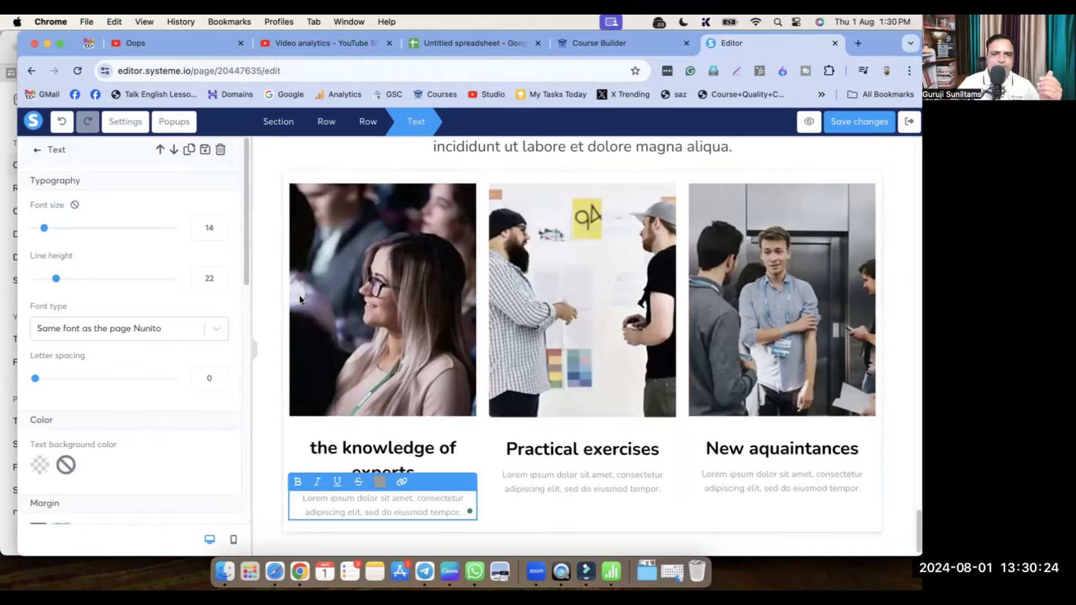
click(275, 305)
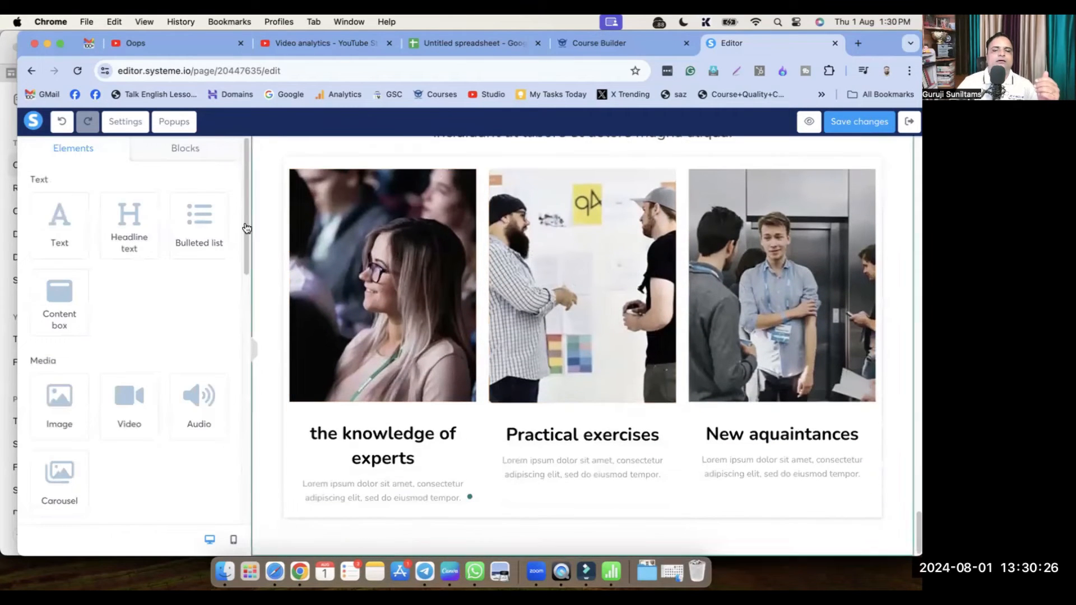
After glancing at footer blocks, add the Team presentation block 'Round images (with name and title)'
click(189, 150)
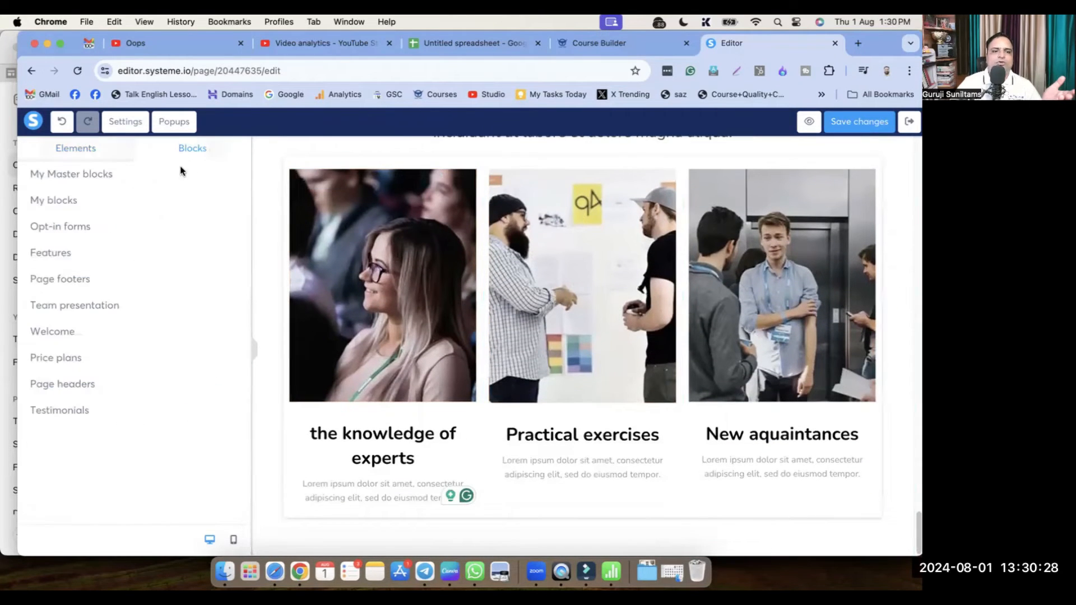
click(65, 279)
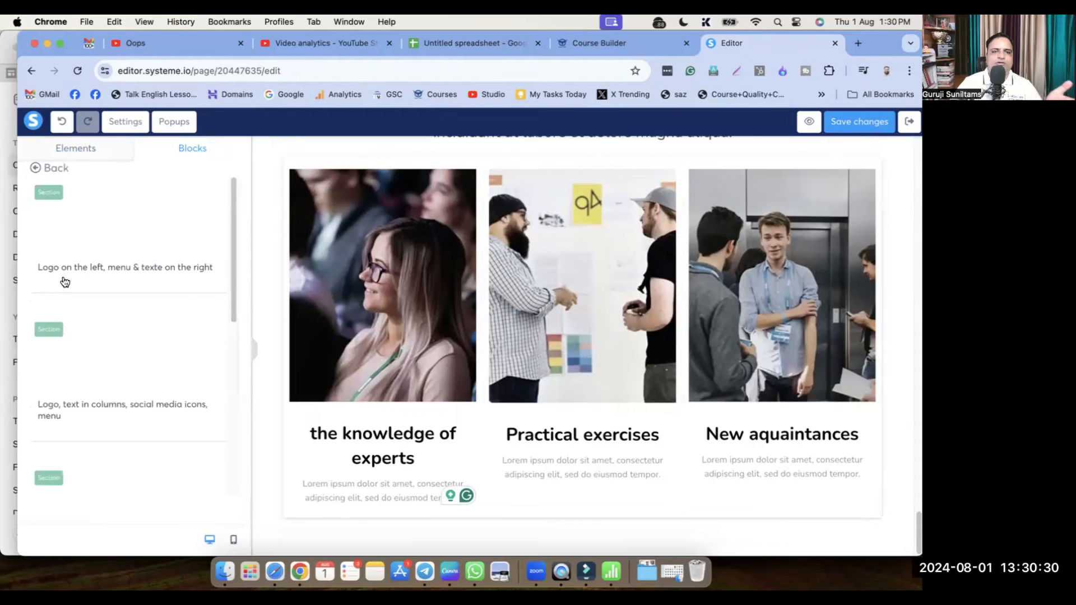
scroll(146, 403, down, 3)
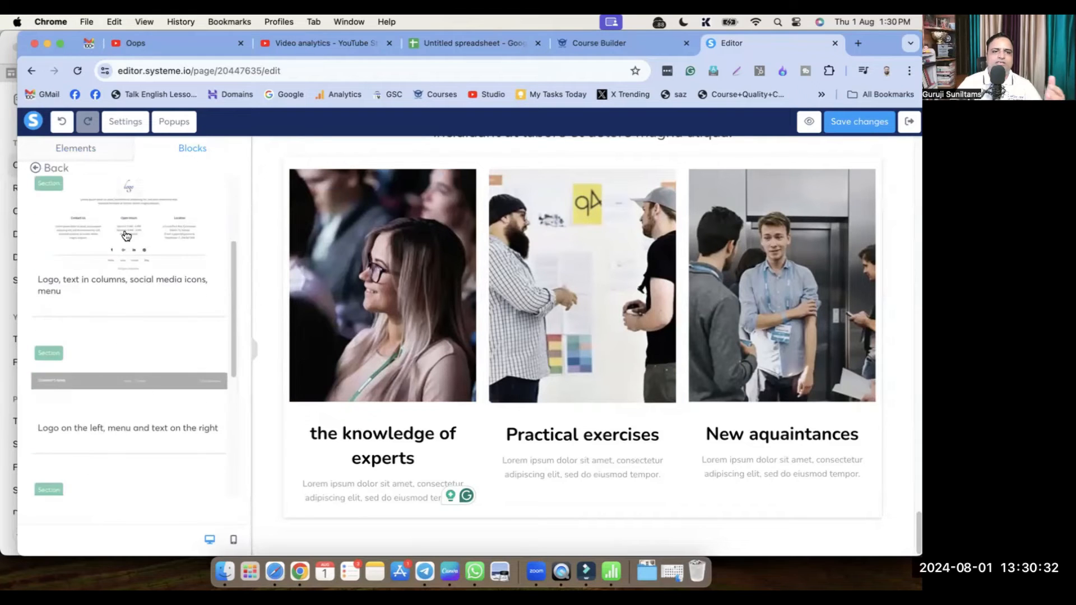
scroll(120, 409, down, 5)
scroll(136, 427, up, 3)
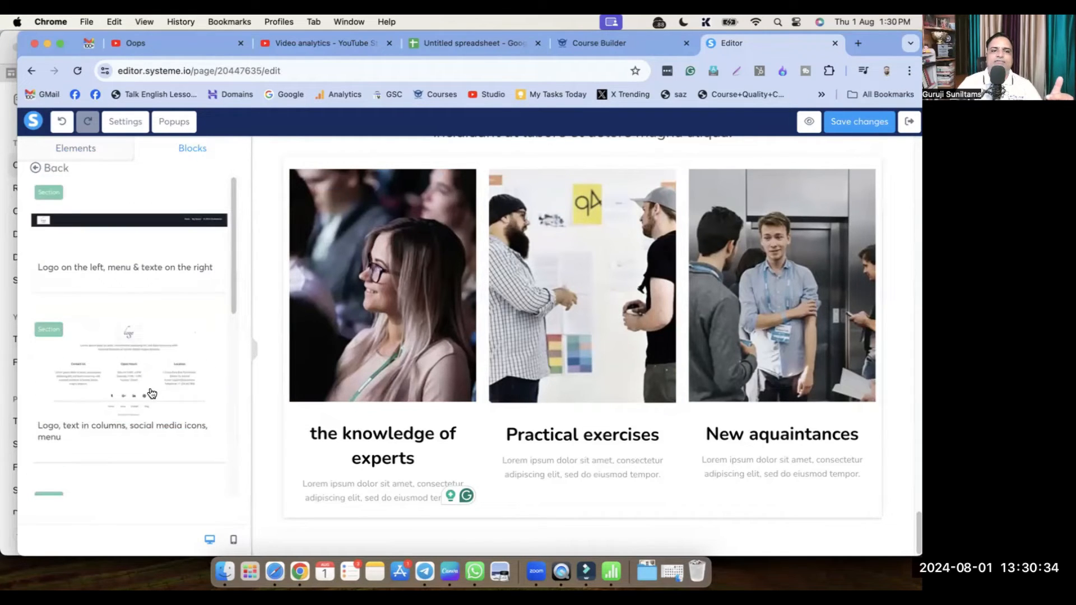
click(41, 171)
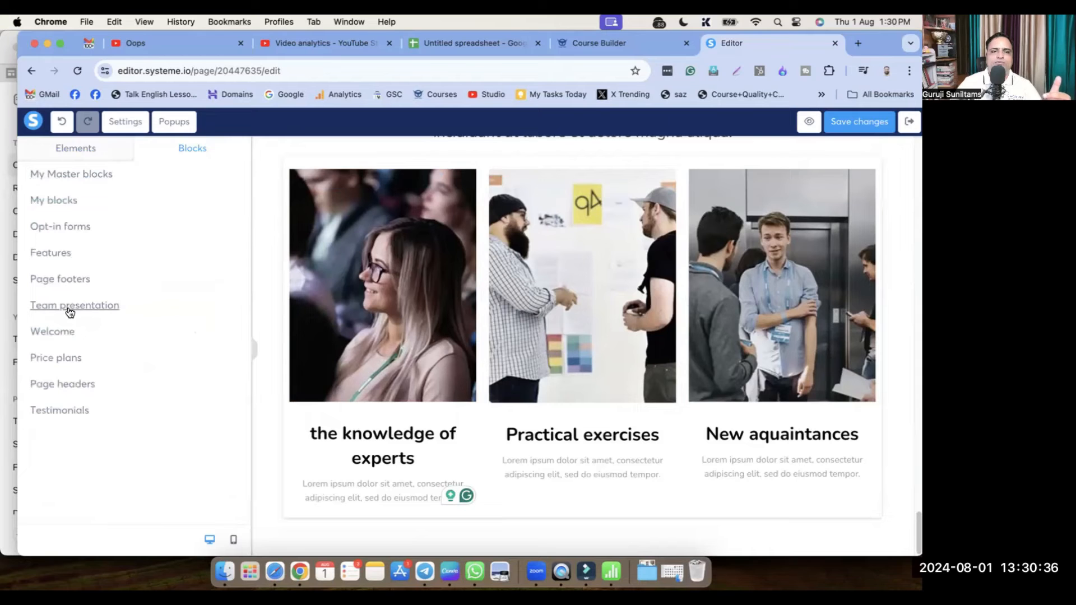
click(69, 308)
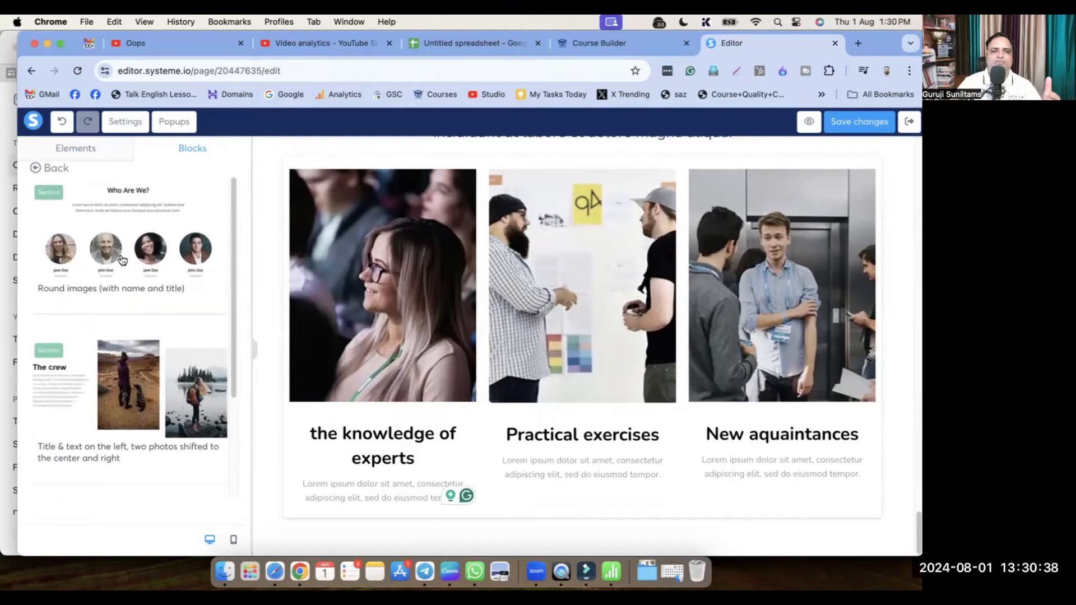
click(122, 259)
Add the three-column 'Instructors' block below the 'Who Are We?' portraits
scroll(668, 392, down, 3)
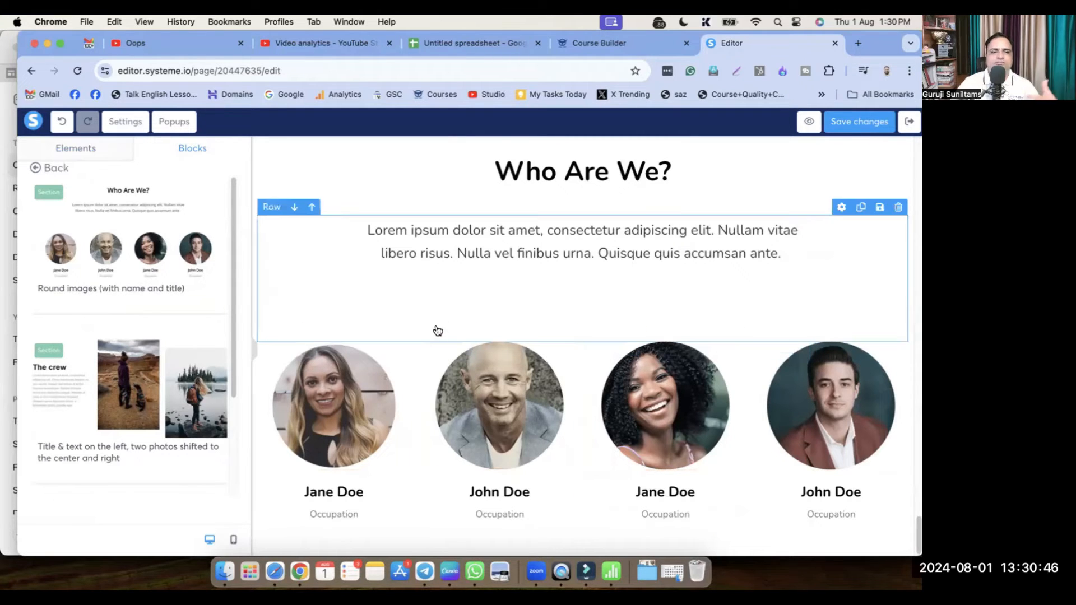
scroll(116, 370, down, 5)
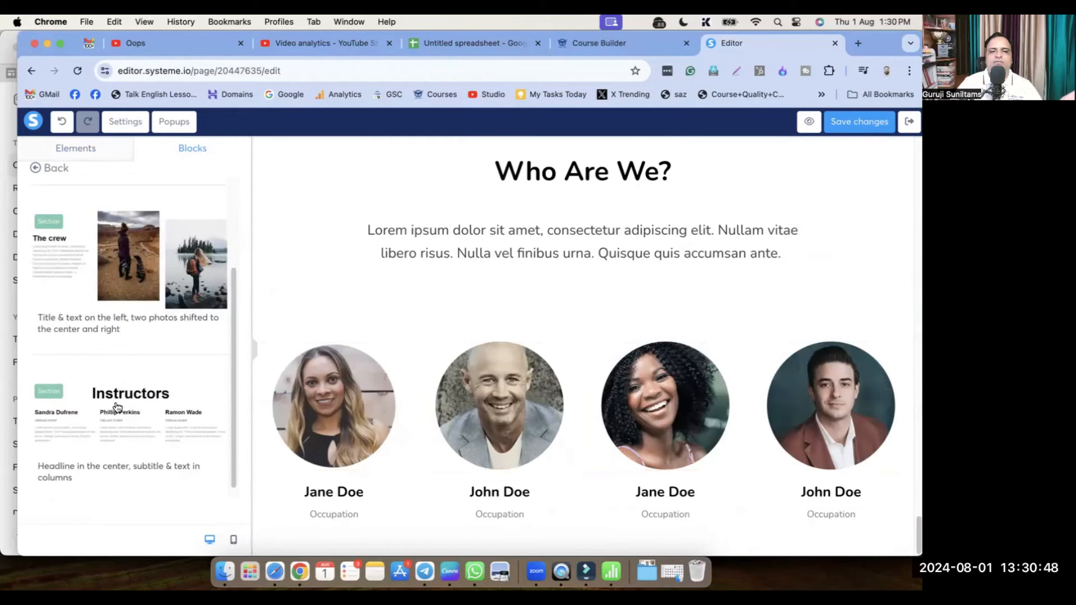
scroll(116, 406, down, 1)
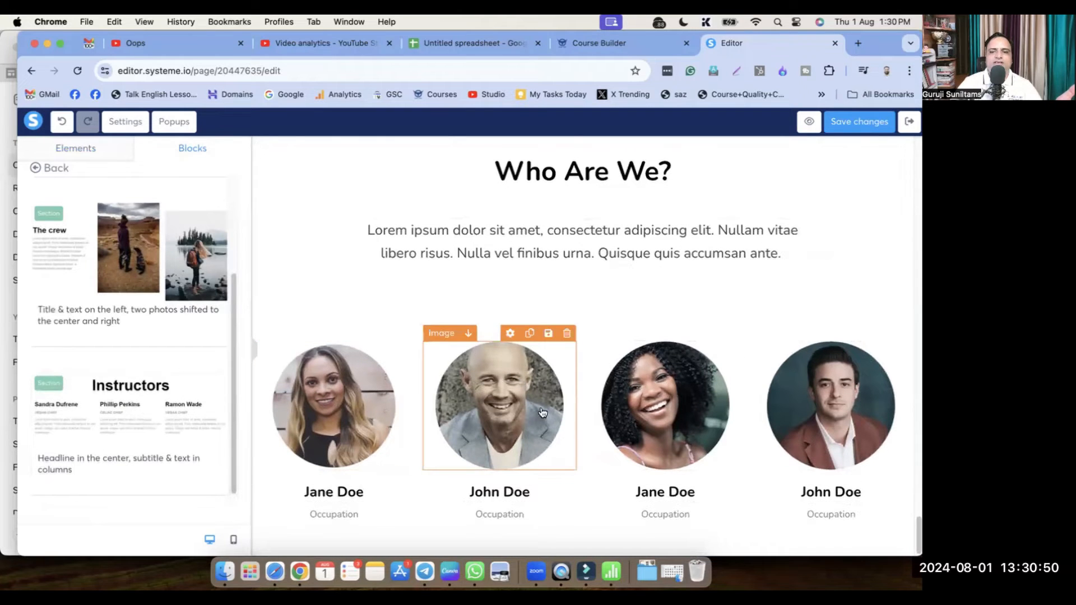
click(116, 415)
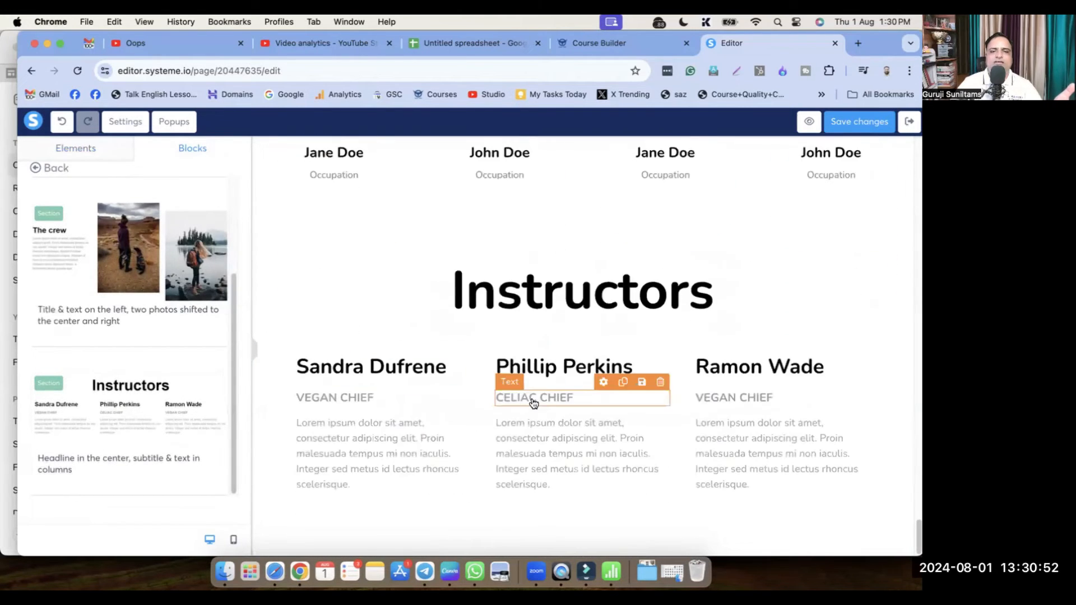
scroll(602, 415, up, 5)
scroll(609, 415, up, 3)
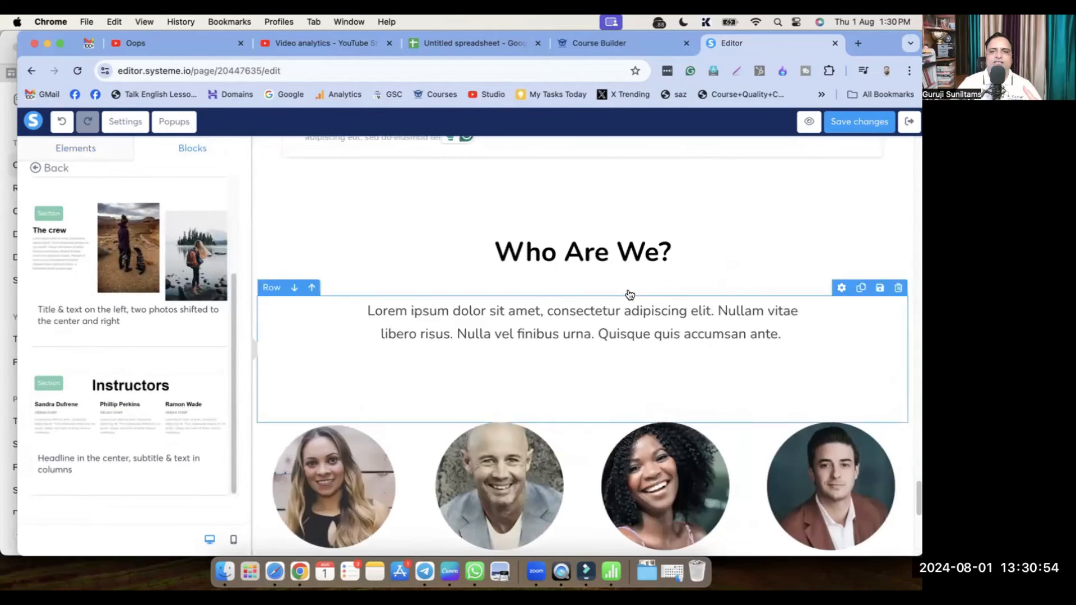
scroll(721, 387, down, 5)
scroll(144, 311, up, 3)
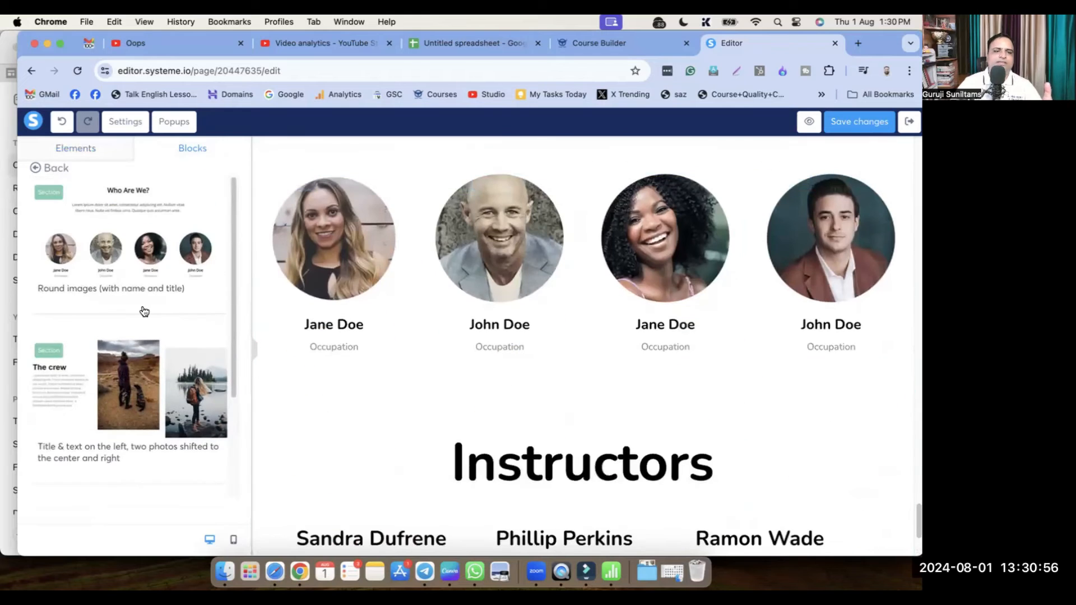
scroll(115, 387, down, 3)
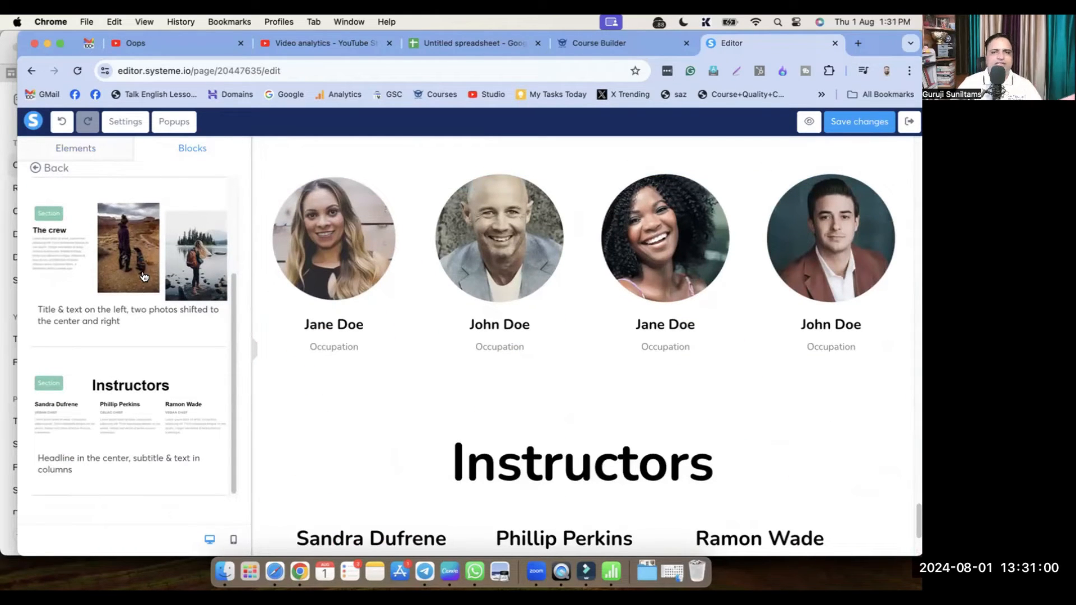
From the Welcome category, insert the 'Big headline, text, button and video' block
click(36, 169)
click(65, 334)
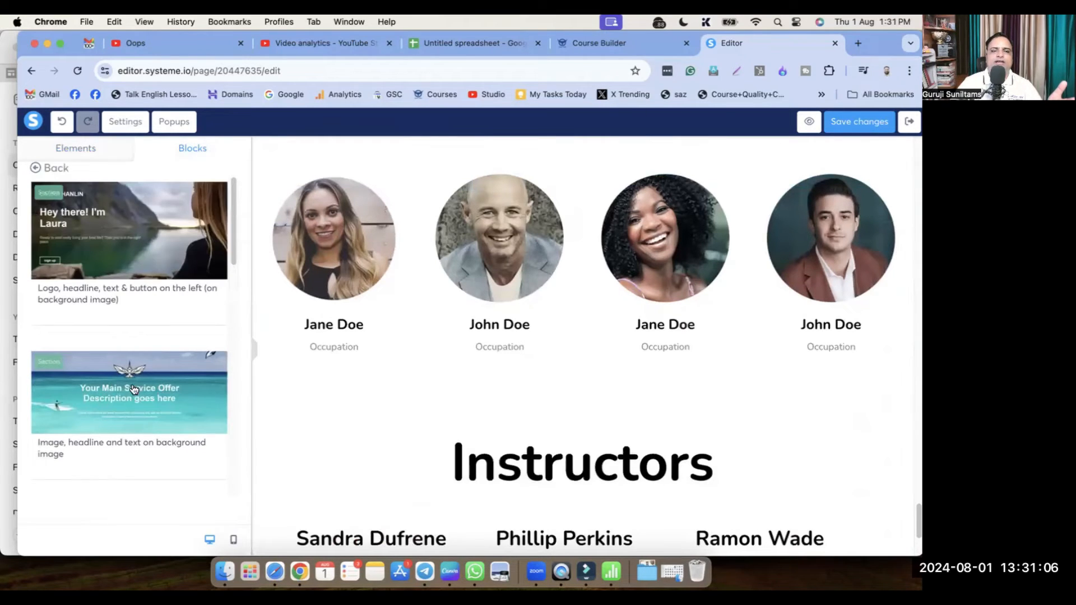
scroll(134, 389, down, 5)
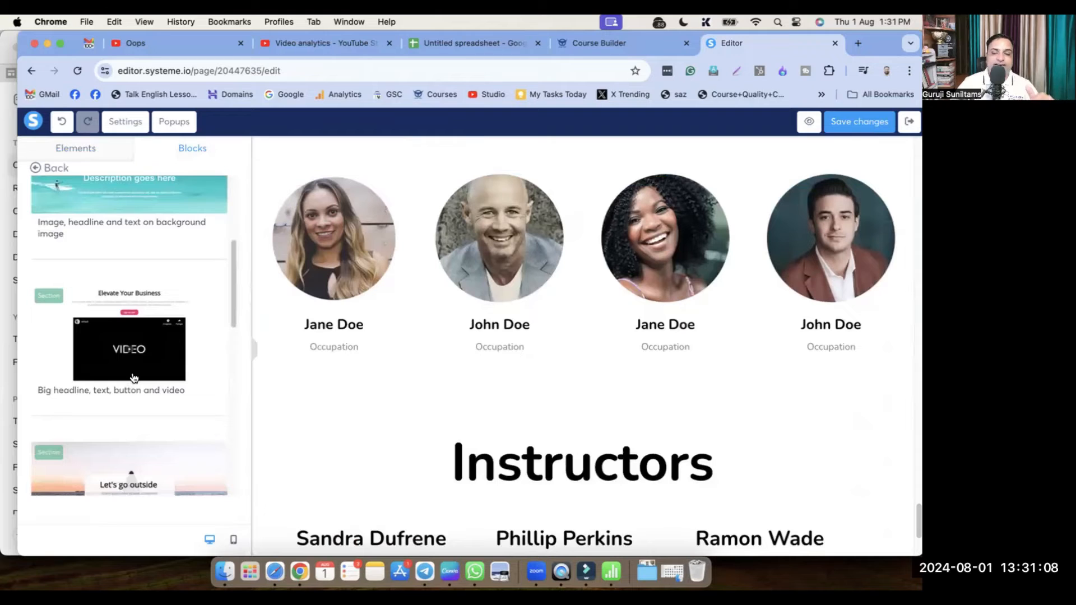
scroll(133, 378, up, 3)
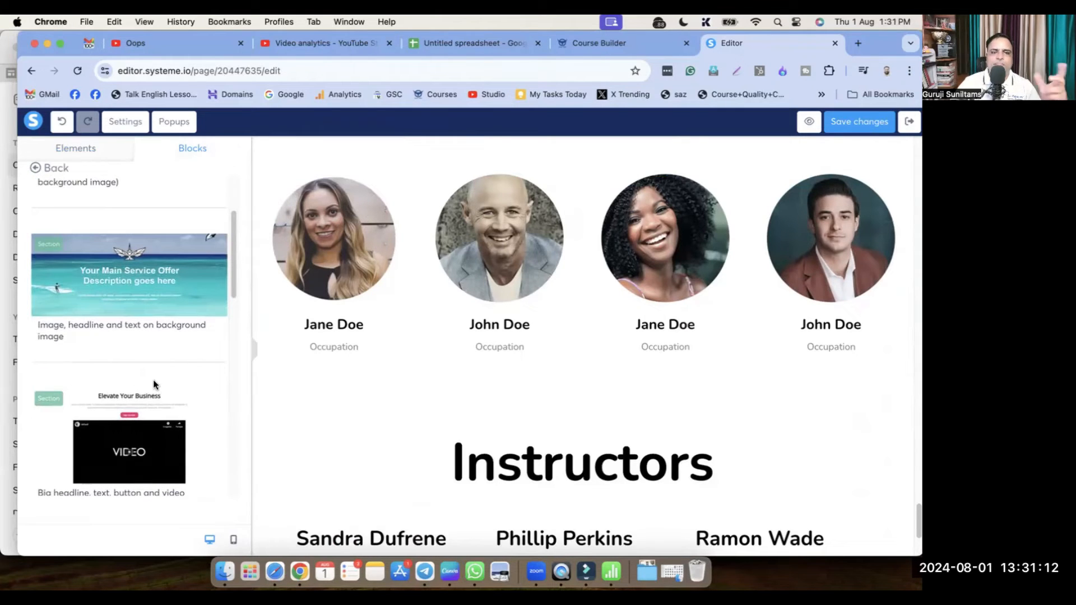
click(135, 445)
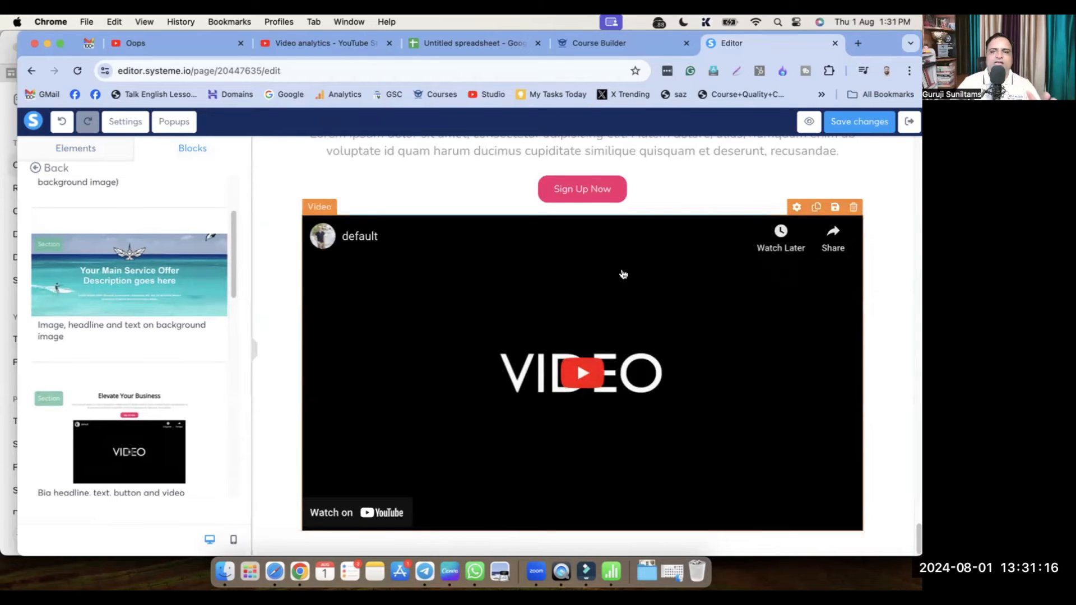
scroll(738, 410, up, 2)
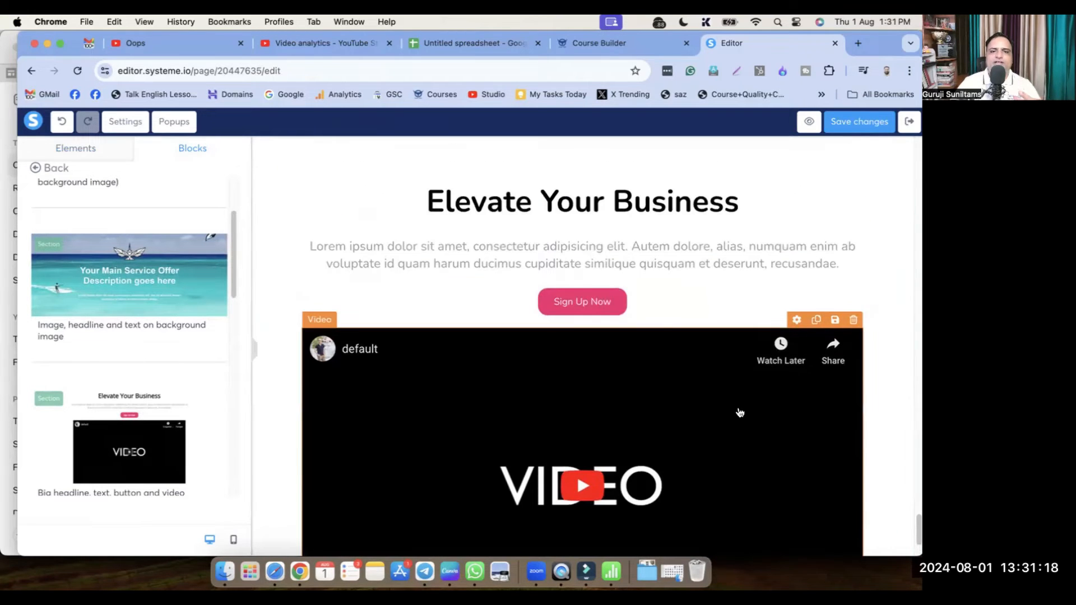
scroll(586, 322, up, 2)
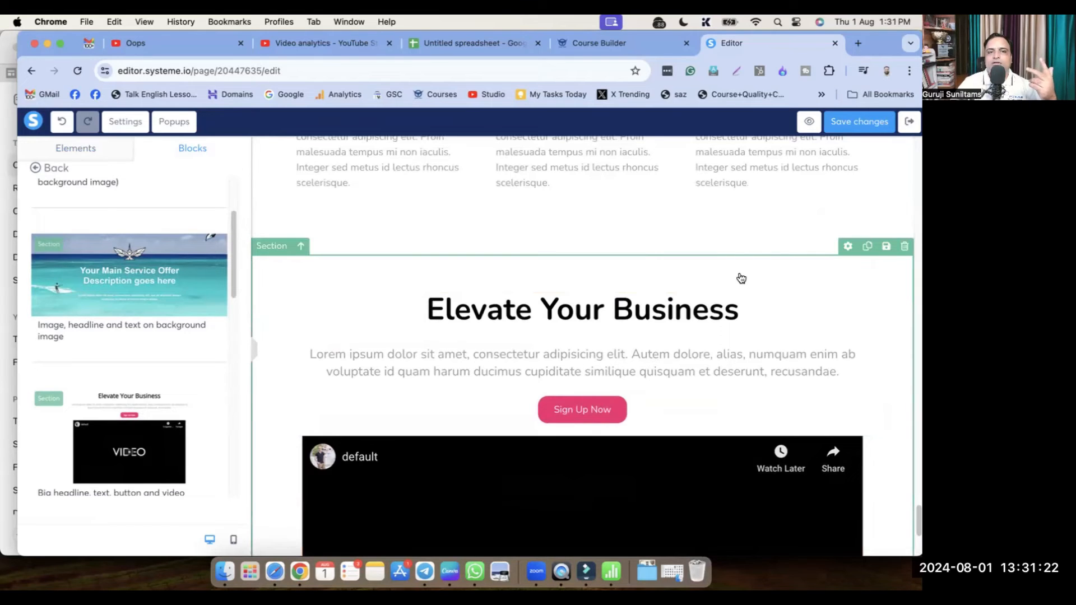
Use the section's up arrow repeatedly to lift 'Elevate Your Business' above the team sections
click(301, 251)
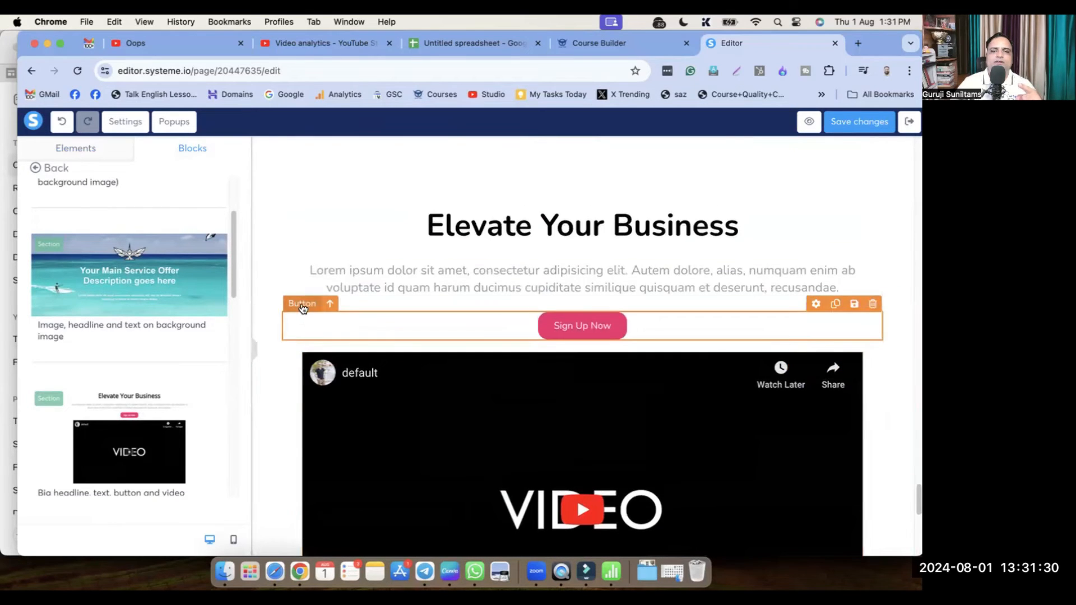
scroll(321, 292, up, 2)
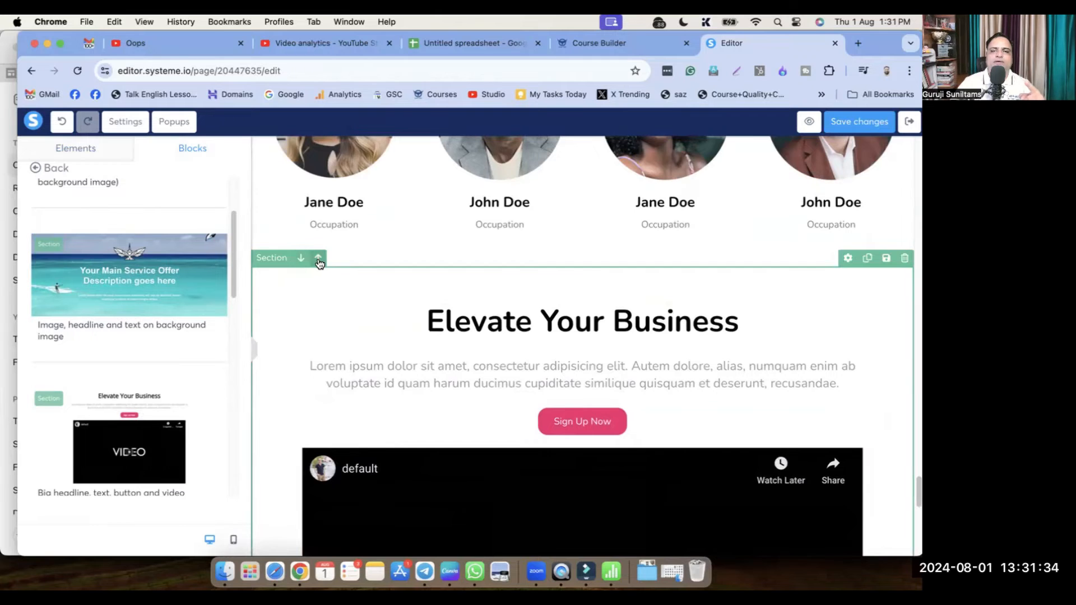
click(318, 258)
scroll(369, 317, up, 2)
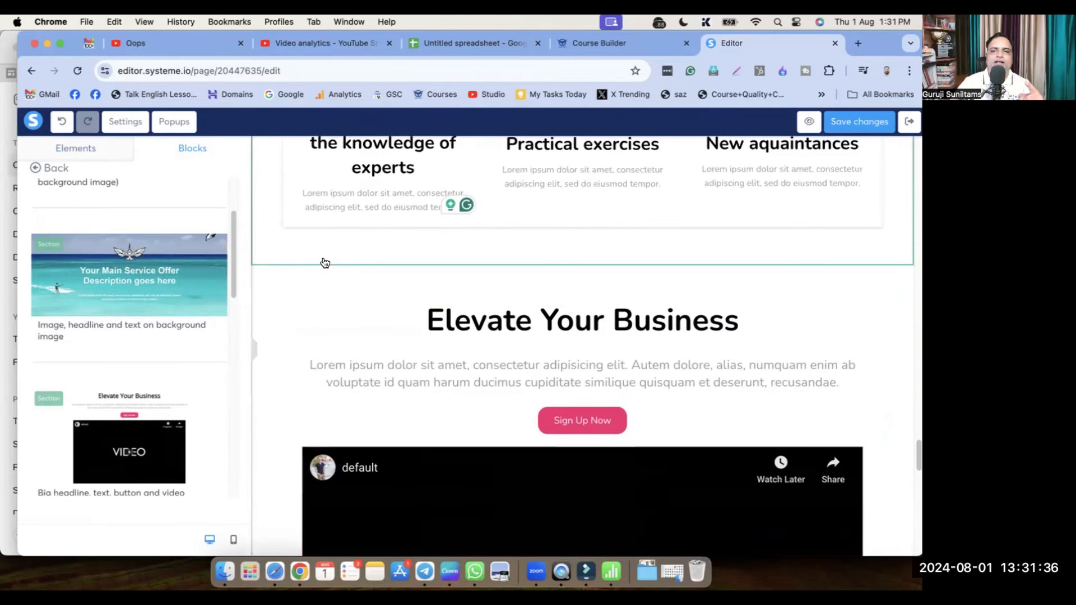
click(317, 259)
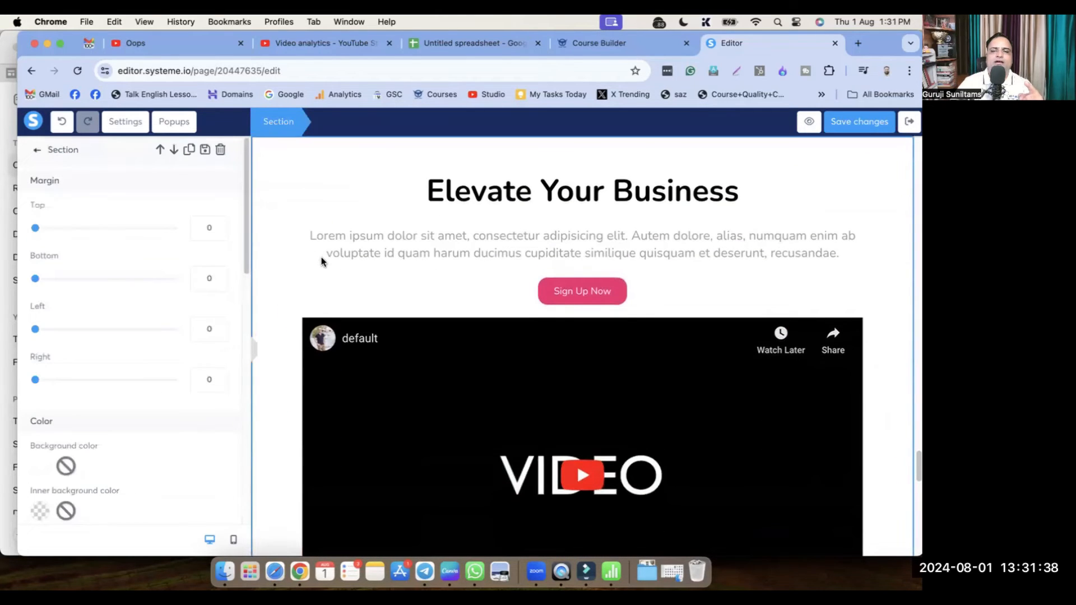
scroll(337, 313, up, 6)
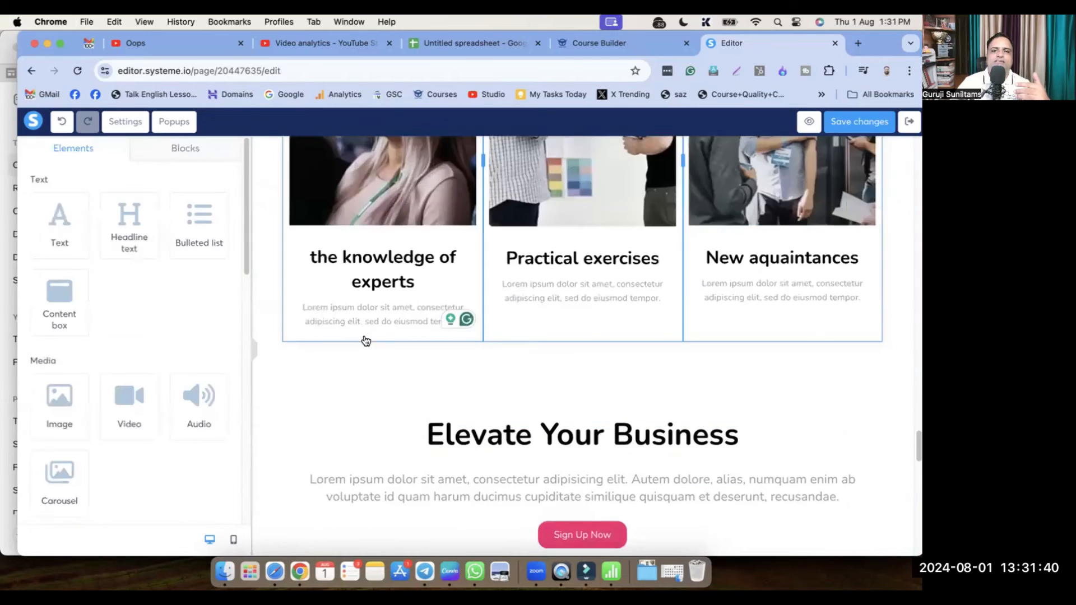
scroll(374, 367, down, 5)
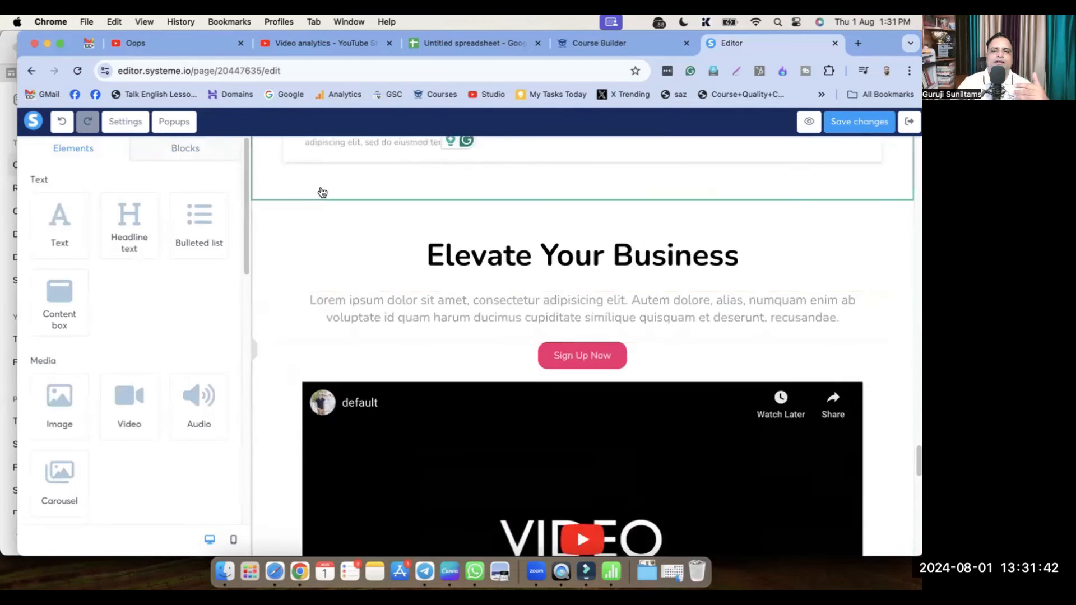
click(315, 200)
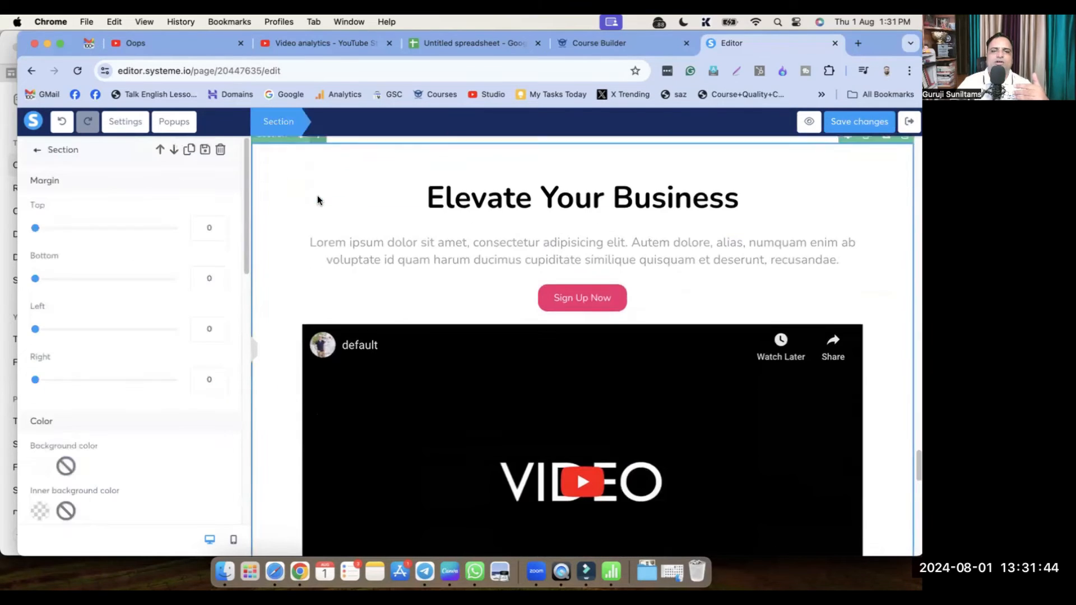
click(306, 269)
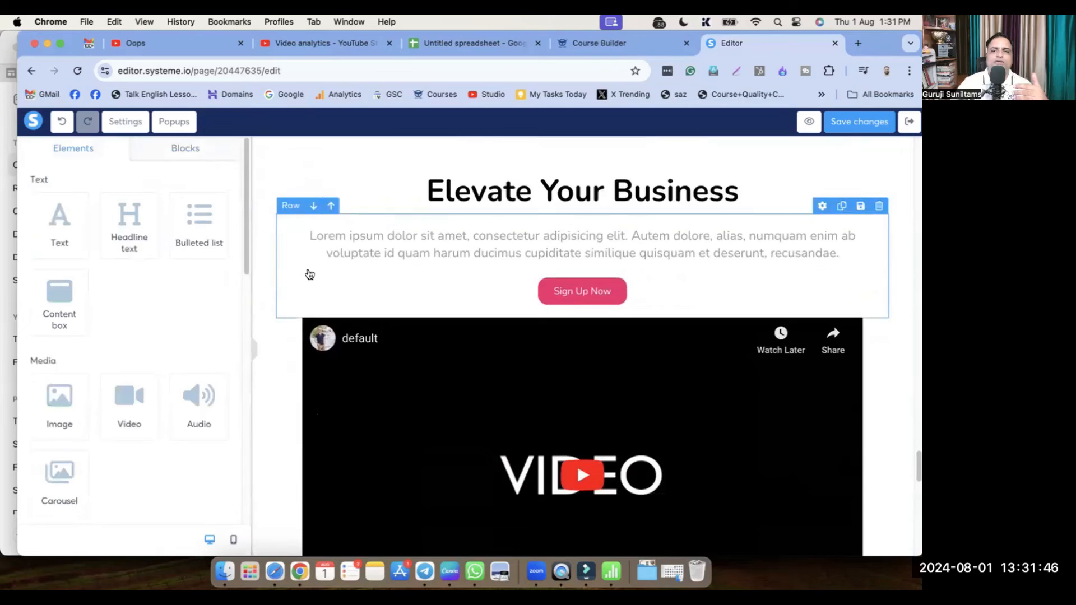
scroll(308, 271, up, 2)
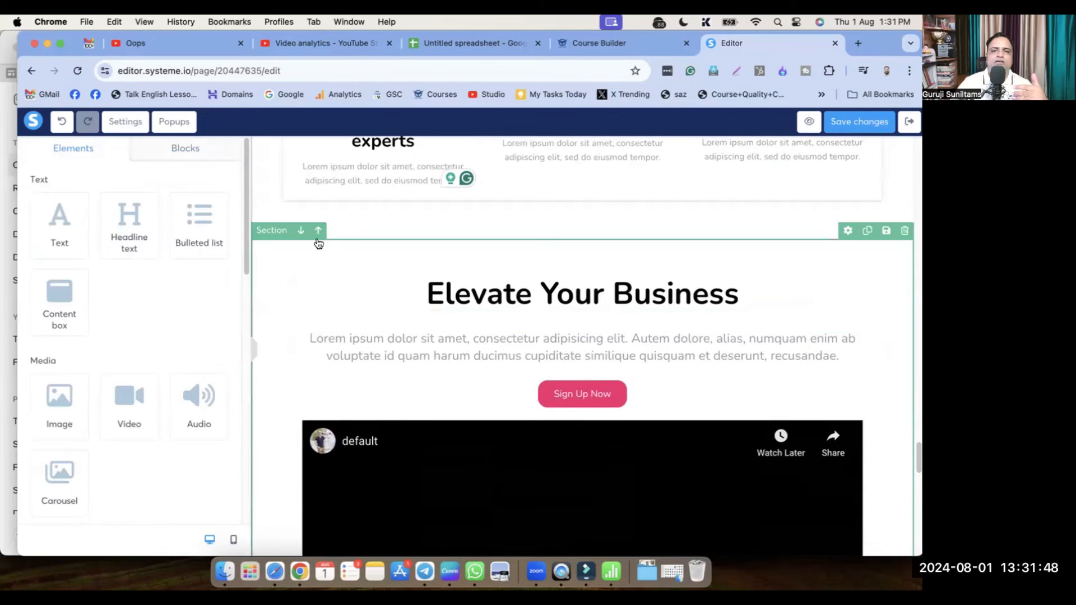
scroll(319, 238, down, 10)
scroll(420, 338, up, 15)
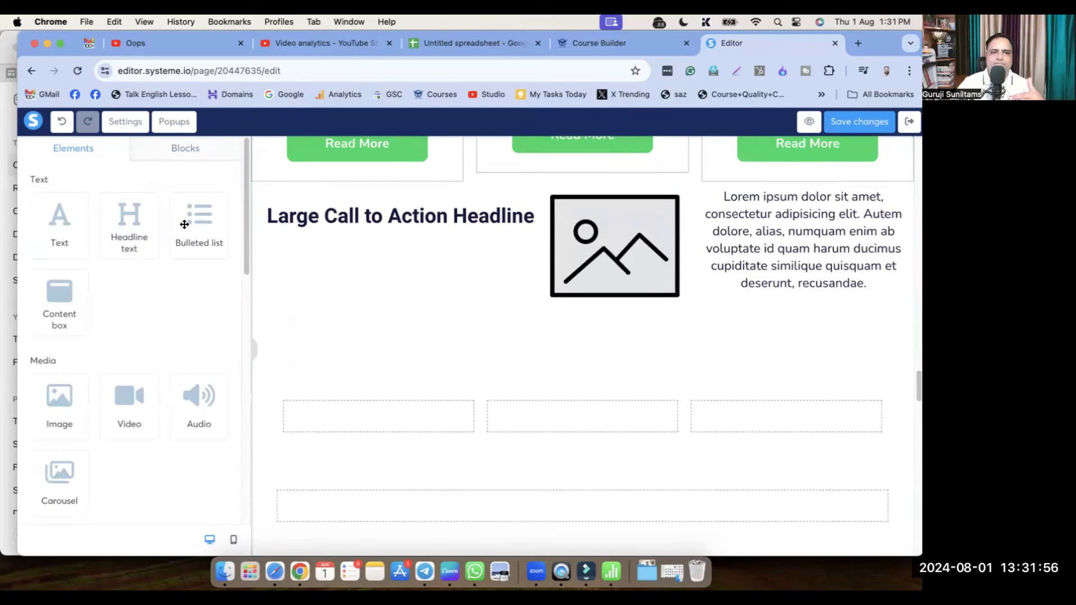
Browse the Price plan section layouts among the ready-made blocks
click(173, 160)
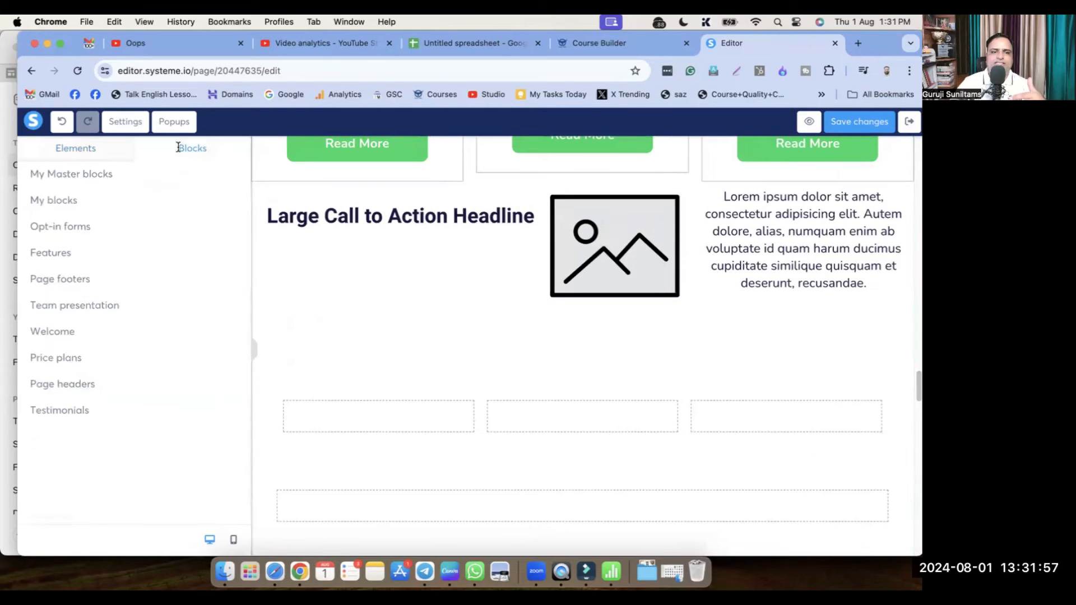
click(69, 362)
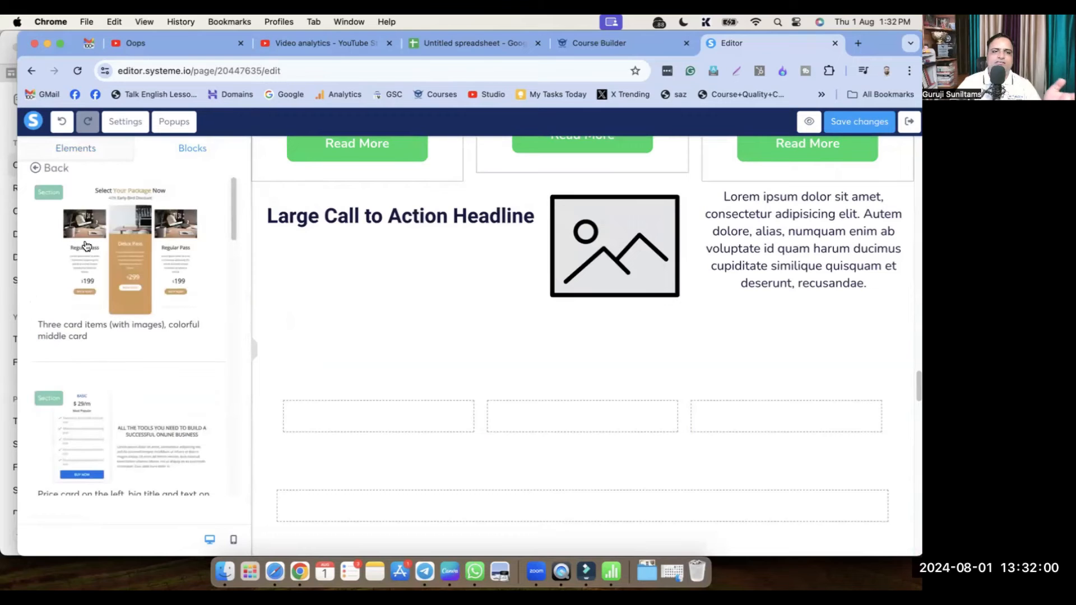
scroll(129, 325, down, 5)
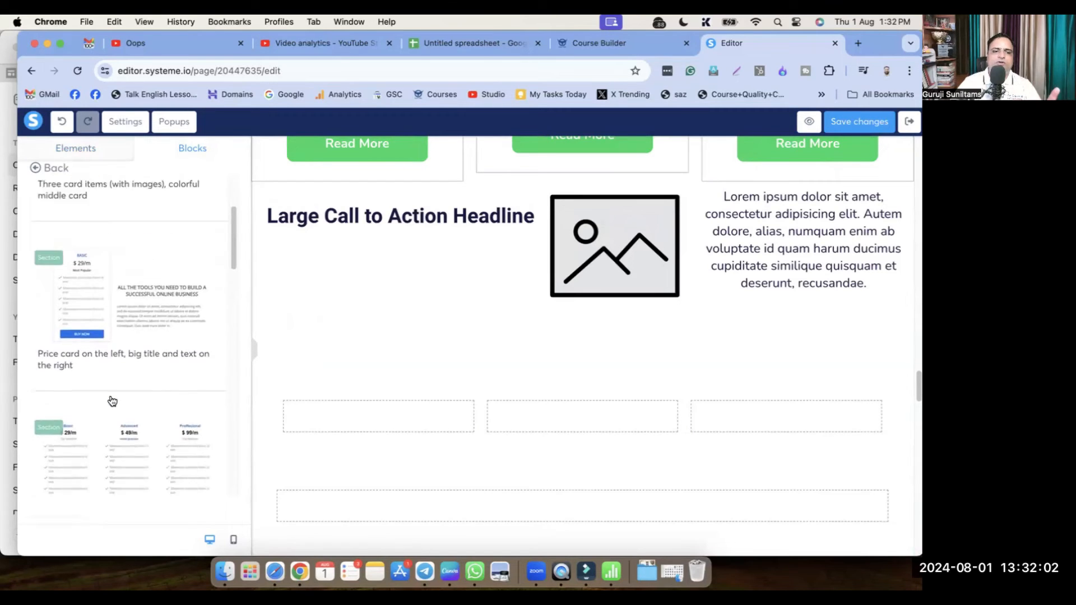
scroll(116, 415, down, 2)
scroll(119, 417, down, 15)
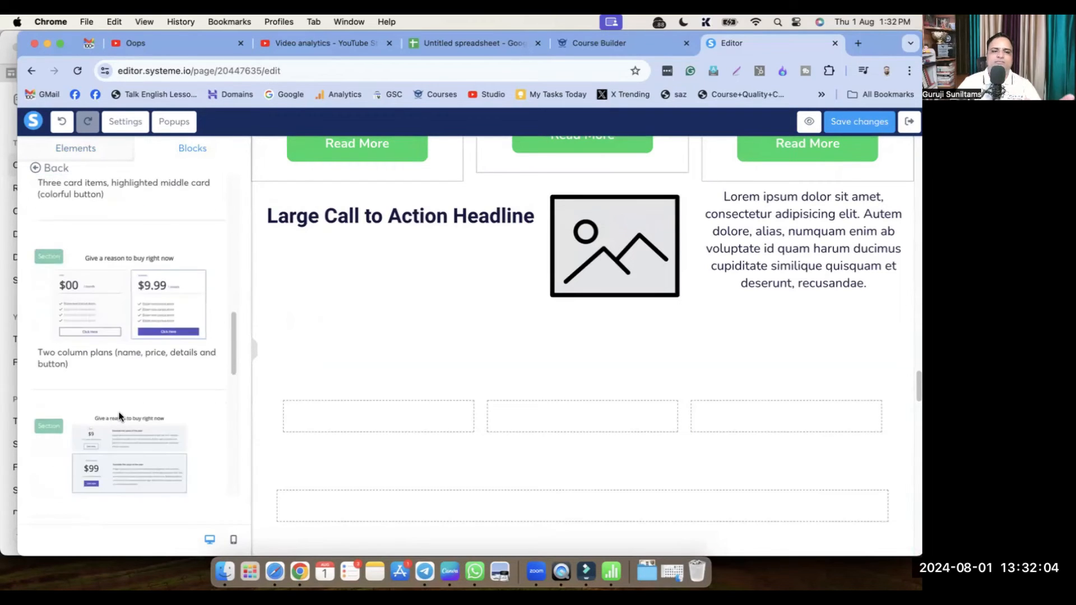
scroll(125, 420, down, 2)
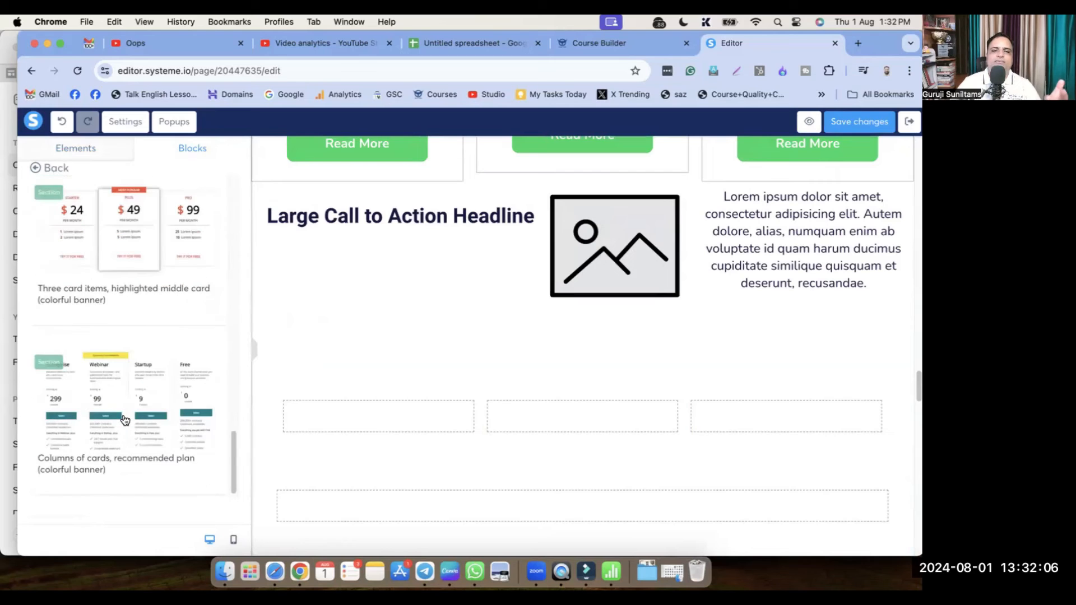
scroll(125, 421, up, 2)
scroll(130, 446, down, 2)
scroll(130, 446, up, 15)
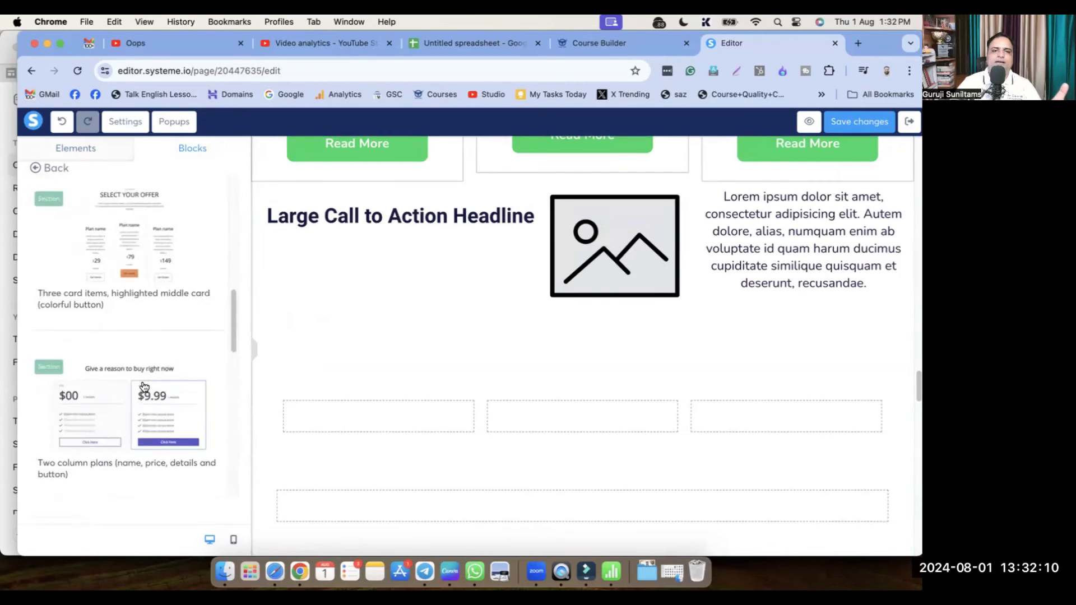
scroll(145, 387, up, 3)
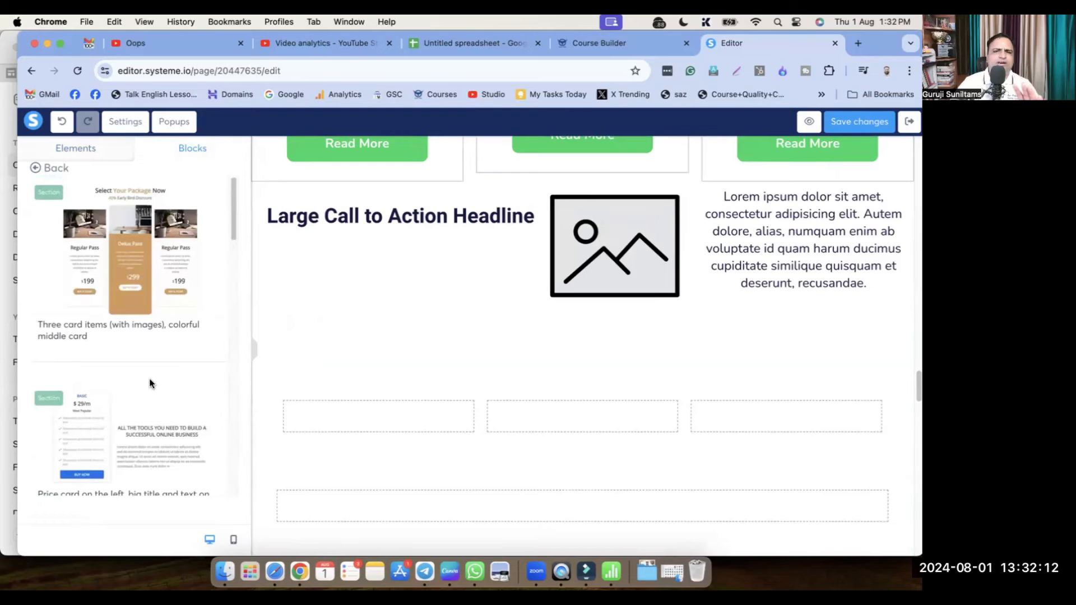
scroll(134, 392, down, 10)
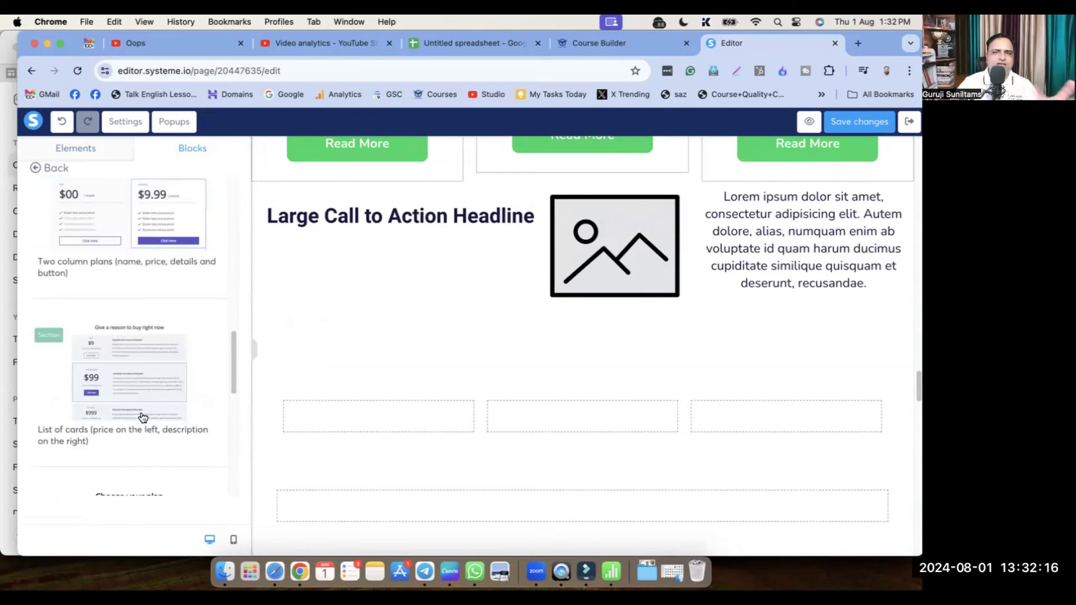
scroll(155, 383, up, 10)
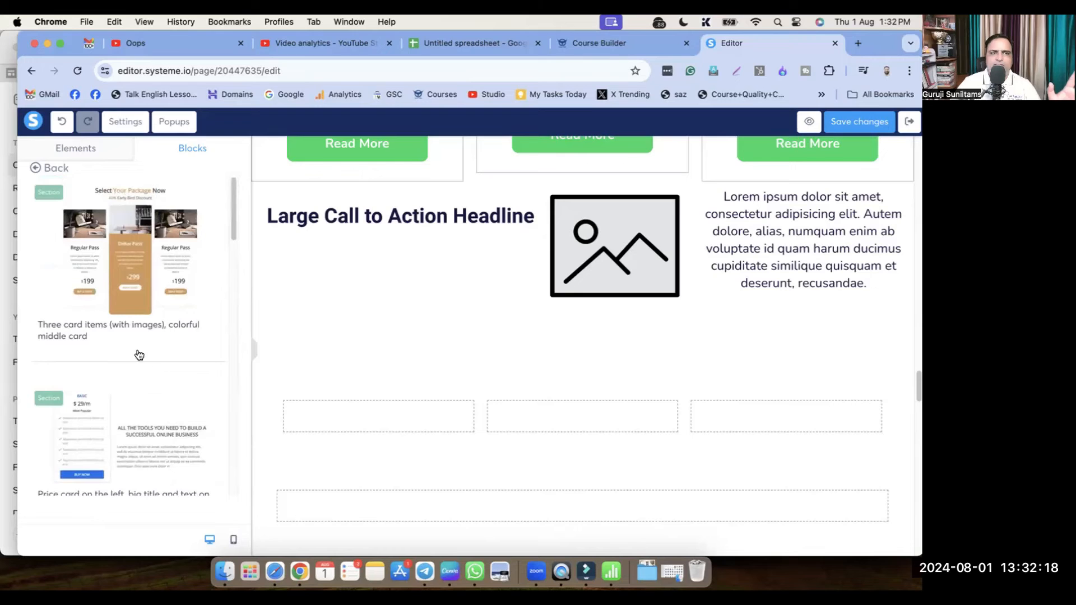
From Testimonials, insert 'Card items with colorful edges and circle images'
click(38, 169)
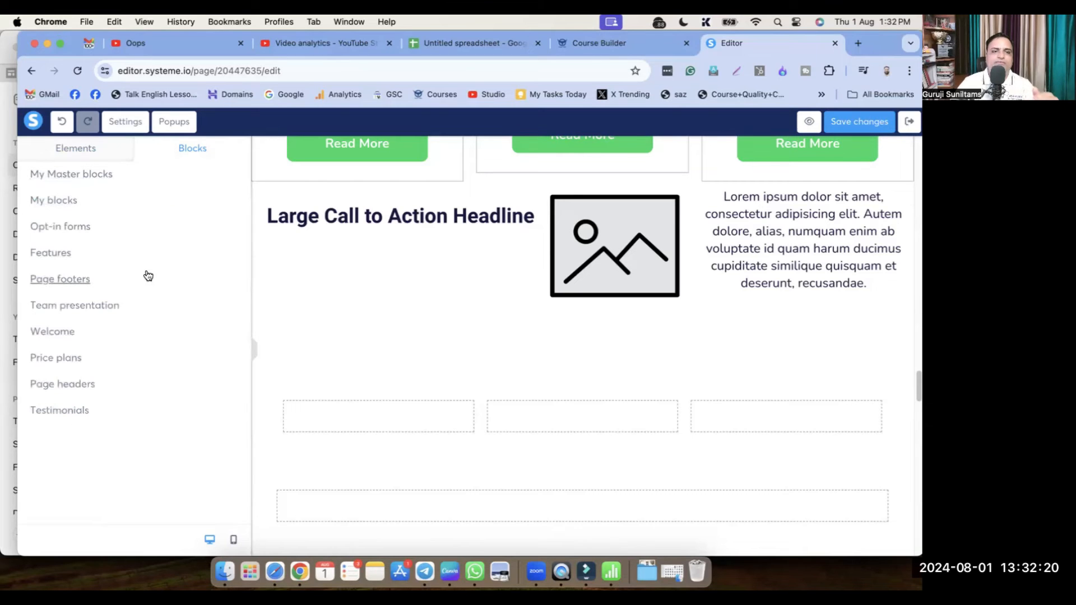
click(75, 412)
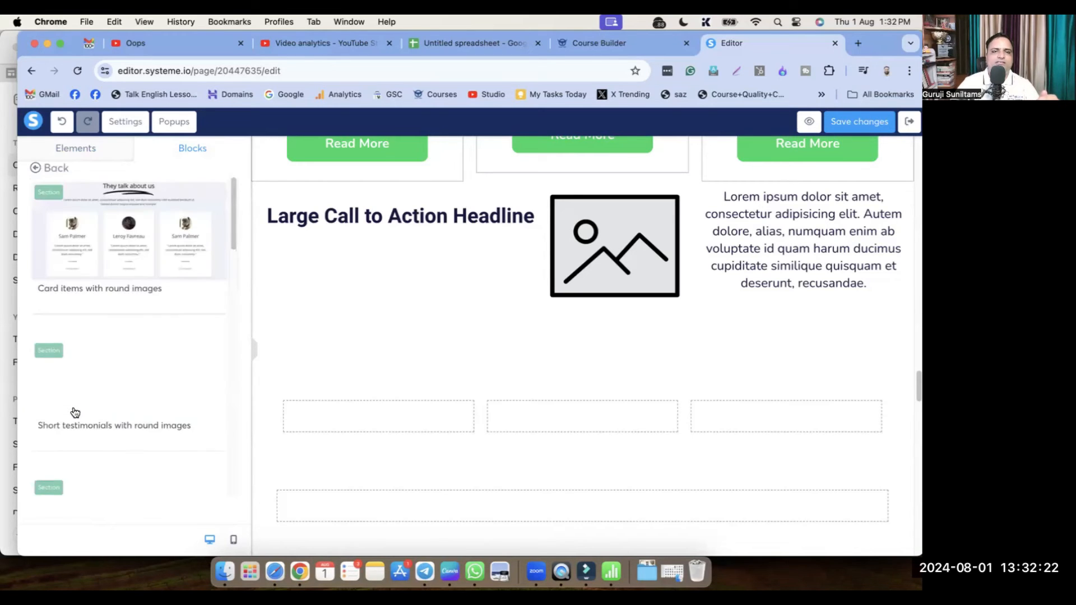
scroll(145, 427, down, 8)
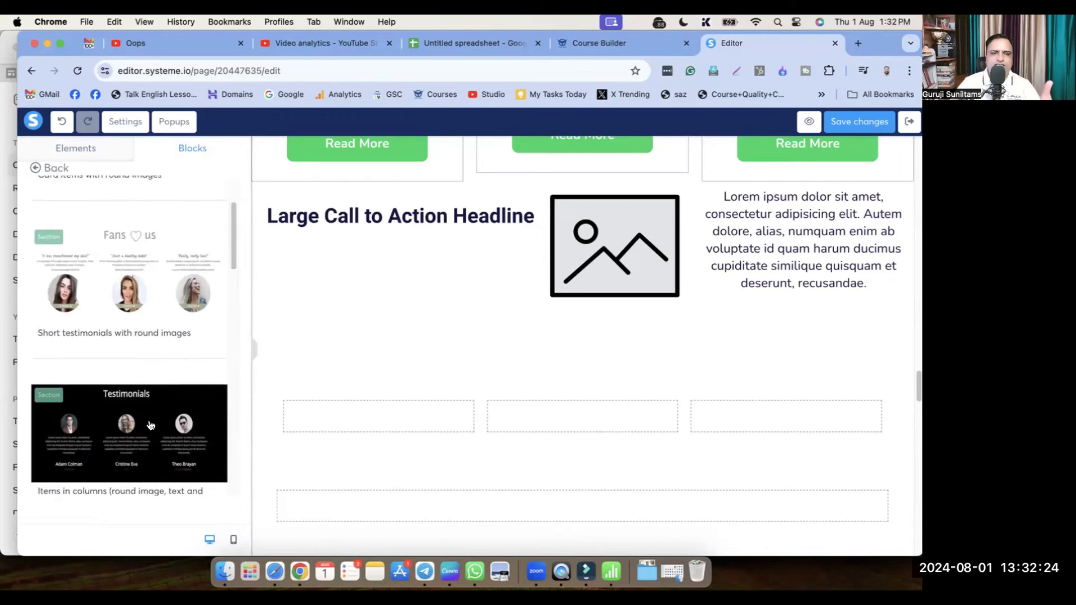
scroll(145, 427, down, 10)
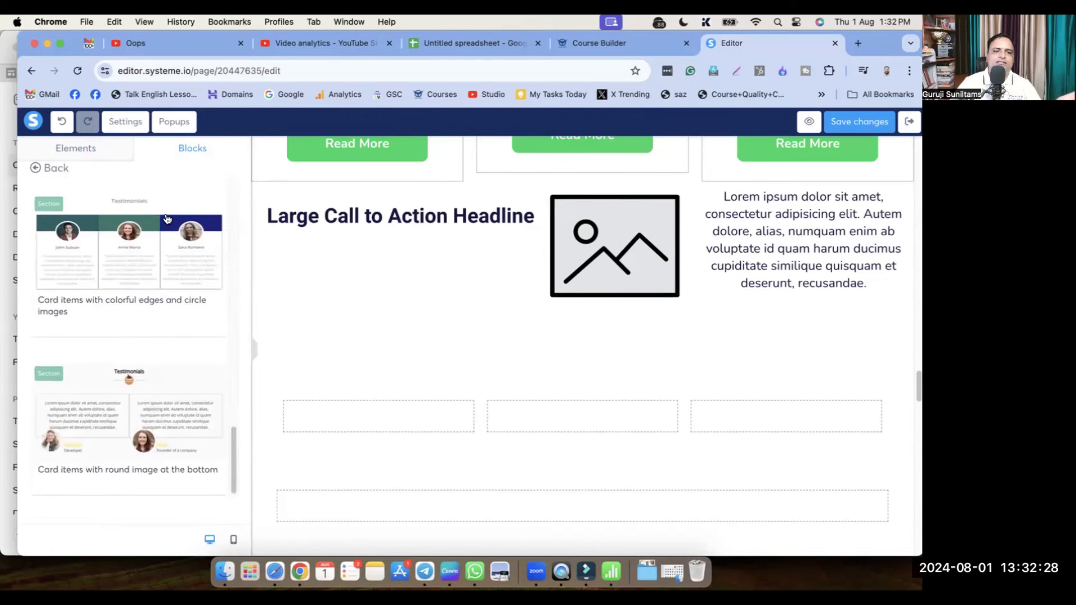
click(166, 219)
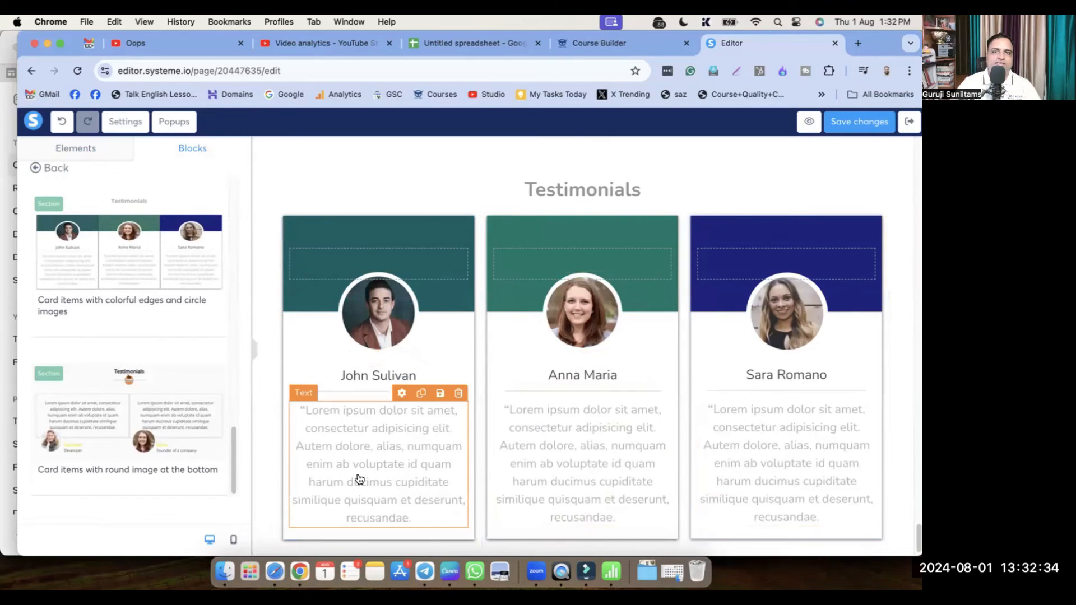
Save the landing page with its testimonials and exit to the 'Digital Business Card for Business Owners' funnel
scroll(529, 447, down, 1)
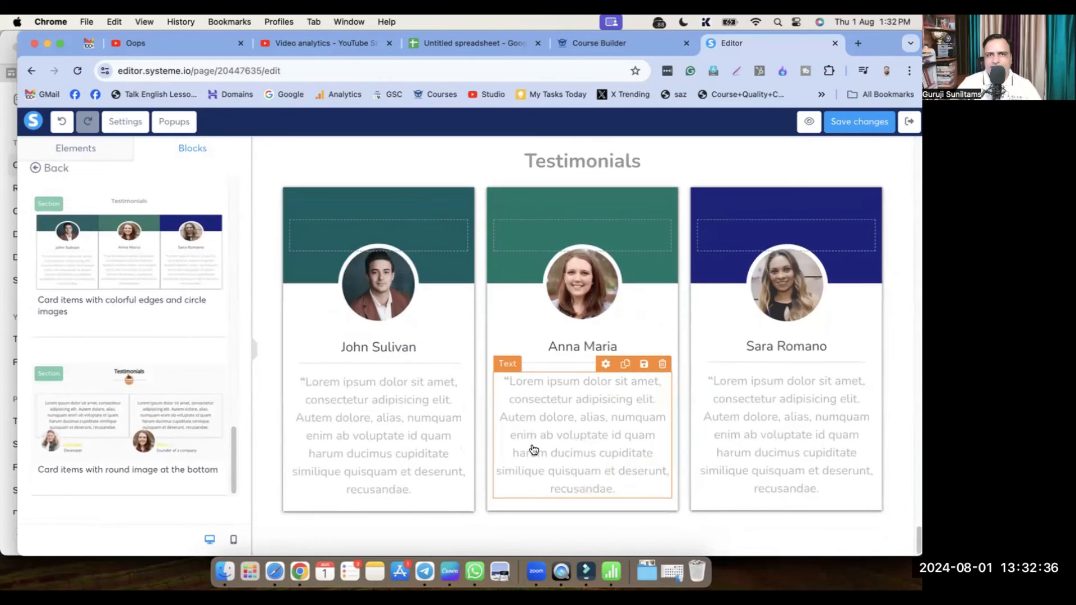
scroll(537, 447, up, 15)
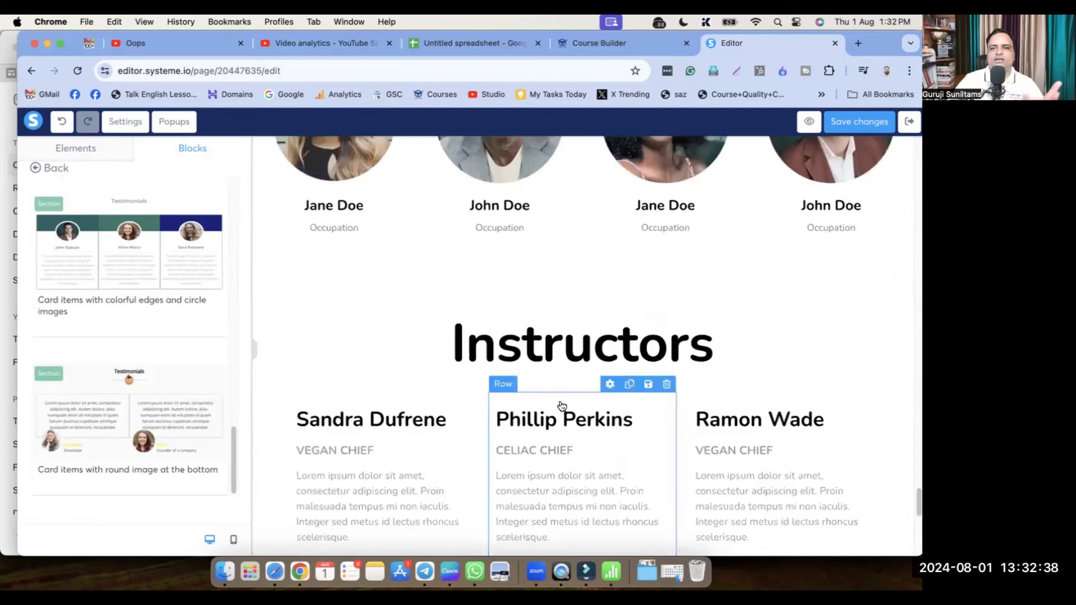
click(862, 124)
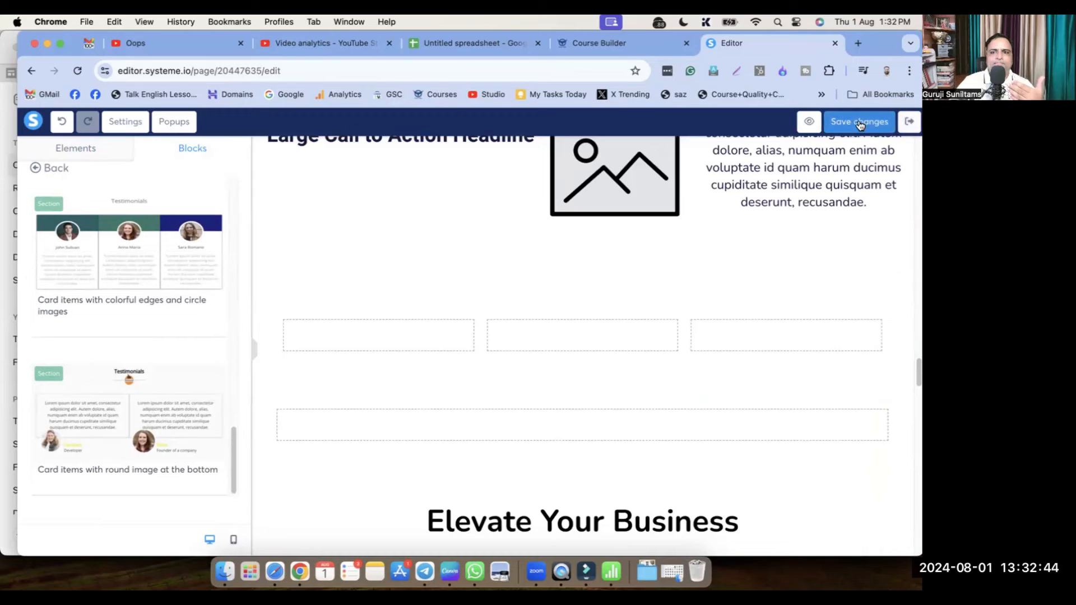
click(910, 124)
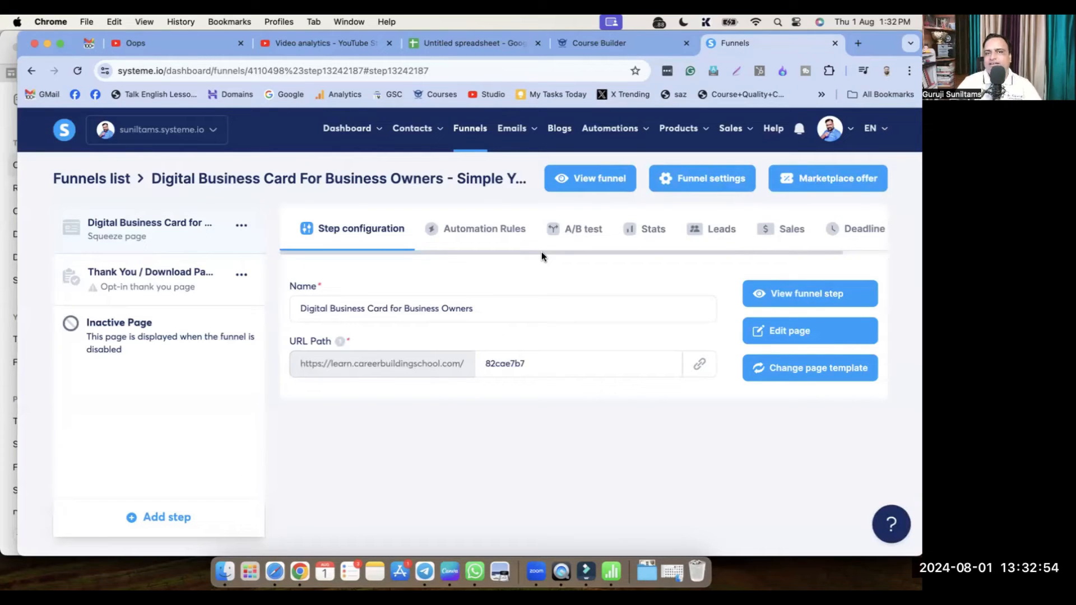
Copy the step's URL Path and load the live squeeze page in a new browser tab
click(700, 365)
key(super+t)
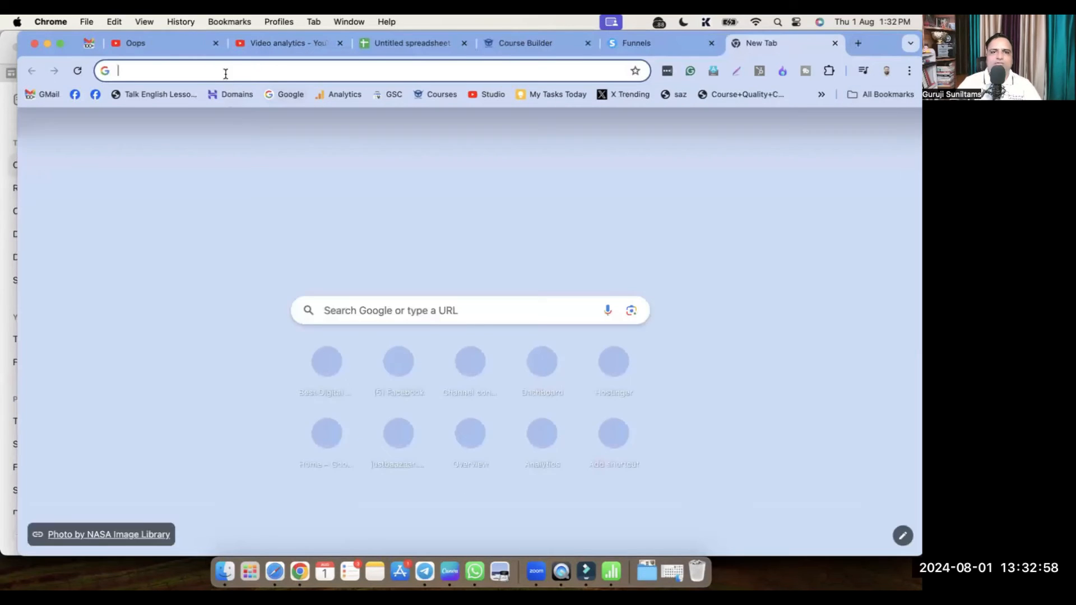
click(223, 70)
key(super+v)
key(Return)
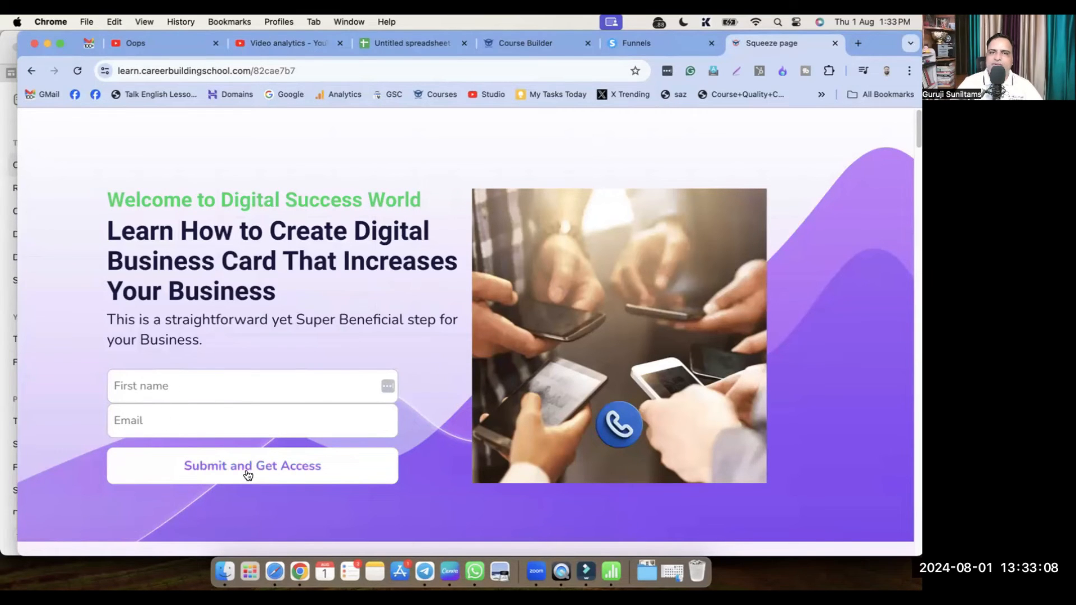
Scroll the live squeeze page down to the Instructors section, then close its tab
scroll(418, 480, down, 7)
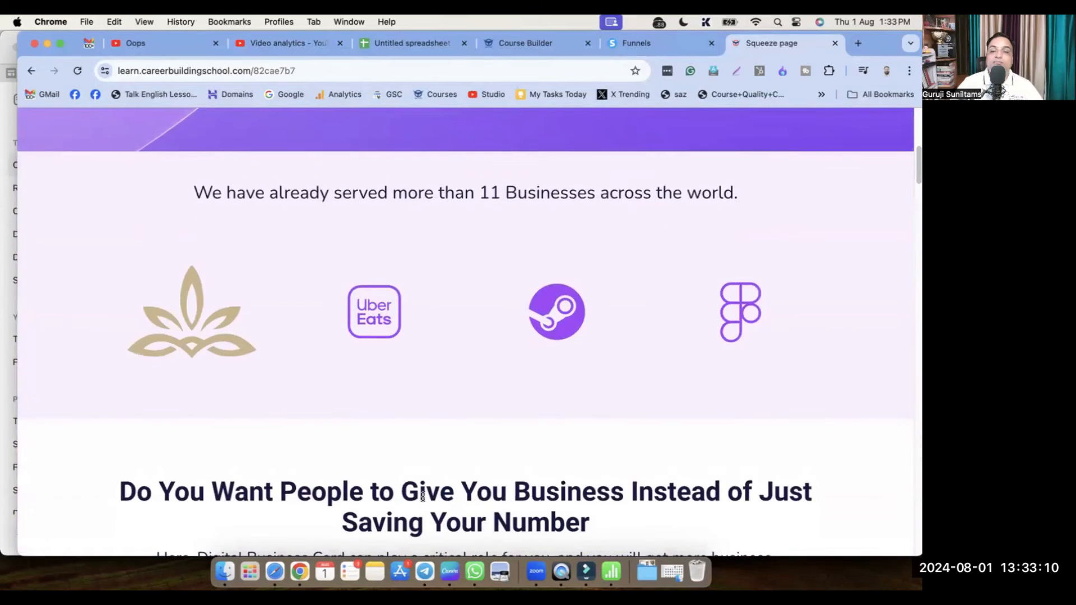
scroll(422, 496, up, 7)
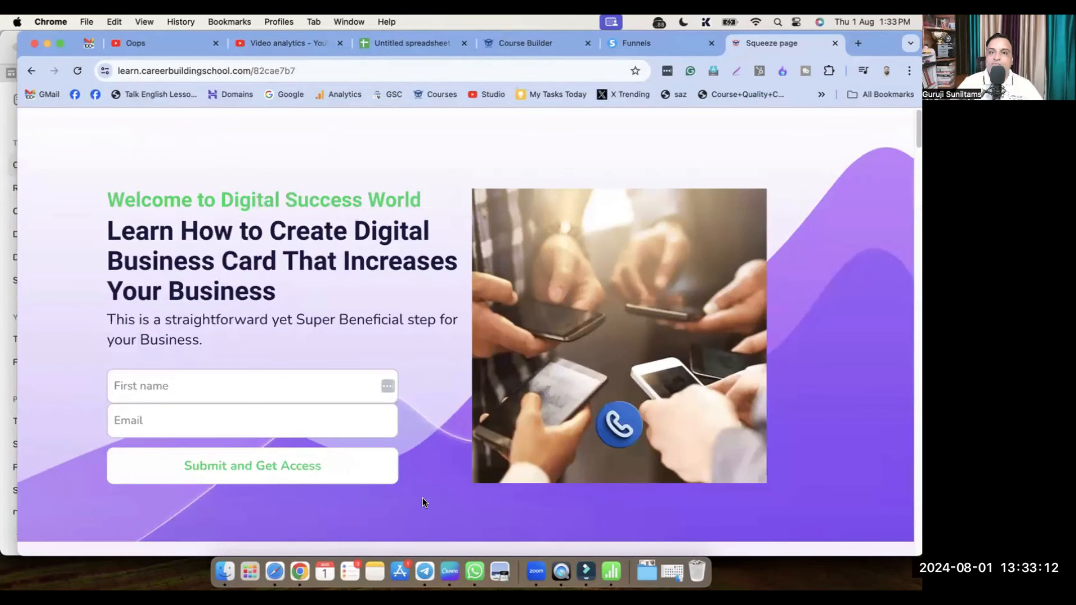
scroll(422, 497, down, 2)
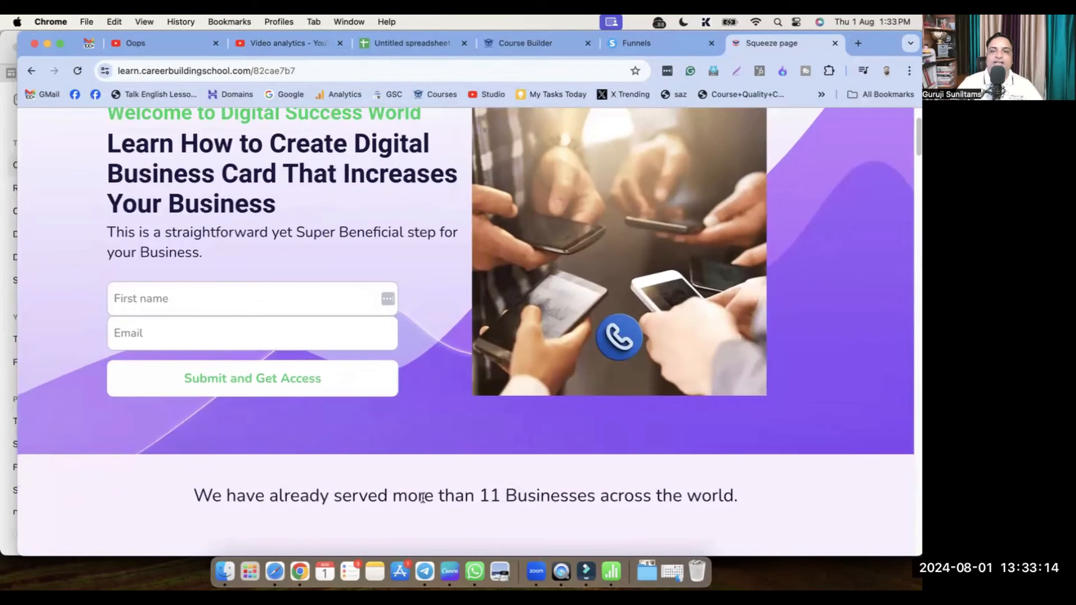
scroll(421, 497, down, 3)
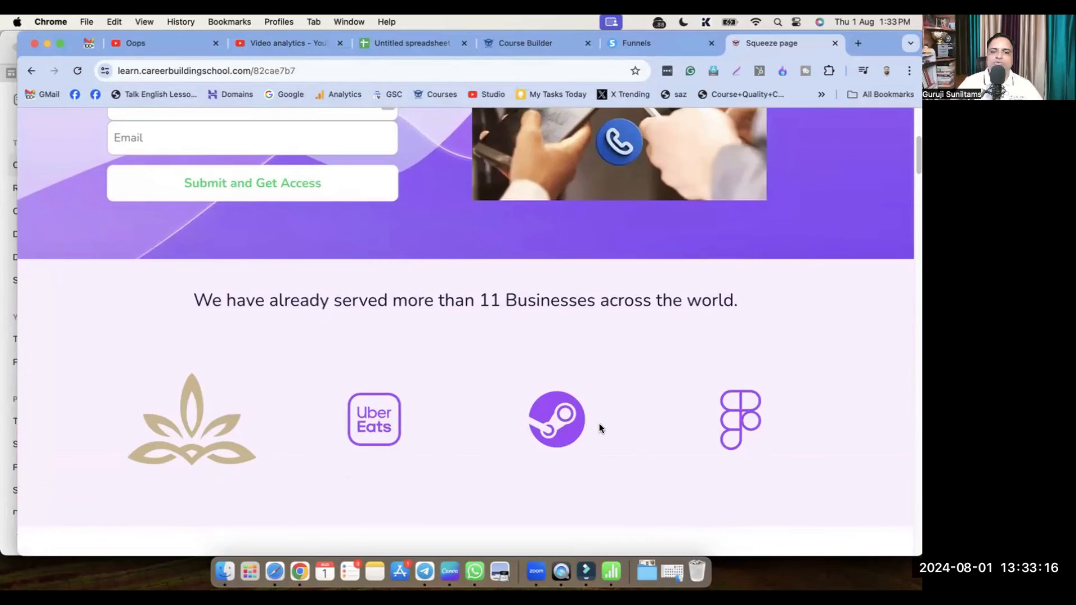
scroll(287, 427, down, 3)
scroll(409, 452, down, 3)
scroll(411, 453, down, 12)
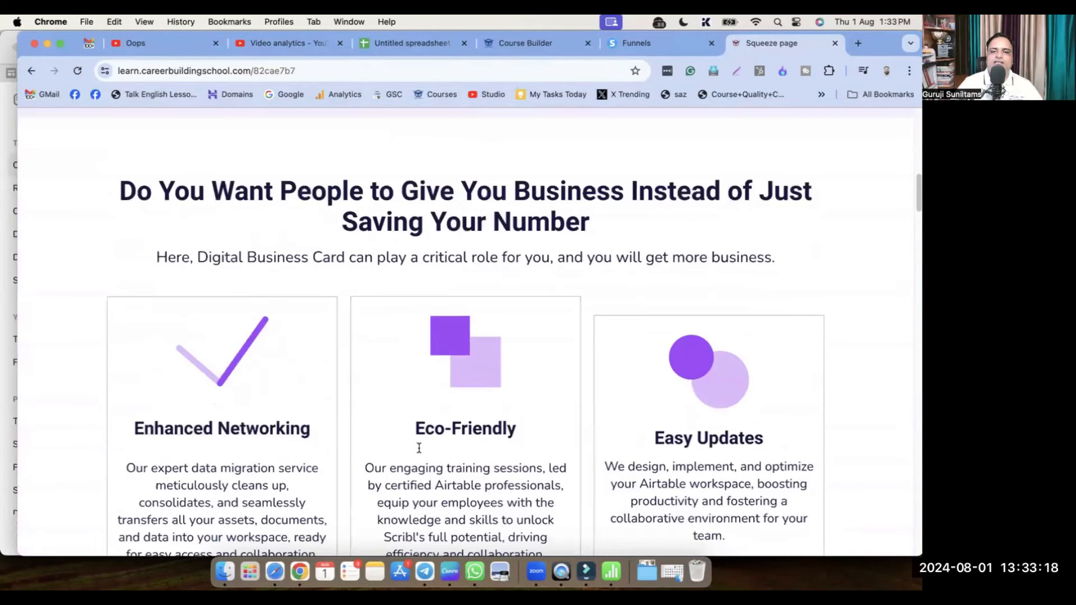
scroll(421, 452, down, 9)
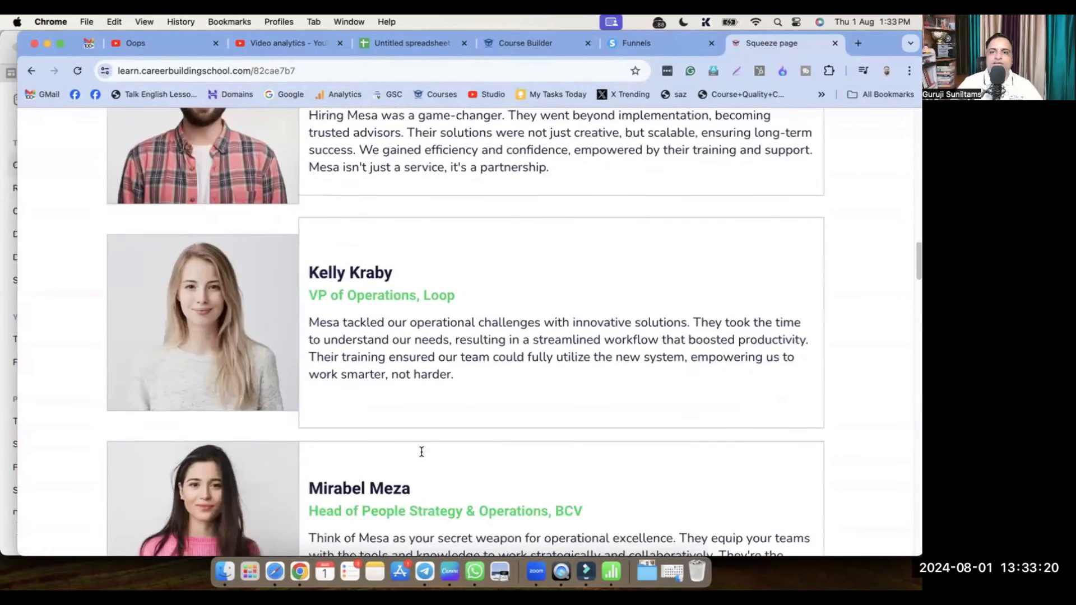
scroll(433, 411, down, 17)
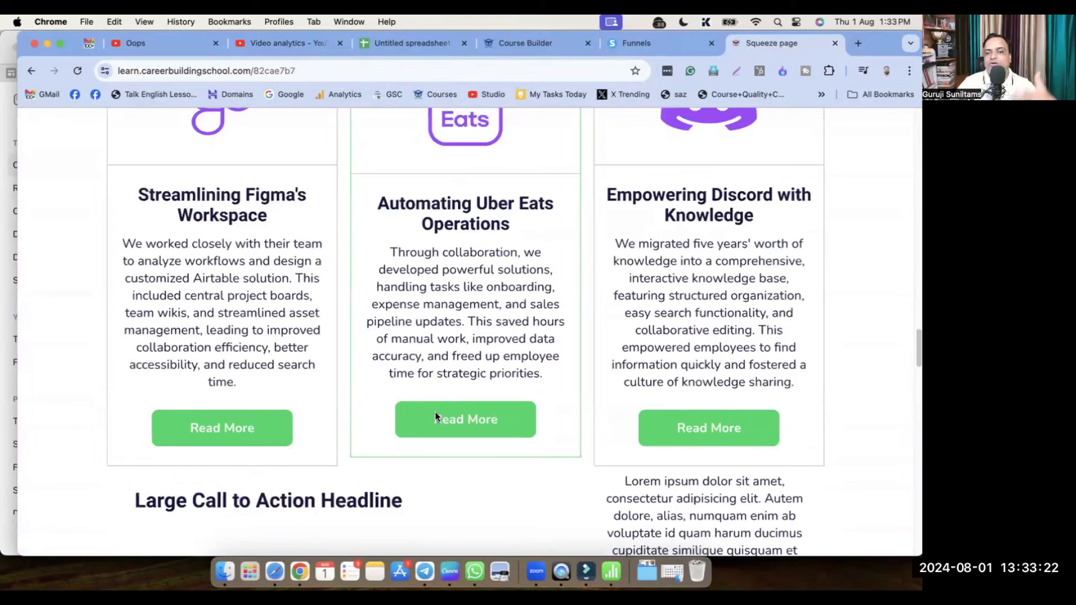
scroll(441, 422, down, 15)
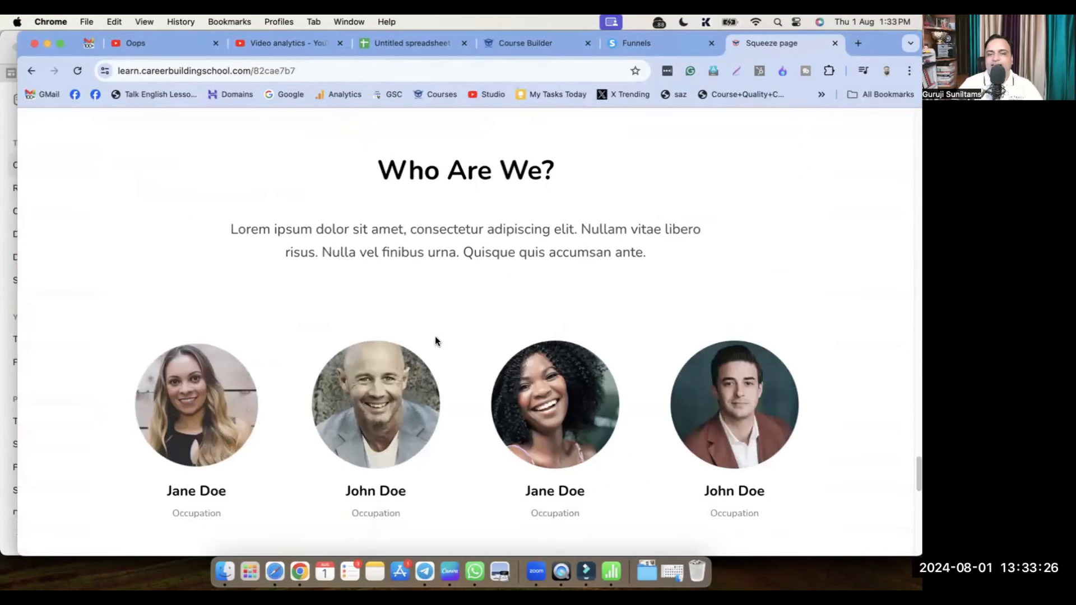
scroll(459, 352, down, 4)
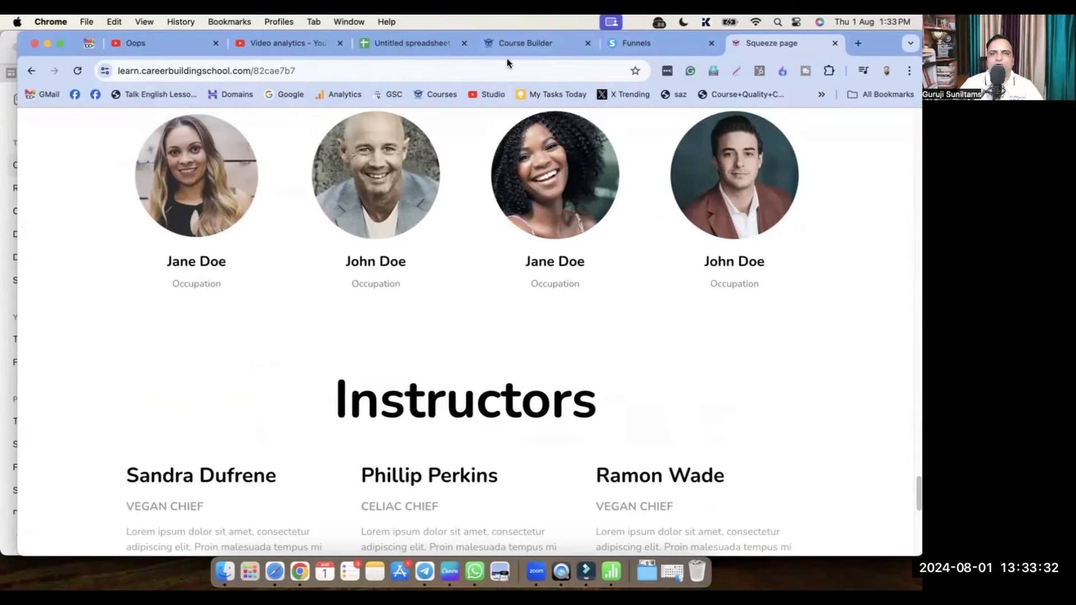
click(835, 43)
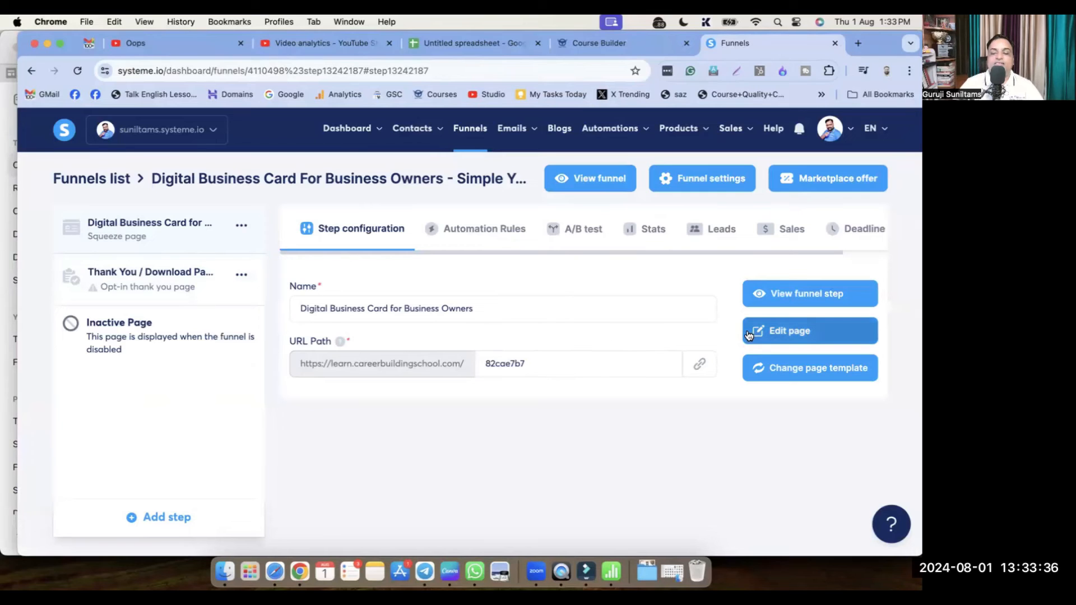
Open the landing page in the editor and browse Blocks, then Elements down to the Form elements
click(773, 333)
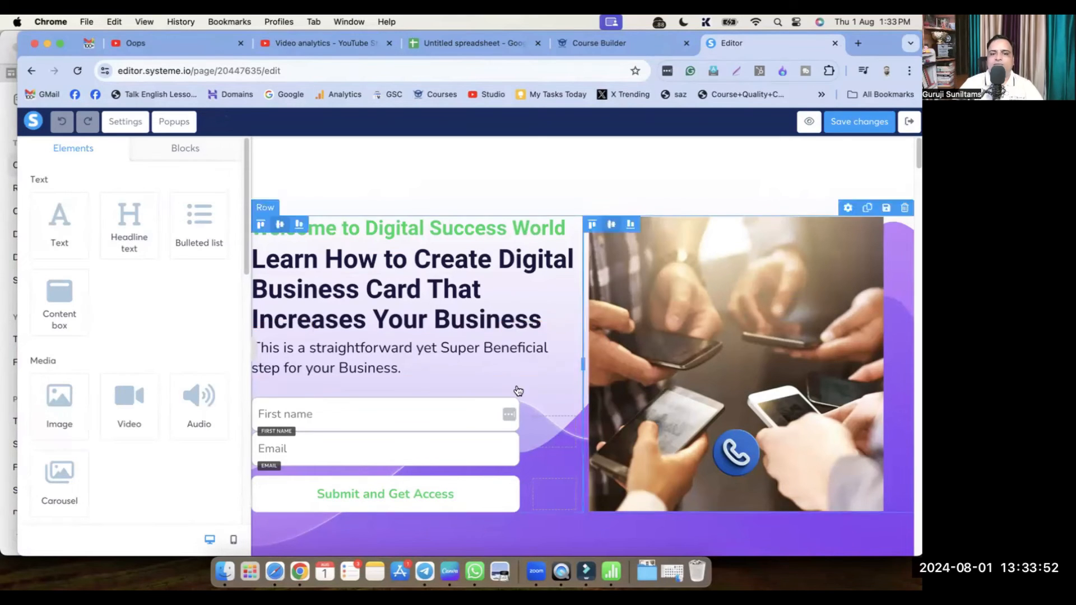
scroll(560, 413, down, 7)
scroll(568, 415, down, 10)
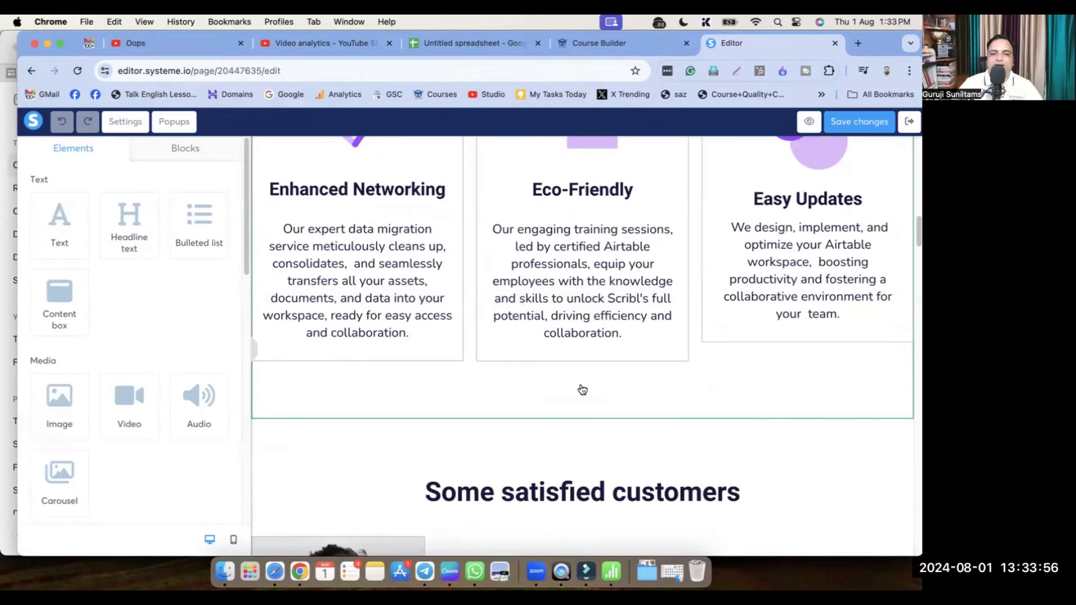
click(188, 149)
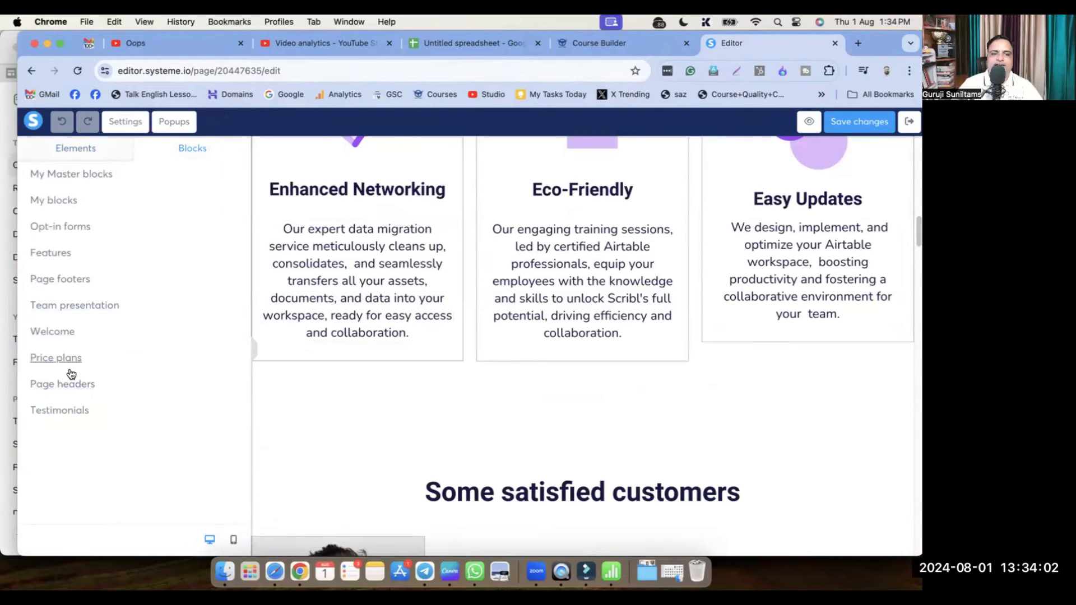
click(65, 151)
scroll(164, 365, down, 4)
scroll(165, 384, down, 8)
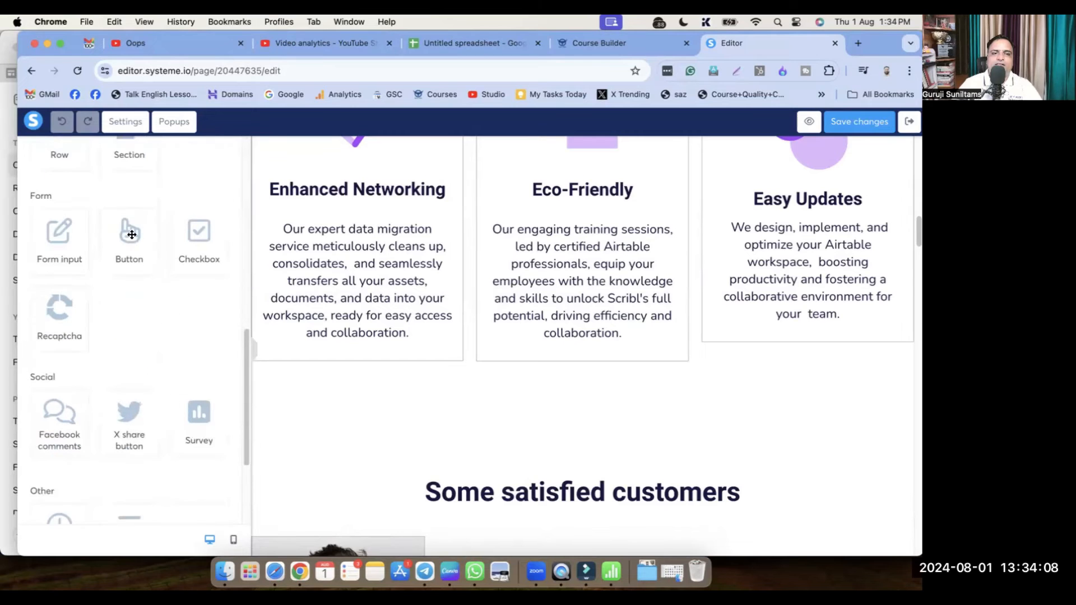
Add a 'Click here' button below the feature cards with a countdown timer above it
drag(130, 224, 569, 412)
scroll(622, 387, down, 2)
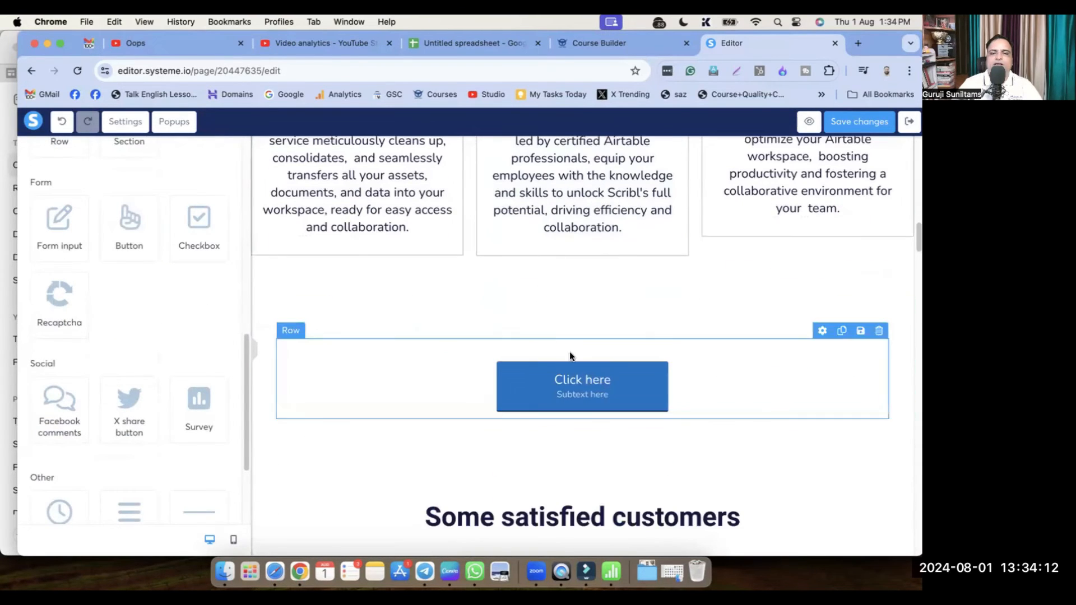
scroll(74, 365, down, 3)
drag(59, 429, 577, 347)
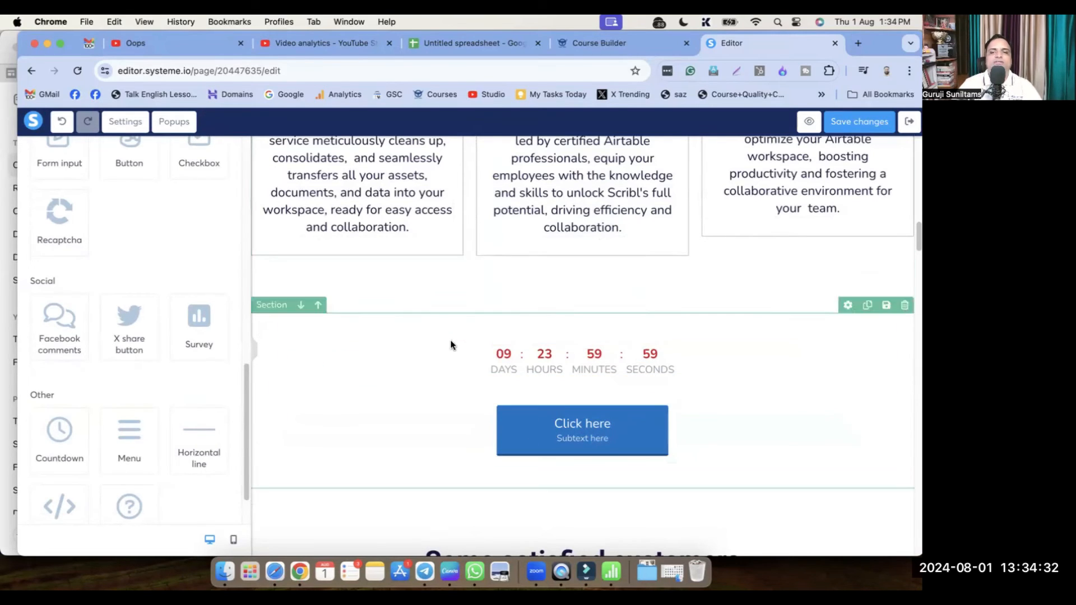
Change the countdown section's background from red to a light teal
click(429, 334)
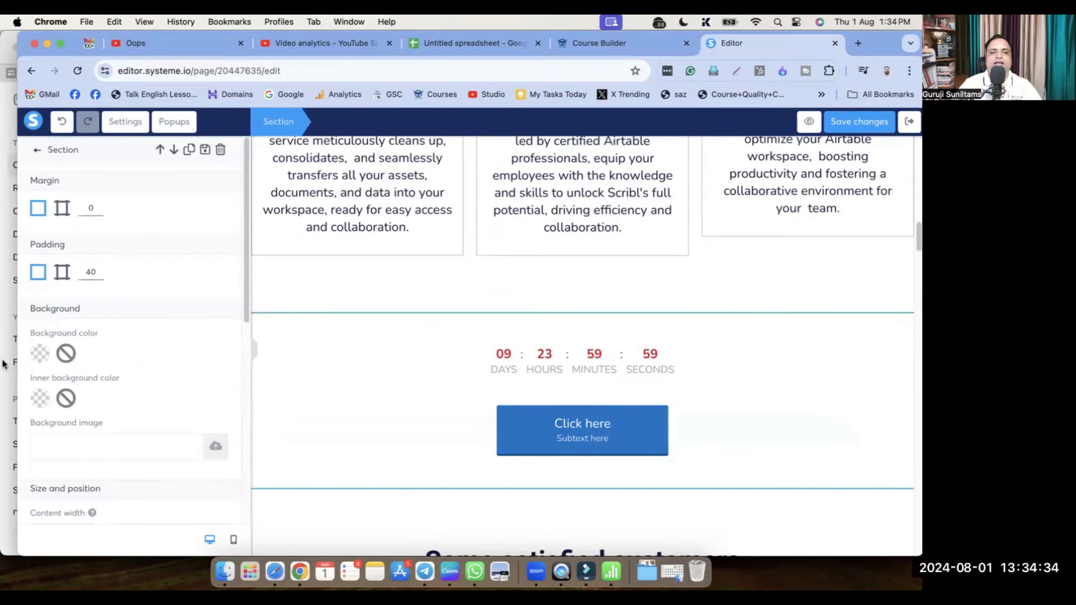
click(40, 353)
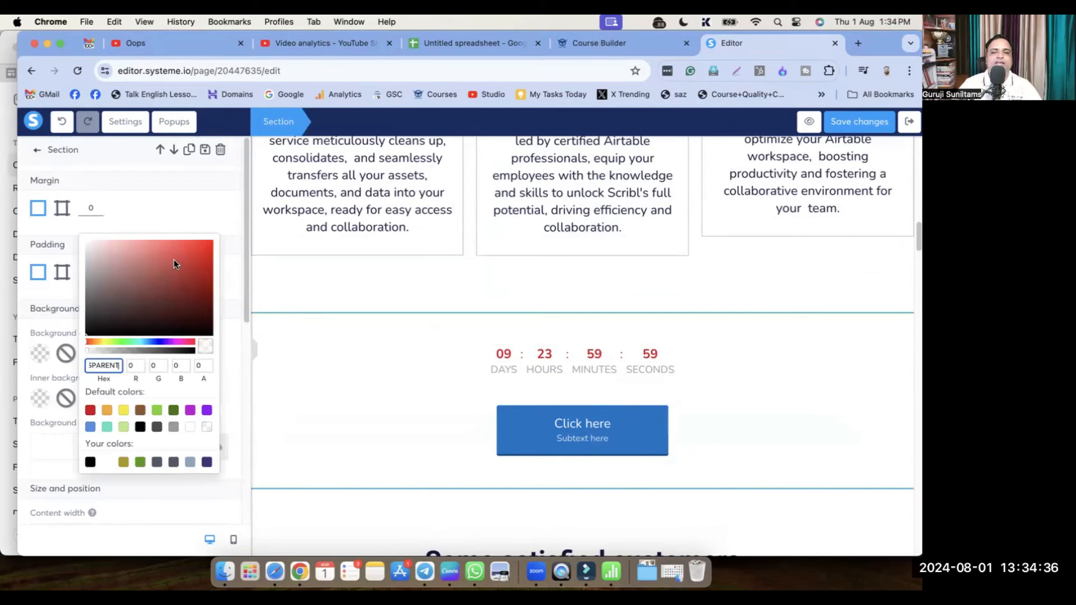
click(196, 256)
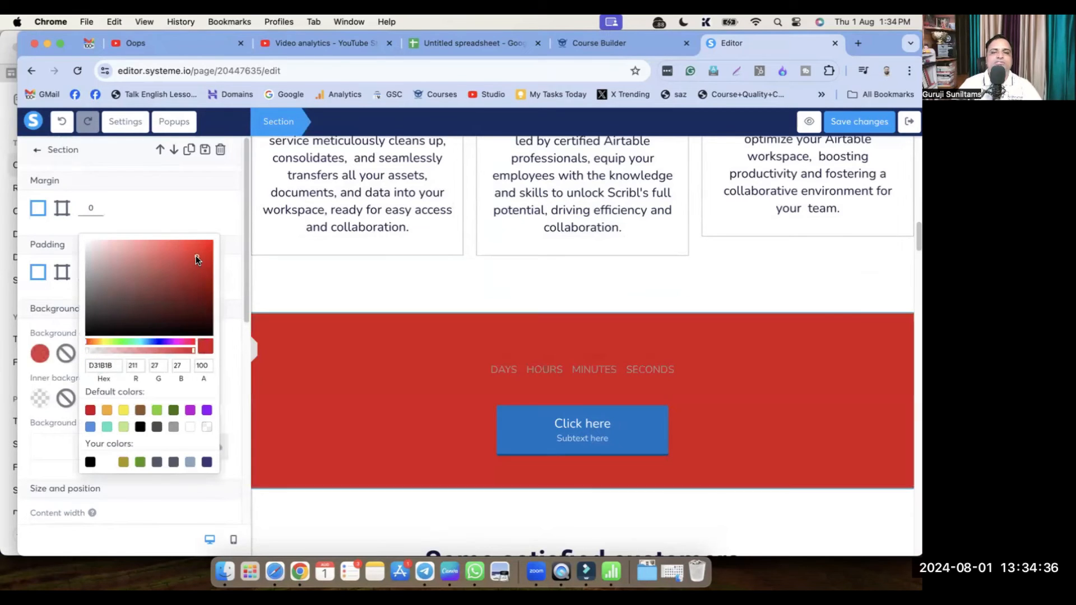
click(140, 341)
click(137, 259)
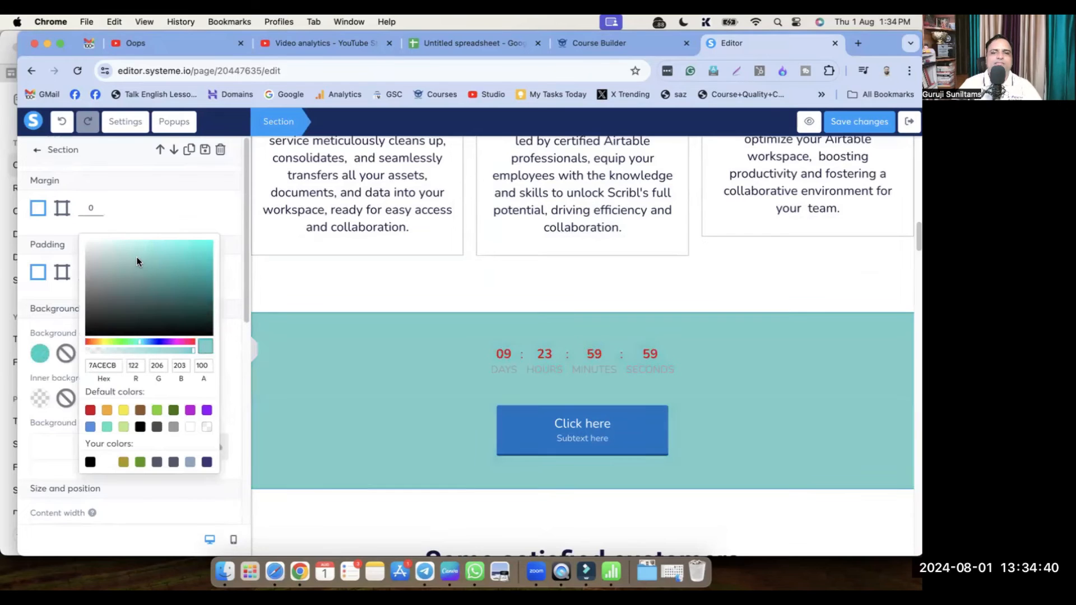
click(136, 246)
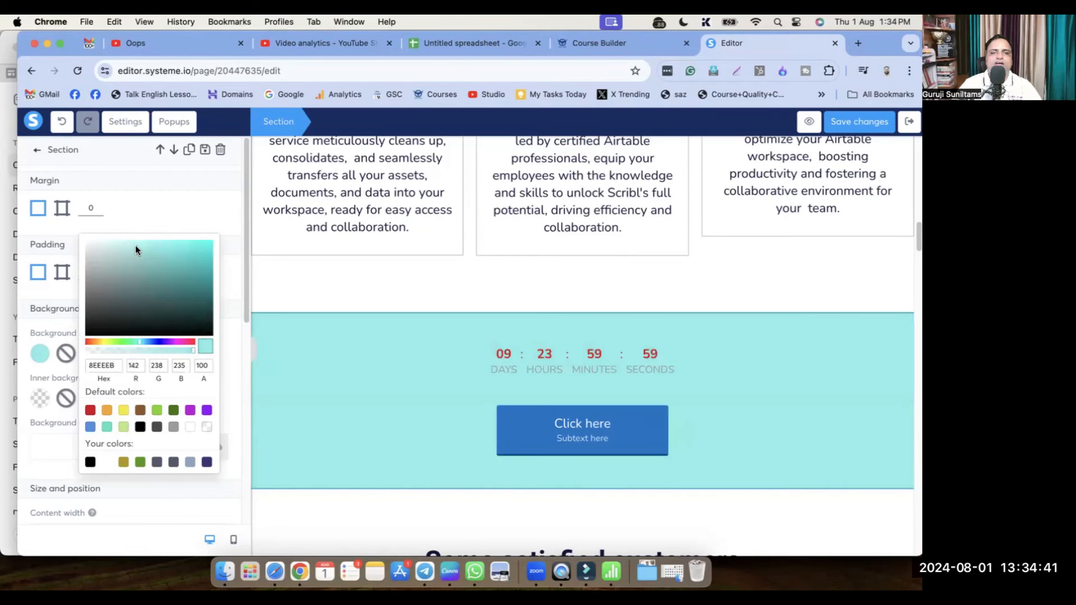
click(307, 366)
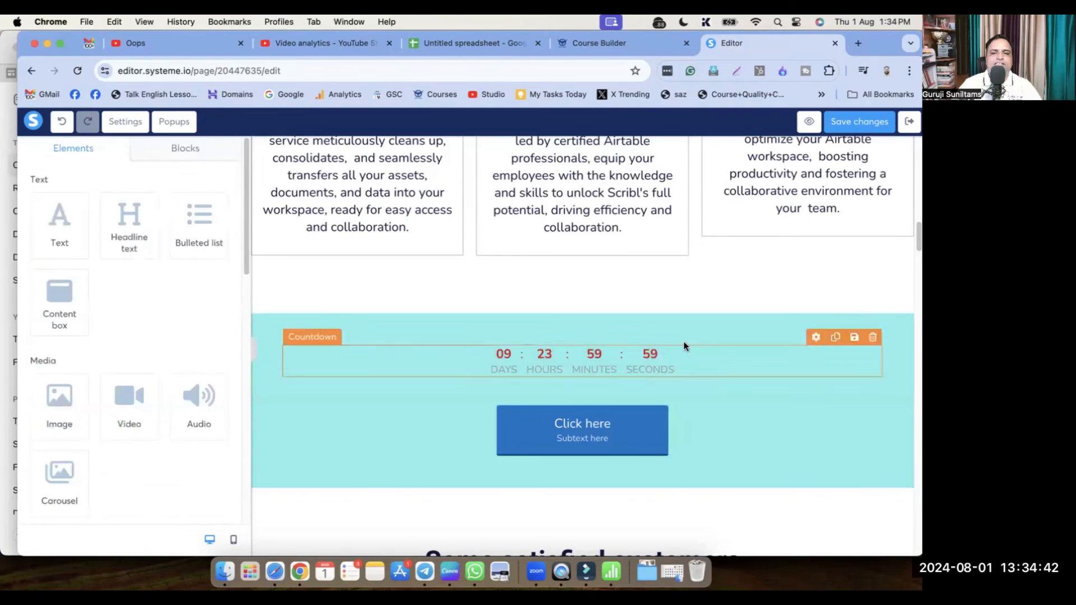
Duplicate the countdown section twice, moving the copies down near the testimonials and case studies
click(863, 317)
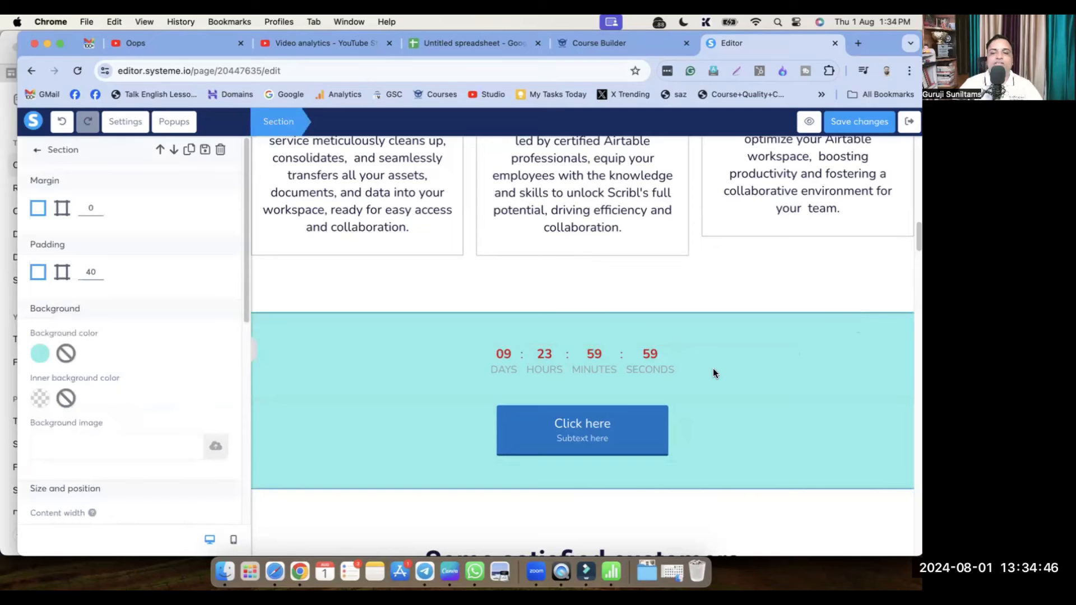
click(867, 303)
scroll(689, 392, down, 4)
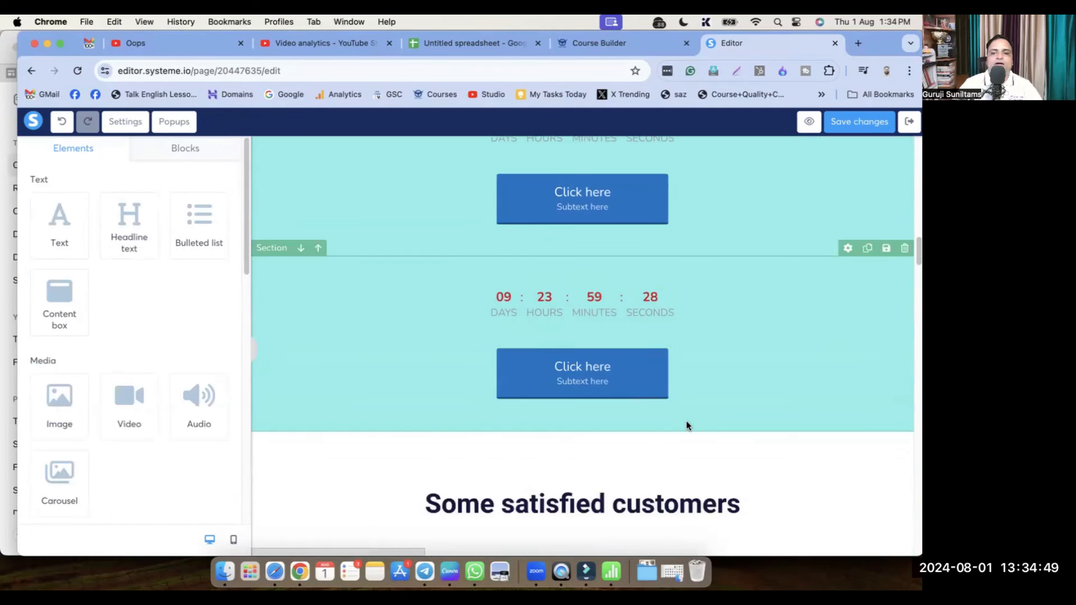
click(302, 248)
scroll(423, 390, down, 10)
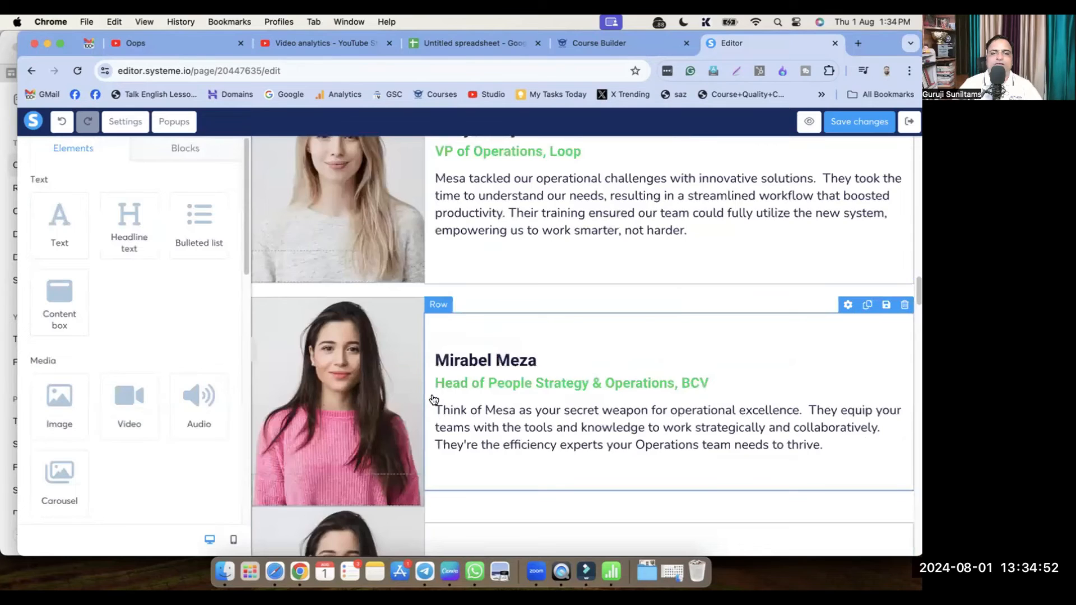
scroll(434, 400, down, 5)
click(867, 301)
scroll(335, 304, down, 4)
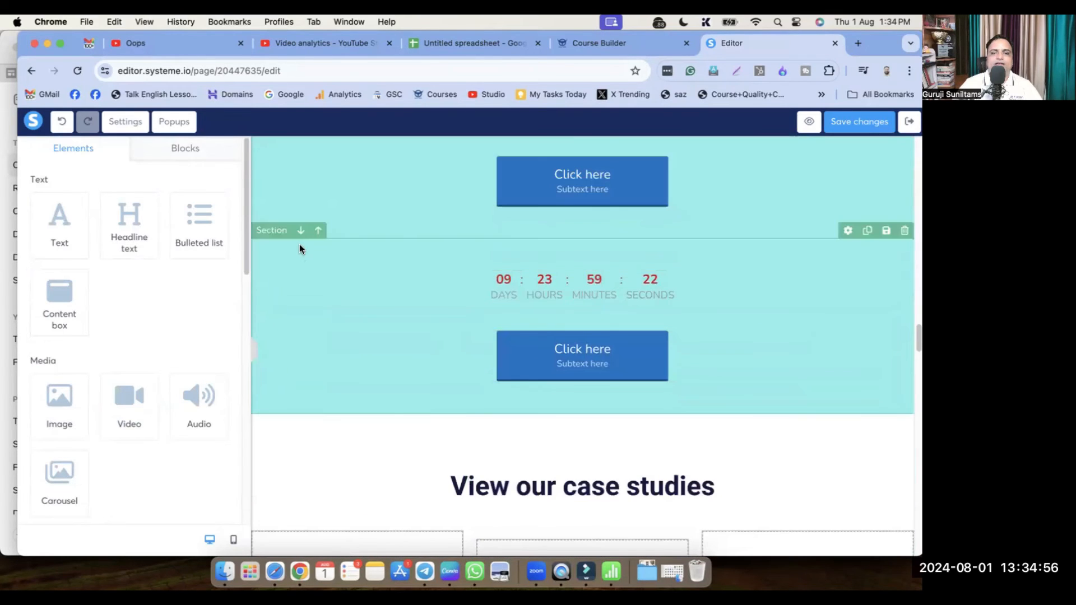
click(300, 229)
scroll(579, 413, down, 5)
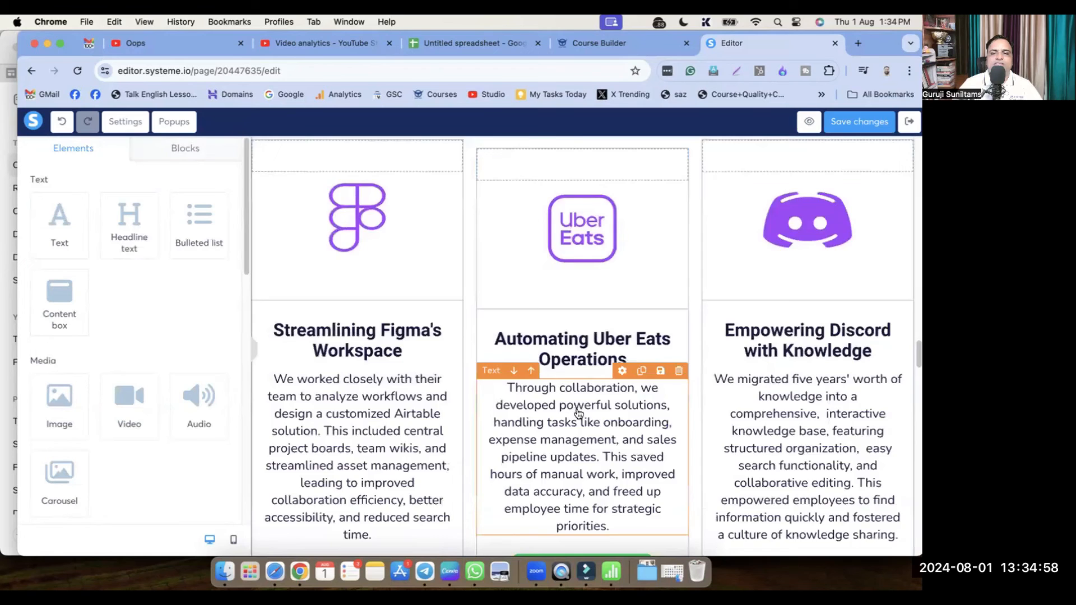
Scroll through the whole landing page, then open the 'Submit and Get Access' button's settings
scroll(579, 414, down, 8)
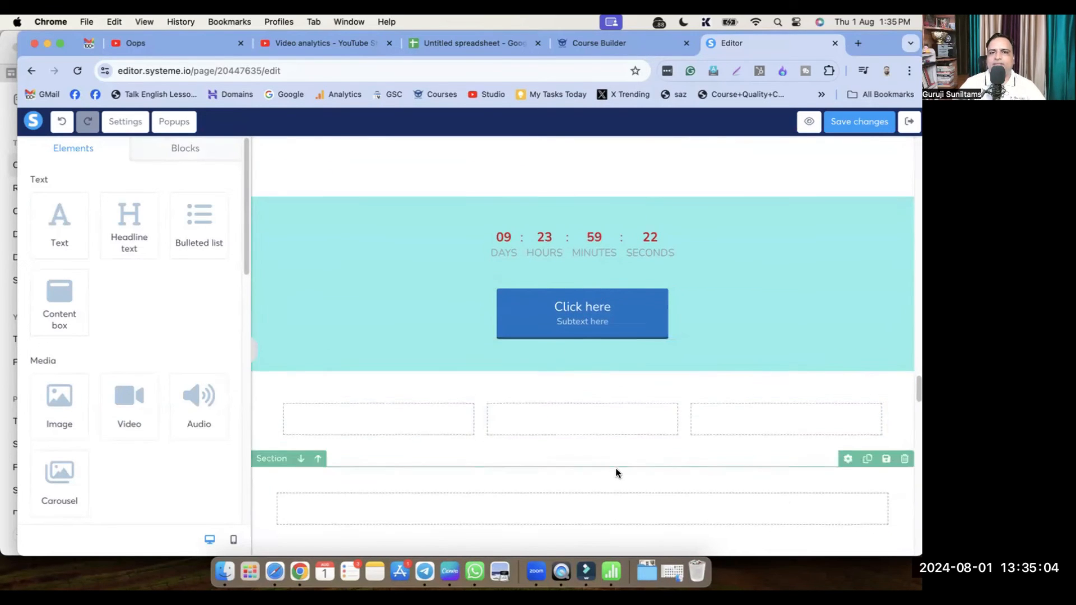
scroll(616, 469, down, 15)
scroll(617, 460, up, 10)
scroll(617, 451, up, 10)
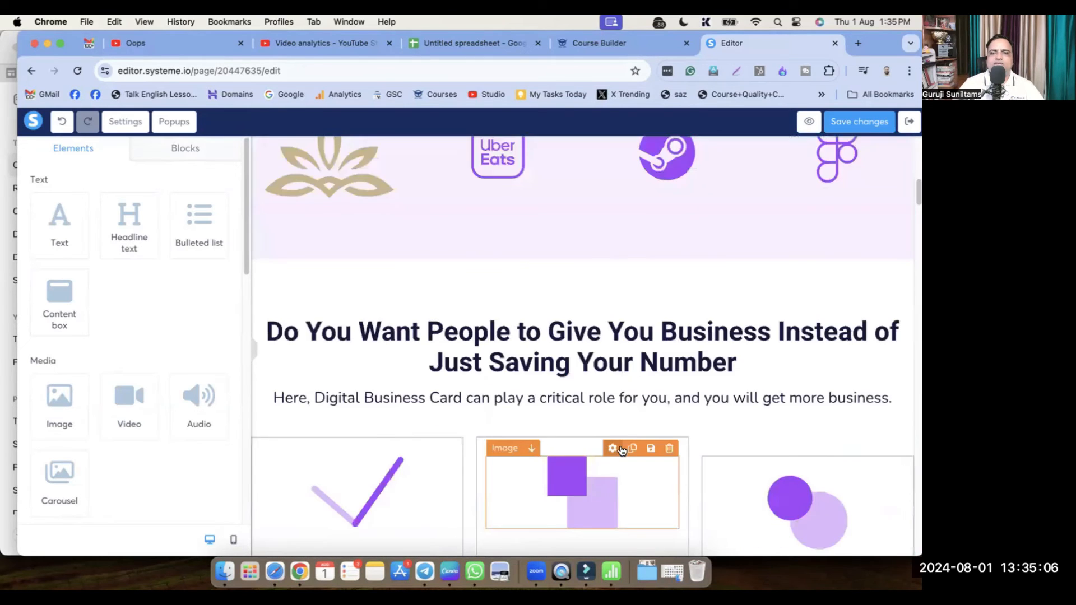
scroll(364, 336, down, 3)
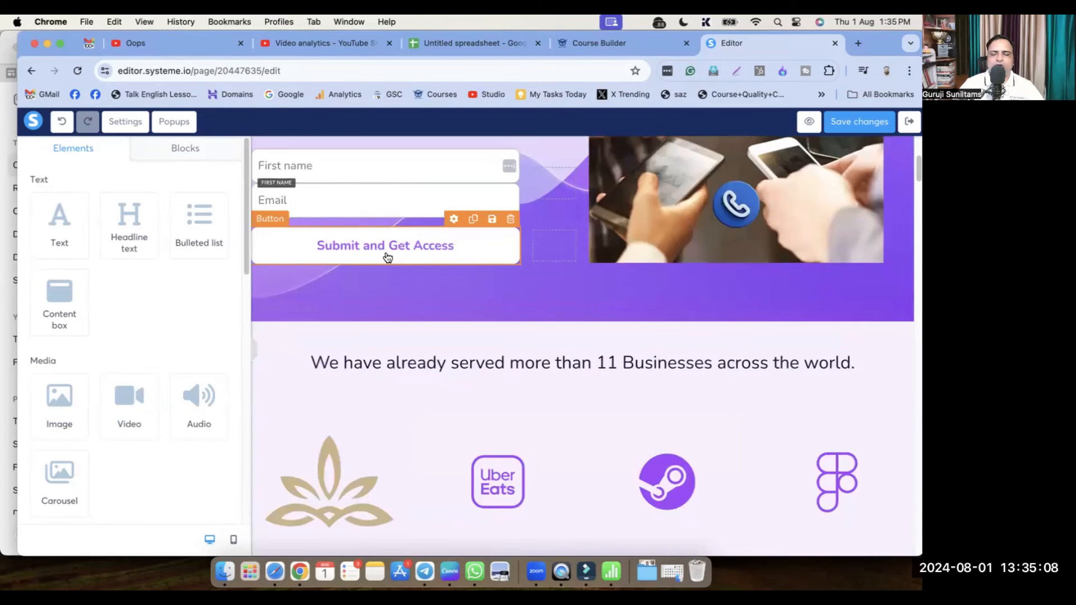
scroll(617, 437, down, 10)
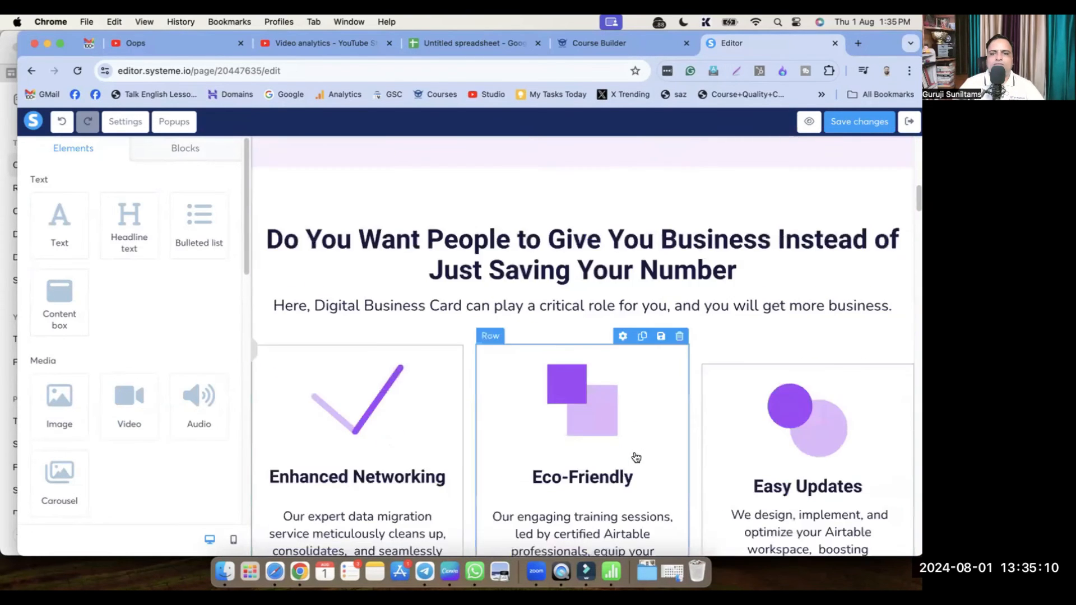
scroll(637, 458, down, 15)
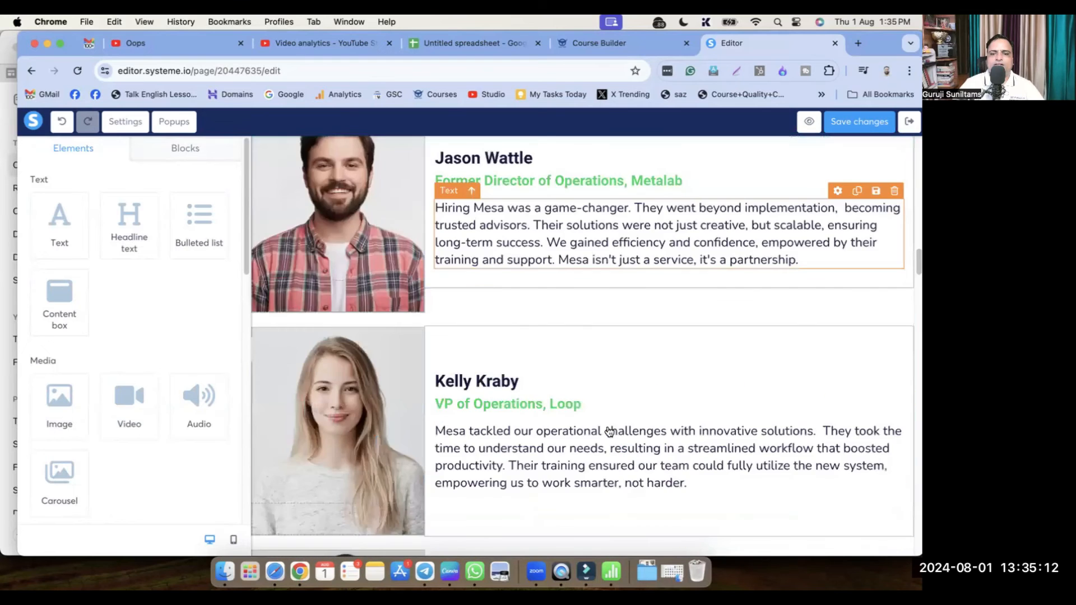
scroll(612, 436, down, 10)
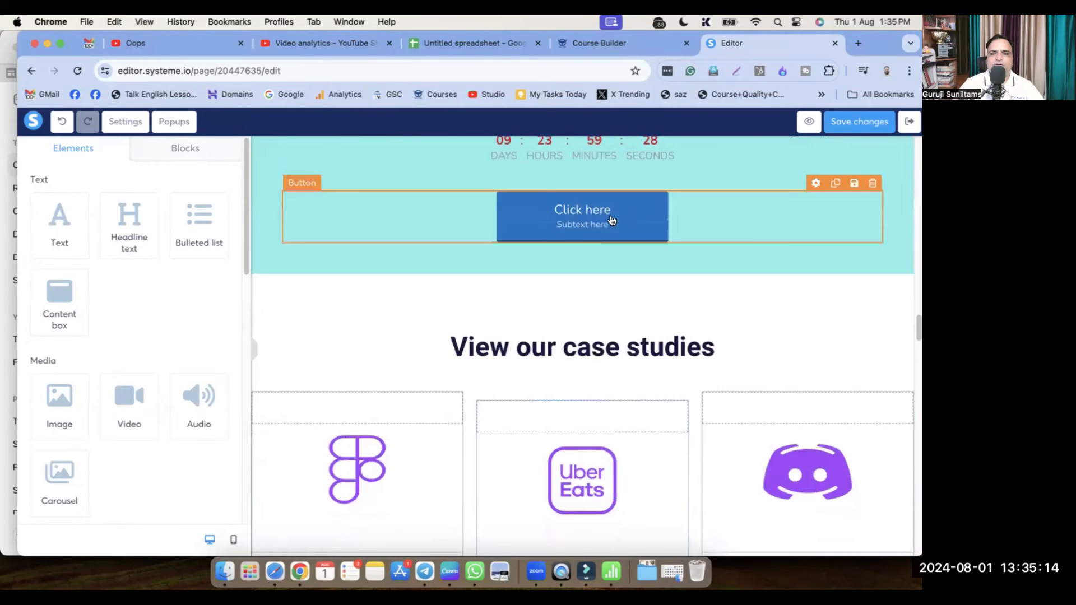
scroll(600, 352, down, 8)
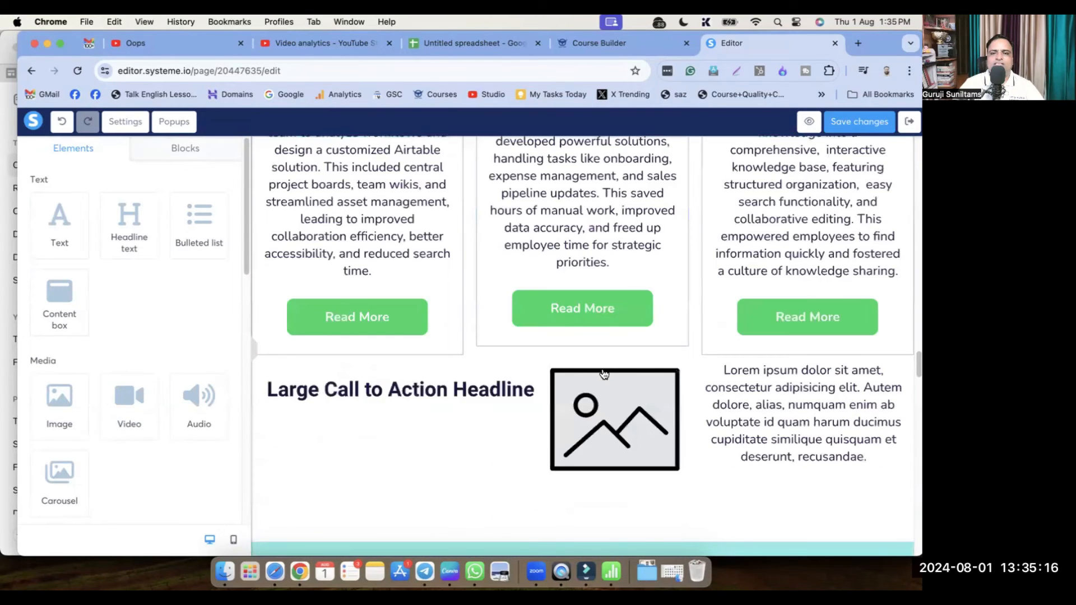
scroll(604, 374, up, 2)
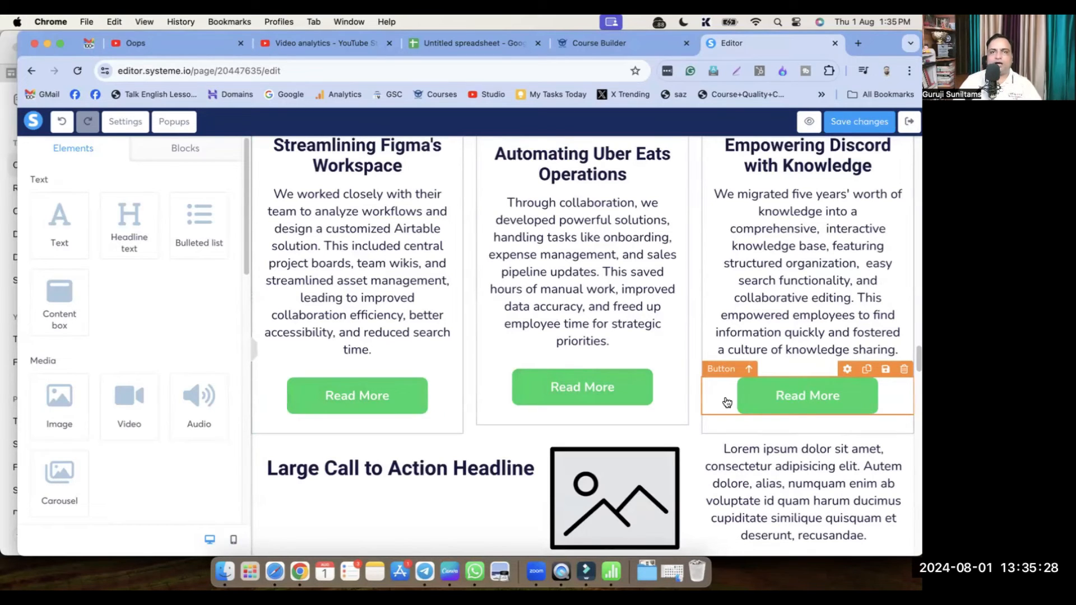
scroll(498, 310, up, 5)
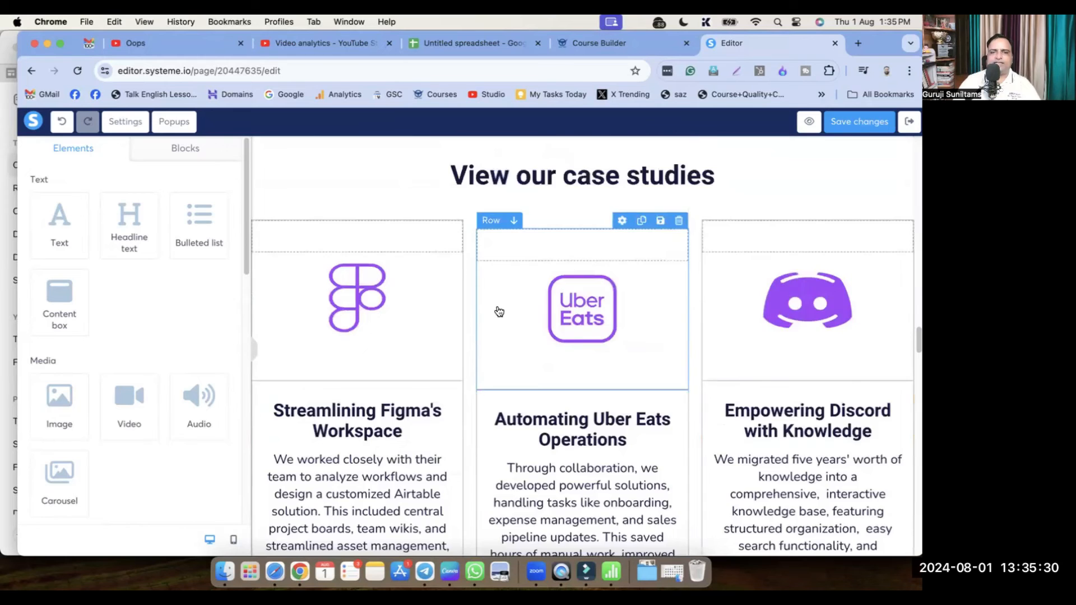
scroll(488, 267, down, 20)
scroll(526, 255, up, 20)
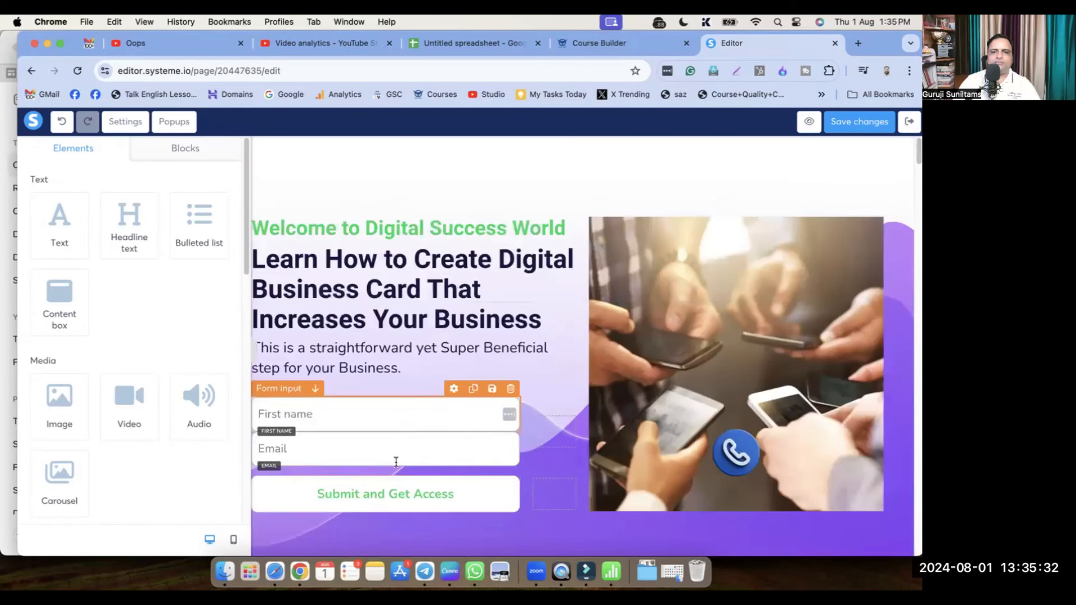
click(423, 471)
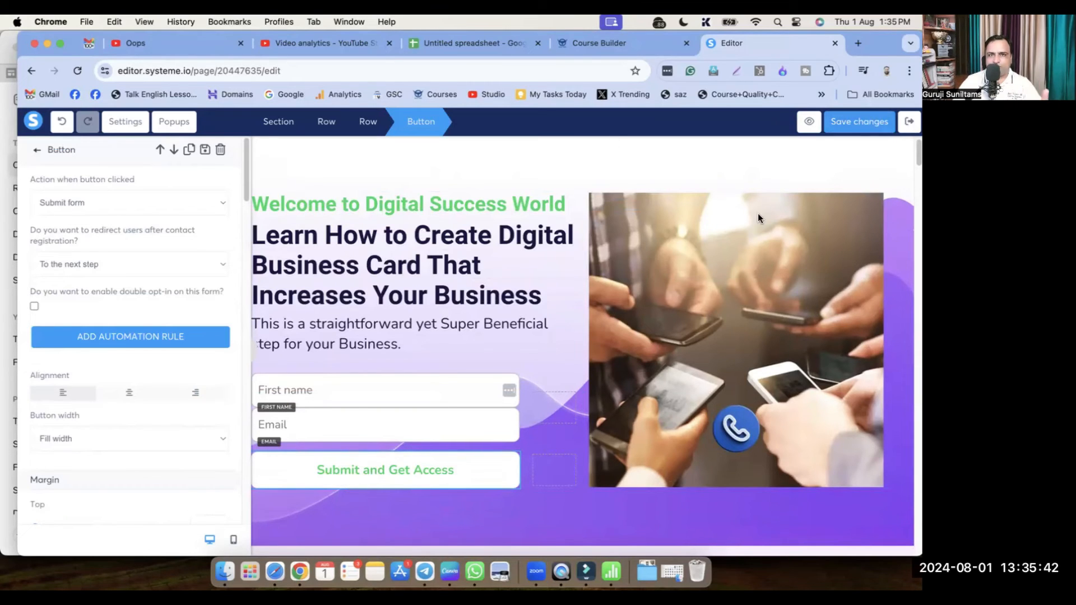
Save the landing page and exit to the funnel's squeeze and Thank You / Download Page steps
click(866, 124)
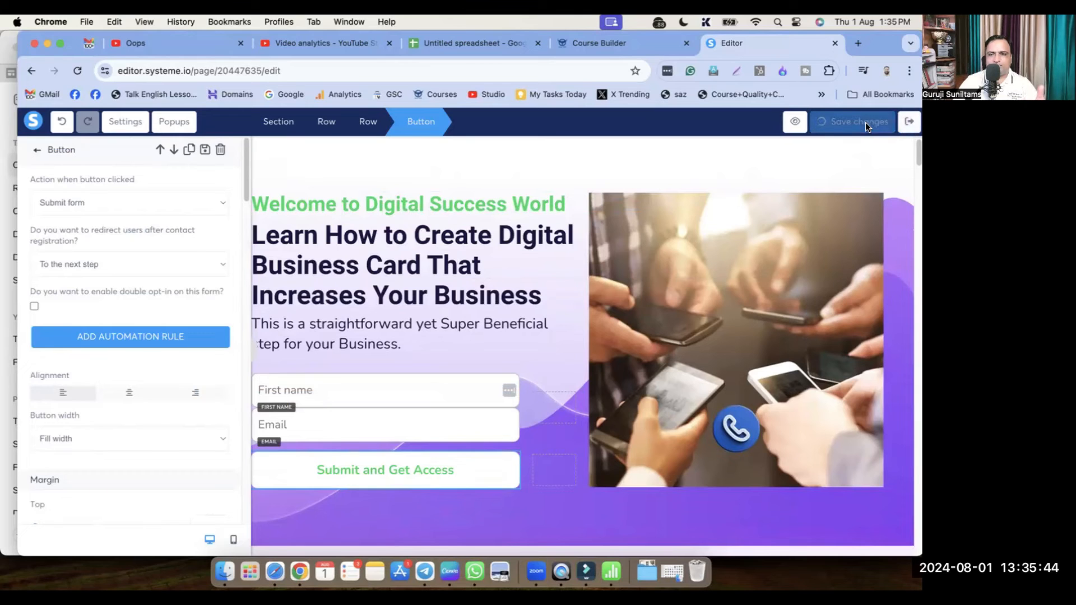
click(910, 129)
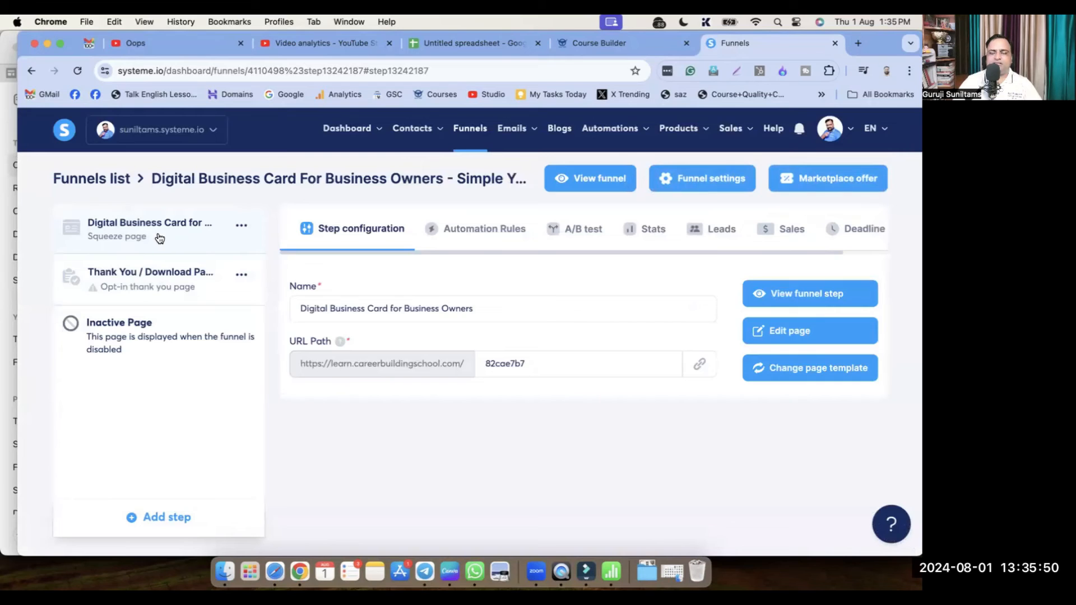
Apply the 'Thank you for registering!' template to the Thank You / Download Page and open it in the editor
click(170, 278)
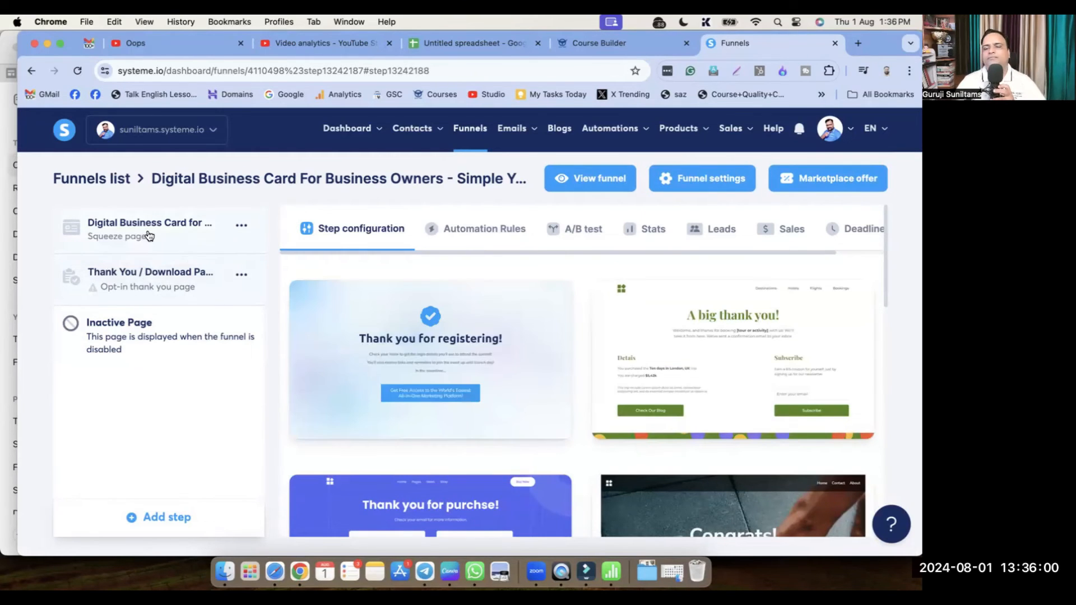
mouse_move(442, 362)
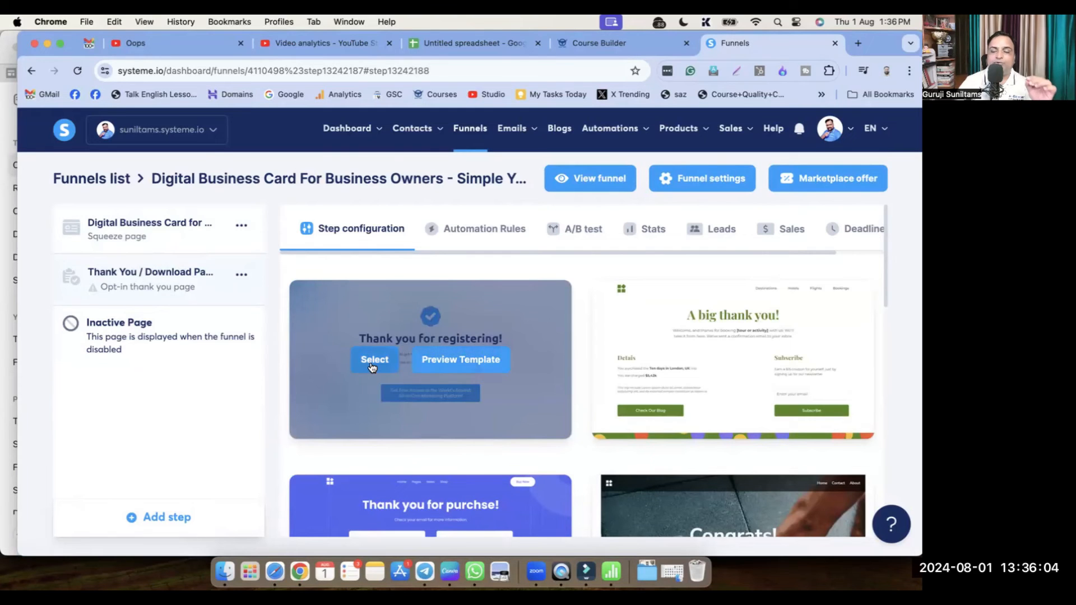
scroll(650, 442, down, 4)
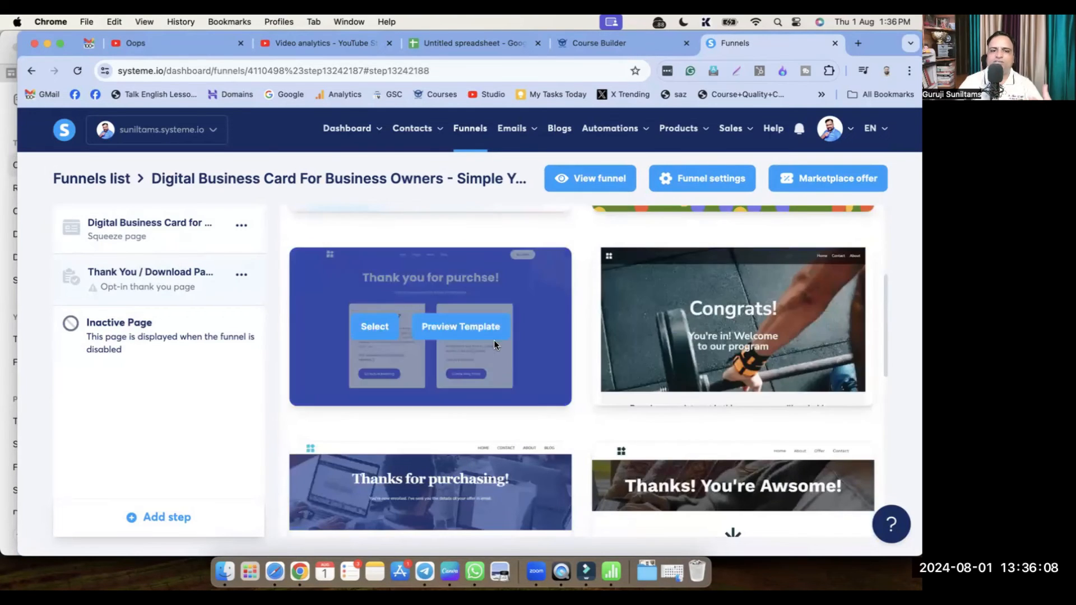
scroll(482, 340, up, 4)
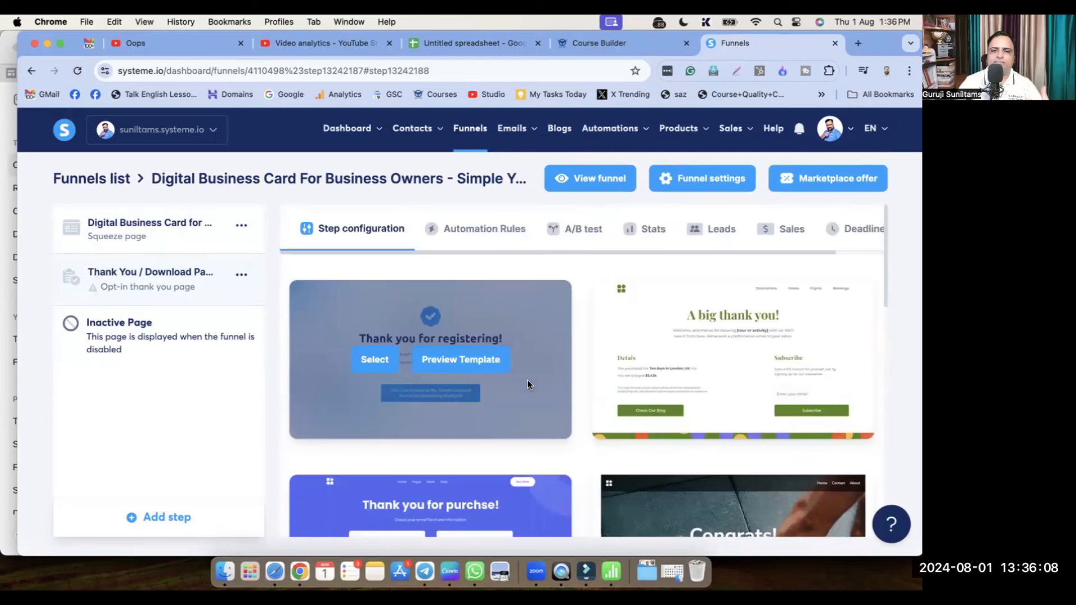
click(375, 360)
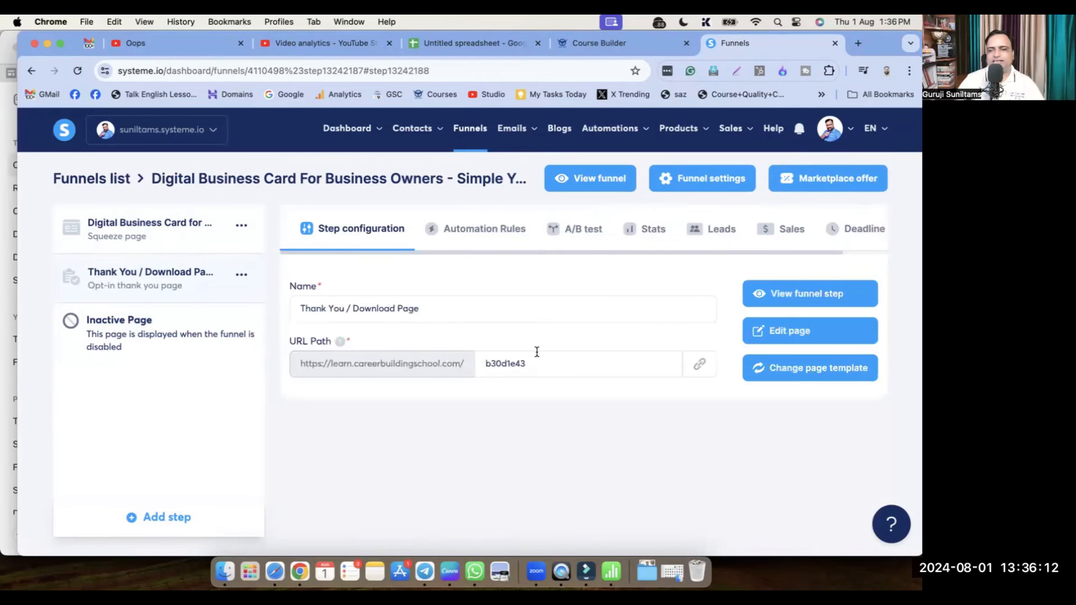
click(787, 336)
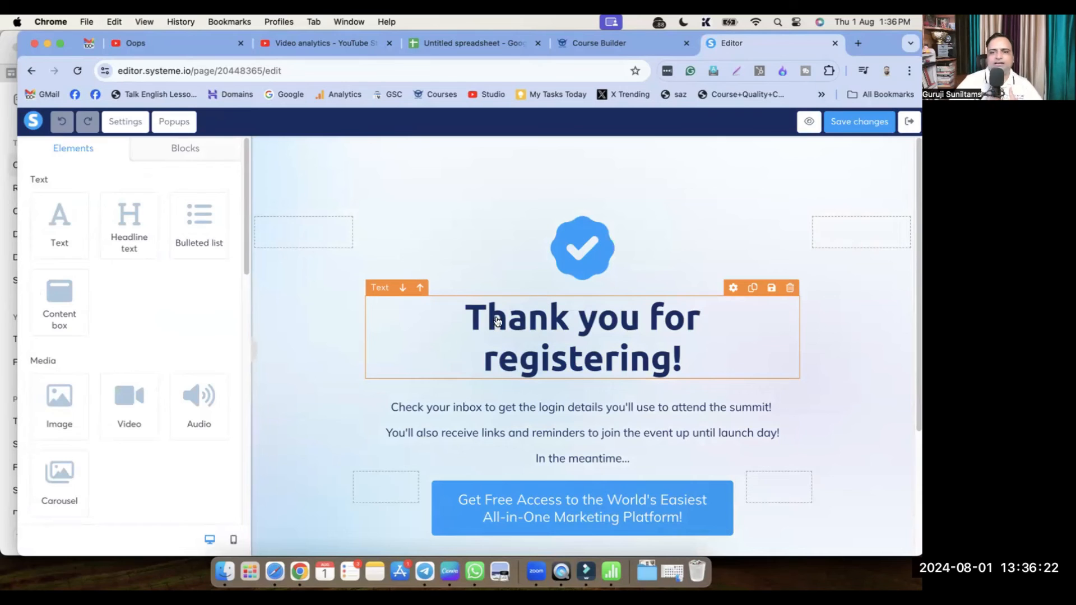
Change the thank-you heading to 'Awesome, Appreciated', save, and exit to the funnel dashboard
triple_click(546, 329)
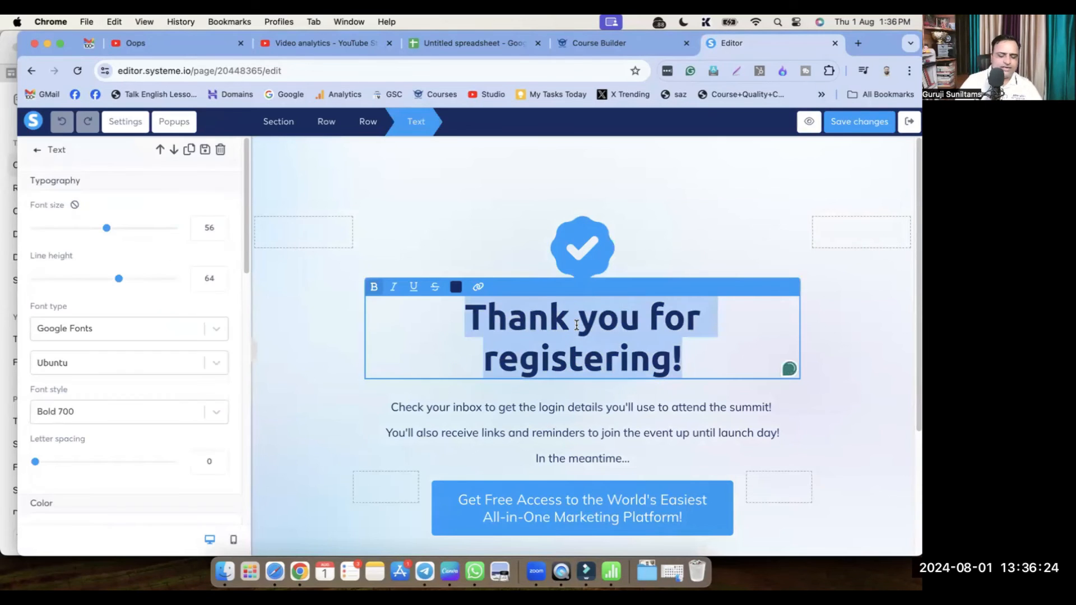
text(Awesome, )
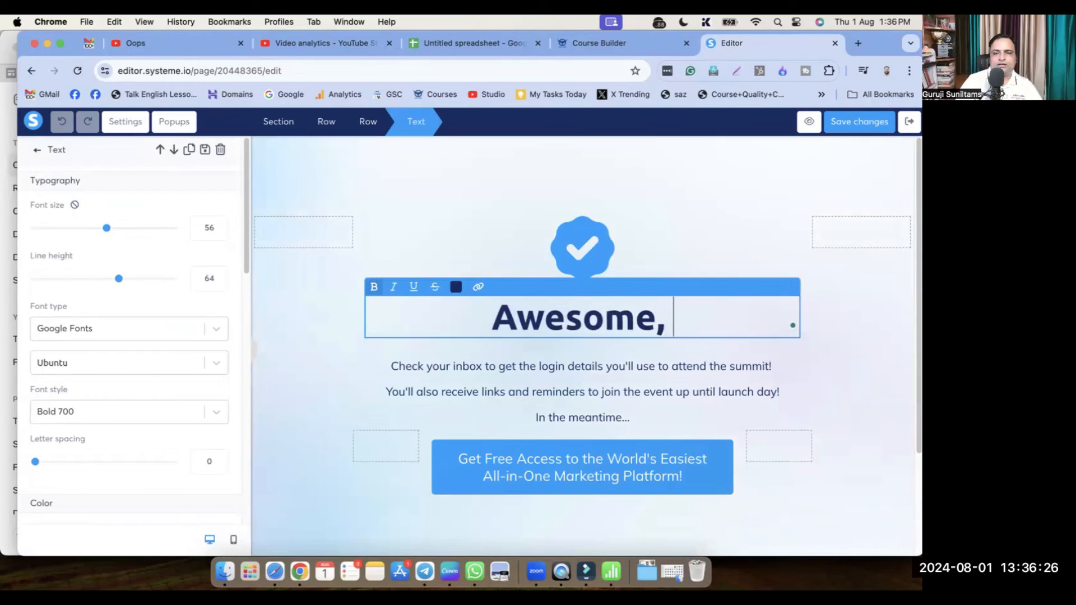
text(Appreci)
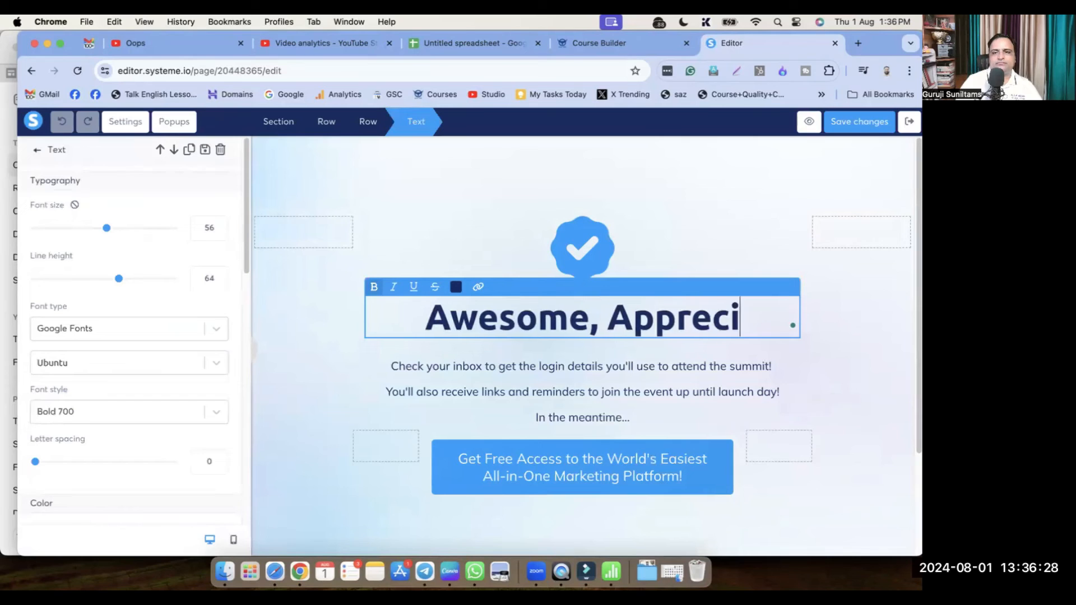
text(ated)
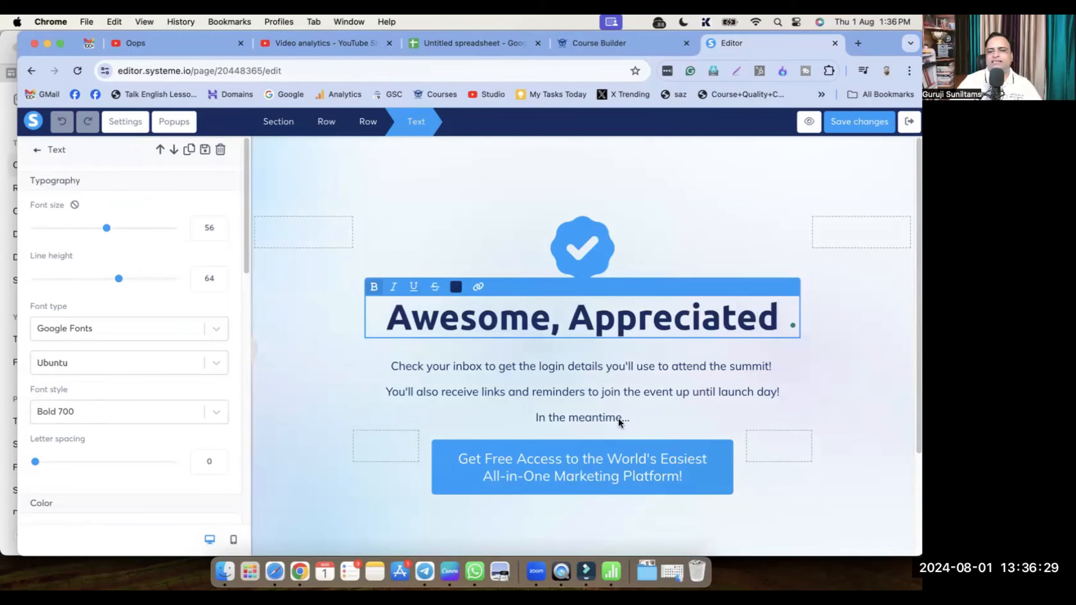
click(581, 468)
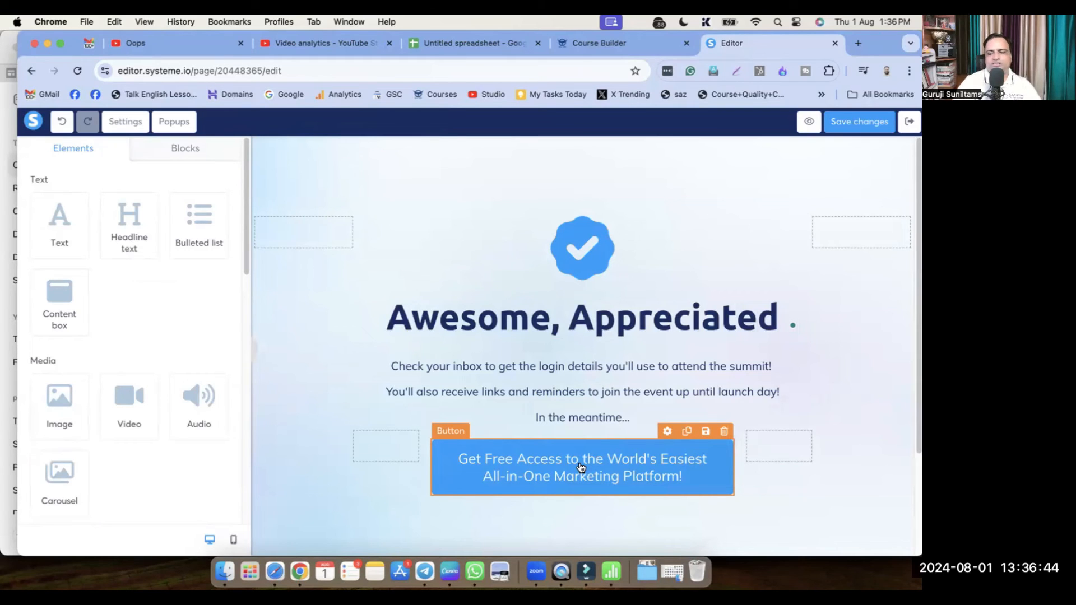
click(863, 121)
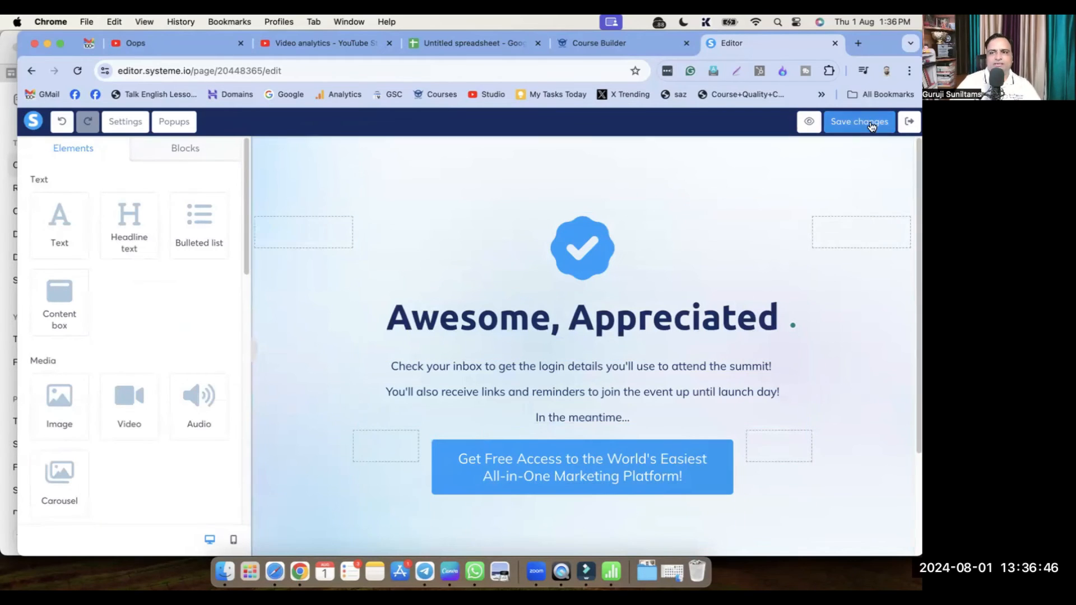
click(909, 126)
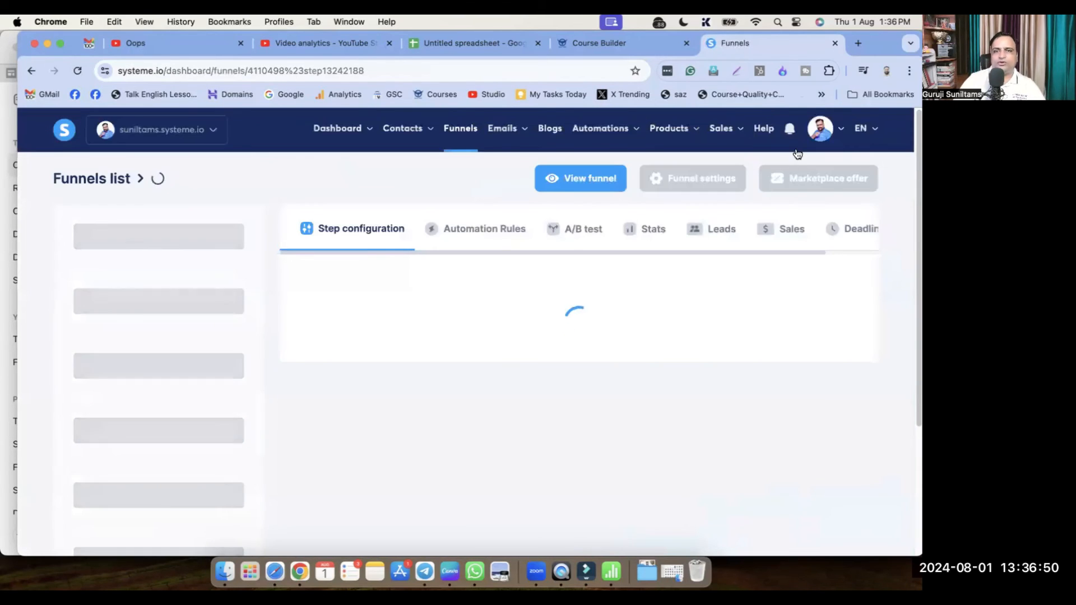
Open the live squeeze page from the funnel's first step and scroll to its signup form
click(168, 238)
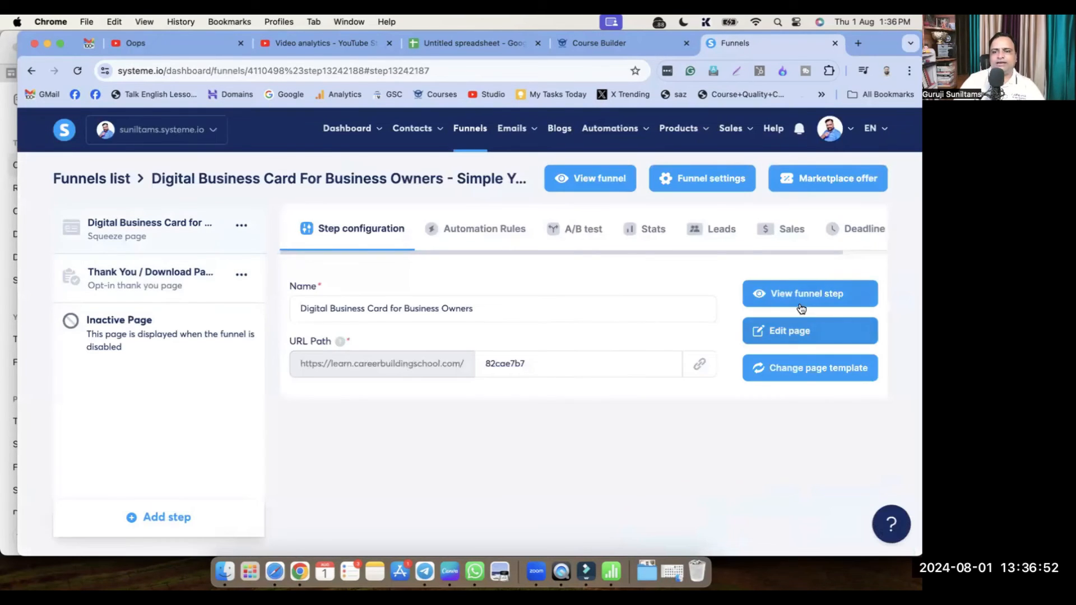
click(802, 308)
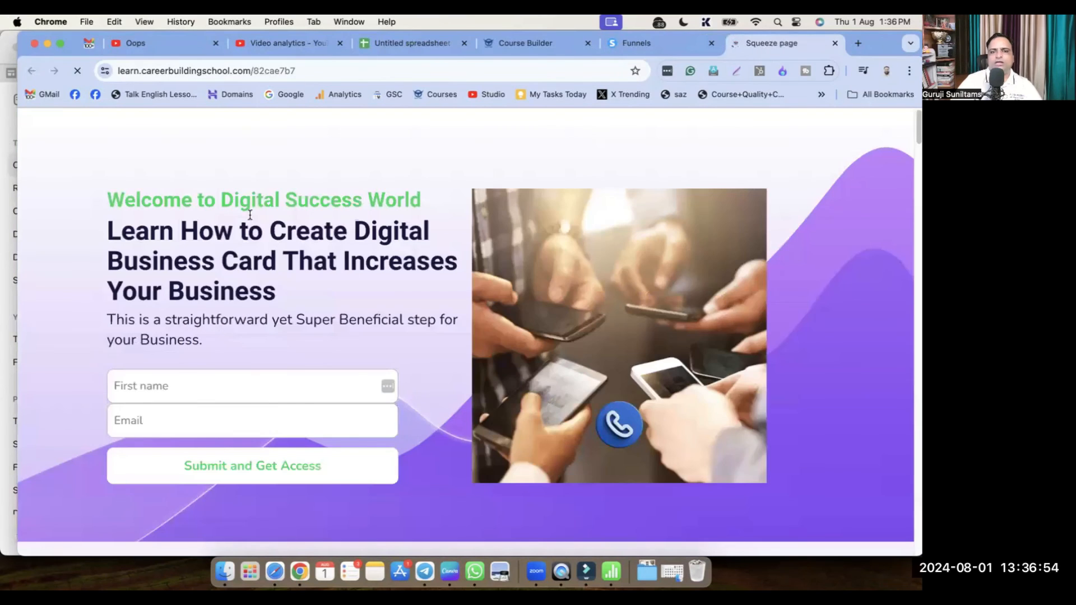
scroll(290, 304, down, 6)
scroll(336, 325, up, 6)
scroll(212, 230, down, 4)
Submit a test signup with a first name and email address, then reopen the squeeze page editor
click(182, 135)
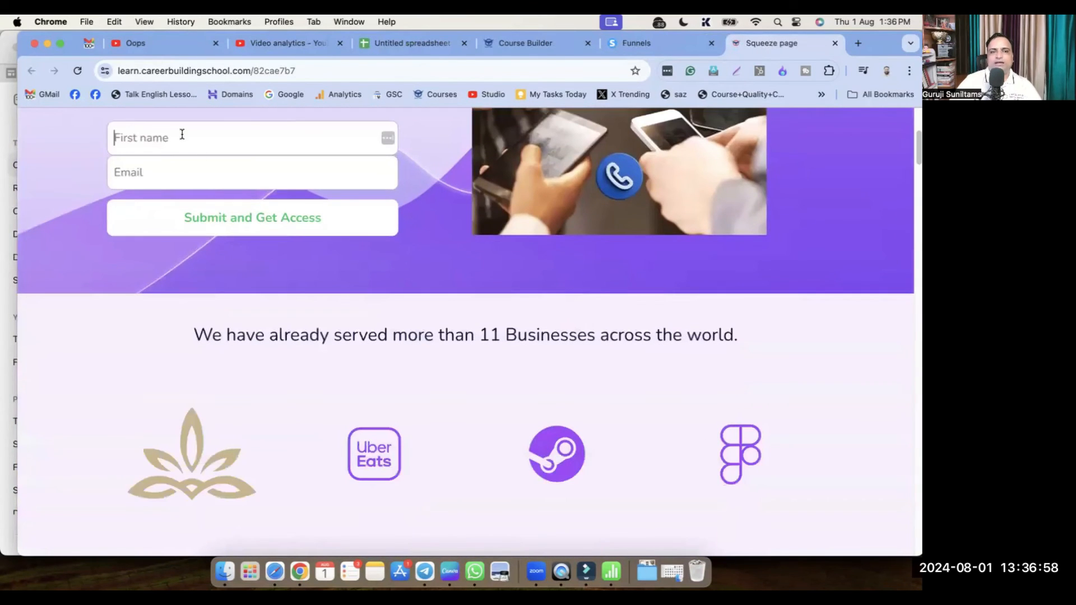
text(Sunil)
key(Tab)
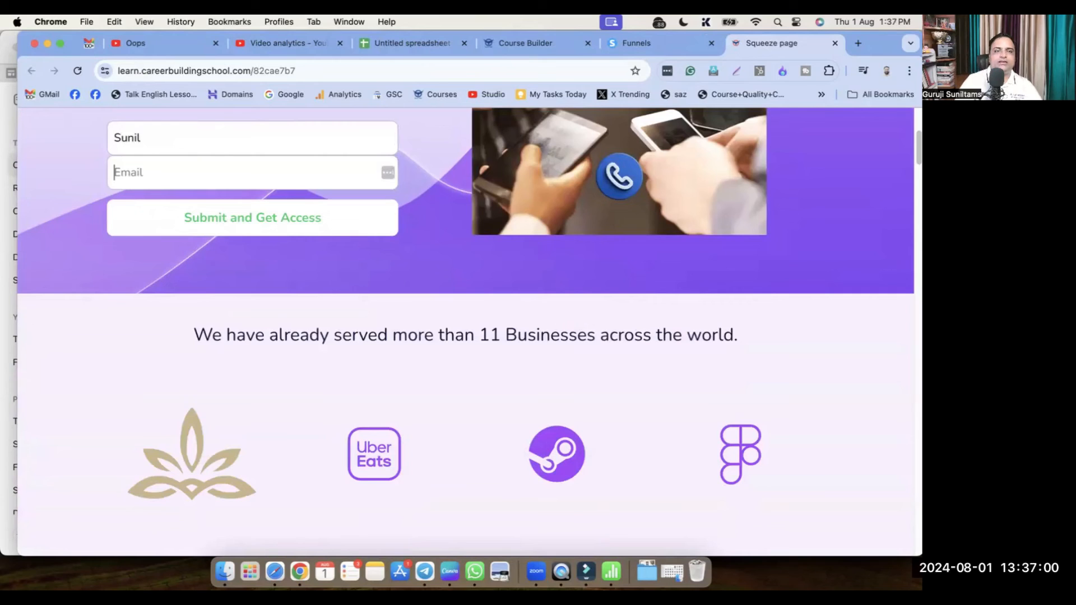
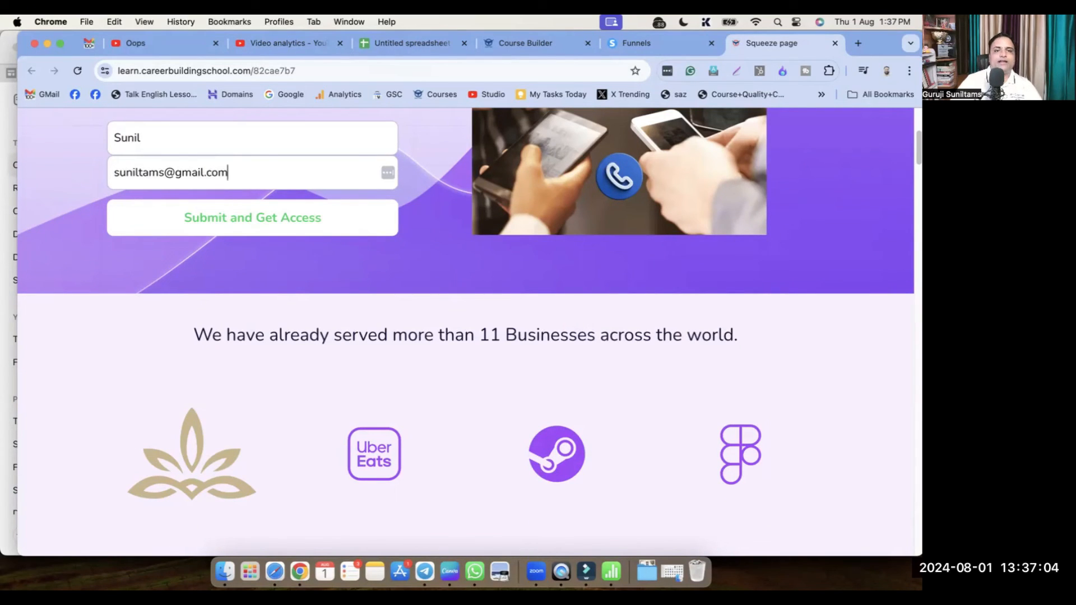
click(295, 217)
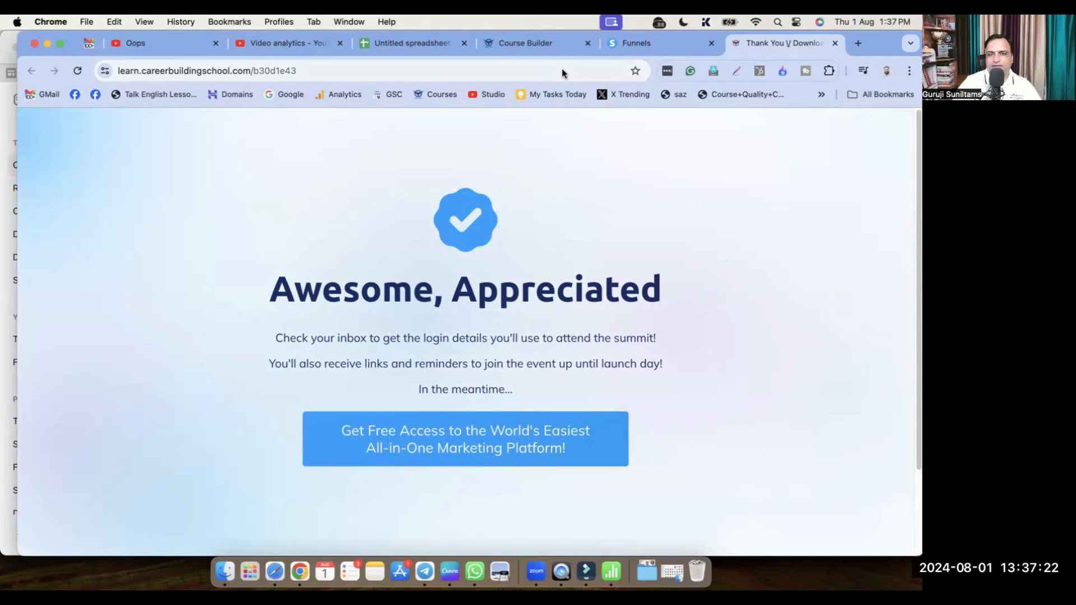
click(645, 44)
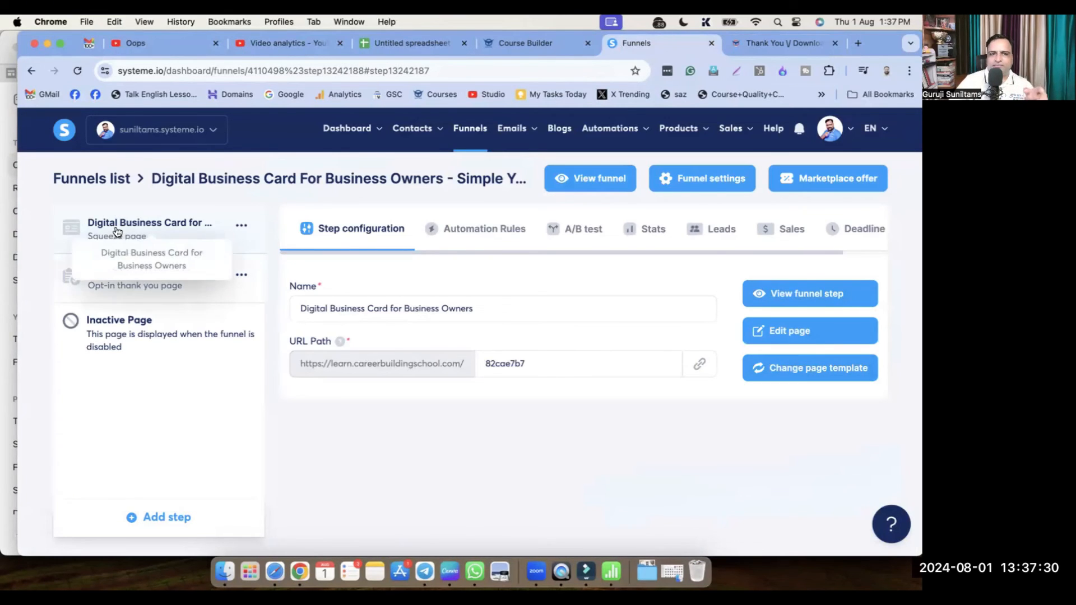
click(821, 332)
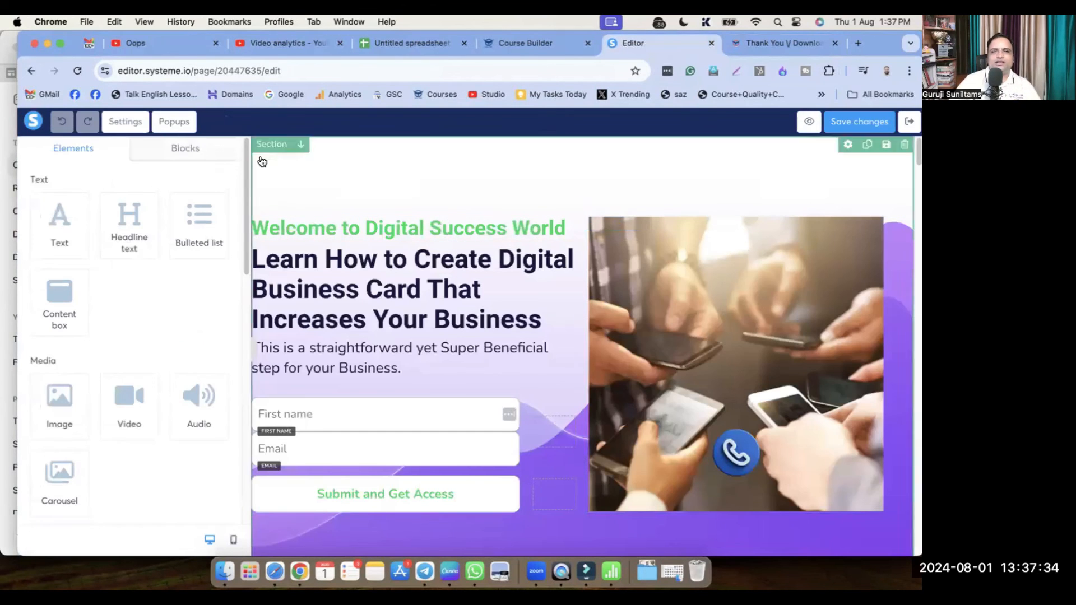
In page Settings, change the SEO title to 'Digital Business Card for Business Owners'
click(125, 125)
scroll(121, 296, down, 5)
scroll(129, 304, down, 5)
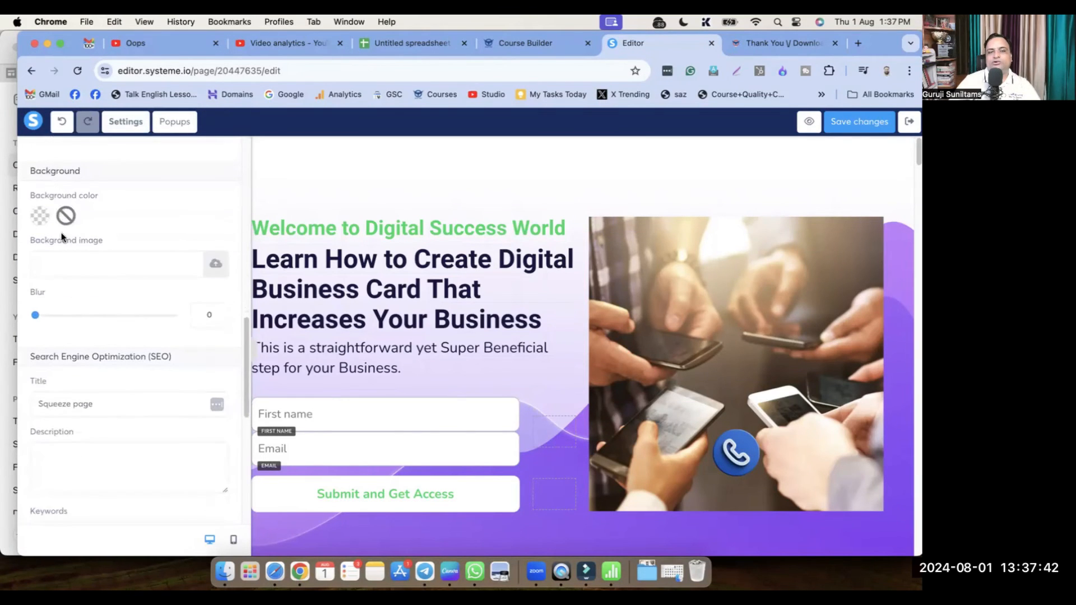
drag(43, 241, 128, 246)
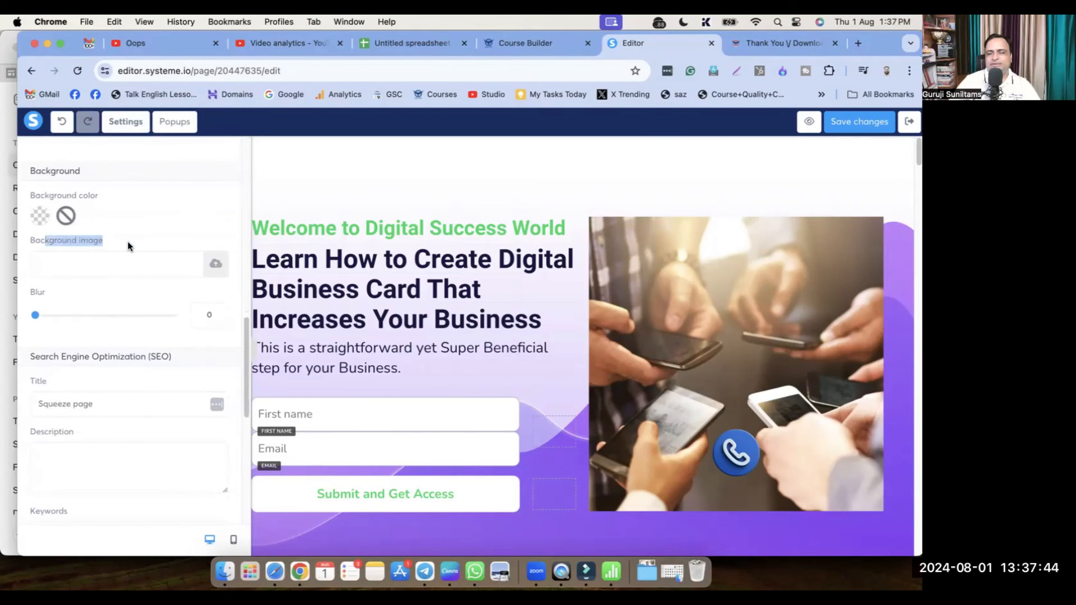
click(127, 273)
scroll(132, 287, down, 4)
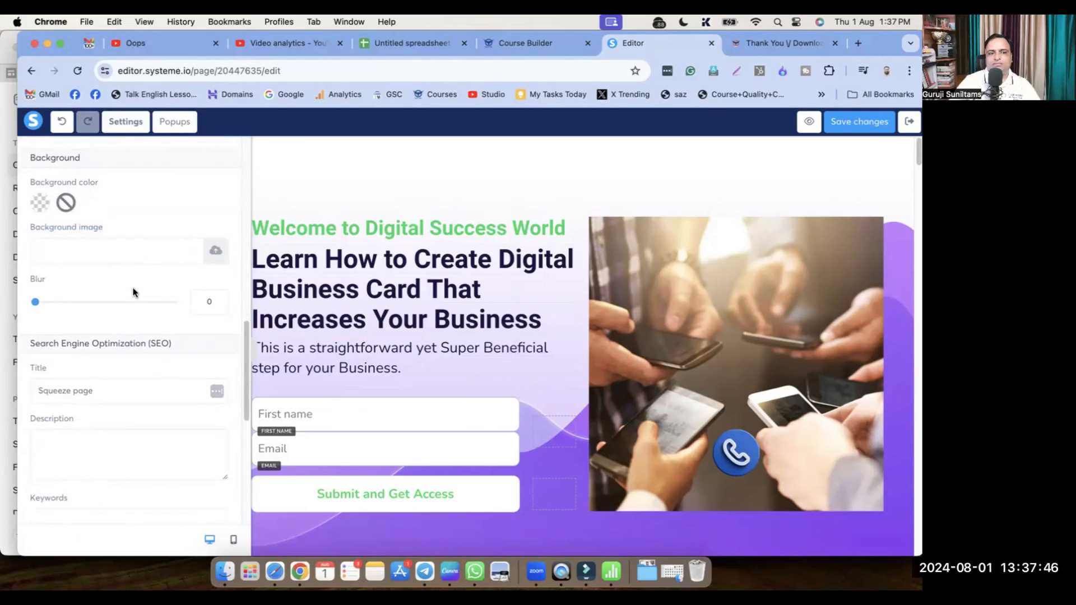
triple_click(60, 248)
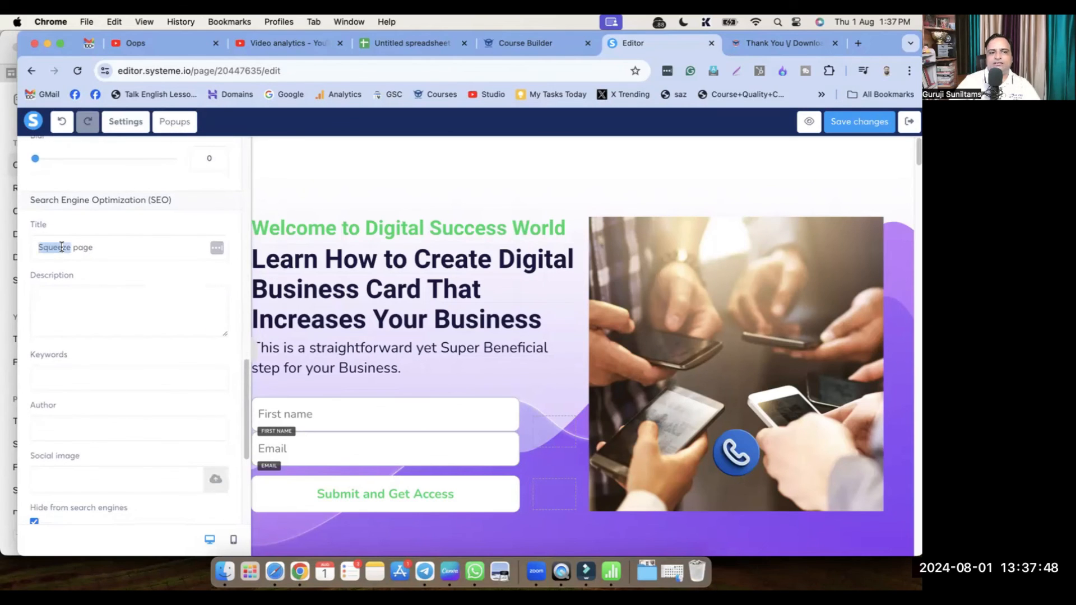
text(Busienss)
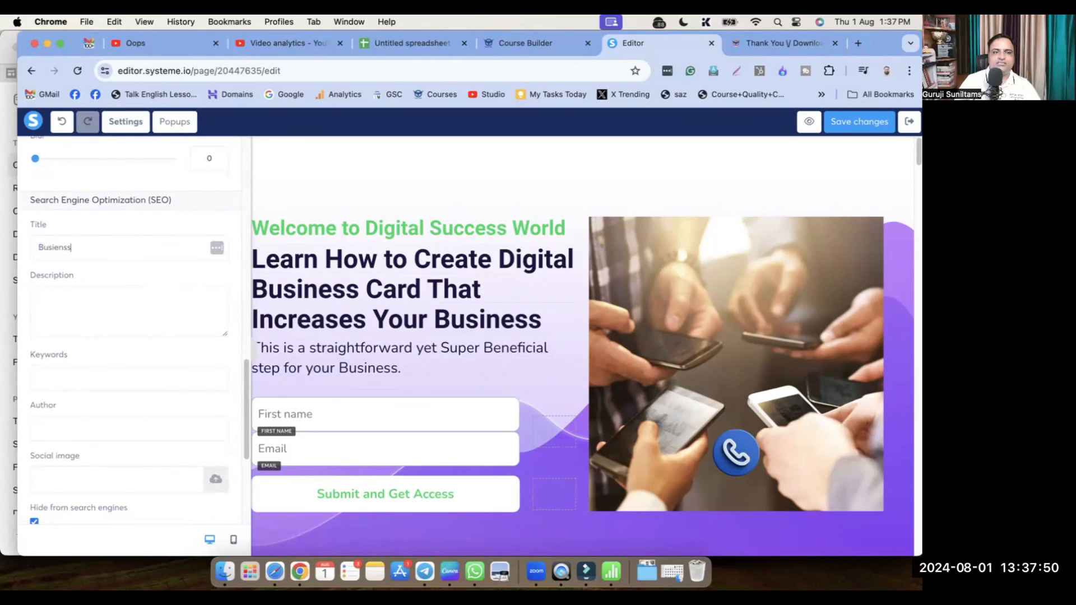
key(BackSpace)
key(BackSpace)
key(BackSpace)
key(BackSpace)
key(BackSpace)
text(Digital Business Card for)
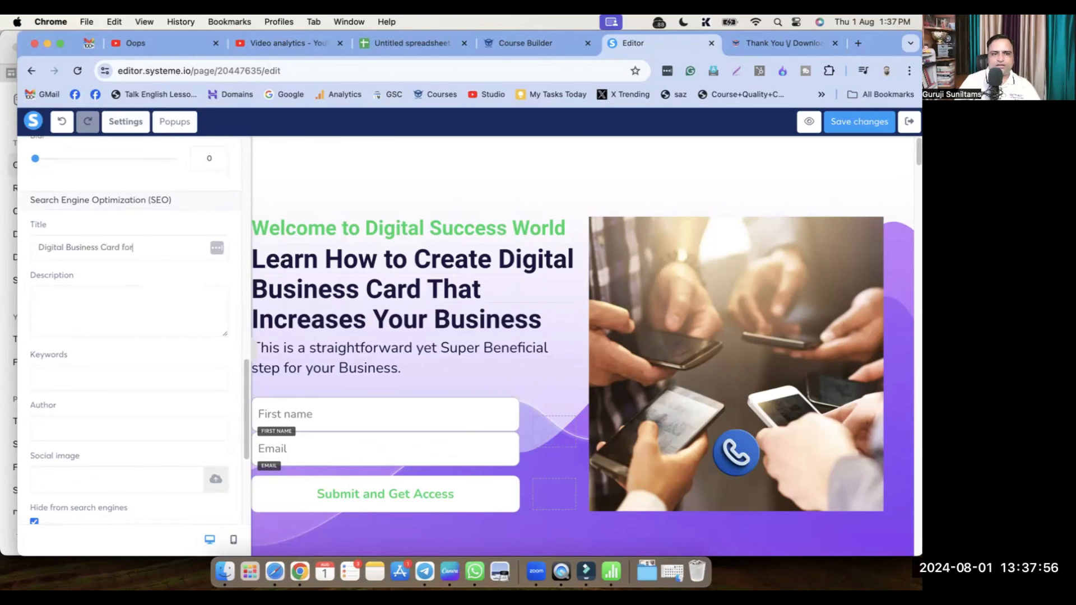
text( Business Own)
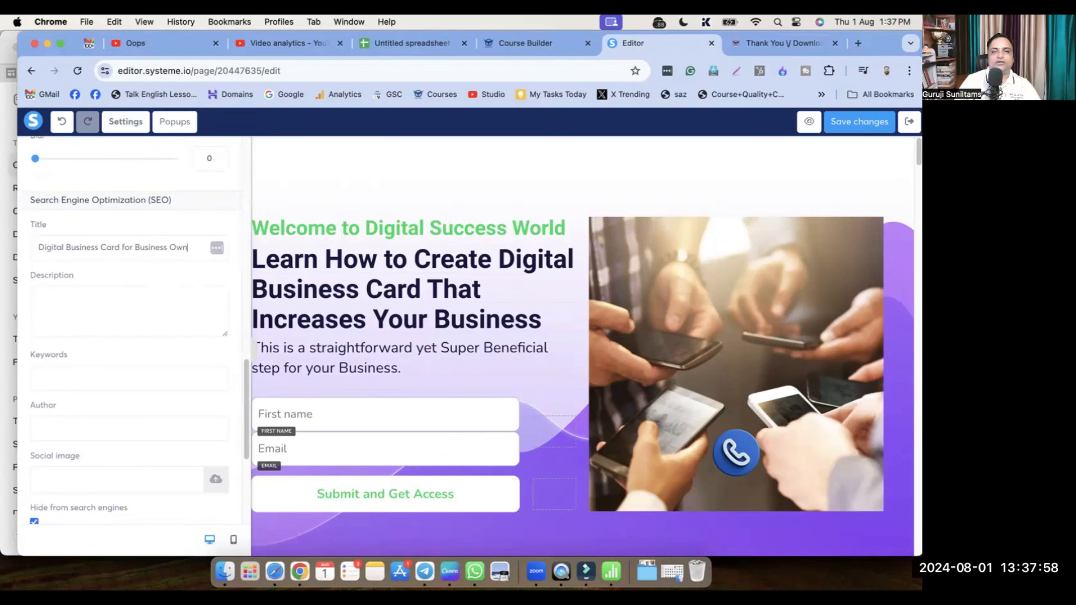
key(super+a)
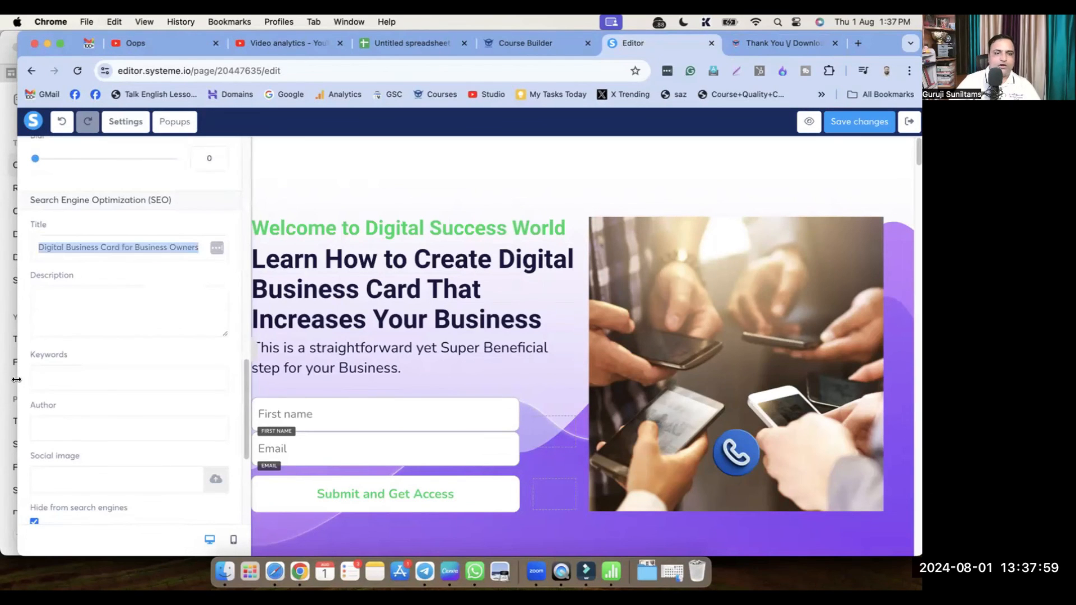
click(68, 320)
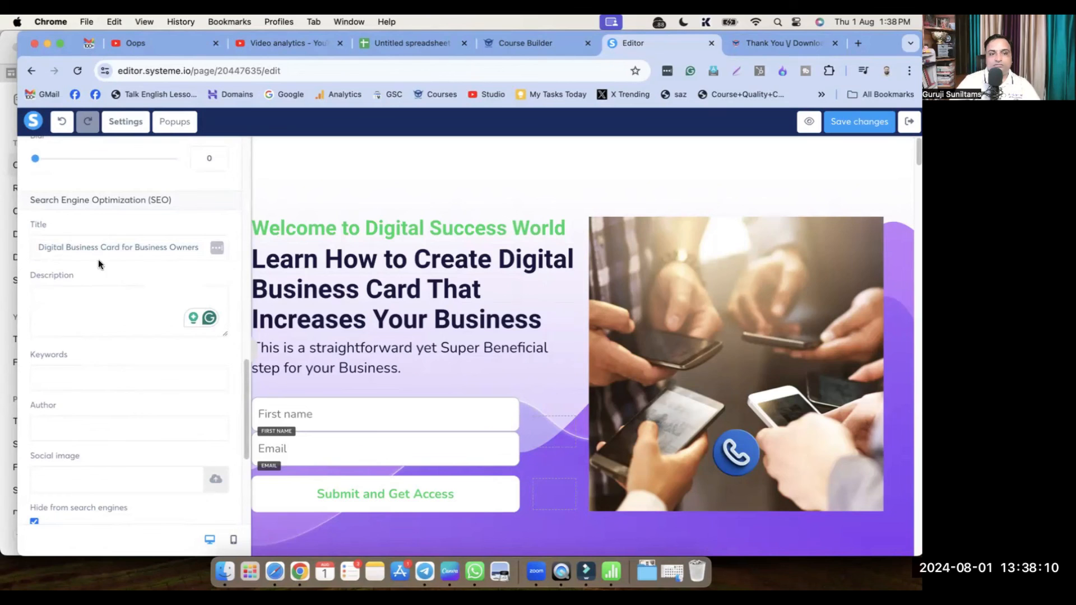
Switch over to the browser window running ChatGPT
key(super+Tab)
key(super+shift+Tab)
key(super+Tab)
Ask ChatGPT to 'Create SEO Description' and paste the result into the page's SEO Description
click(427, 511)
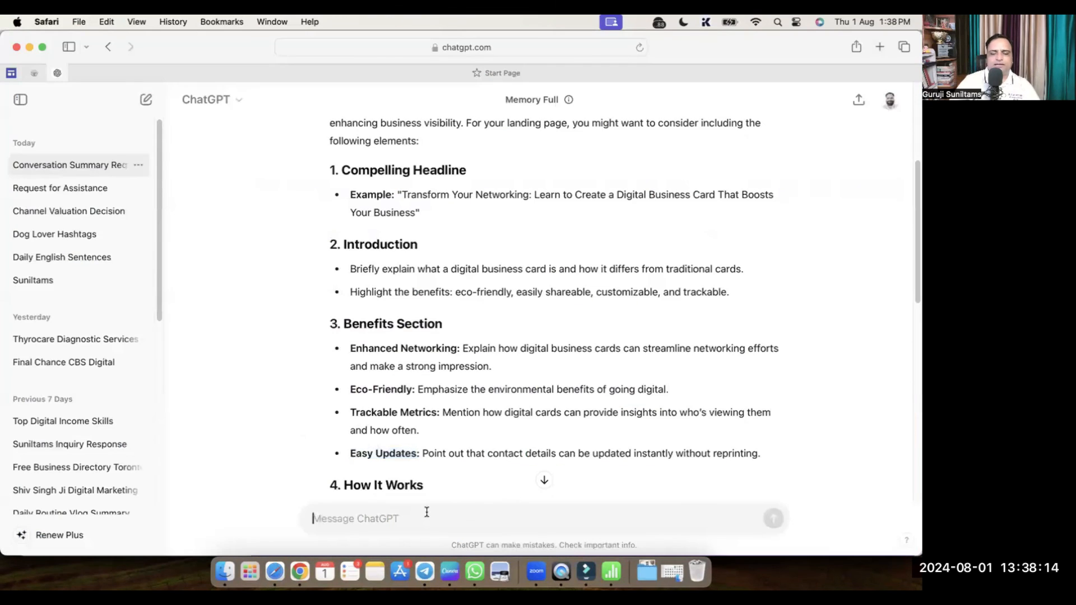
text(Crea)
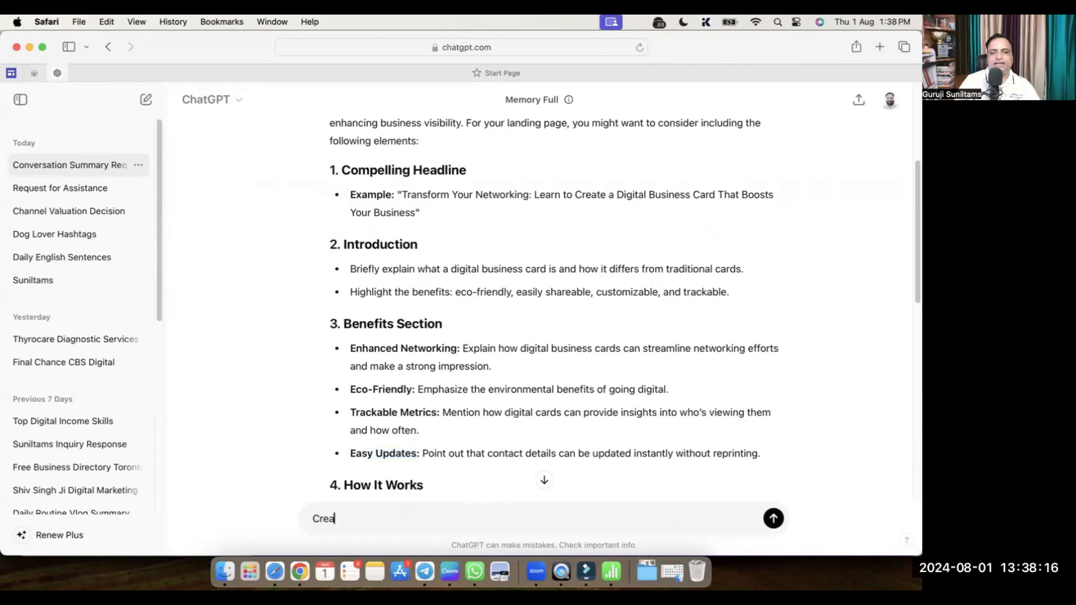
text(te meta Desc)
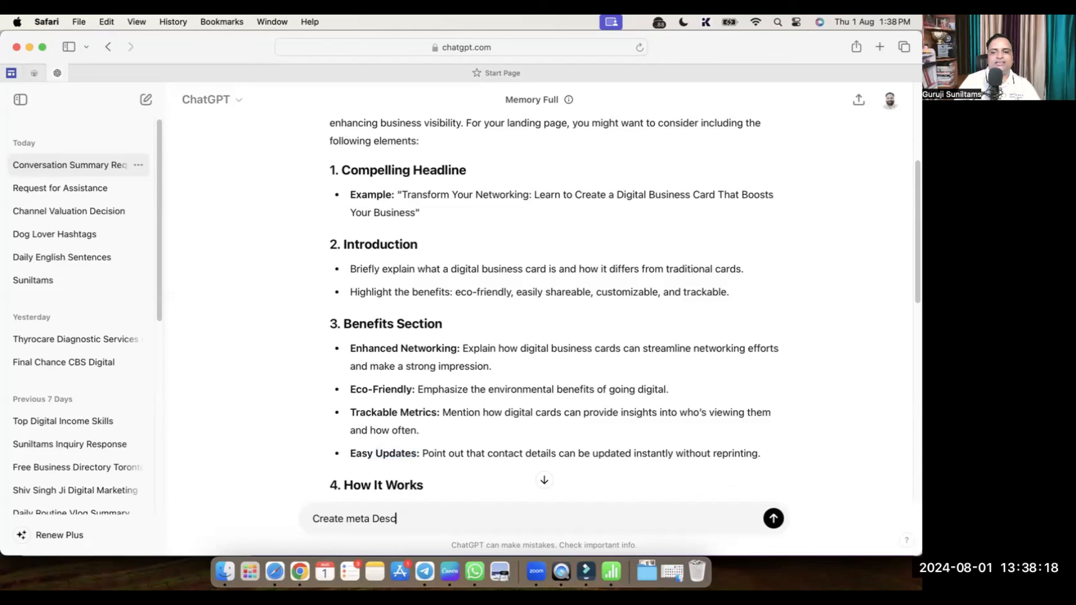
text(ription)
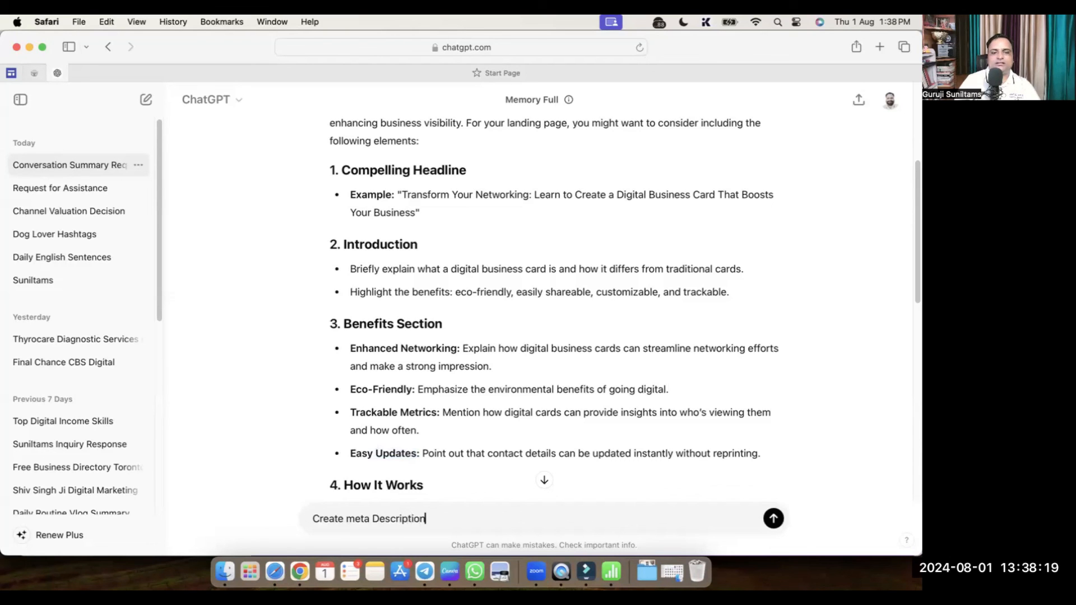
double_click(356, 516)
text(SEO)
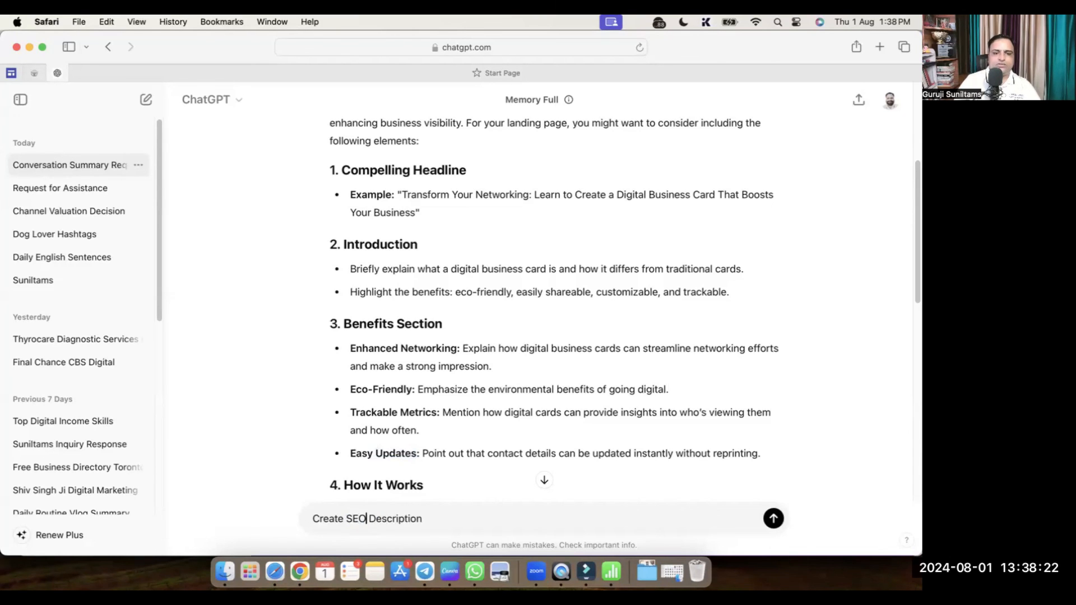
key(Return)
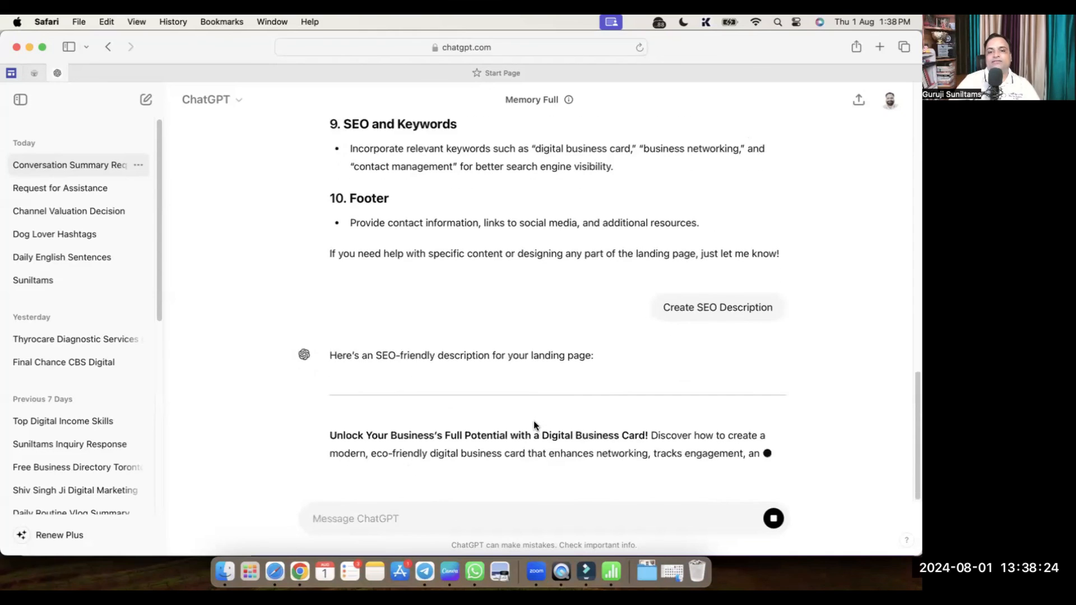
double_click(338, 267)
drag(338, 267, 521, 339)
key(super+Tab)
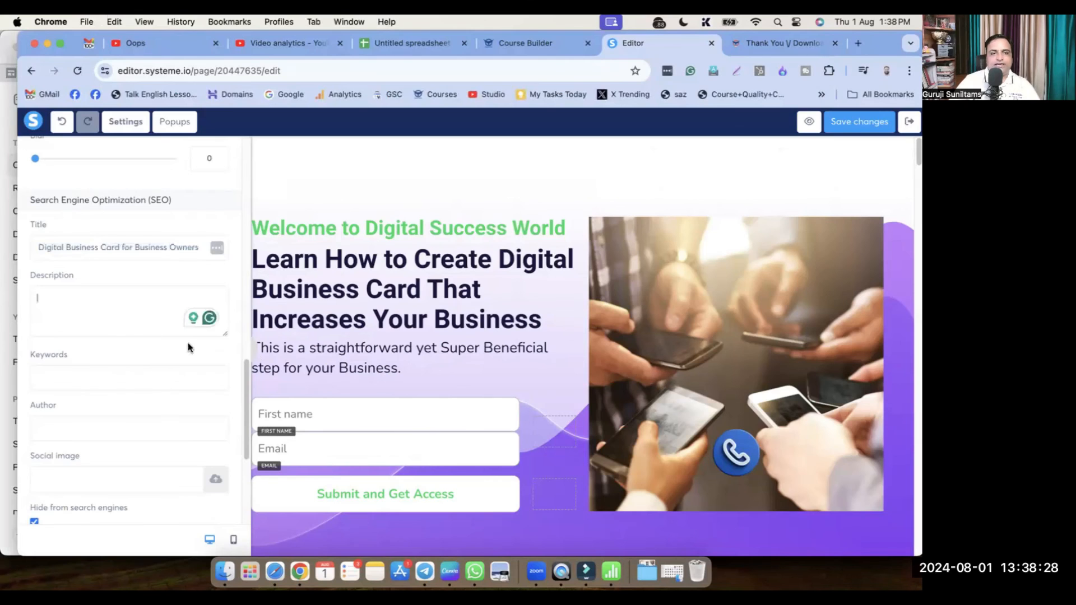
key(super+v)
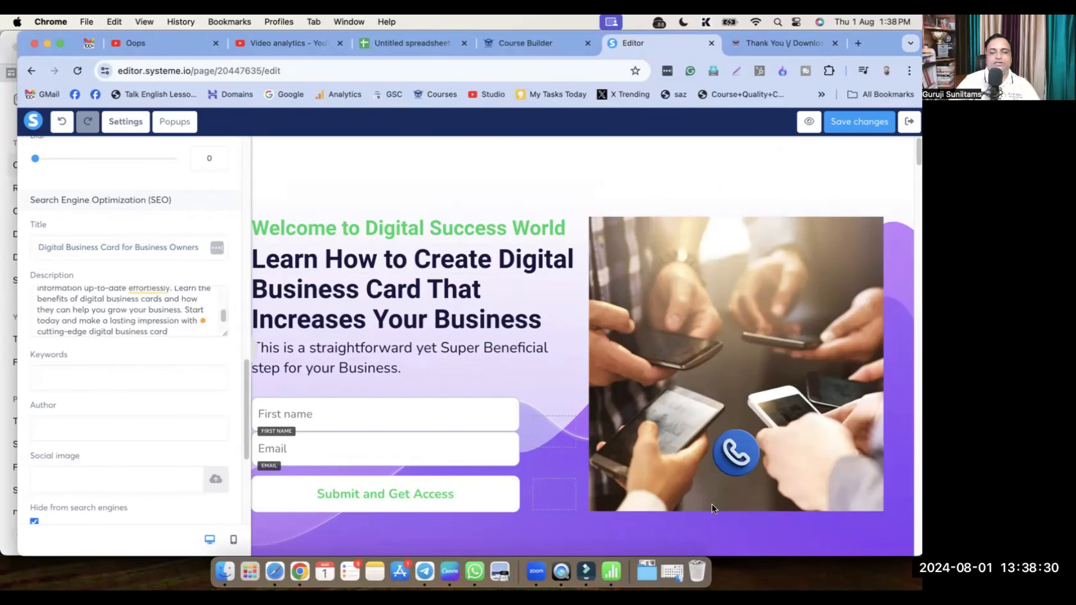
Ask ChatGPT to 'Create SEO Keywords with Comma' and paste the list into the SEO keywords field
key(super+Tab)
click(543, 517)
text(Create SEO Keywords with Comma)
key(Return)
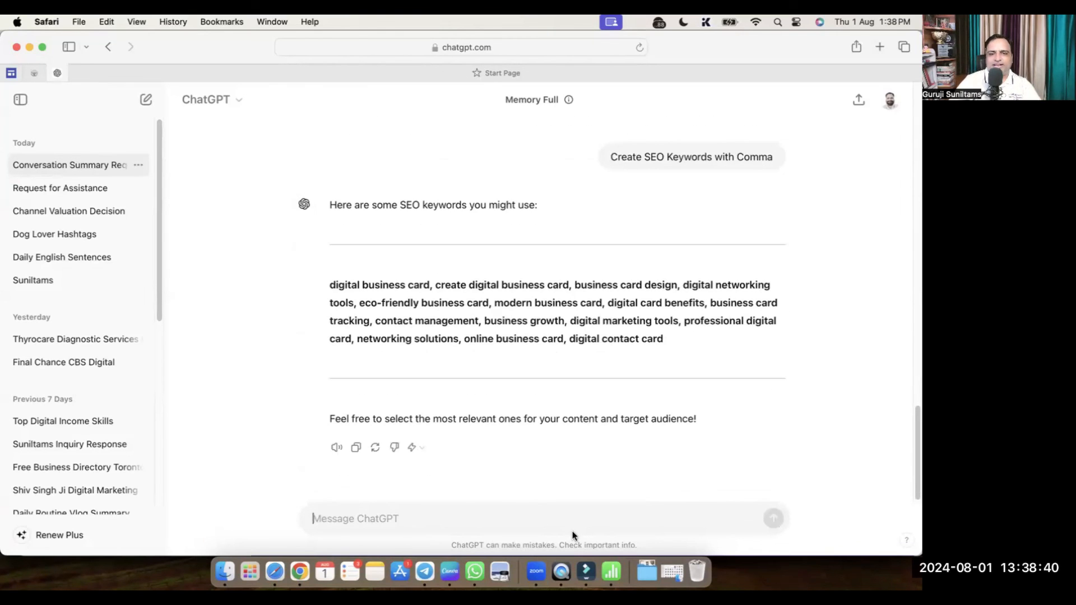
drag(664, 340, 335, 287)
key(super+c)
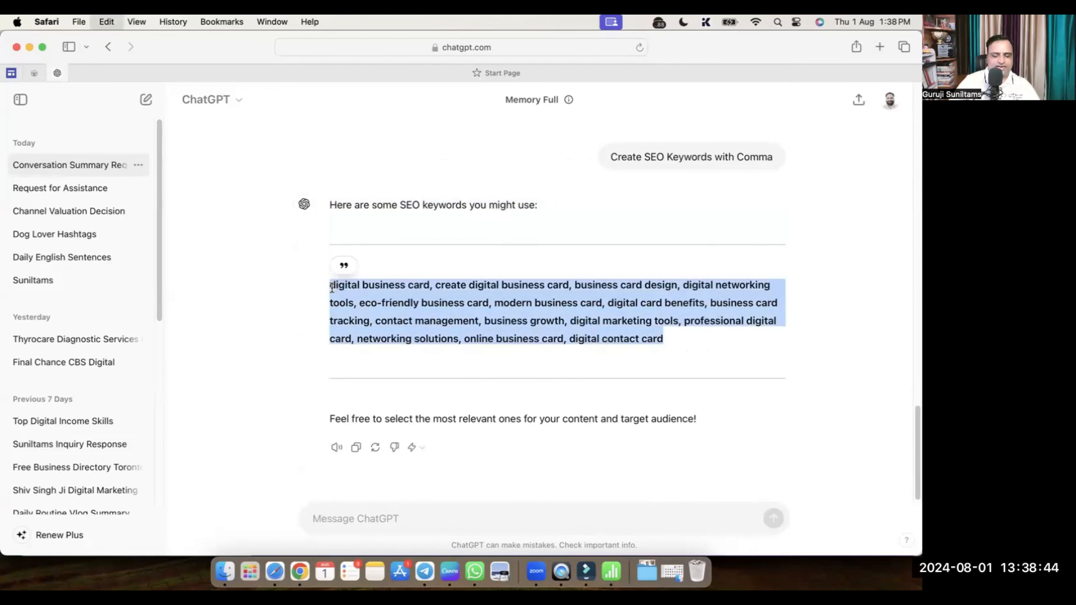
key(super+Tab)
key(super+v)
Enter the author's full name in the page's SEO author field
click(99, 421)
text(Sunil Chaudhary)
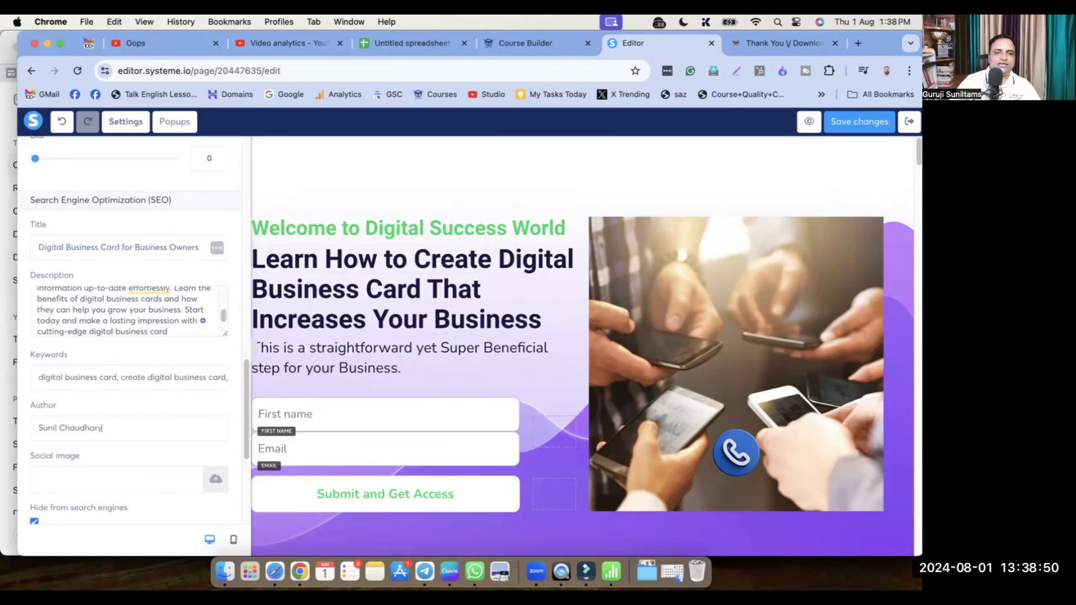
scroll(71, 468, down, 3)
scroll(62, 392, down, 1)
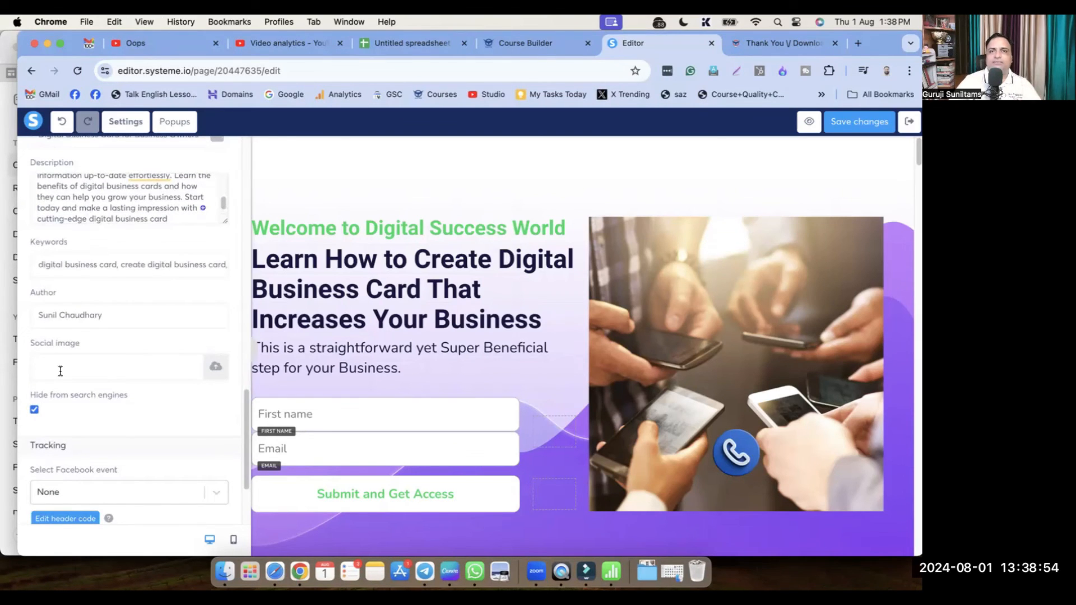
Set DigitalBusinessCard.png from Your files as the page's social image
click(216, 367)
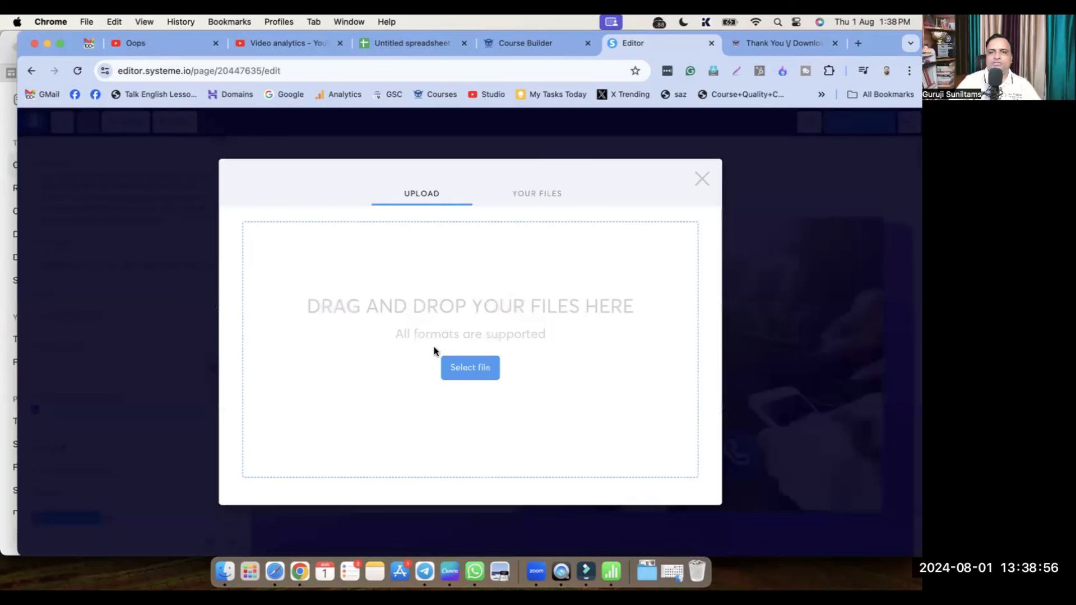
click(537, 195)
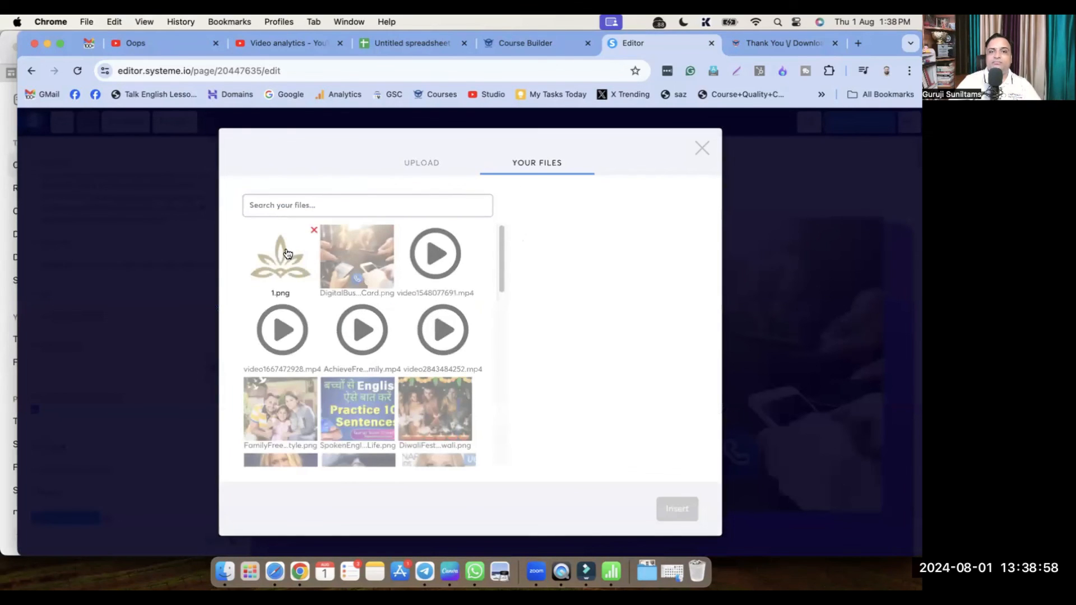
click(369, 264)
click(677, 509)
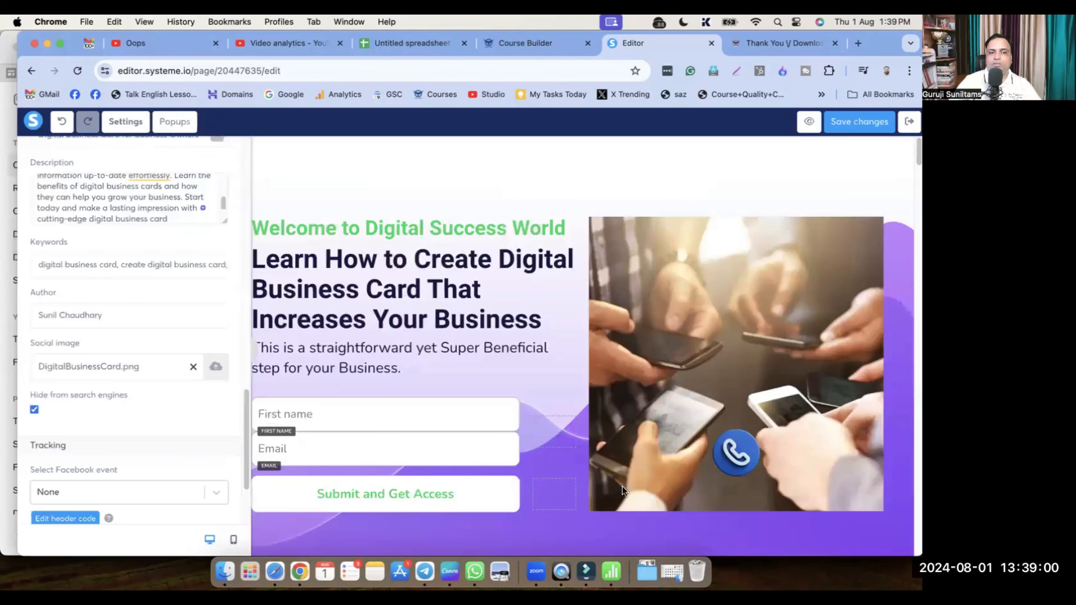
scroll(112, 379, down, 2)
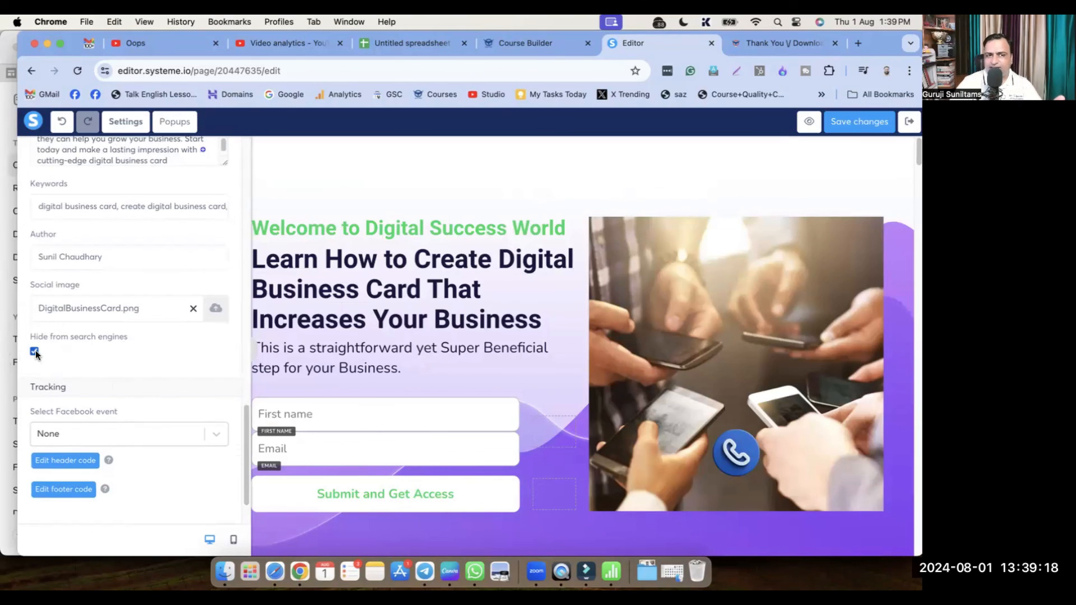
scroll(87, 363, down, 2)
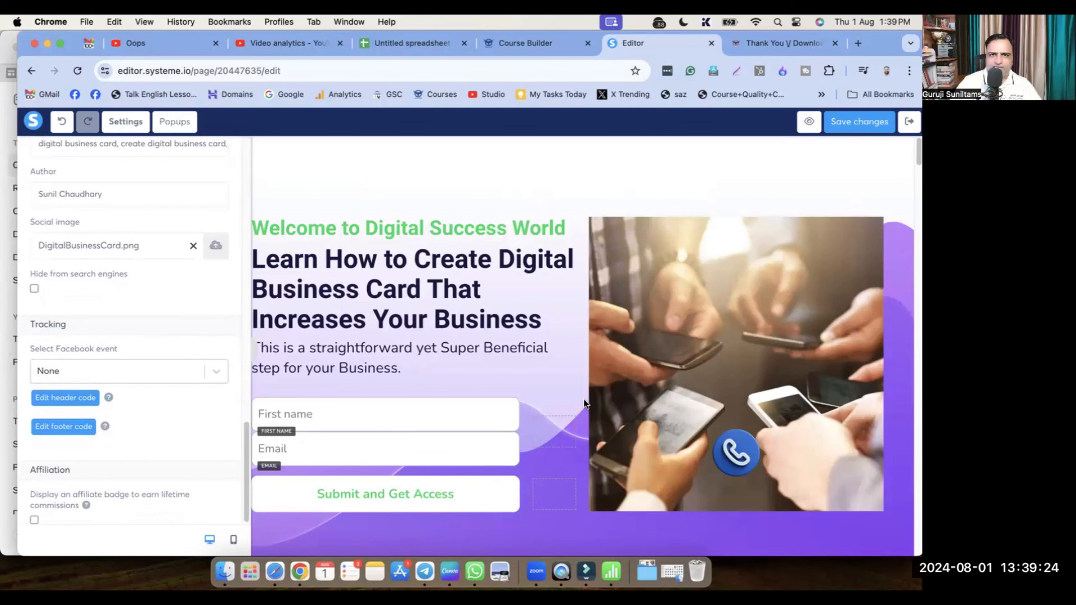
Track the View content Facebook event and save the page's header code unchanged
click(142, 372)
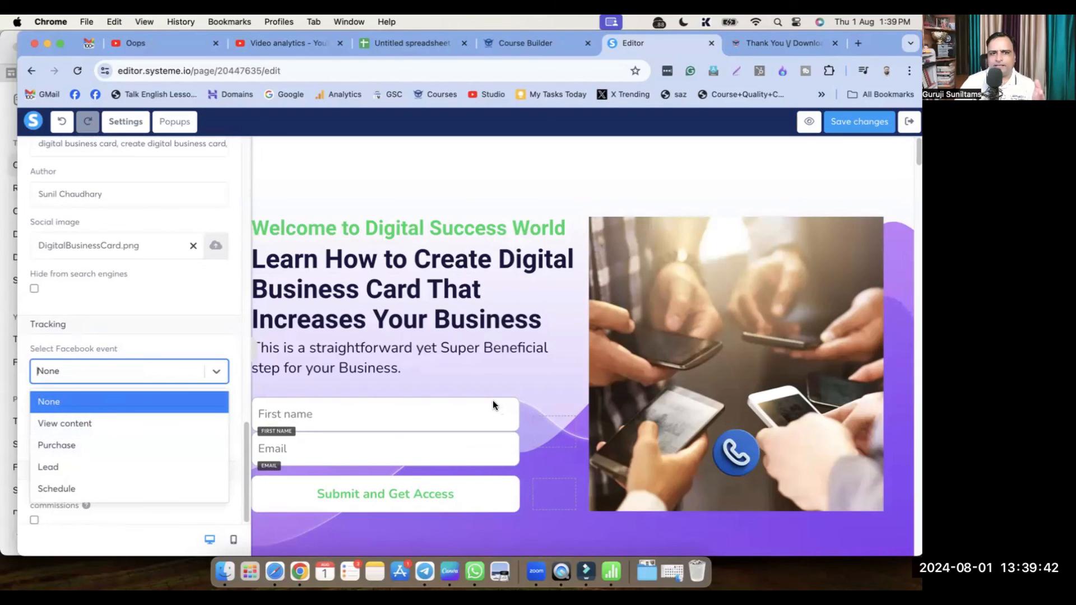
click(65, 425)
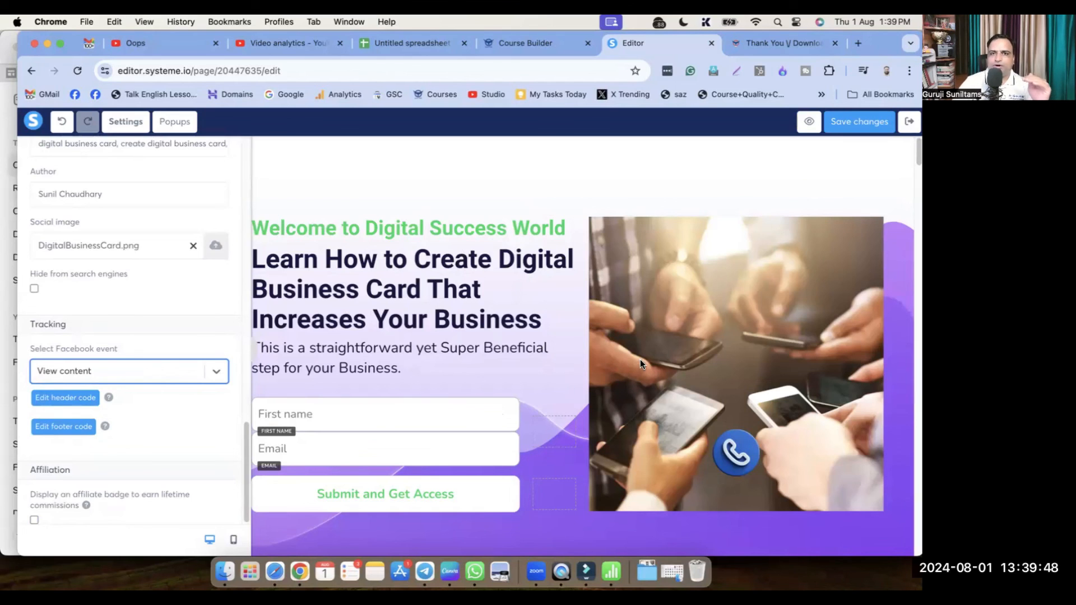
click(62, 399)
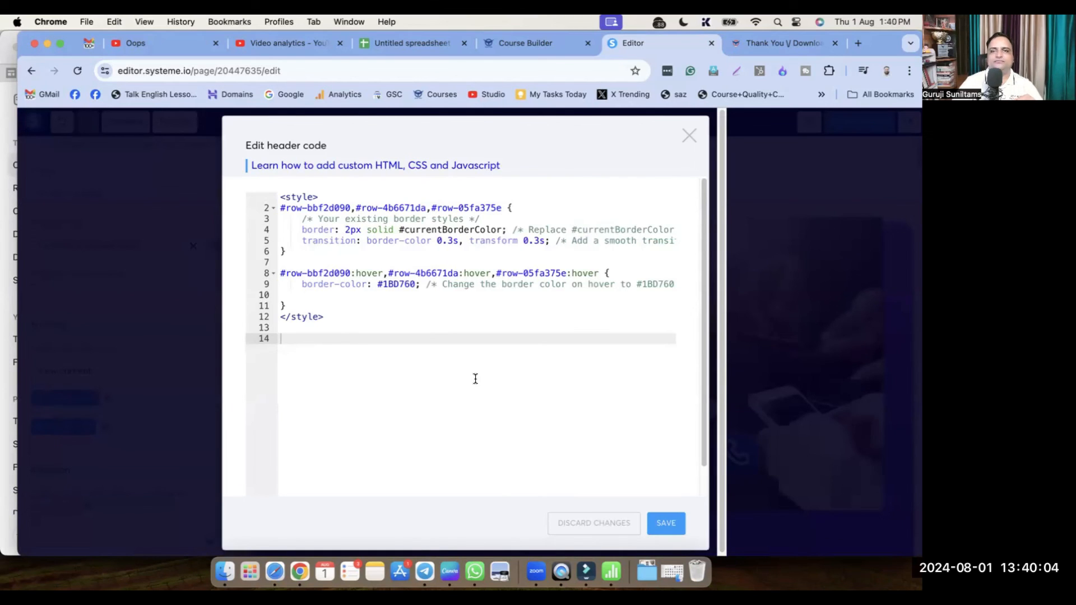
click(664, 528)
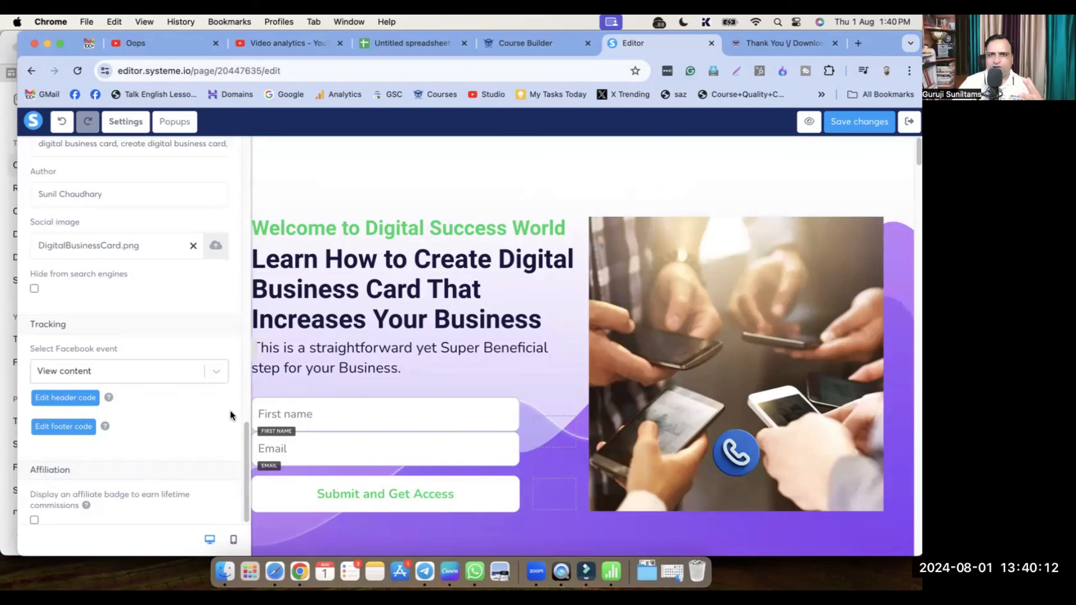
Enable the affiliate badge, save the page, and exit to the funnel dashboard
click(34, 520)
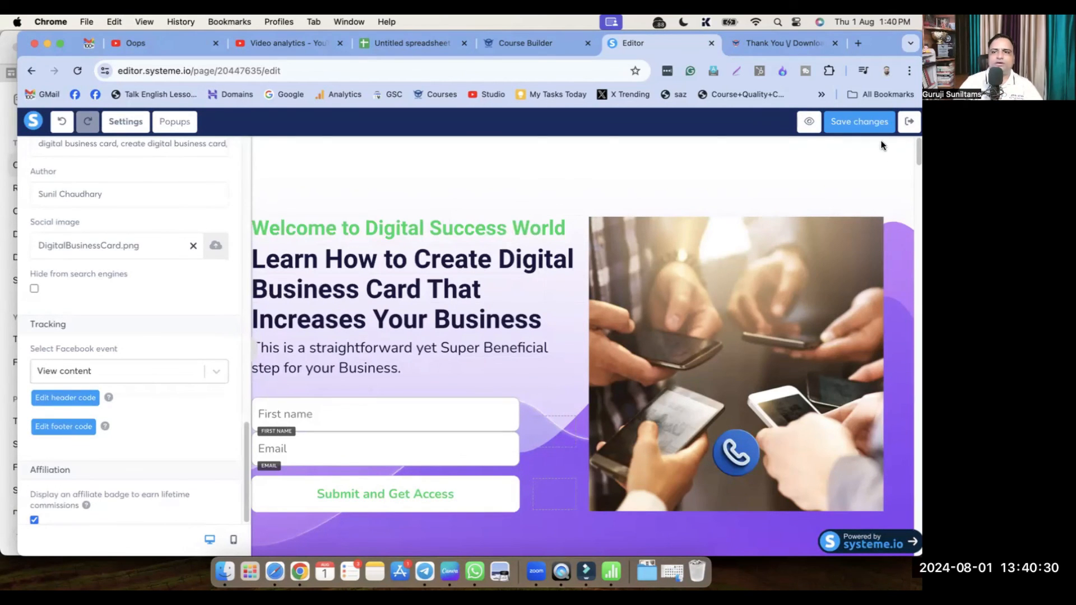
click(859, 120)
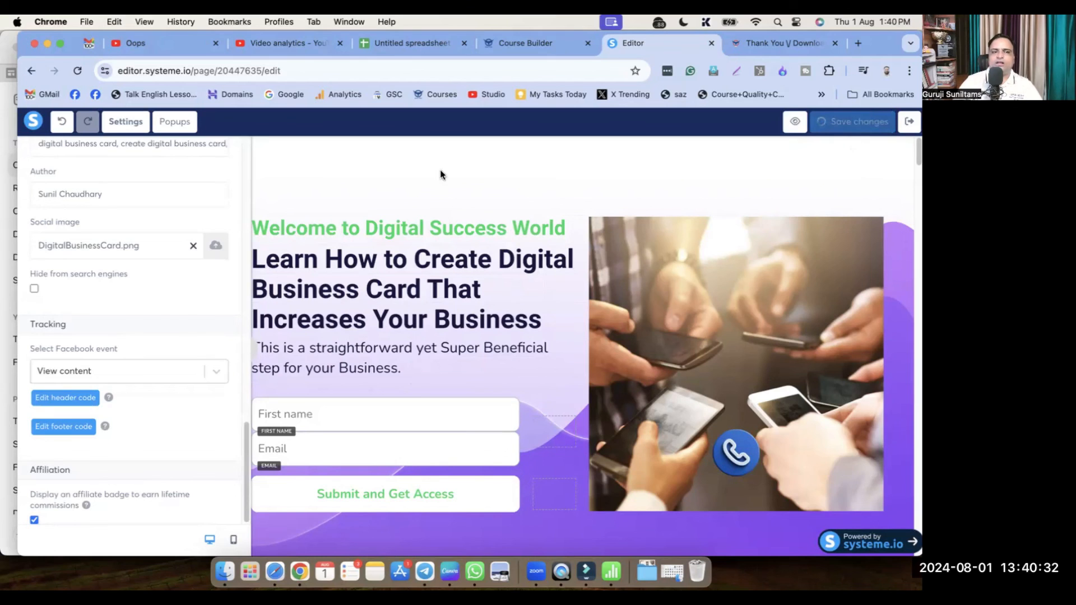
scroll(147, 391, up, 7)
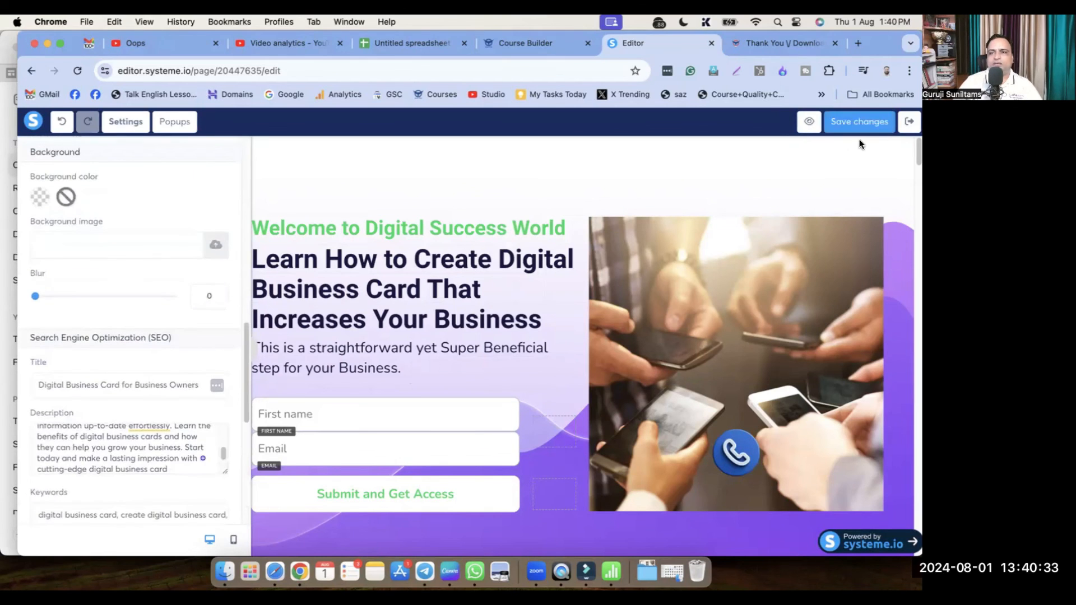
click(908, 122)
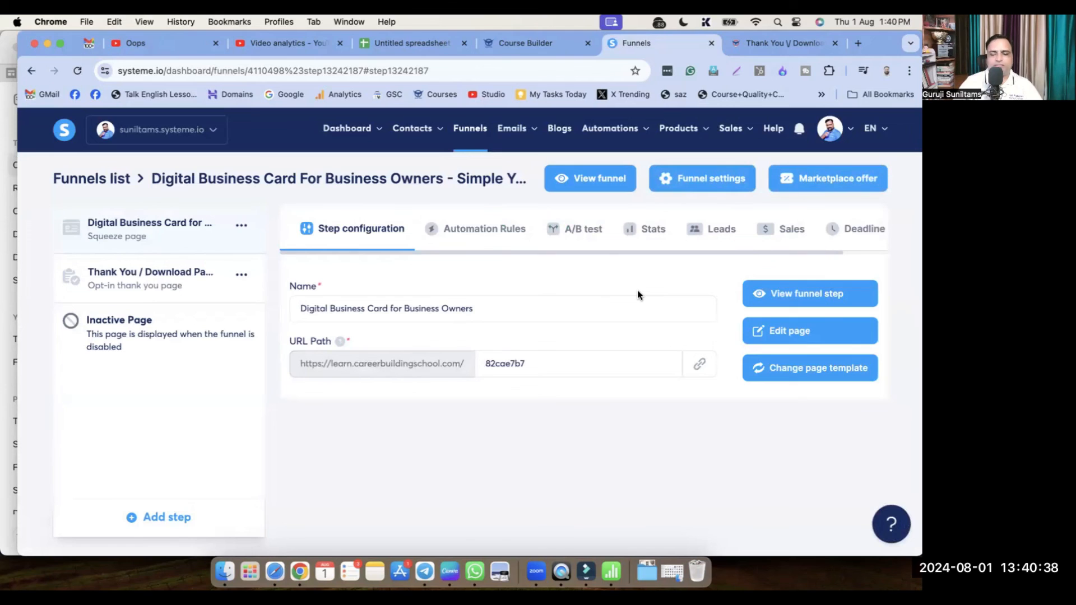
Scroll through the live funnel step page, close it, and reopen the landing page in the editor
click(793, 291)
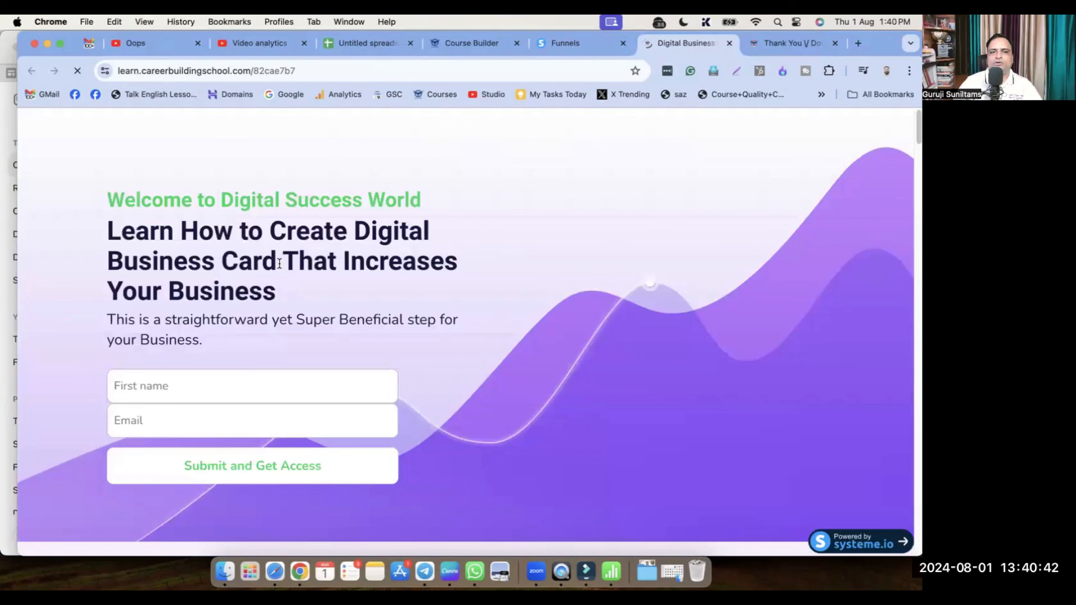
scroll(371, 382, down, 20)
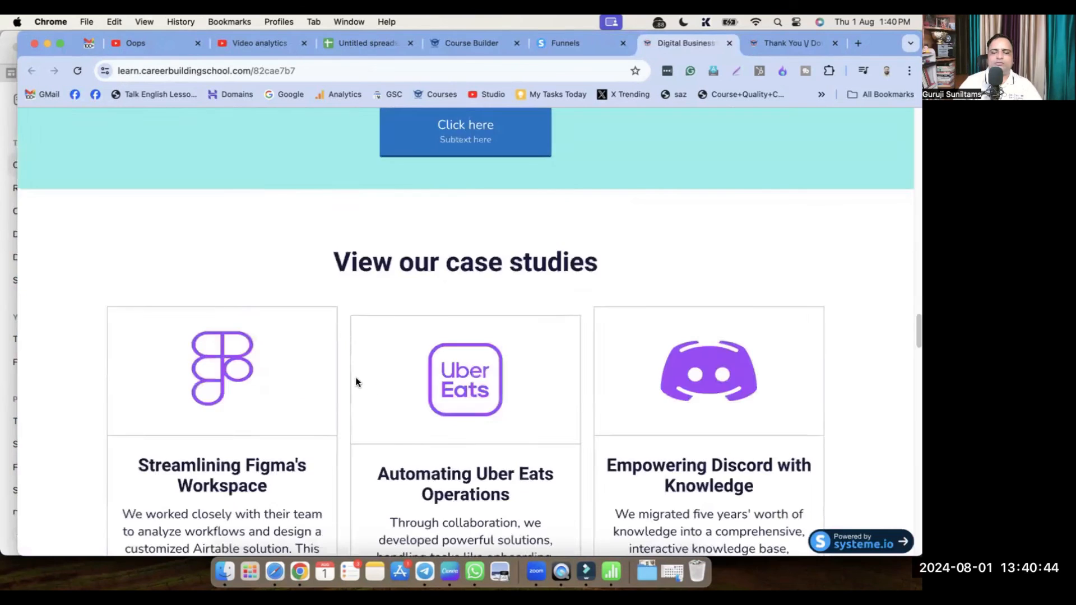
scroll(355, 383, up, 10)
scroll(783, 120, up, 6)
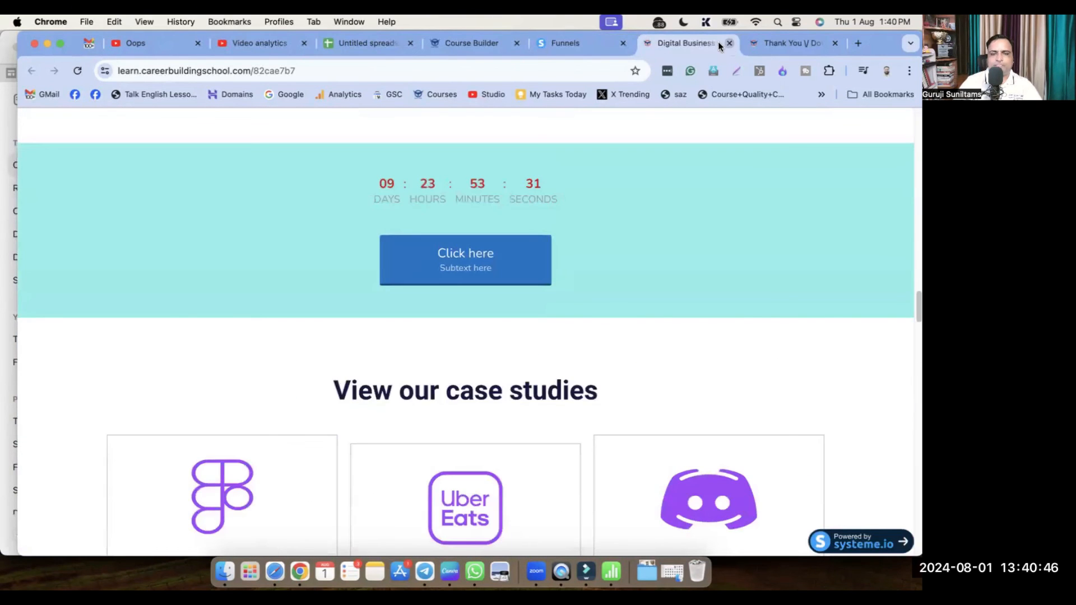
click(729, 43)
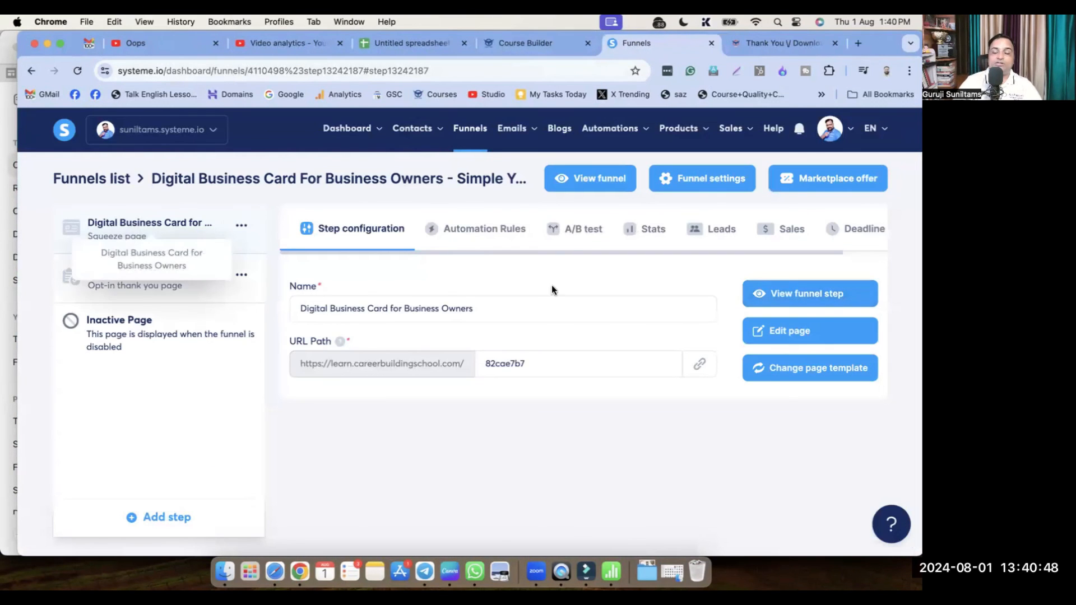
click(799, 340)
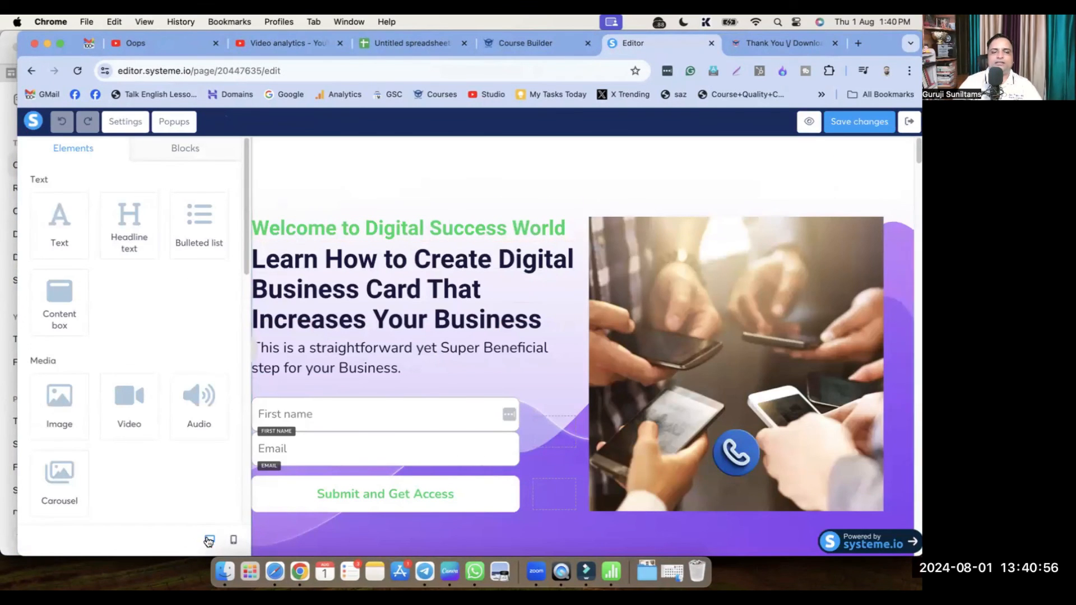
Scroll through the landing page in mobile preview, toggling desktop and back, then save the page
click(234, 540)
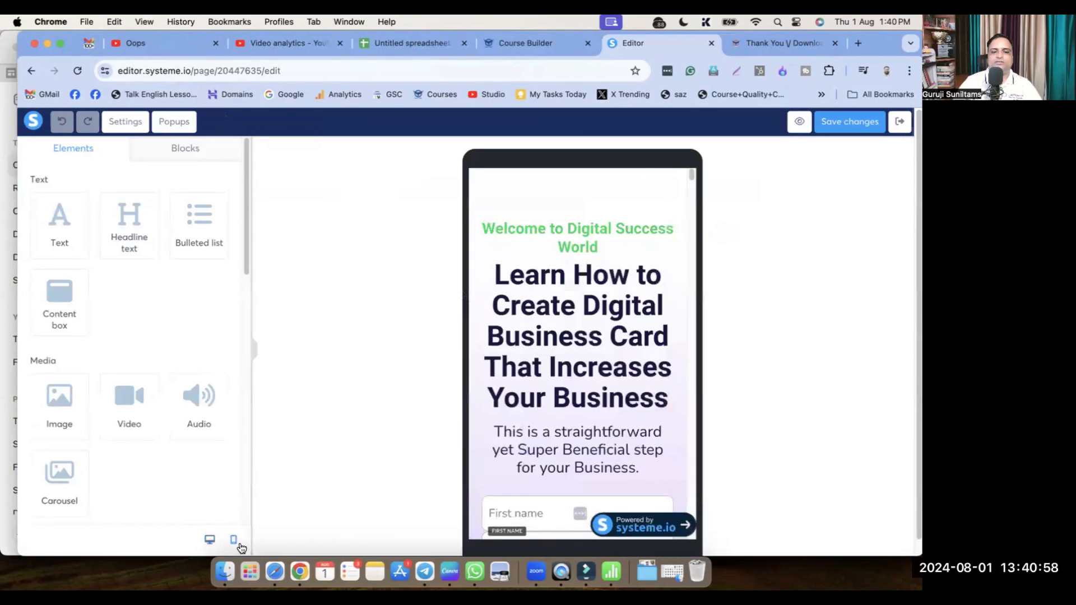
scroll(613, 440, down, 10)
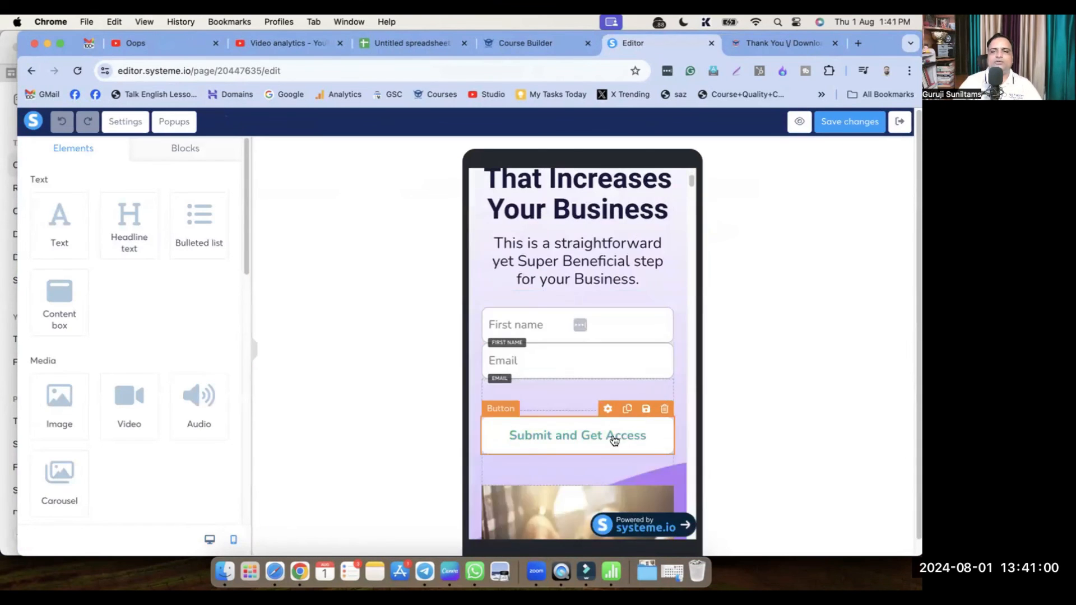
scroll(612, 458, down, 15)
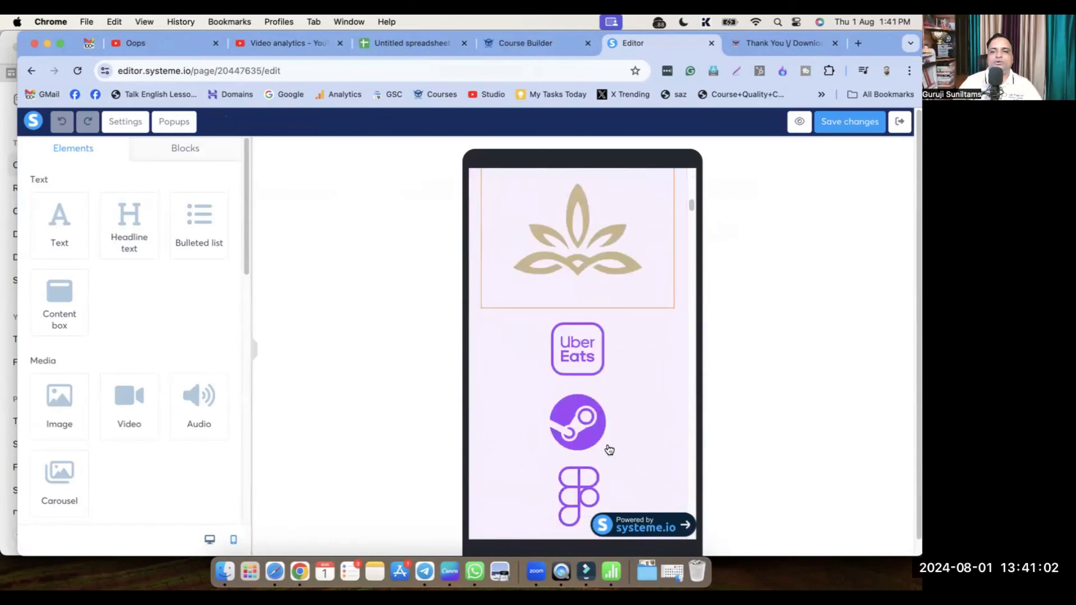
scroll(612, 453, down, 15)
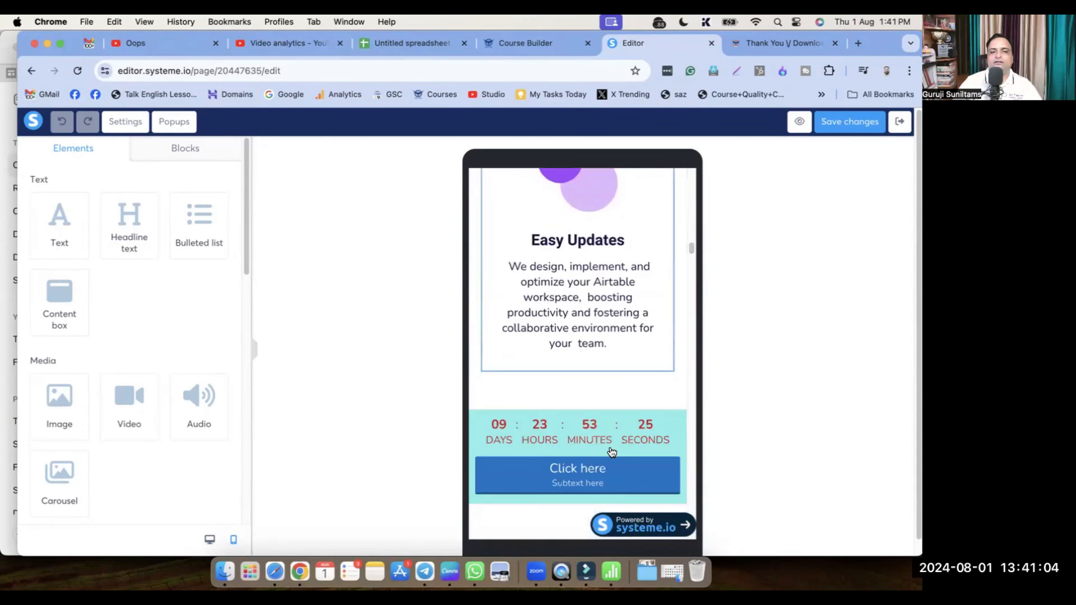
scroll(613, 454, down, 8)
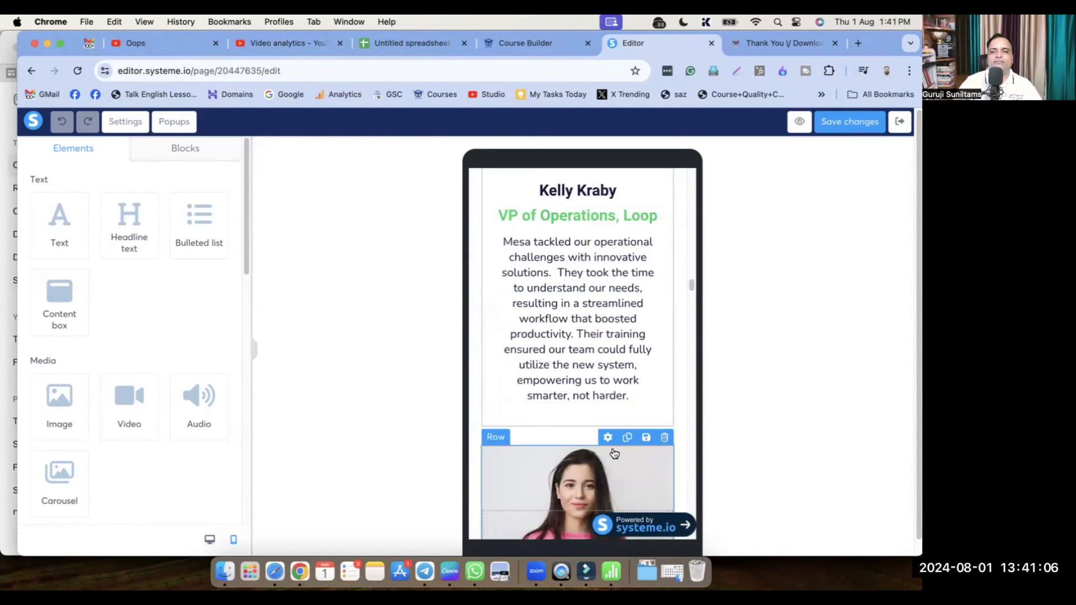
scroll(613, 448, down, 8)
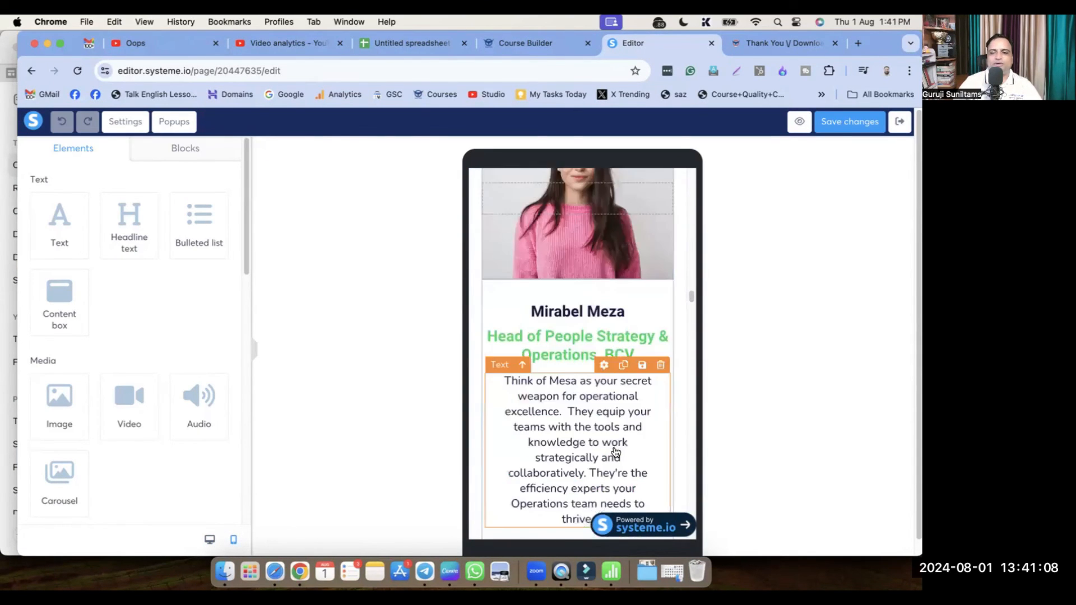
scroll(613, 449, up, 3)
click(210, 539)
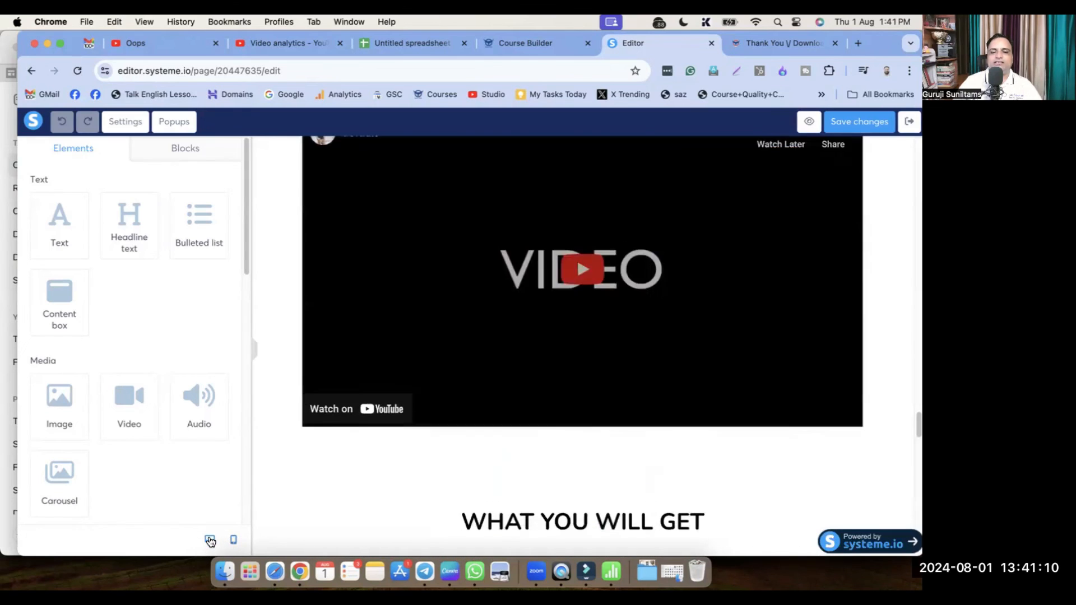
click(235, 540)
scroll(512, 432, down, 1)
scroll(511, 432, up, 5)
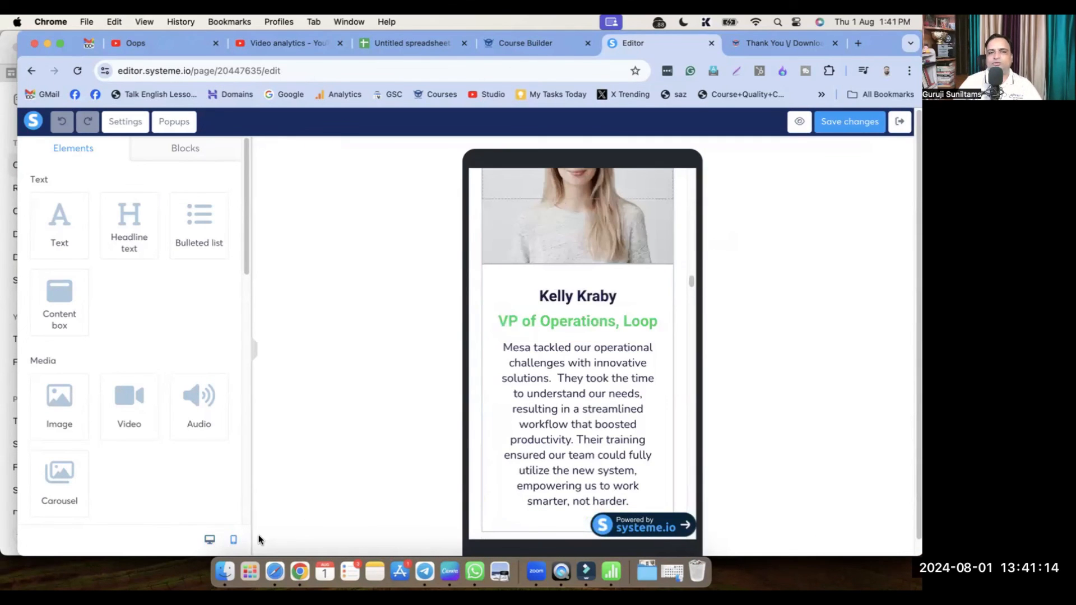
click(850, 133)
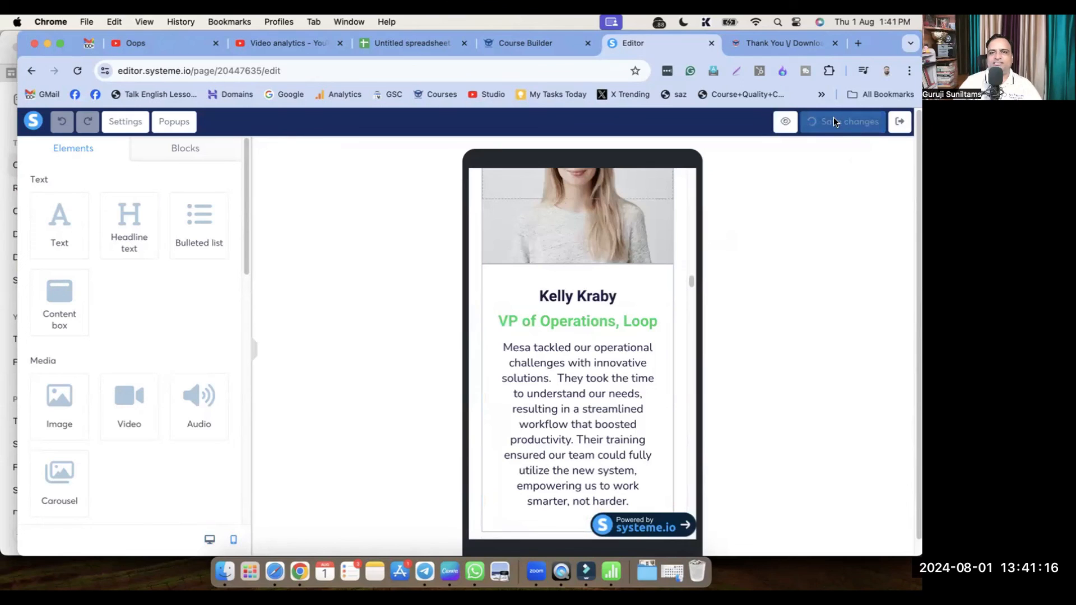